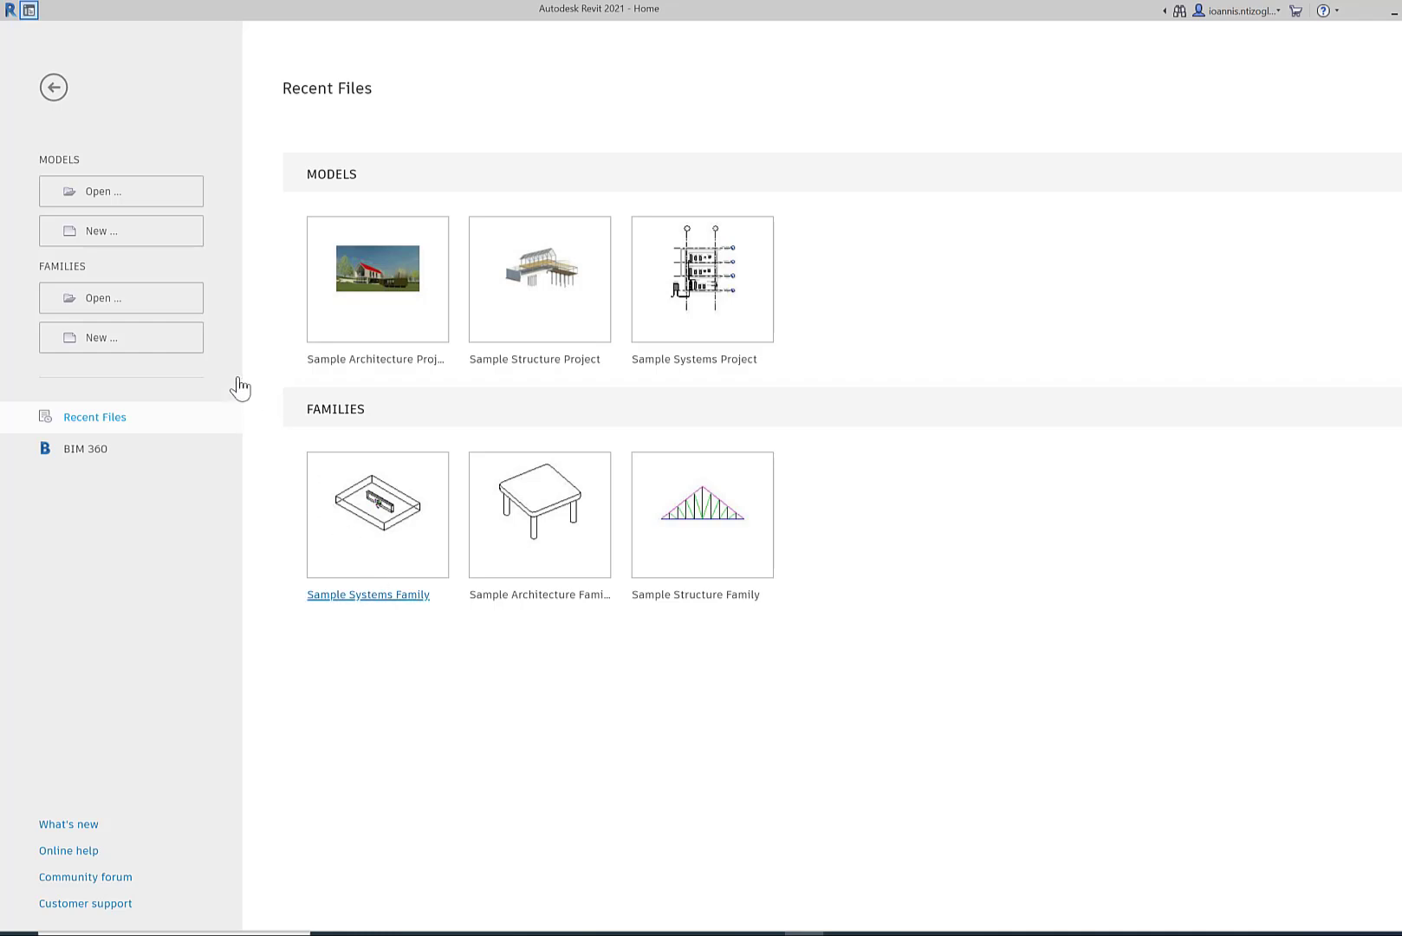
# Create a new project from the Construction Template
pyautogui.click(106, 235)
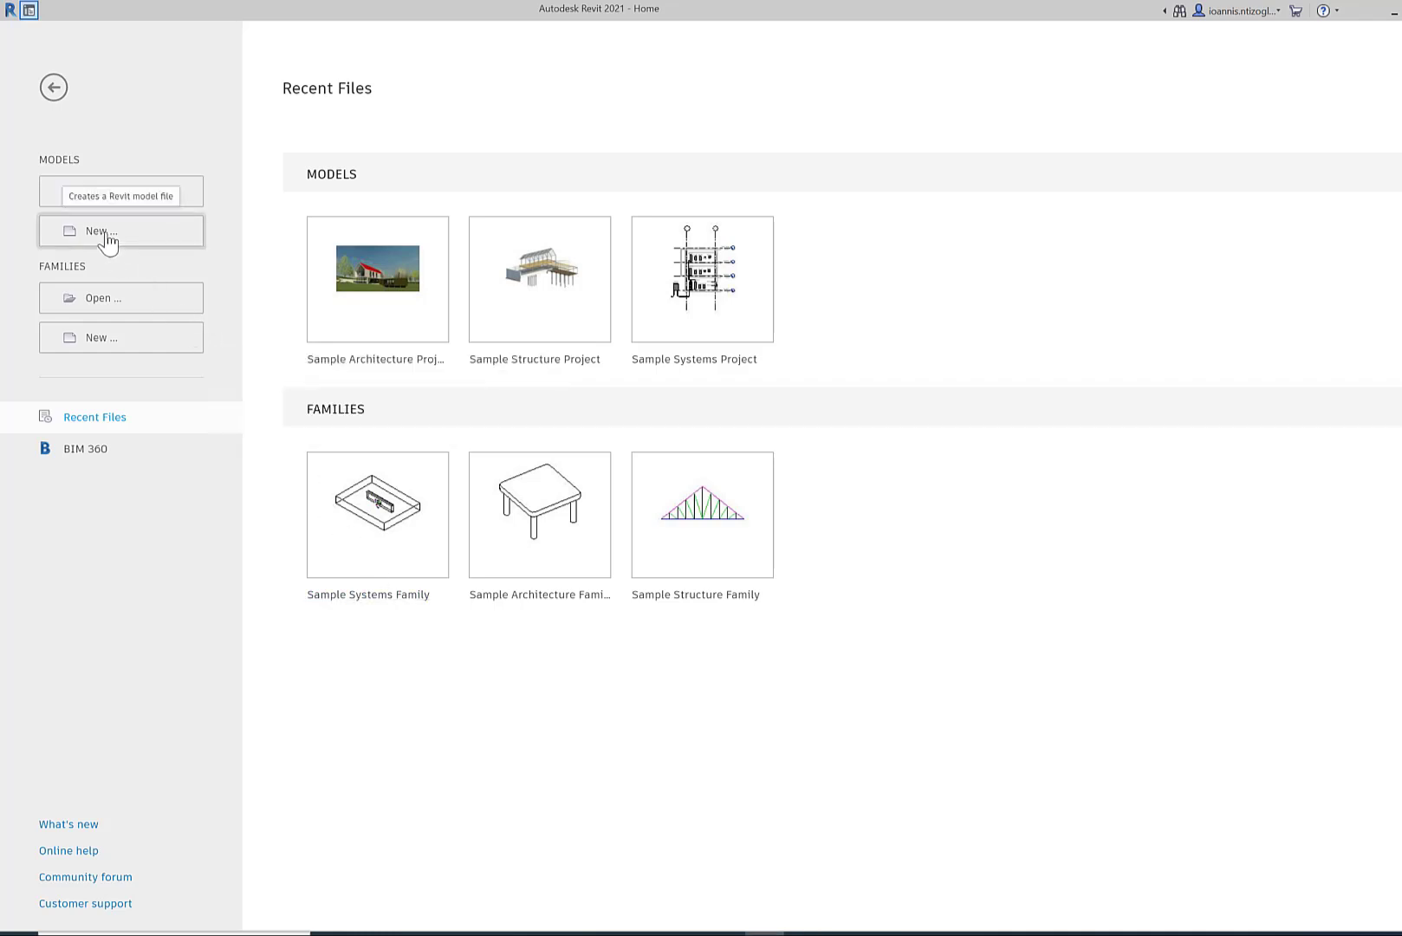
pyautogui.click(617, 442)
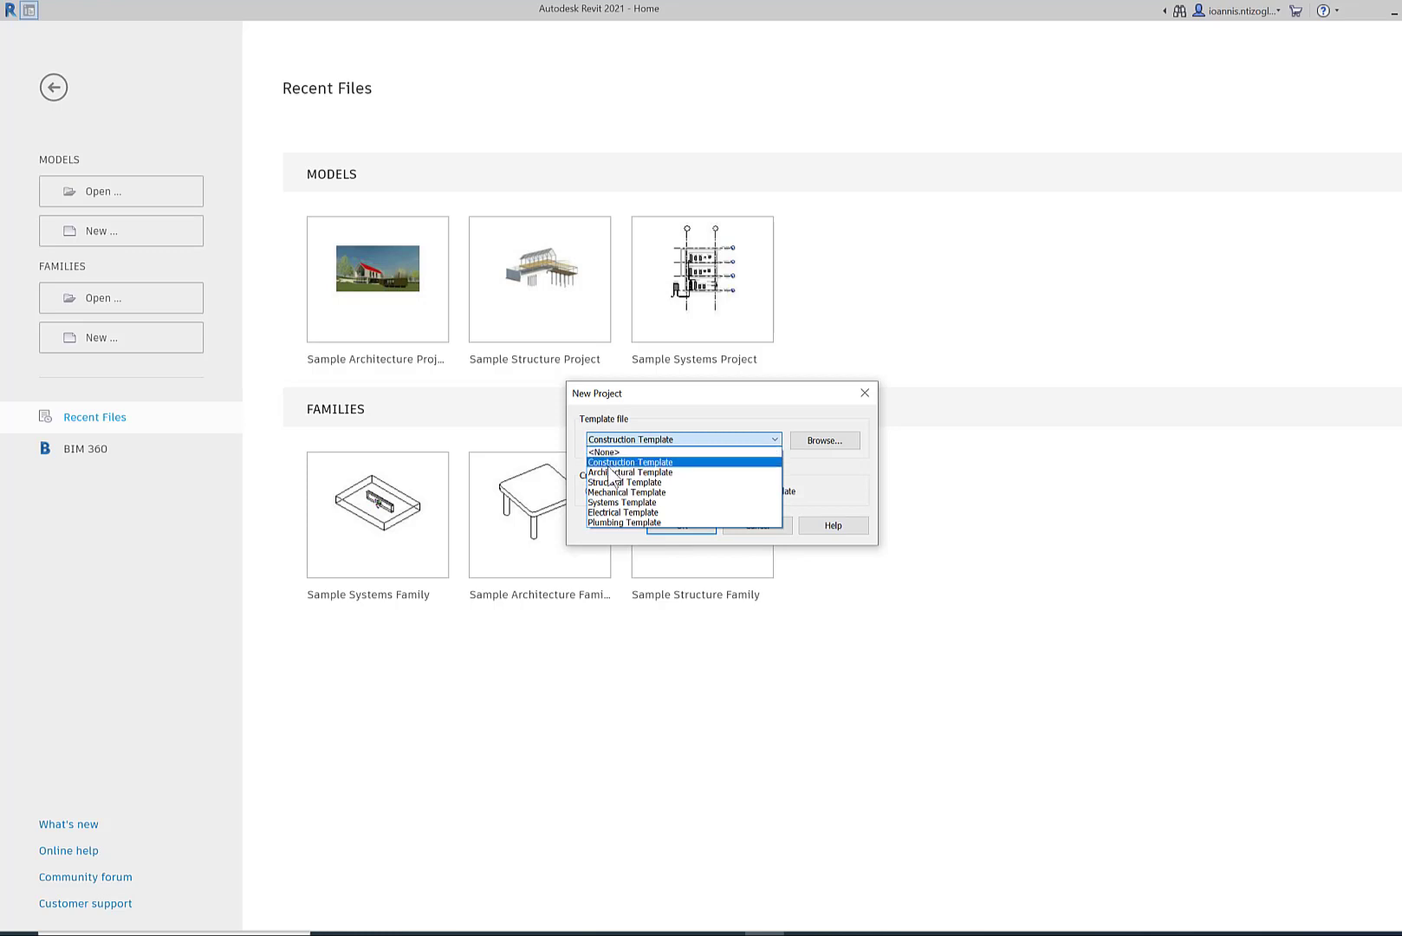
pyautogui.click(609, 466)
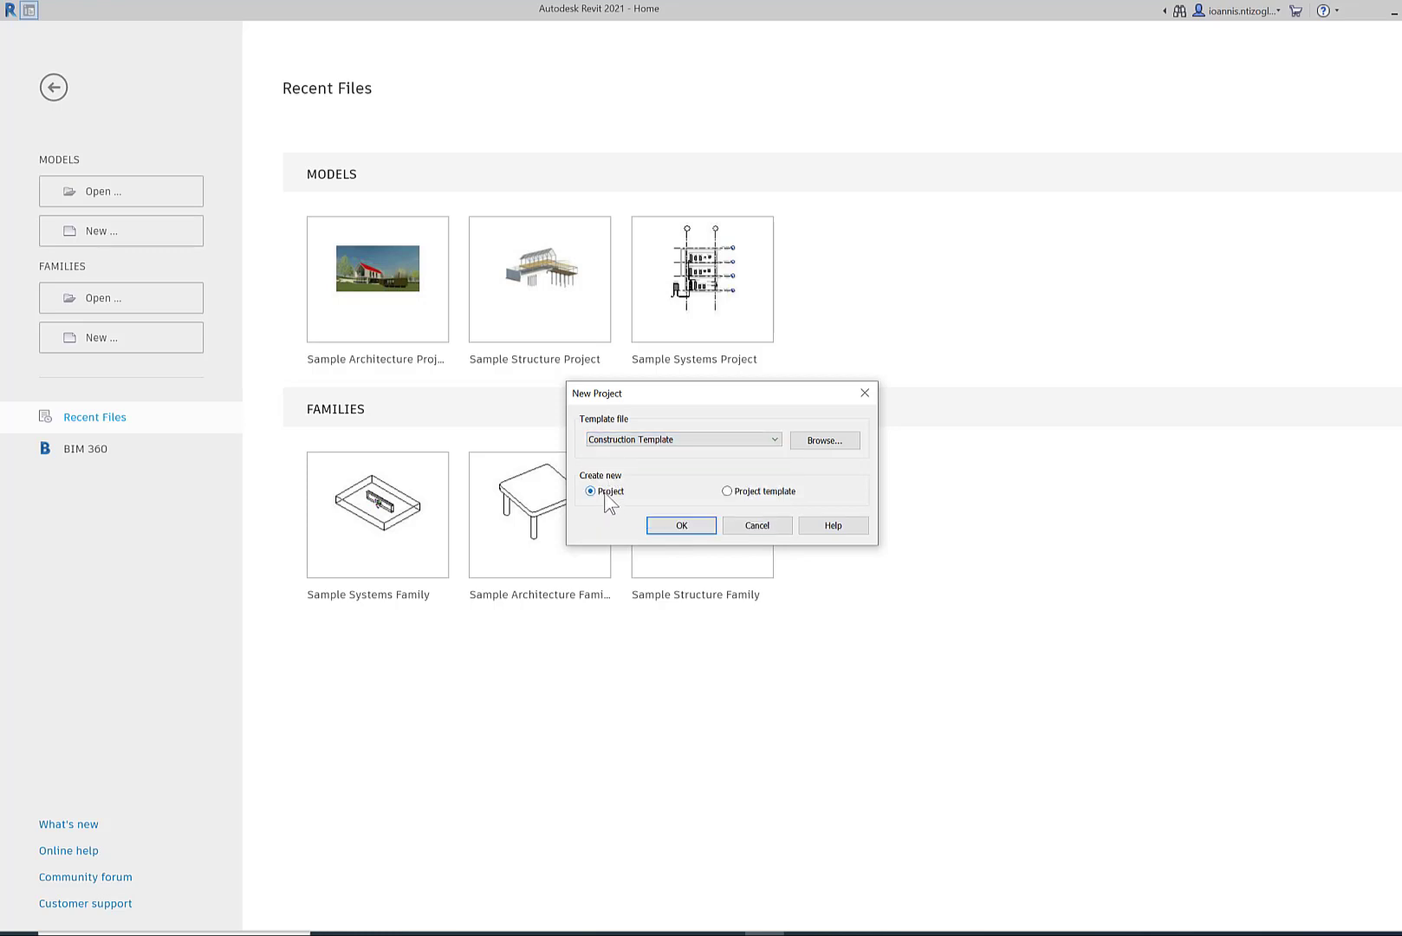
pyautogui.click(680, 526)
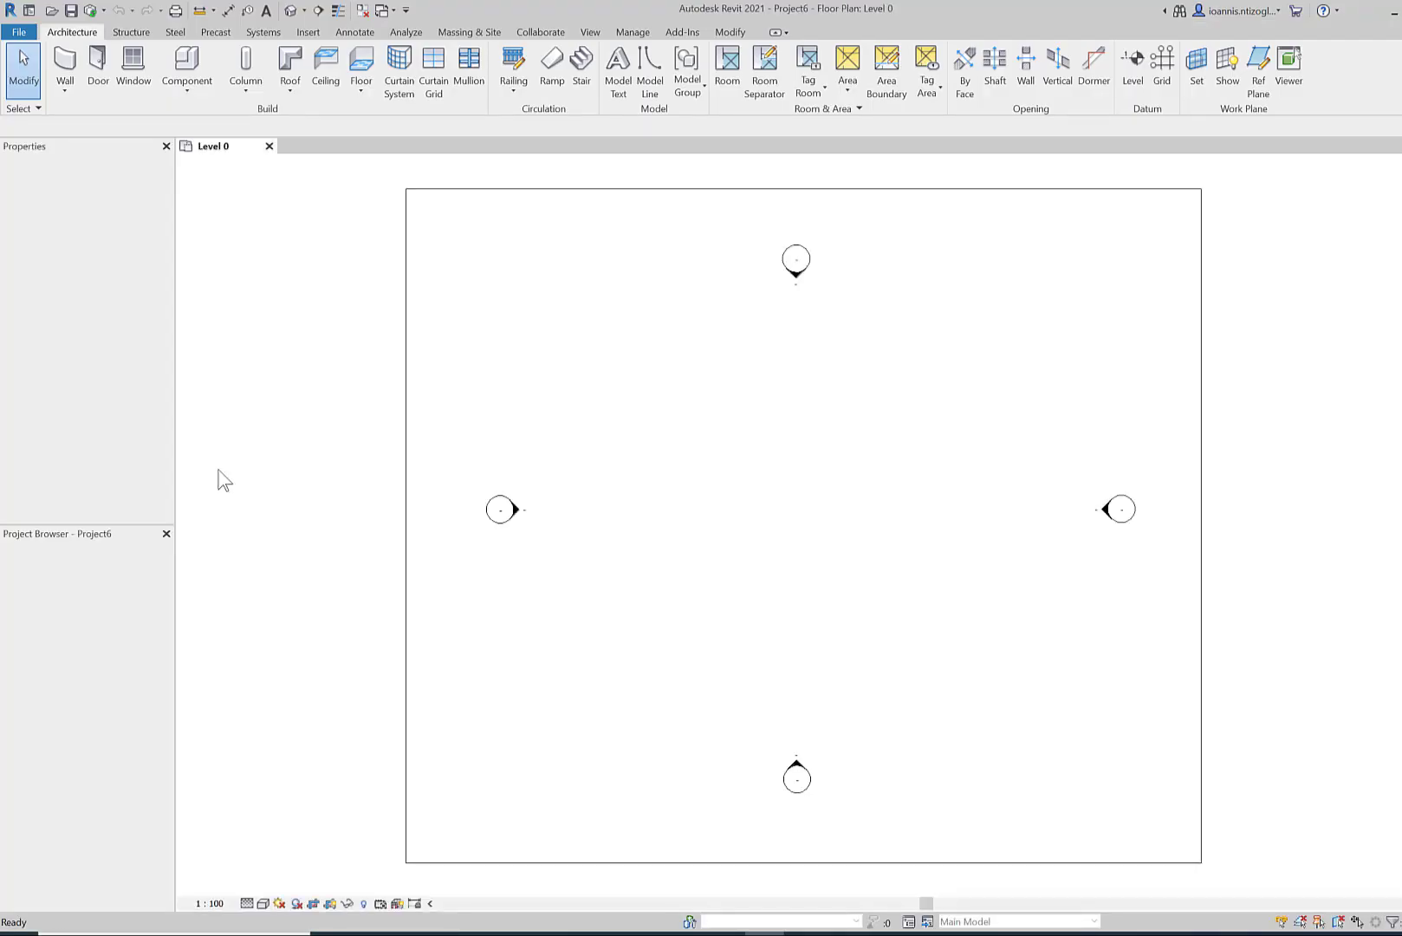
# Save the model as a project file named My First Revit Project.rte in the Documents folder
pyautogui.click(18, 35)
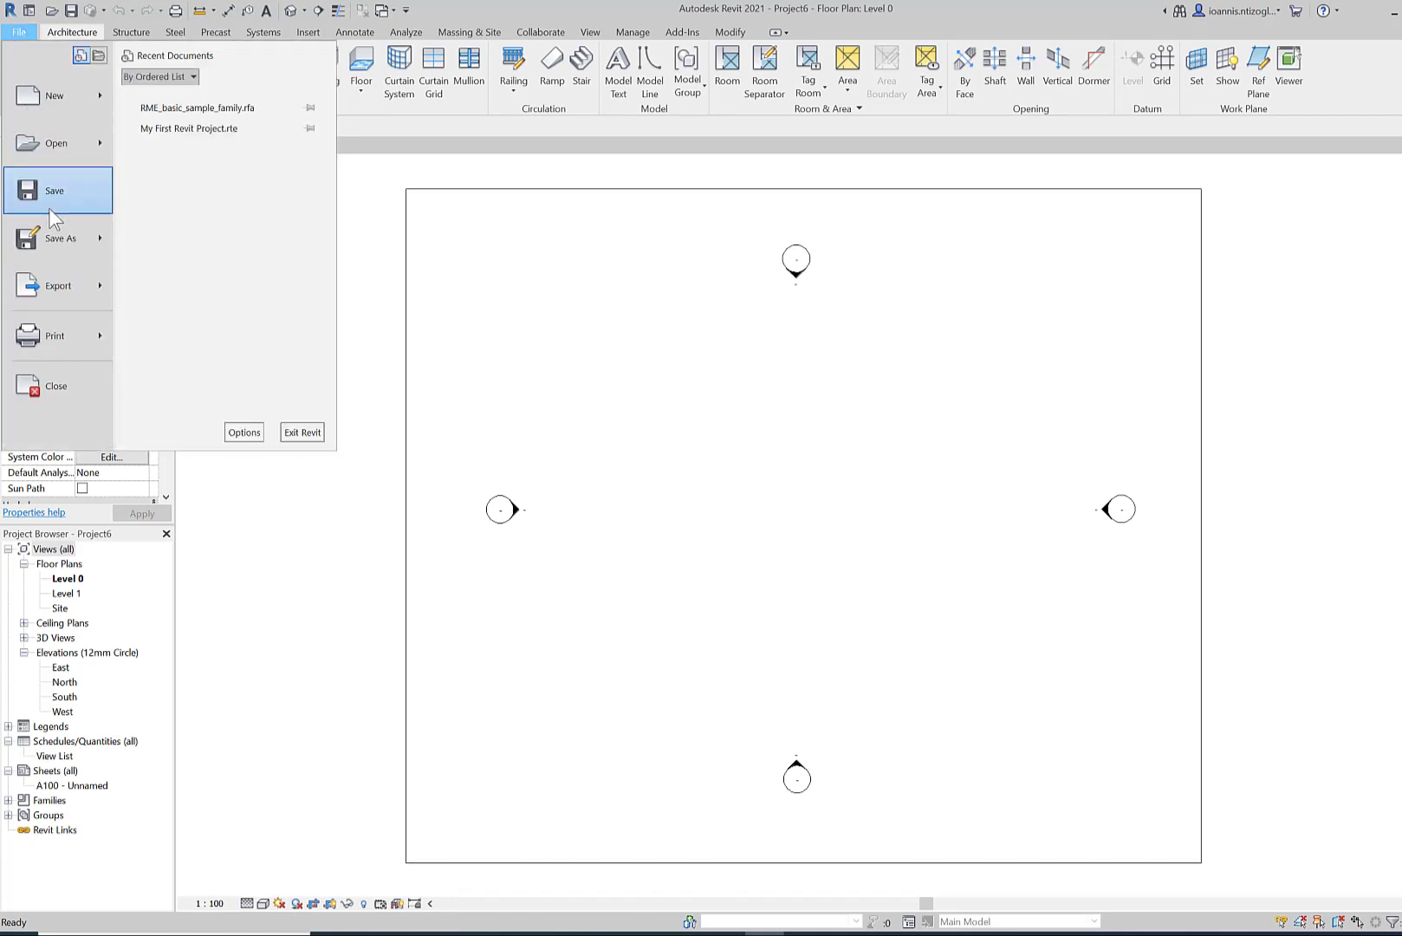
pyautogui.moveTo(55, 244)
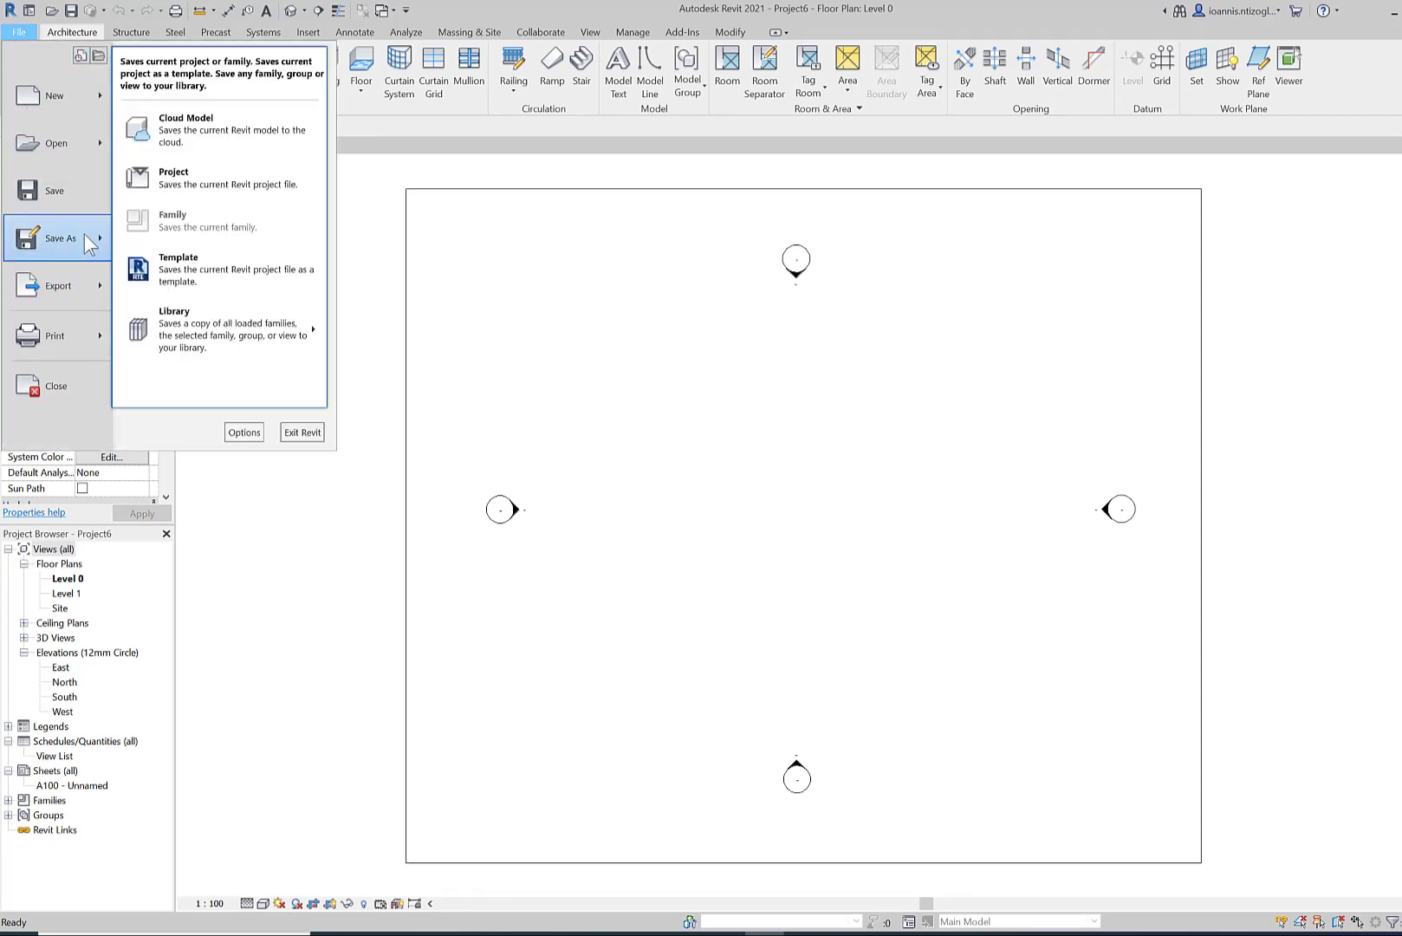
pyautogui.click(171, 177)
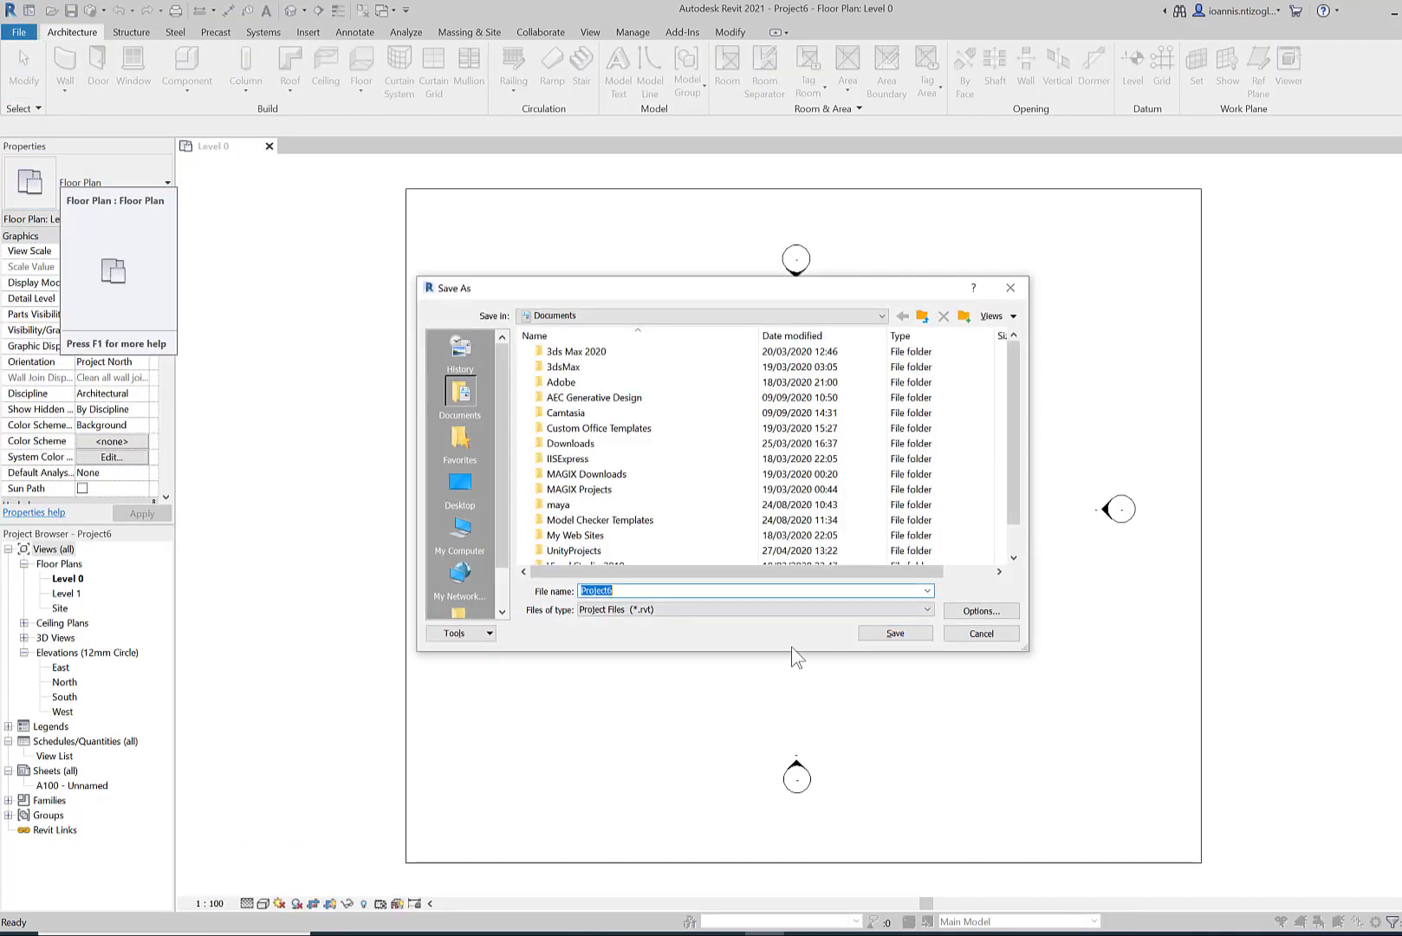
pyautogui.write('Mu')
pyautogui.moveTo(608, 591); pyautogui.dragTo(451, 605)
pyautogui.write('M')
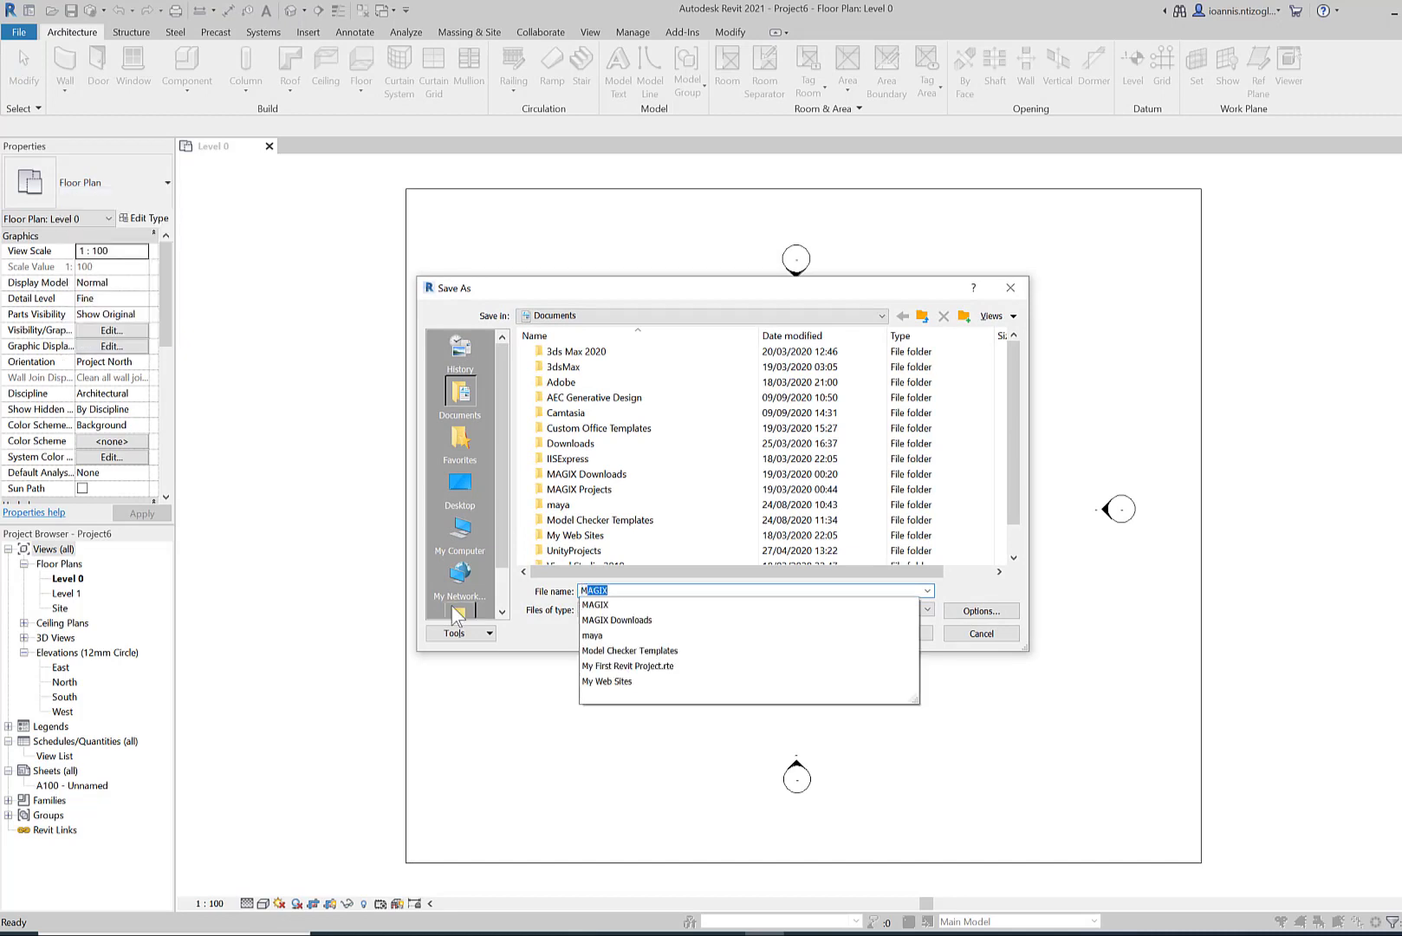
pyautogui.write('y First Revit Project.rte')
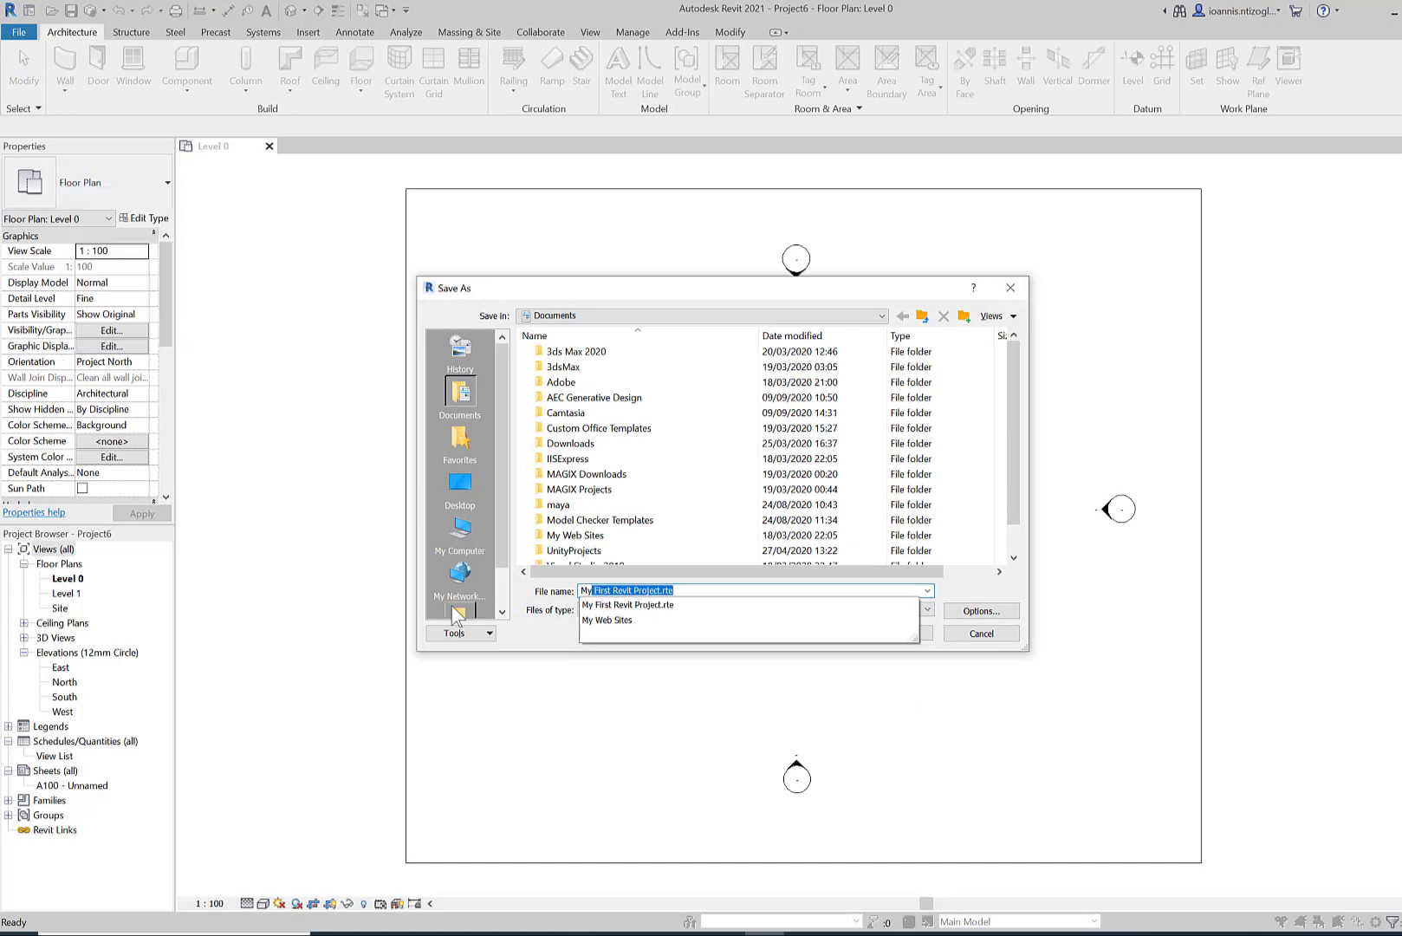
pyautogui.click(645, 603)
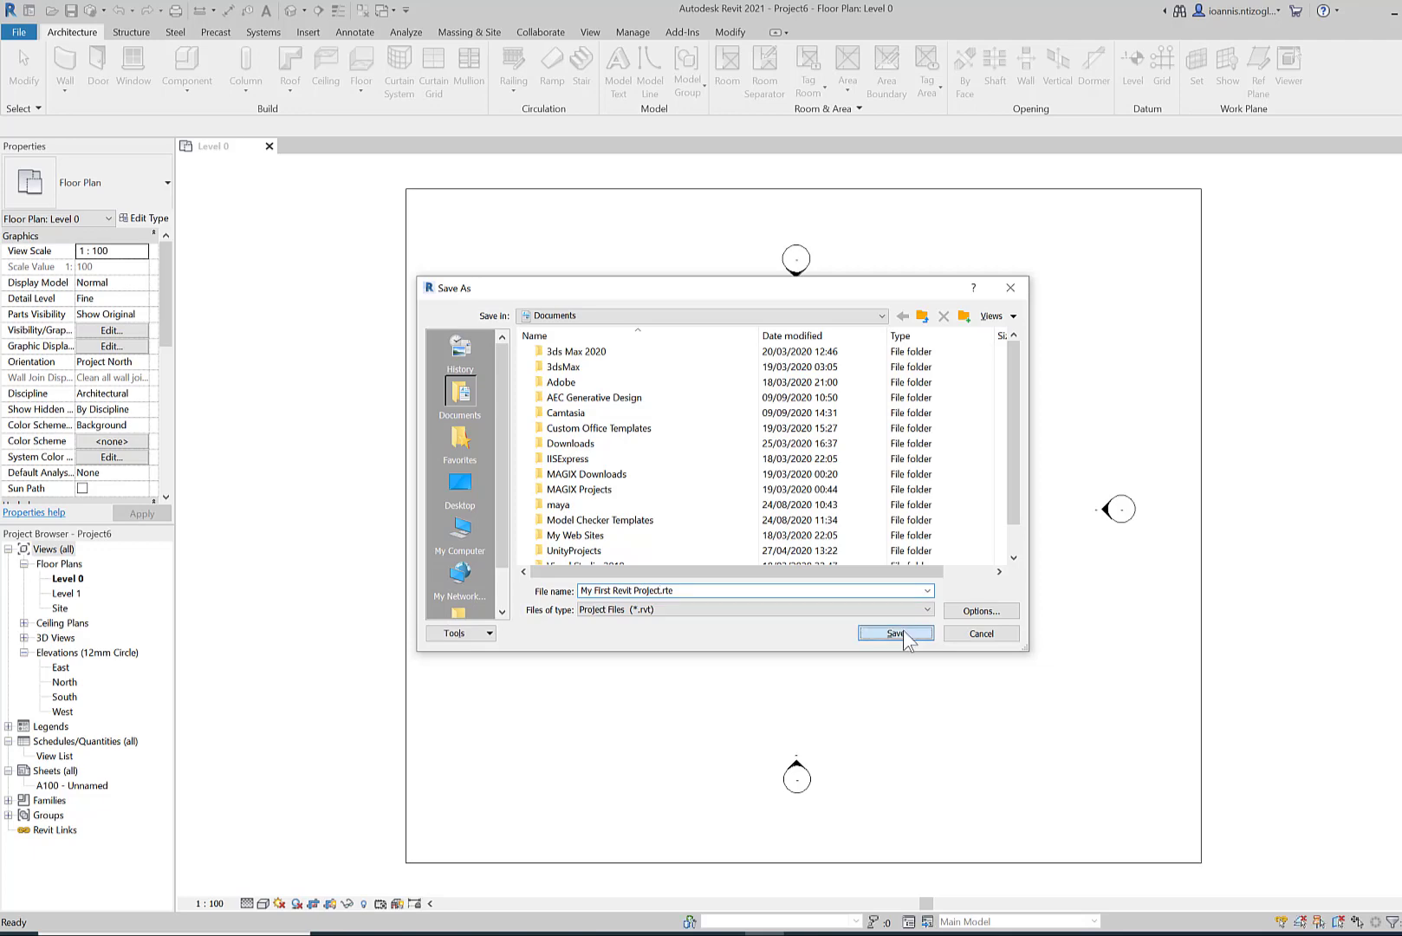
pyautogui.click(903, 630)
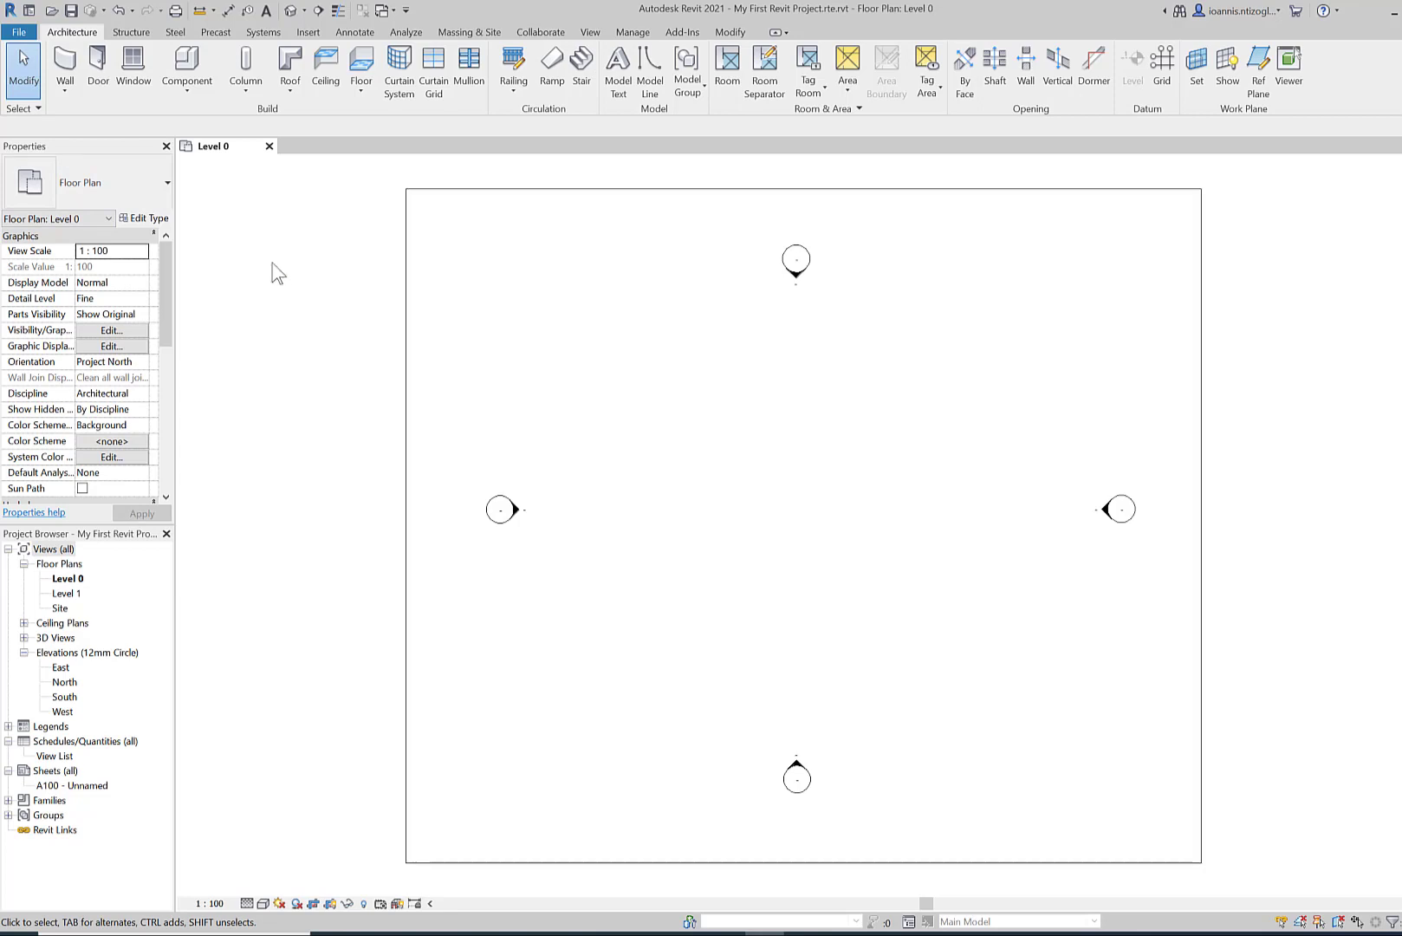
# Set the save reminder and Synchronize with Central reminder intervals to 15 minutes in the general options
pyautogui.click(10, 35)
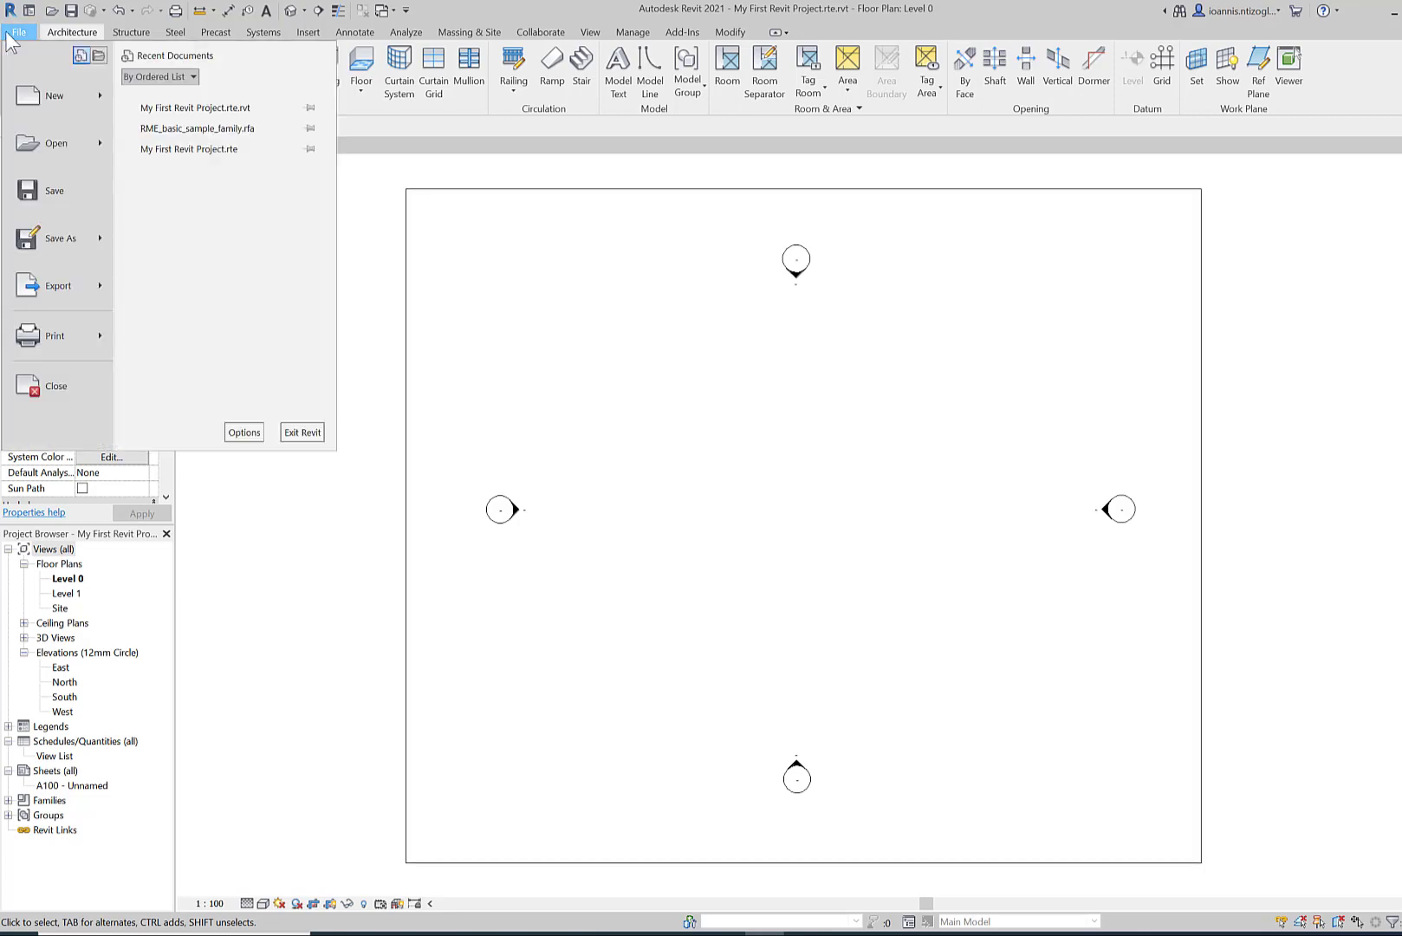
pyautogui.click(244, 434)
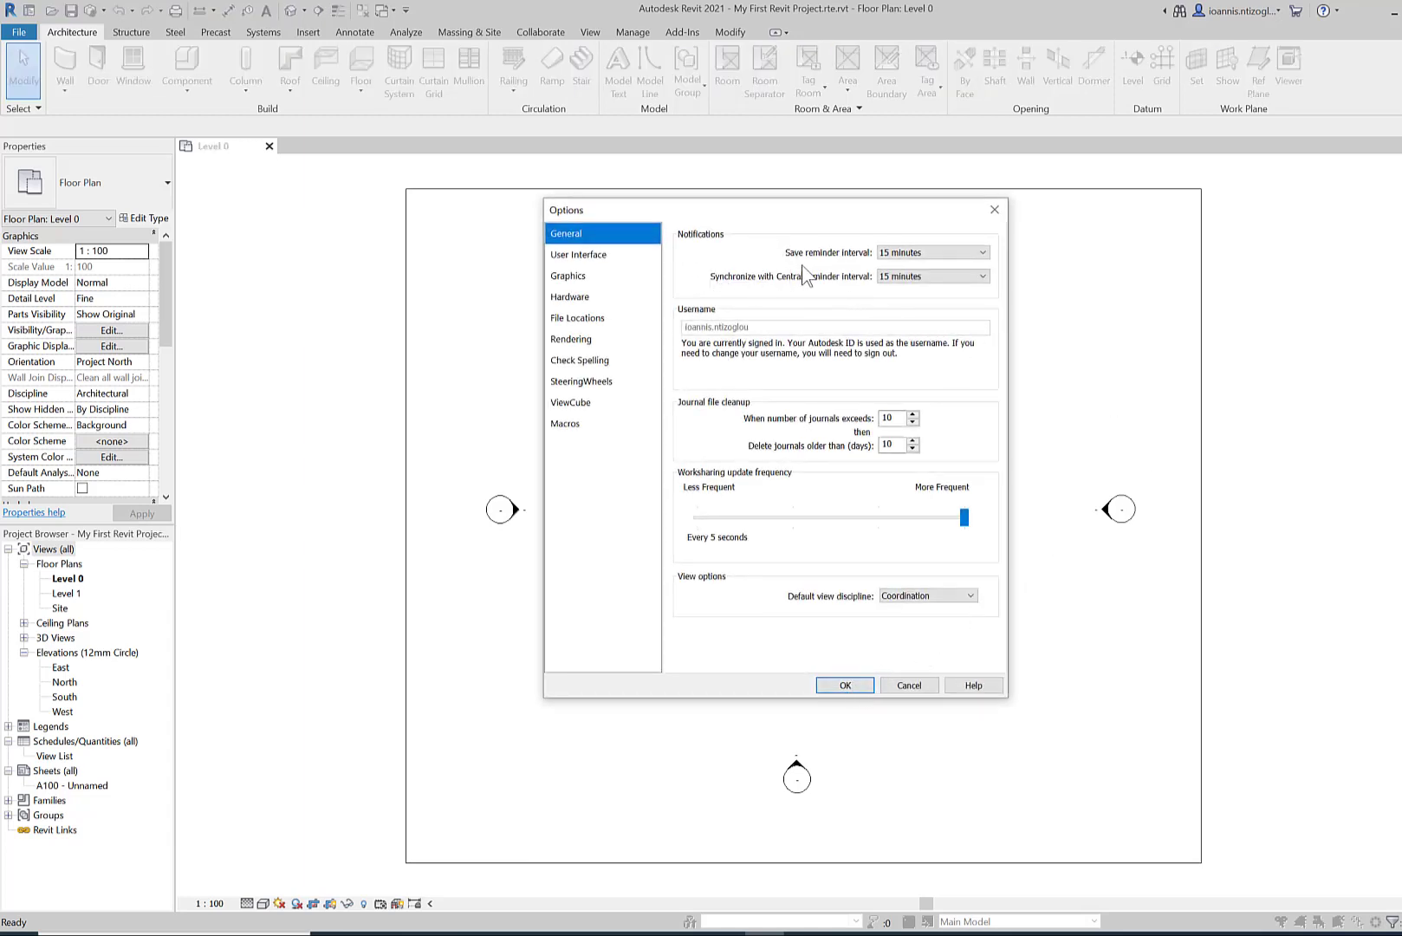
pyautogui.click(901, 252)
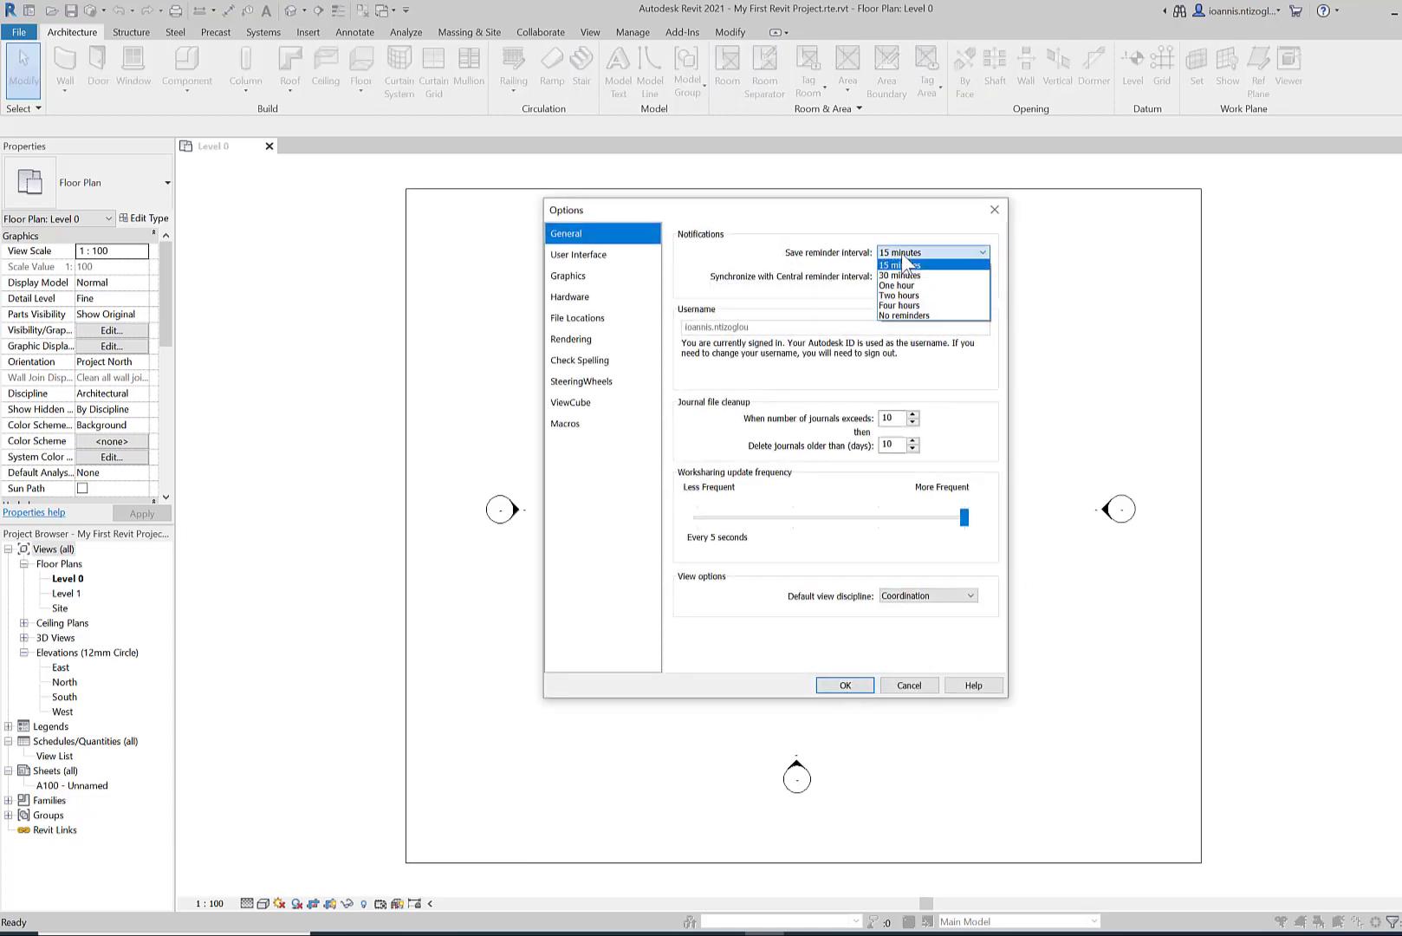
pyautogui.click(906, 262)
pyautogui.click(903, 276)
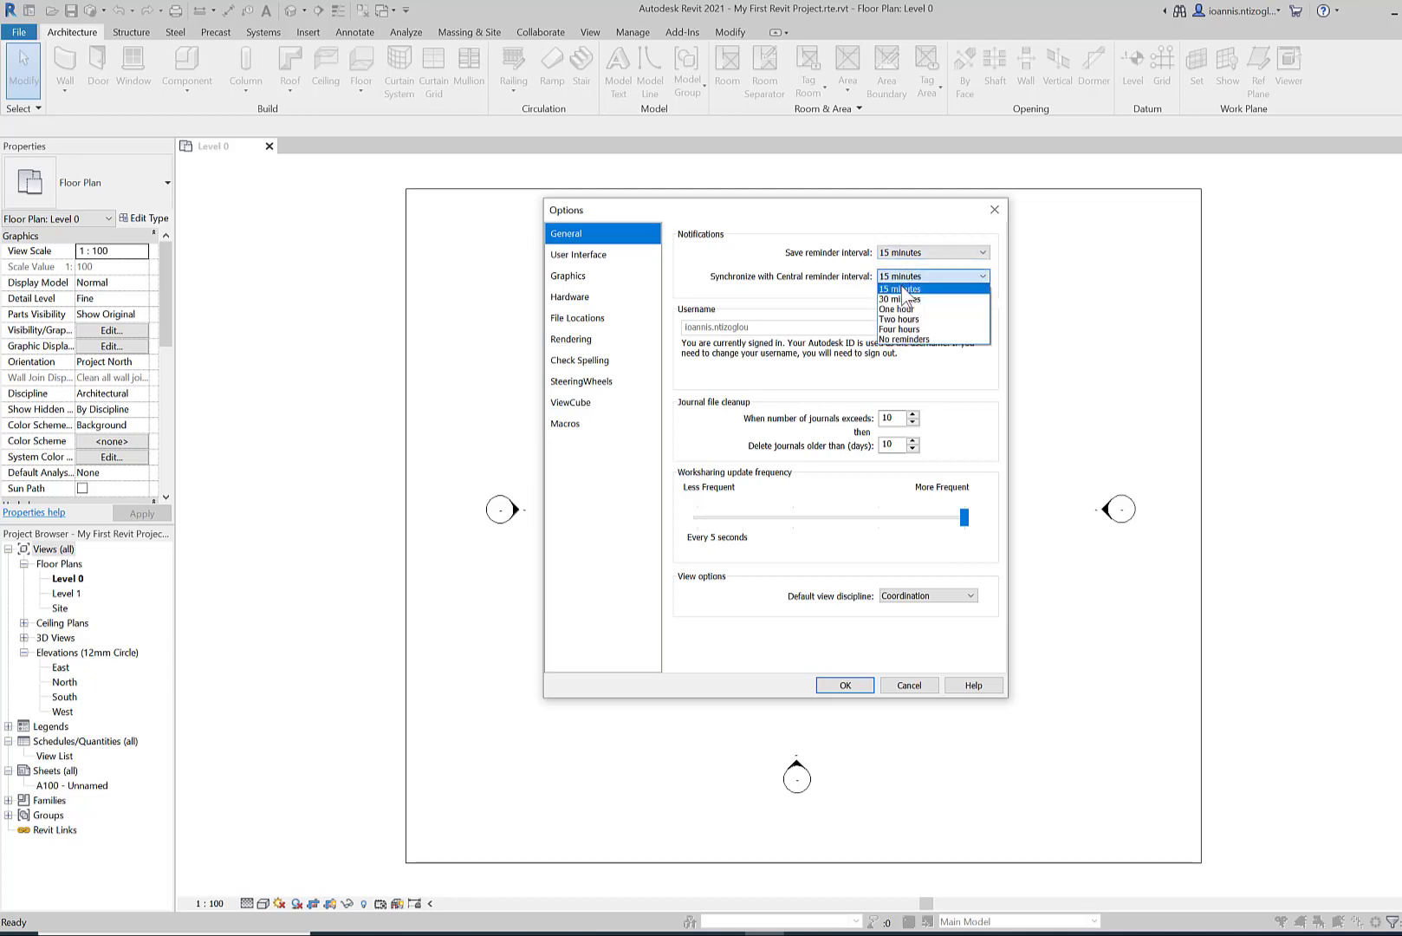
pyautogui.click(902, 289)
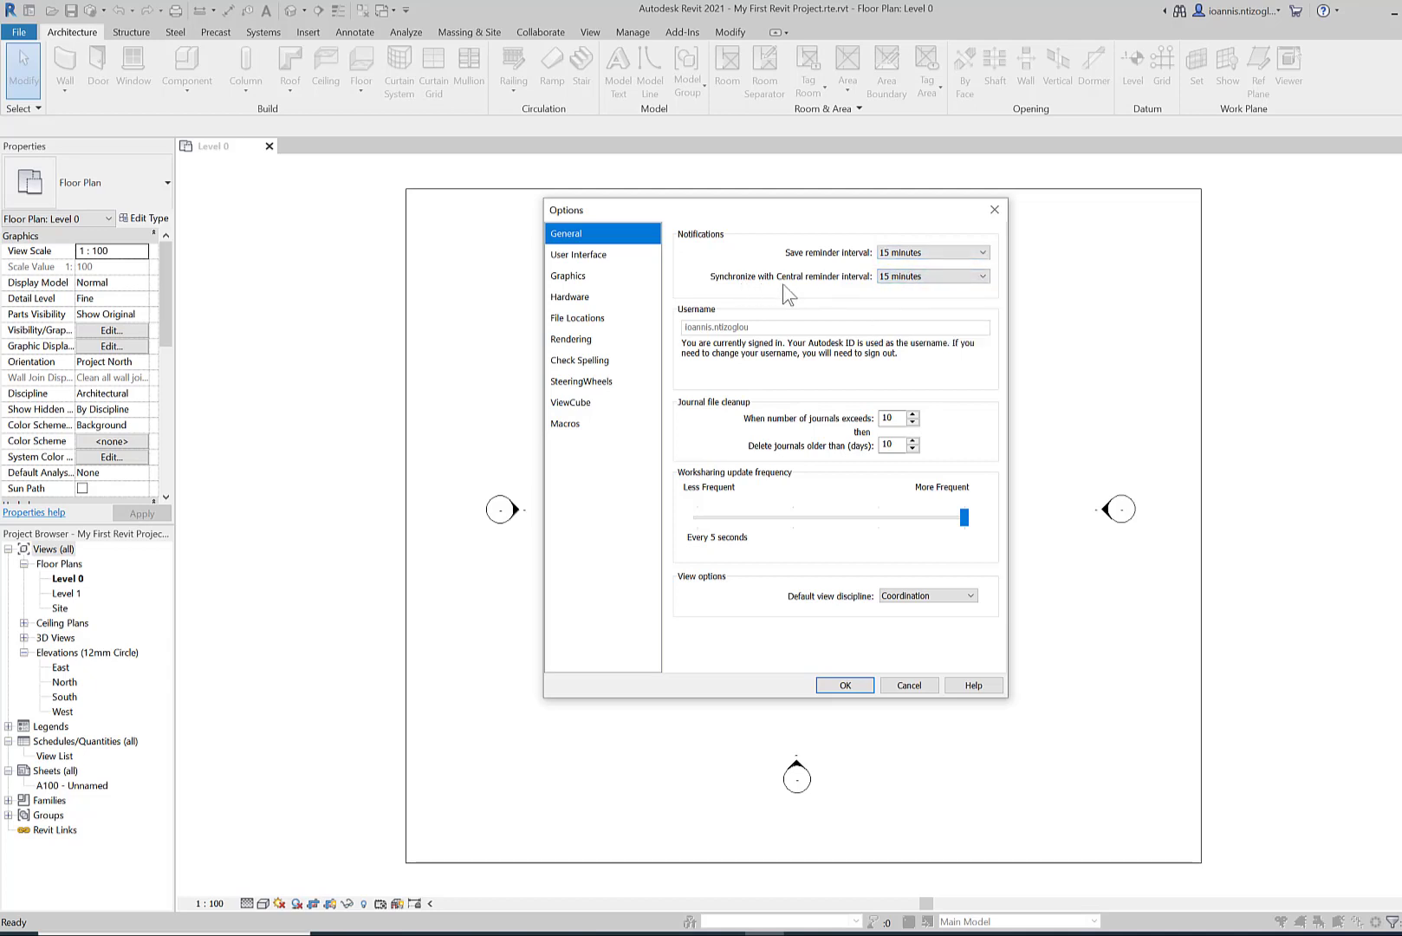
pyautogui.click(918, 279)
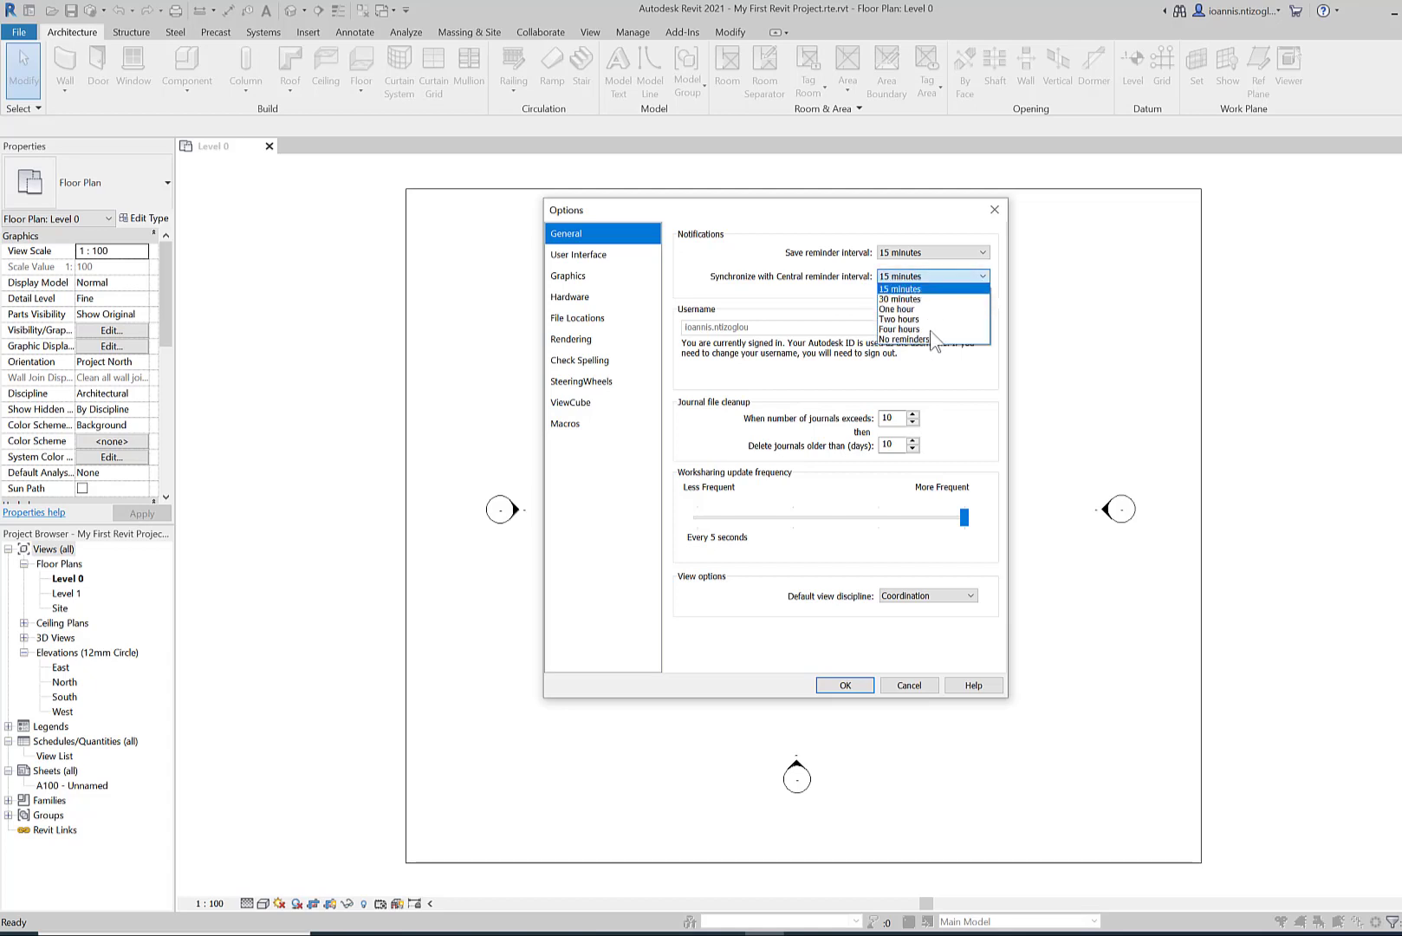
pyautogui.click(838, 688)
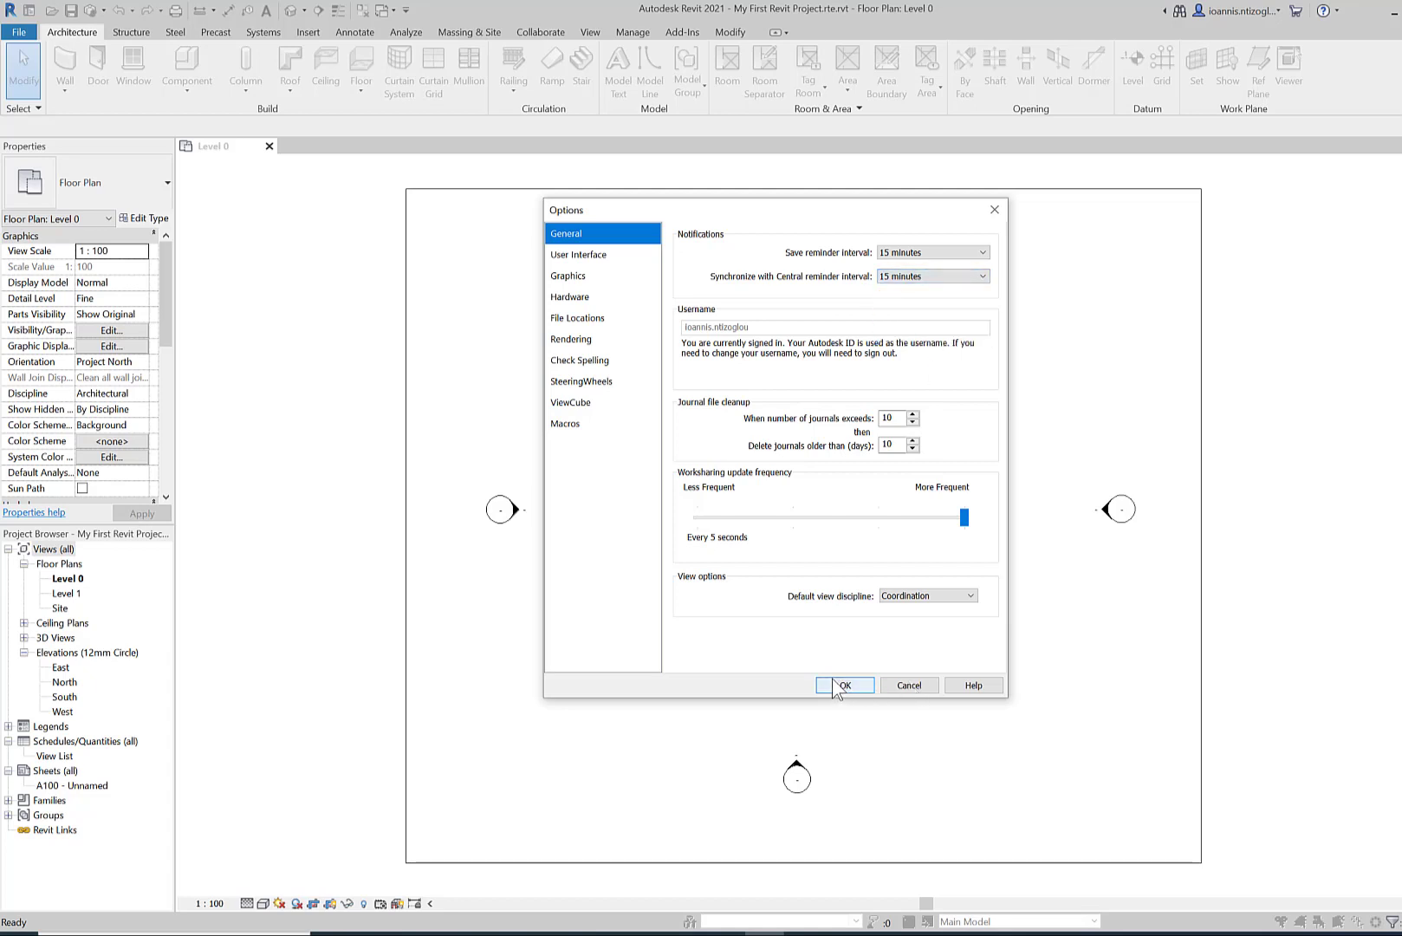
pyautogui.click(843, 684)
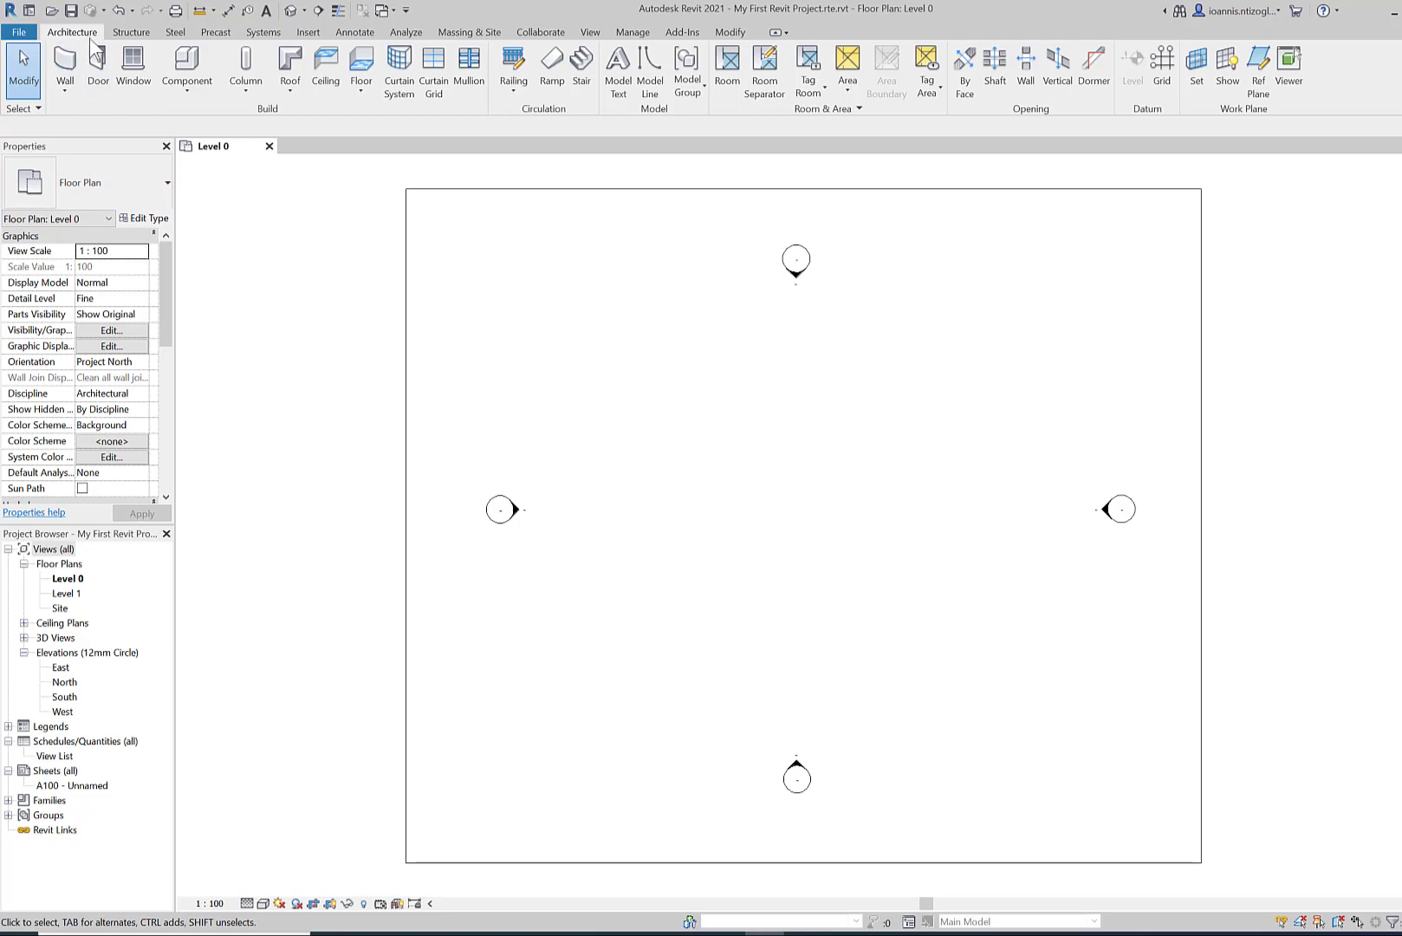
pyautogui.click(131, 35)
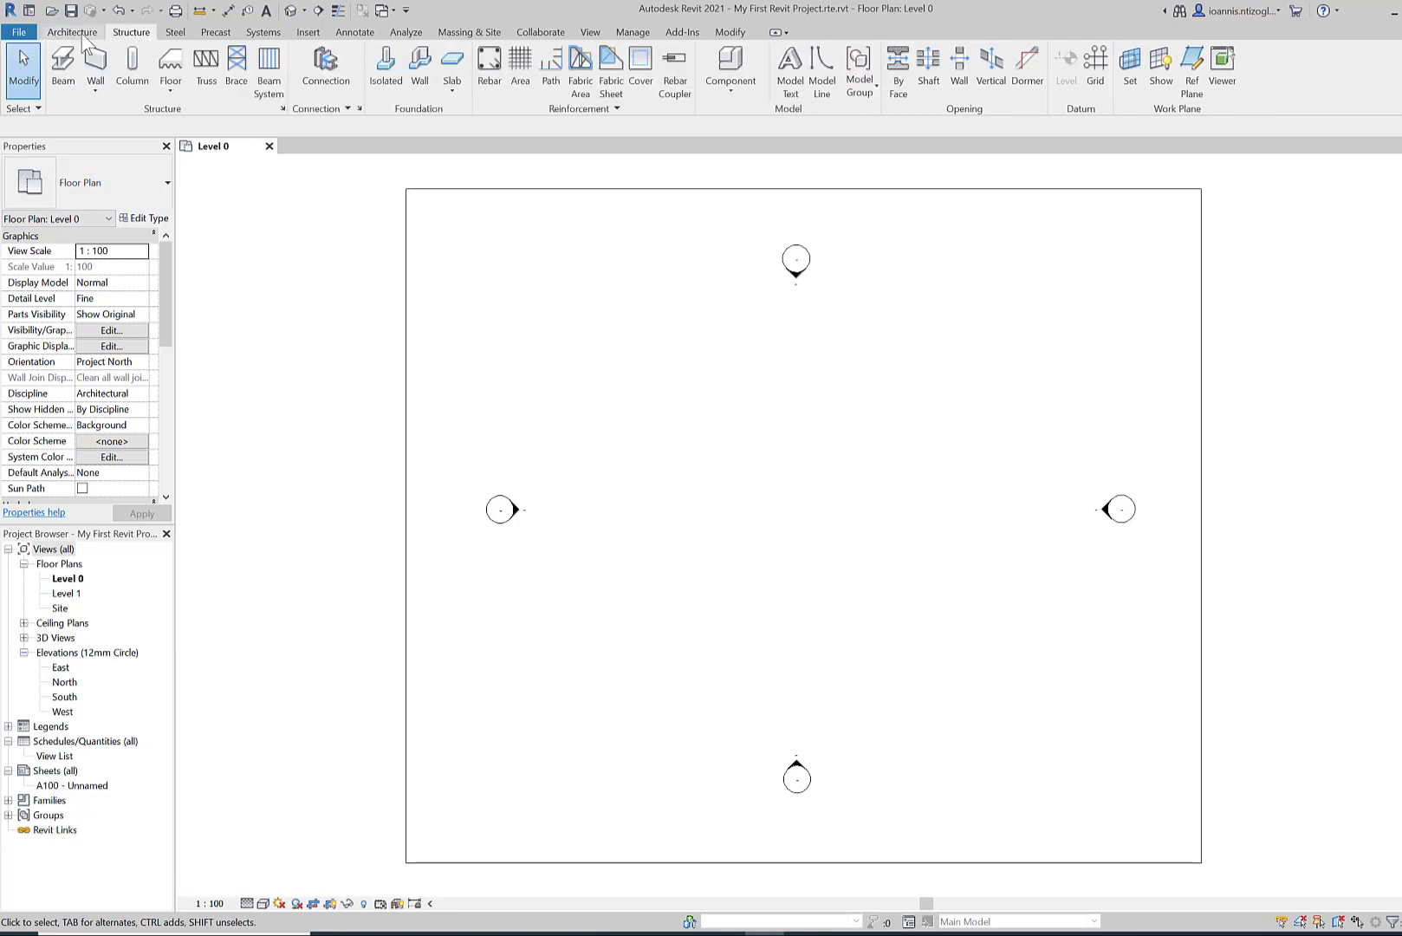
pyautogui.click(91, 32)
pyautogui.click(131, 35)
pyautogui.click(184, 31)
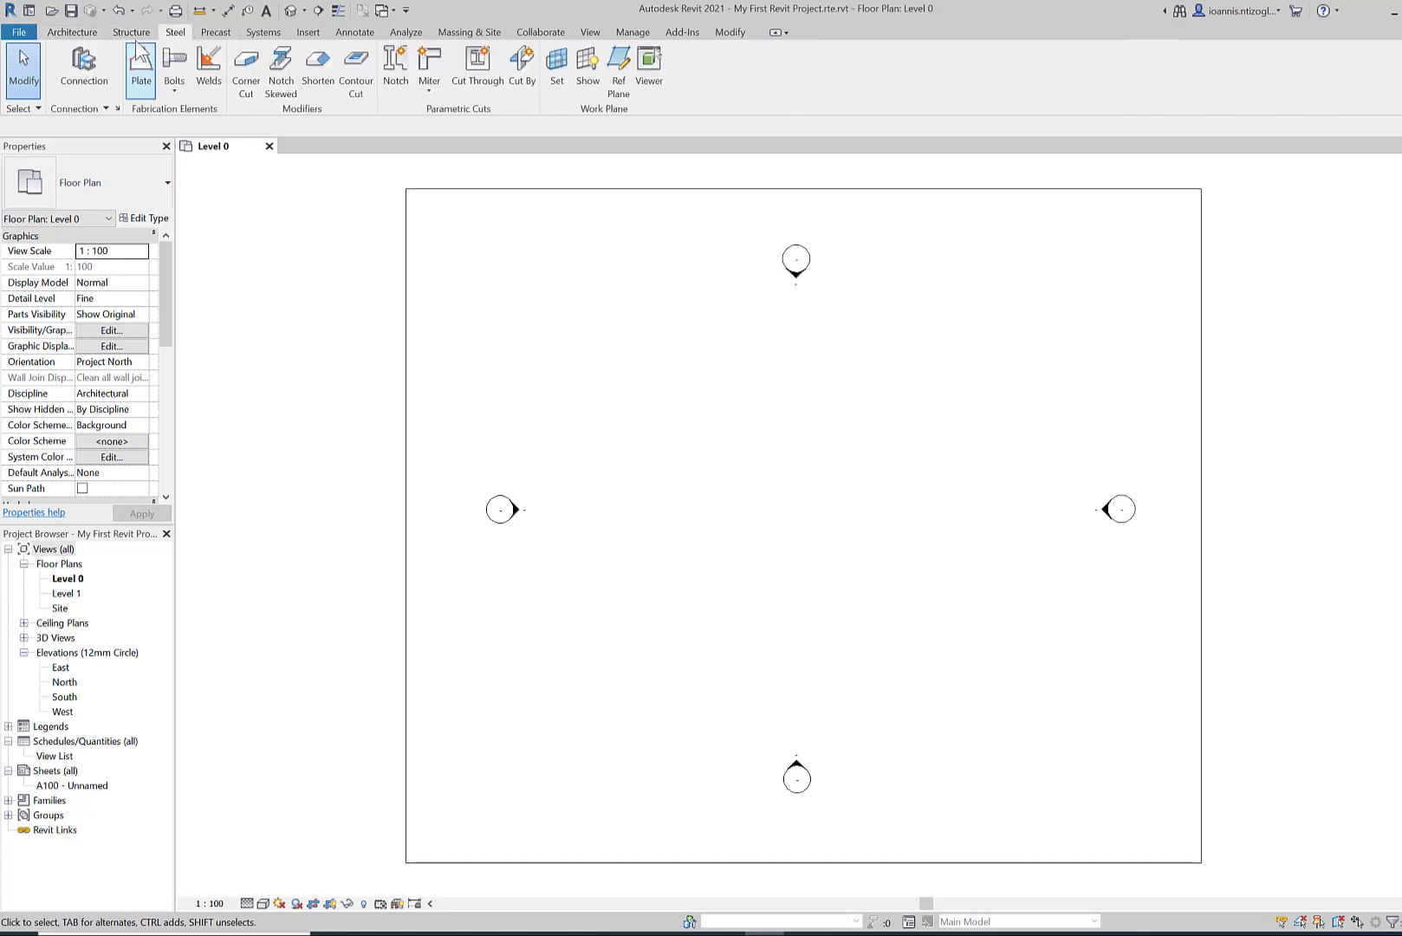
pyautogui.click(71, 30)
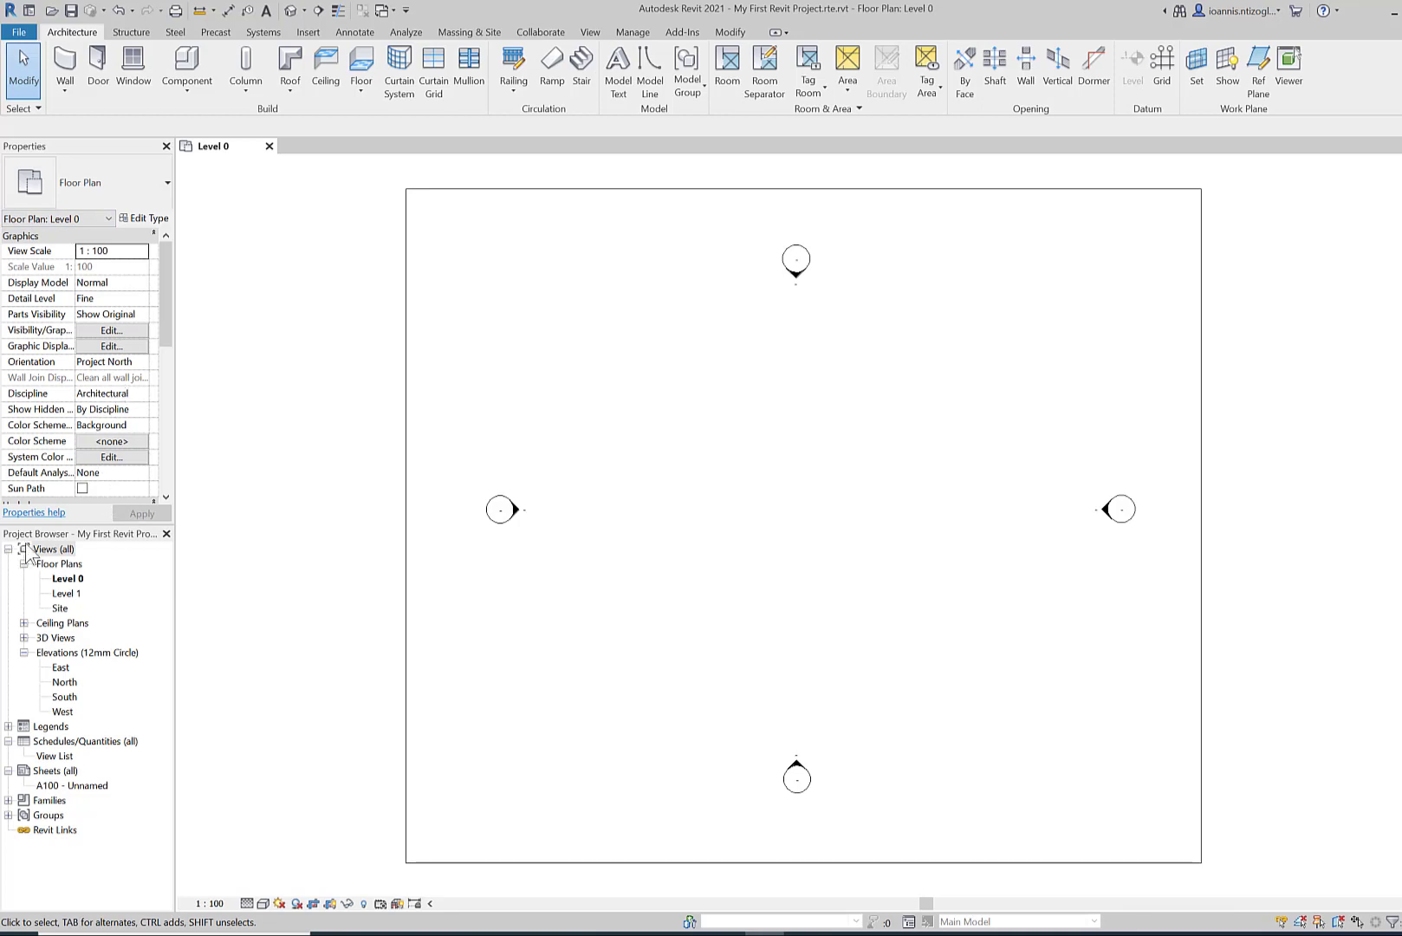
# Examine the view properties of the Level 1, Level 0 and {3D} views from the project's view list
pyautogui.click(68, 593)
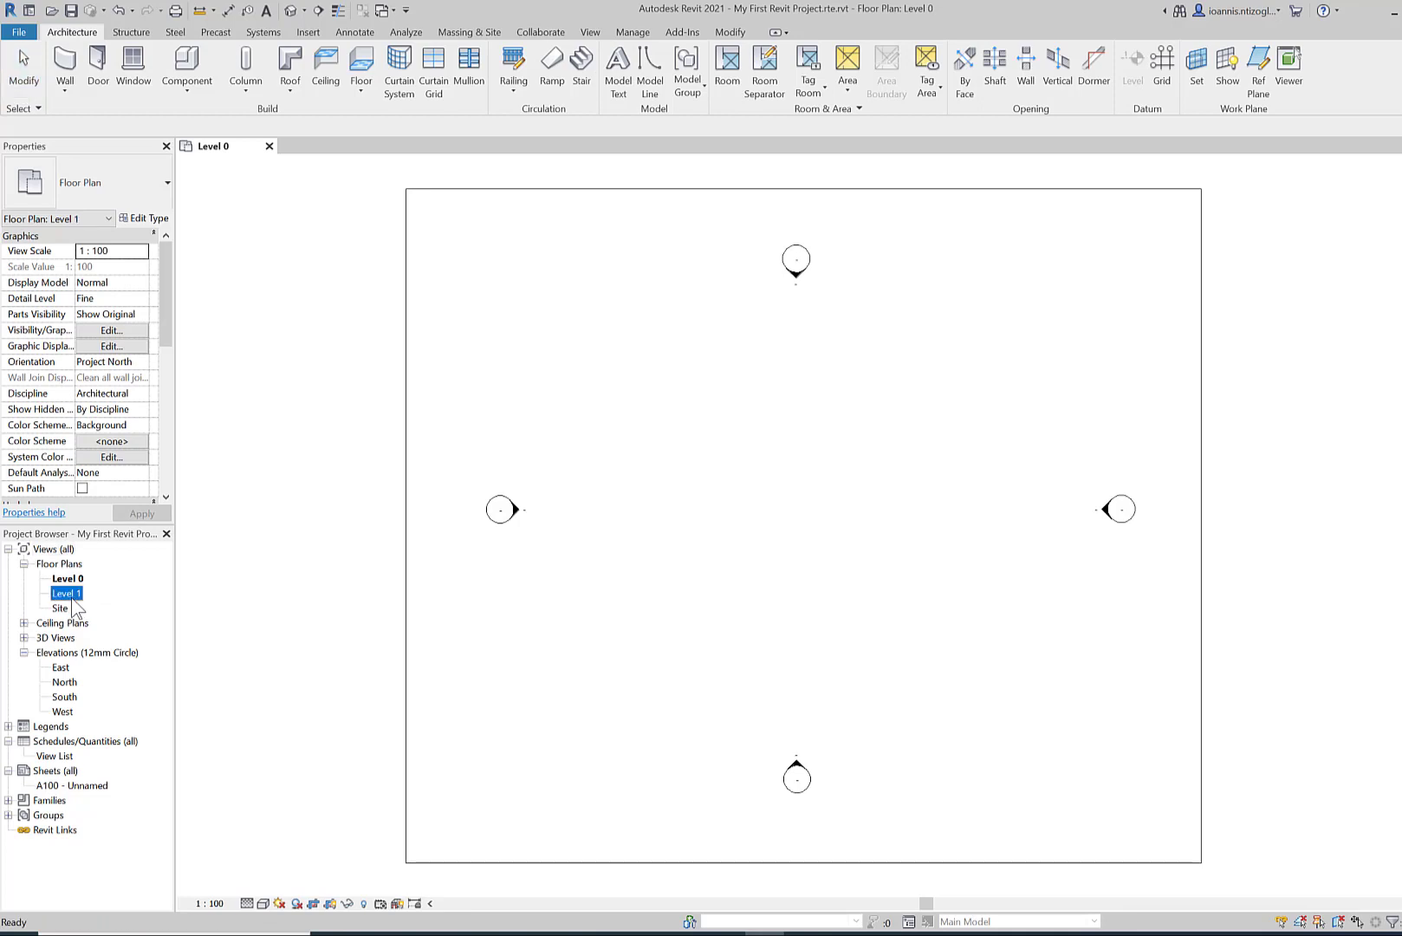
pyautogui.click(71, 594)
pyautogui.click(72, 581)
pyautogui.click(24, 638)
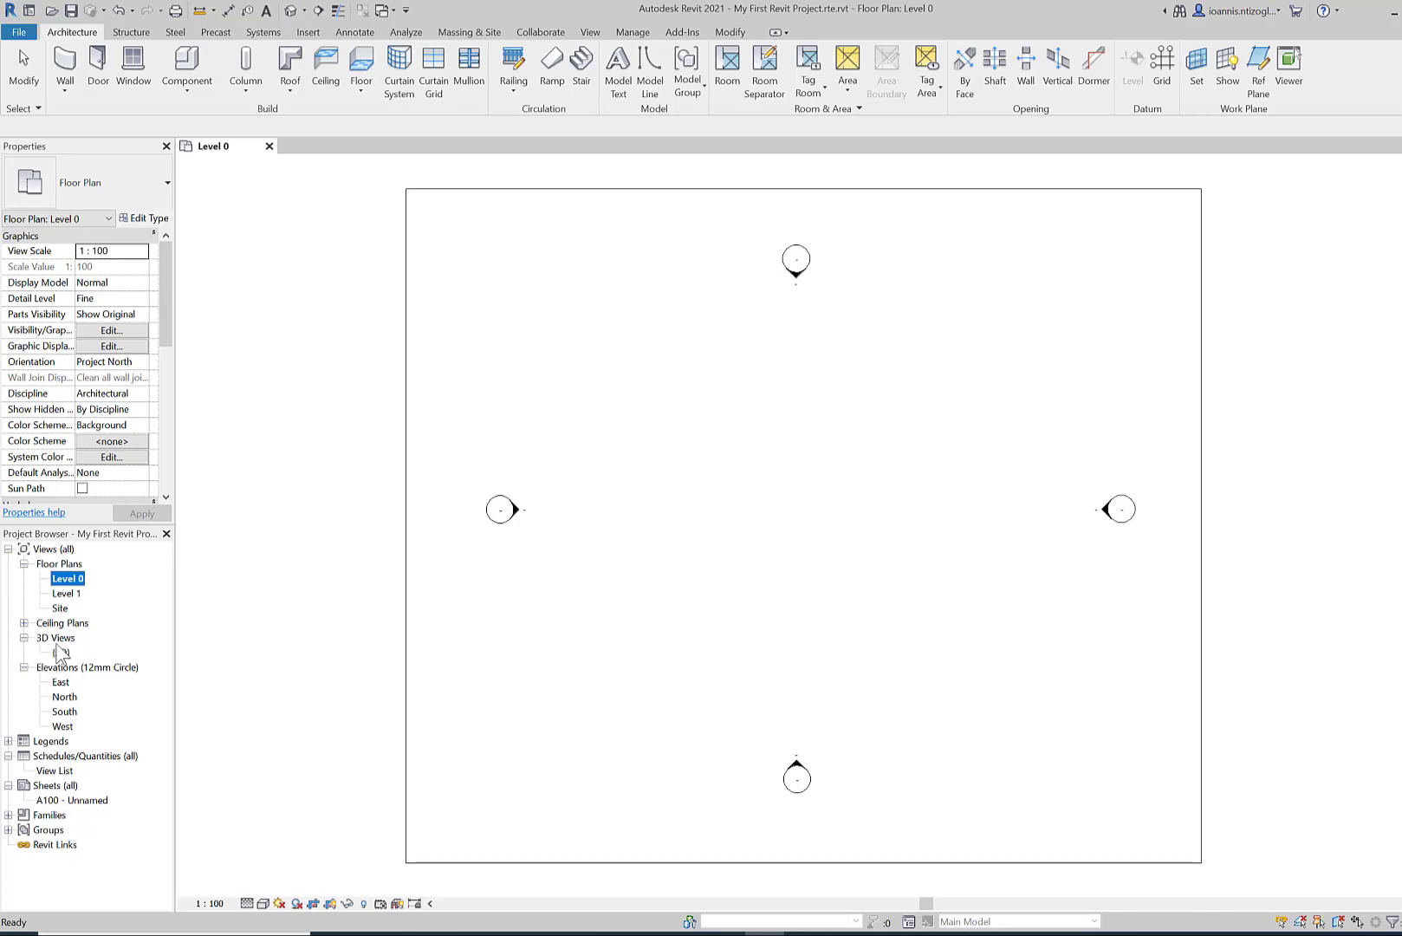
pyautogui.click(60, 652)
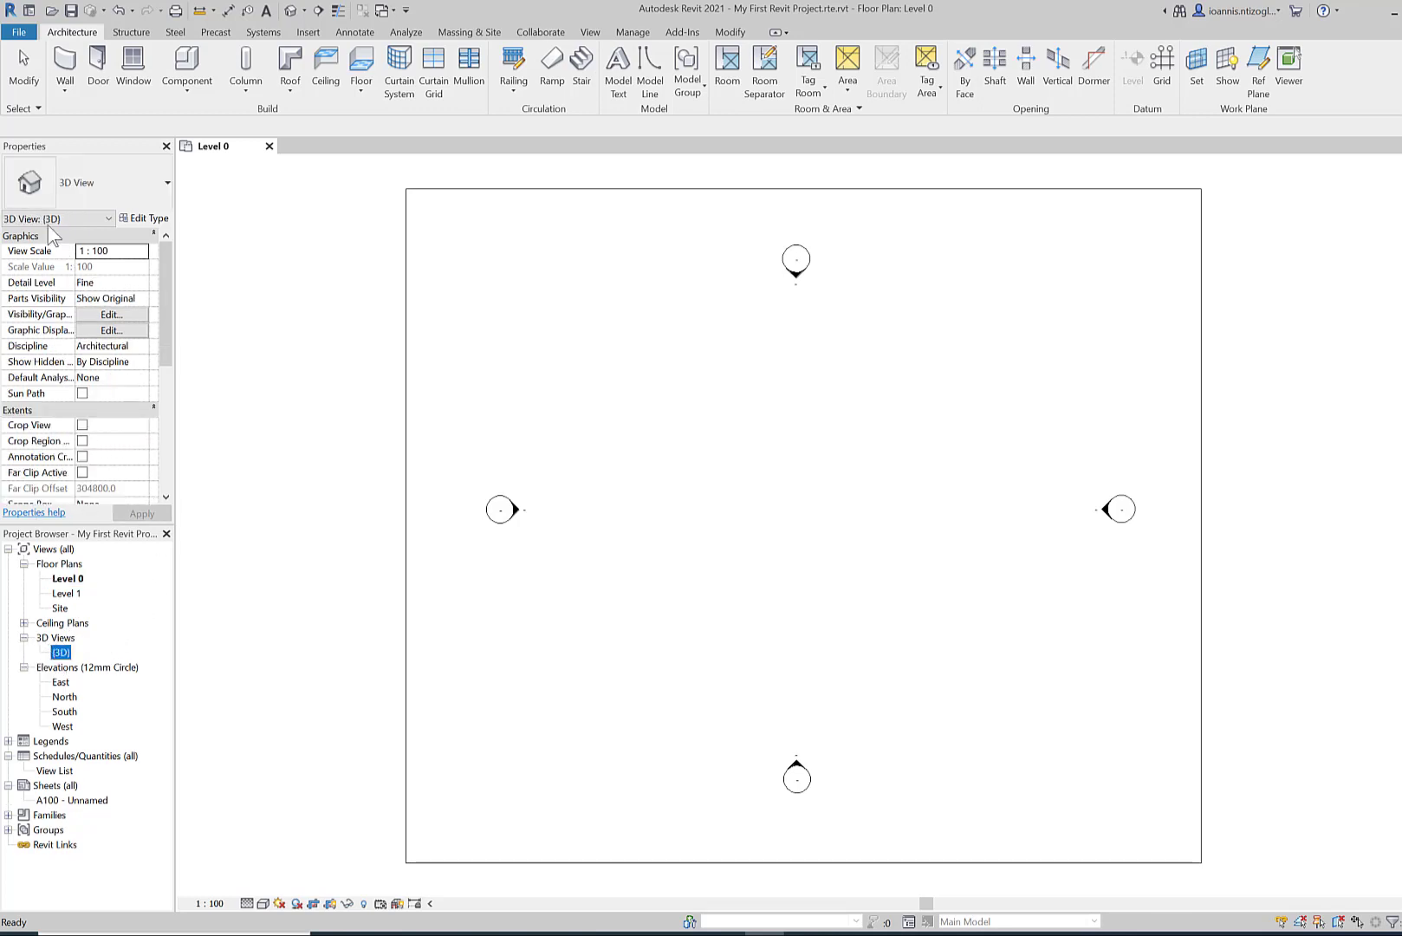
pyautogui.click(67, 595)
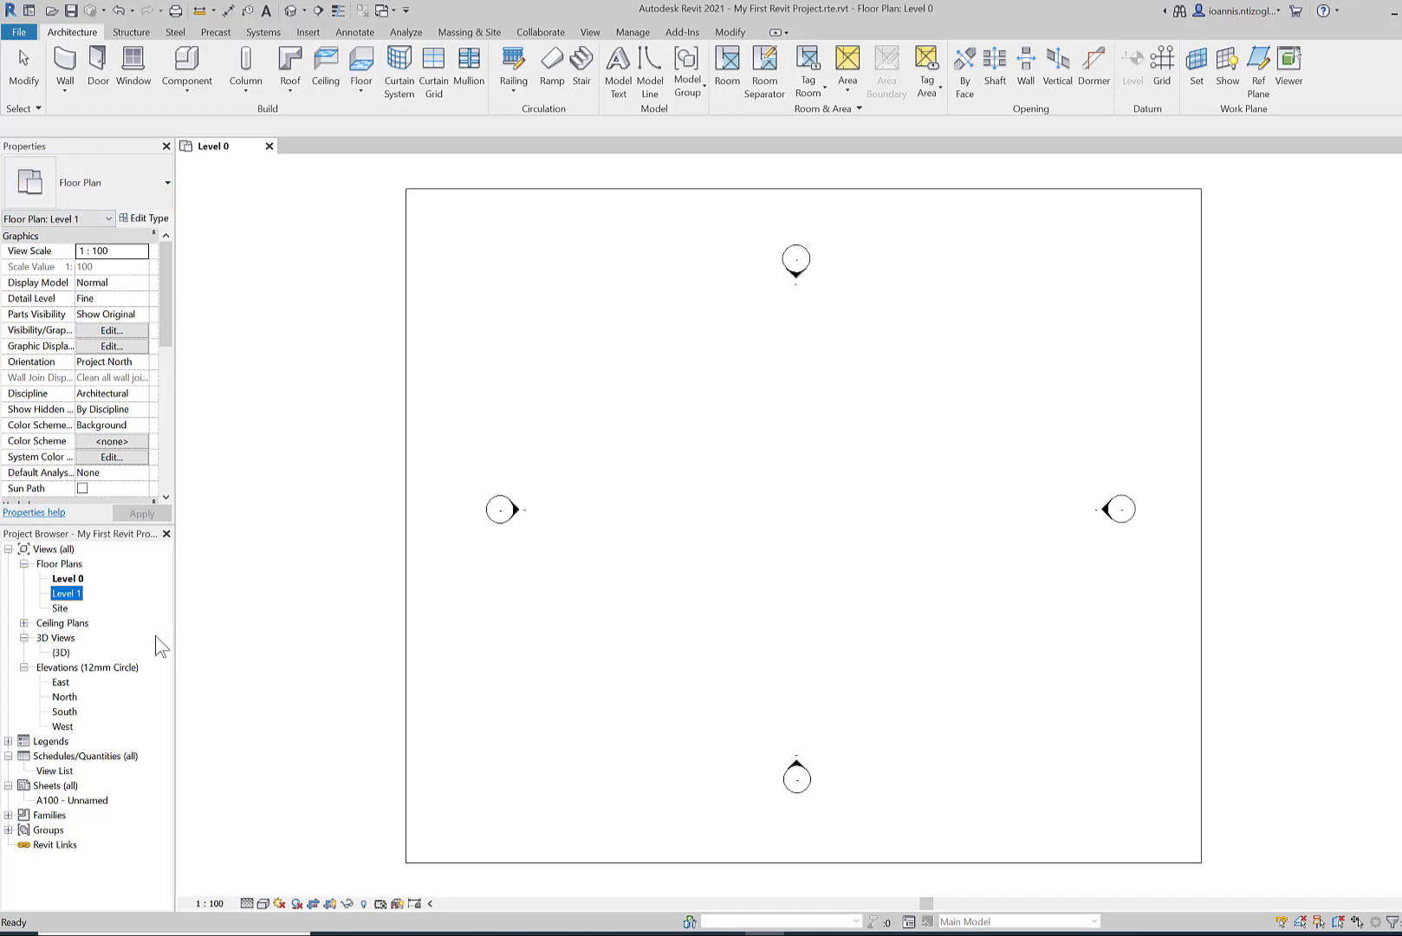
pyautogui.click(71, 579)
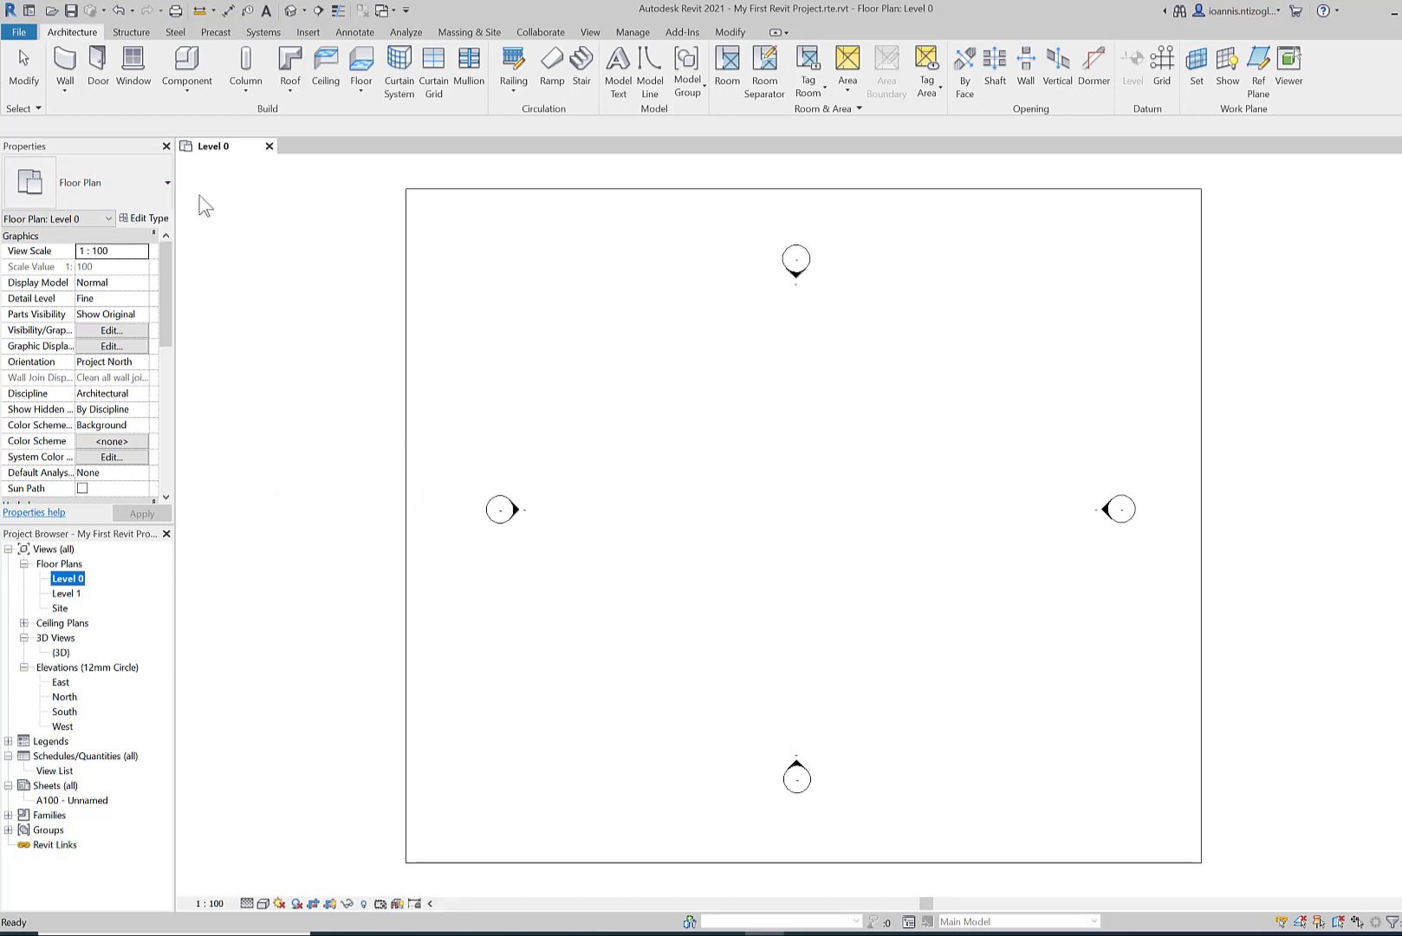
# Sketch an architectural floor boundary on Level 0 as a six-sided inscribed polygon centred between the elevation markers, with a radius of about 14200
pyautogui.click(362, 92)
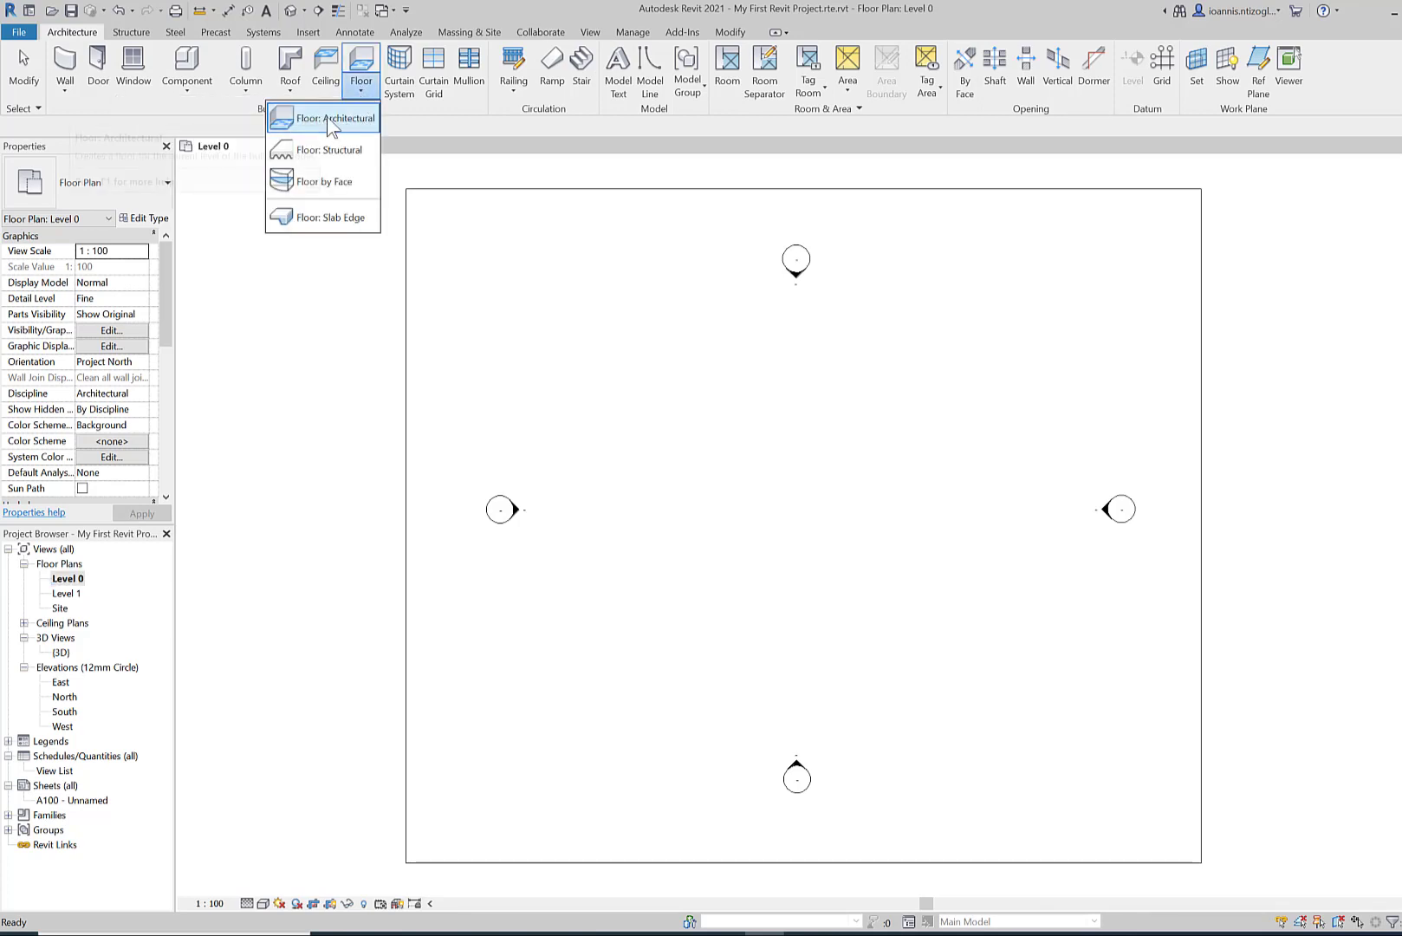
pyautogui.click(352, 121)
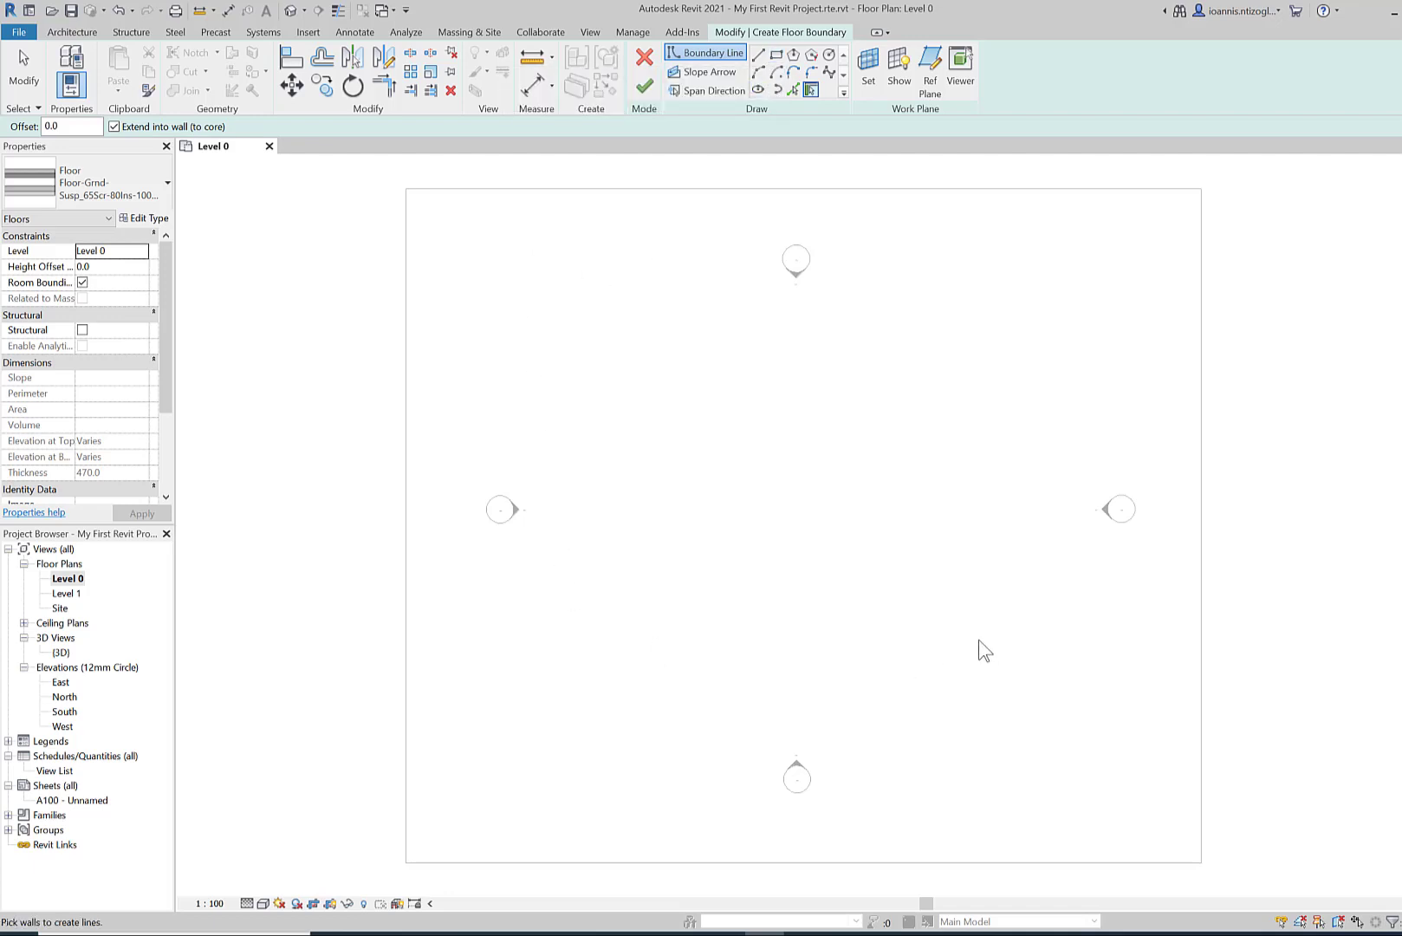
pyautogui.click(792, 53)
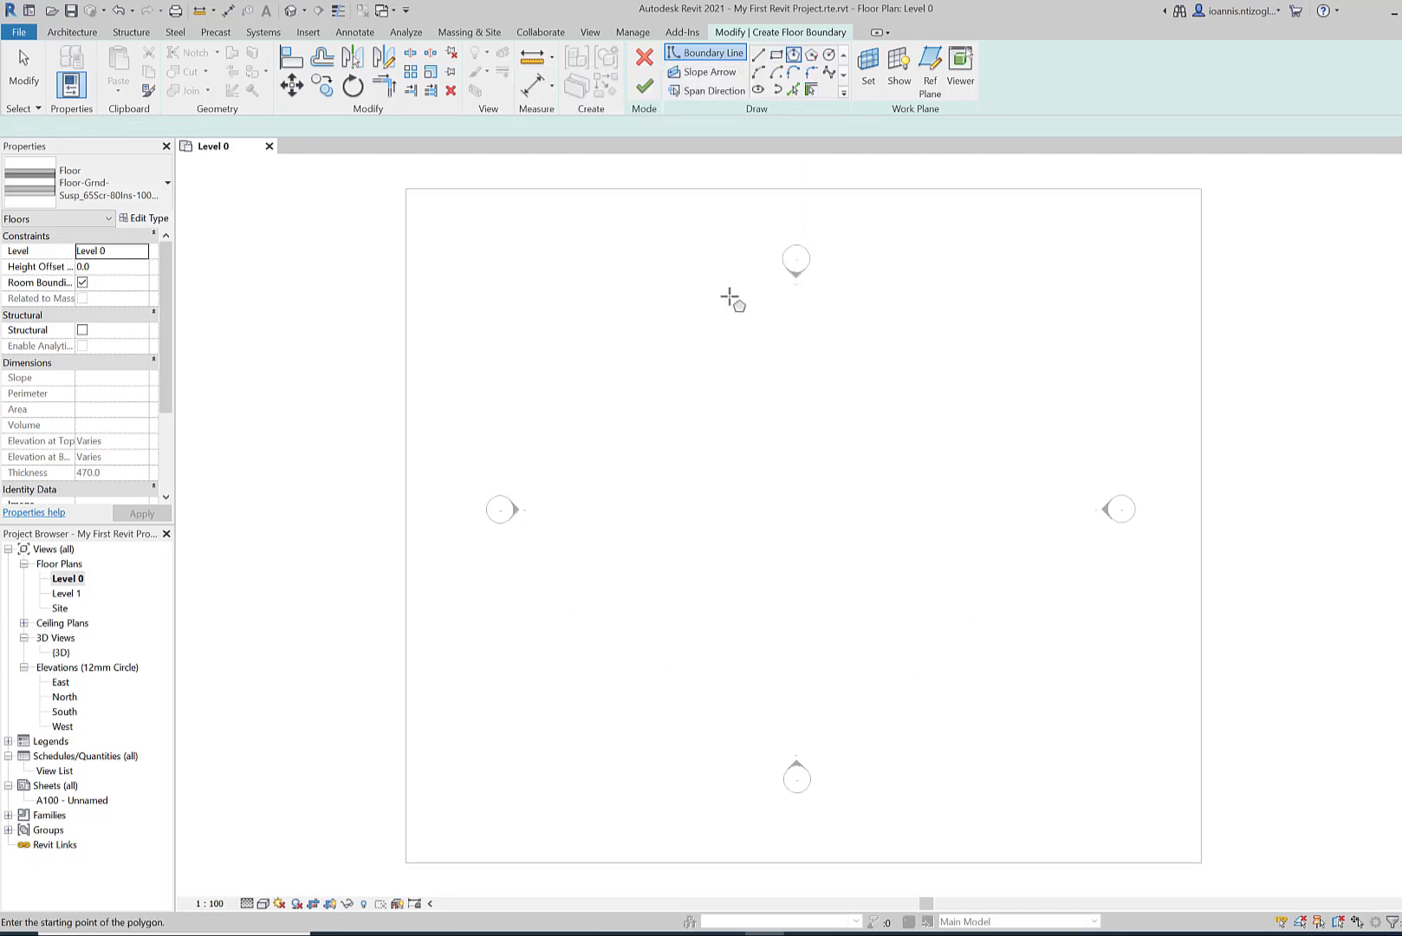
pyautogui.click(789, 513)
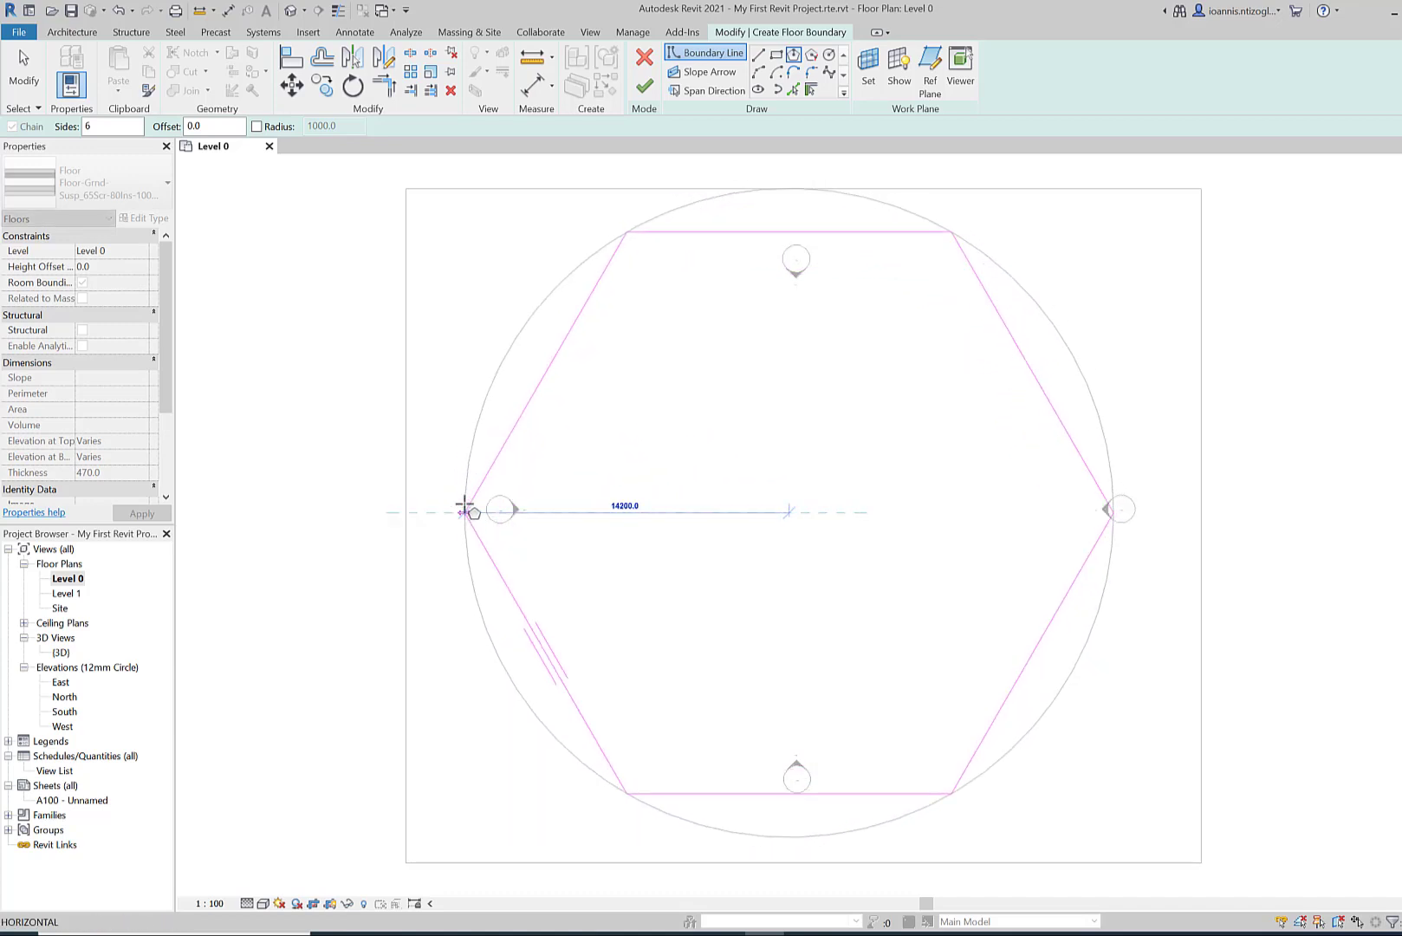
pyautogui.click(465, 508)
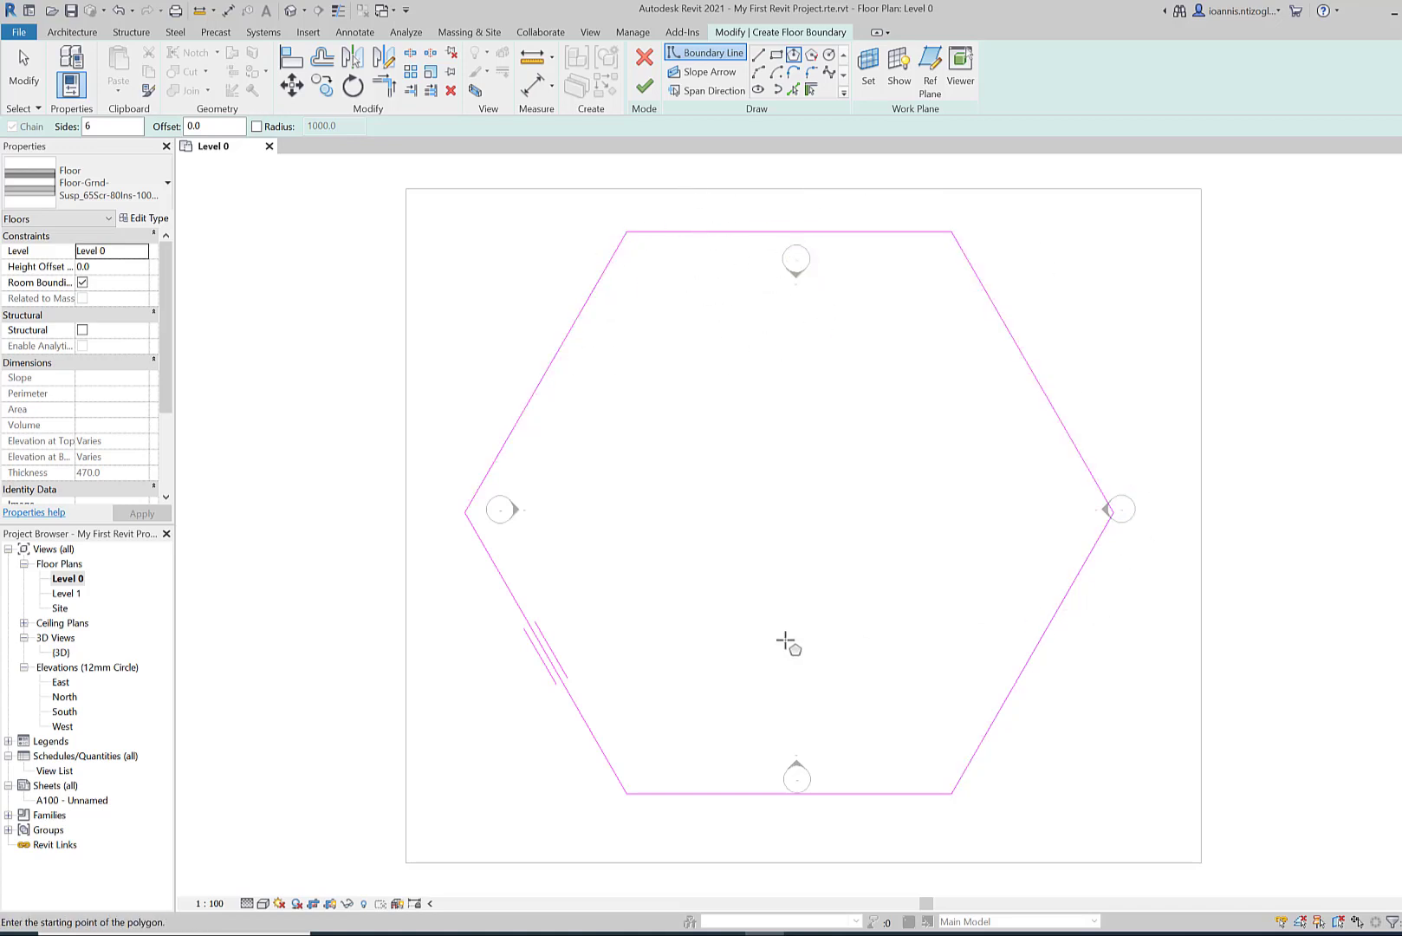
# Move the right endpoint of the hexagon's top boundary line inward, to about 4357 from the adjacent upper-right edge
pyautogui.click(23, 74)
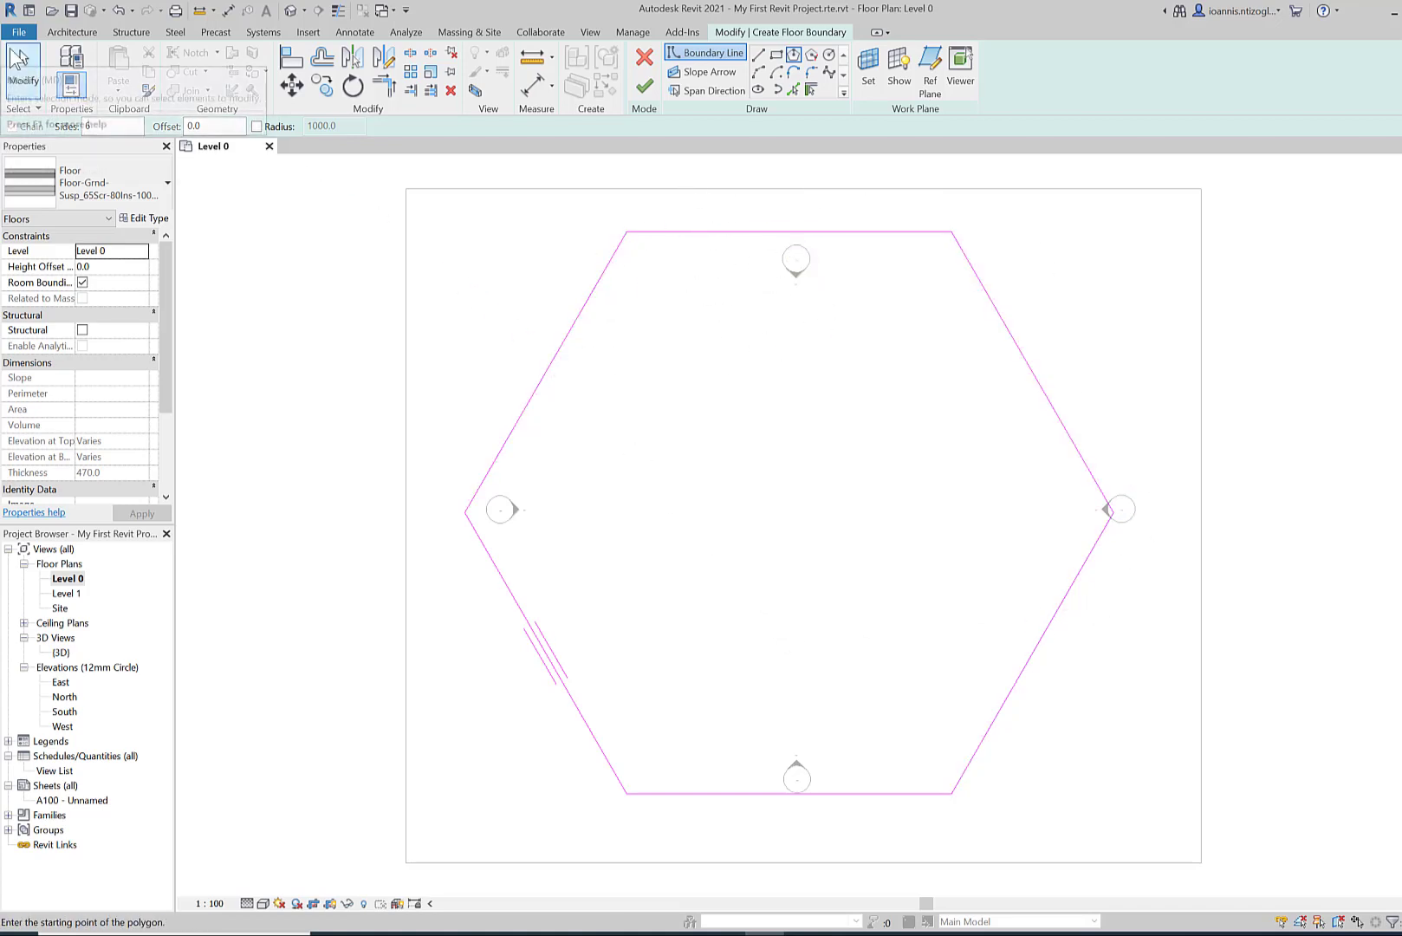
pyautogui.click(953, 233)
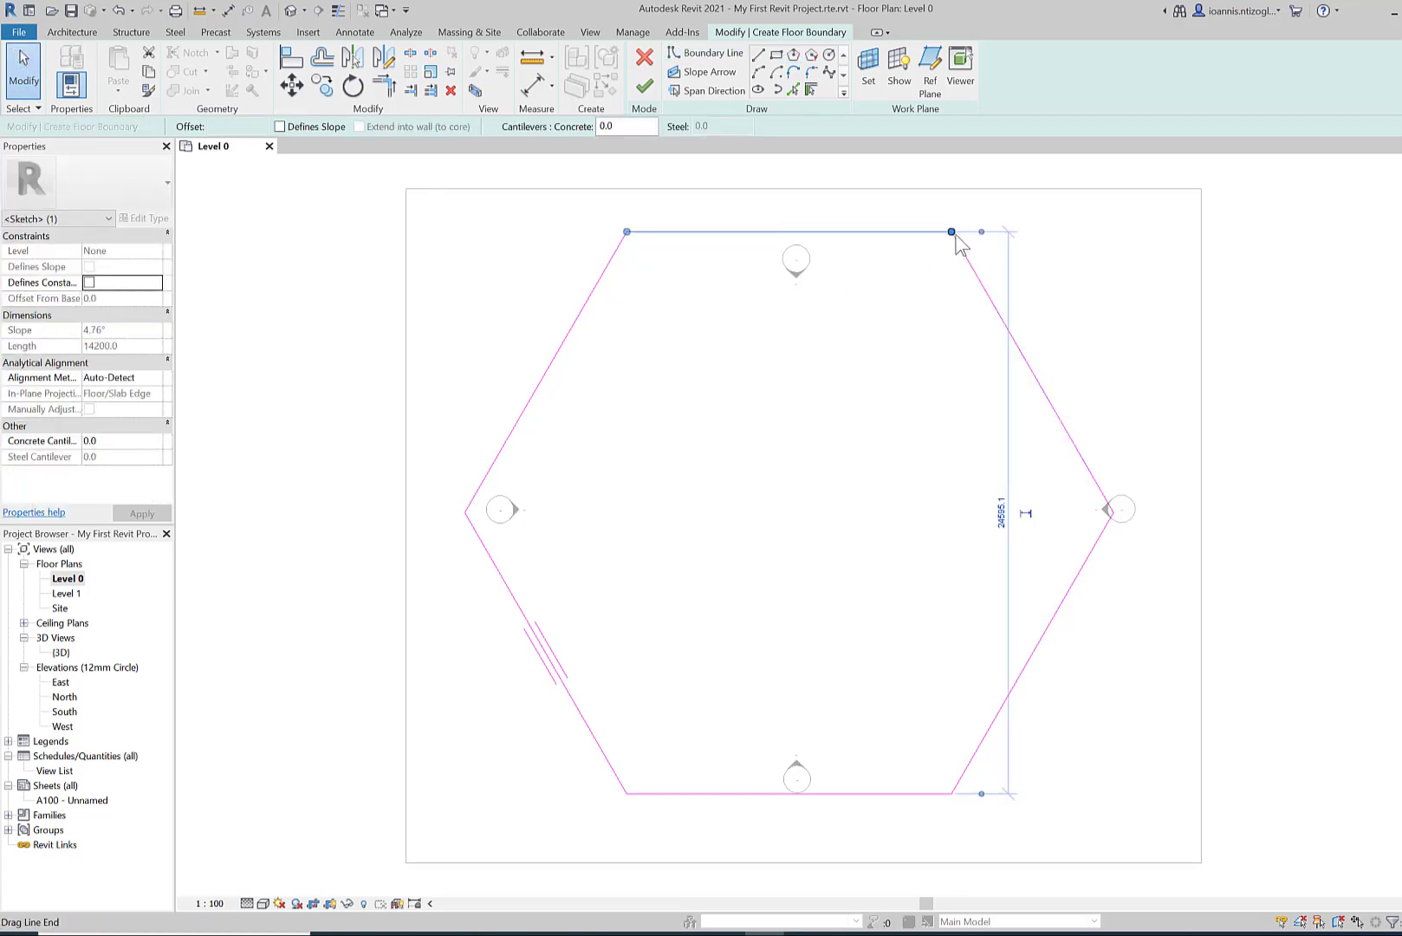
pyautogui.moveTo(953, 239); pyautogui.dragTo(918, 374)
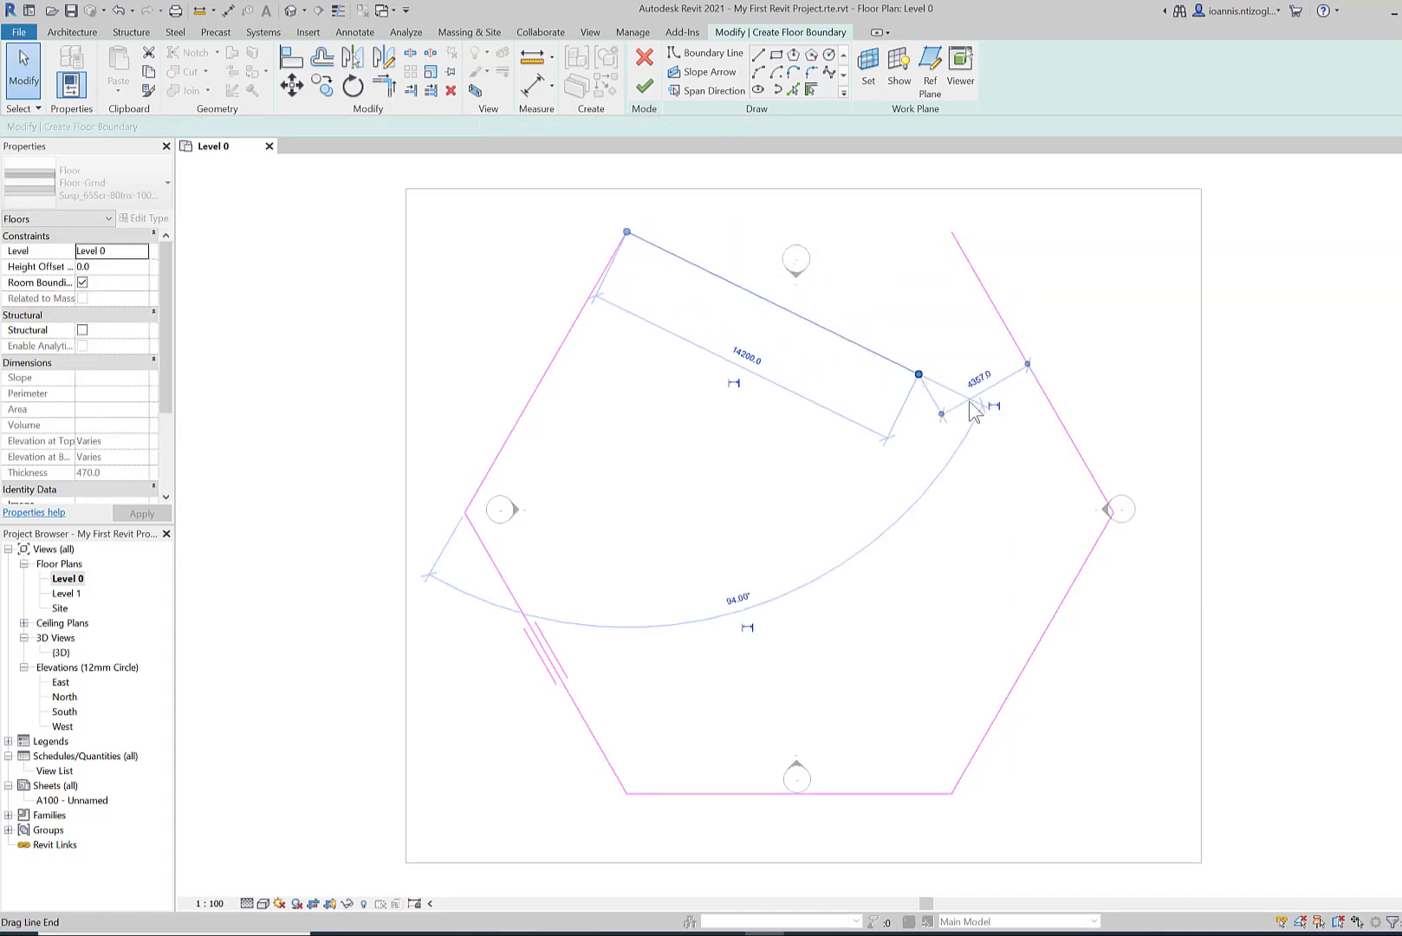
# Join the upper-right edge's top endpoint to the loose end of the top boundary line, and undo the last two endpoint moves
pyautogui.click(953, 236)
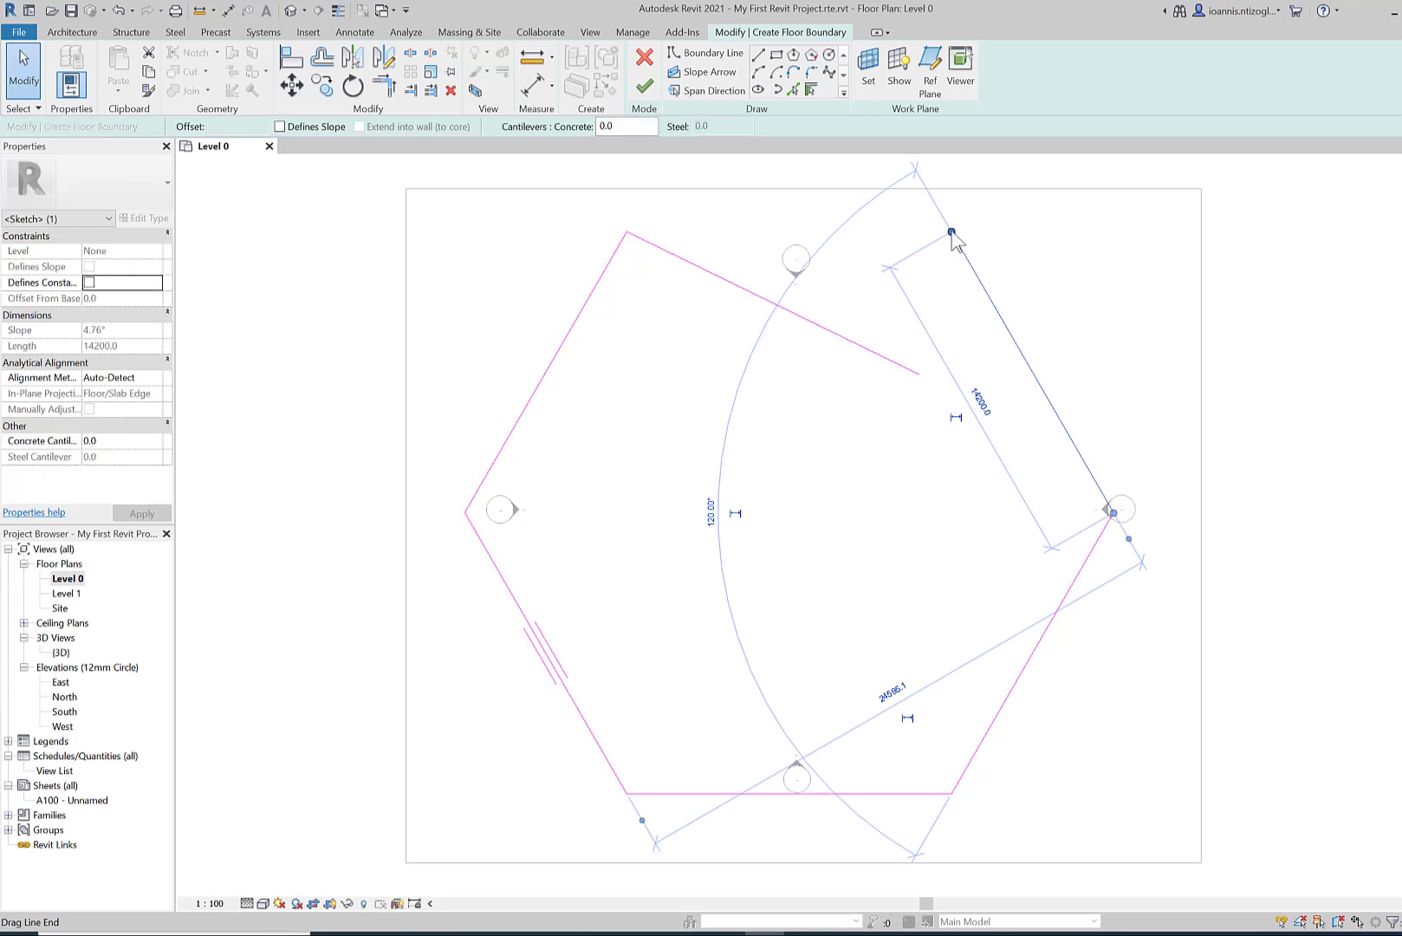
pyautogui.moveTo(952, 236); pyautogui.dragTo(919, 374)
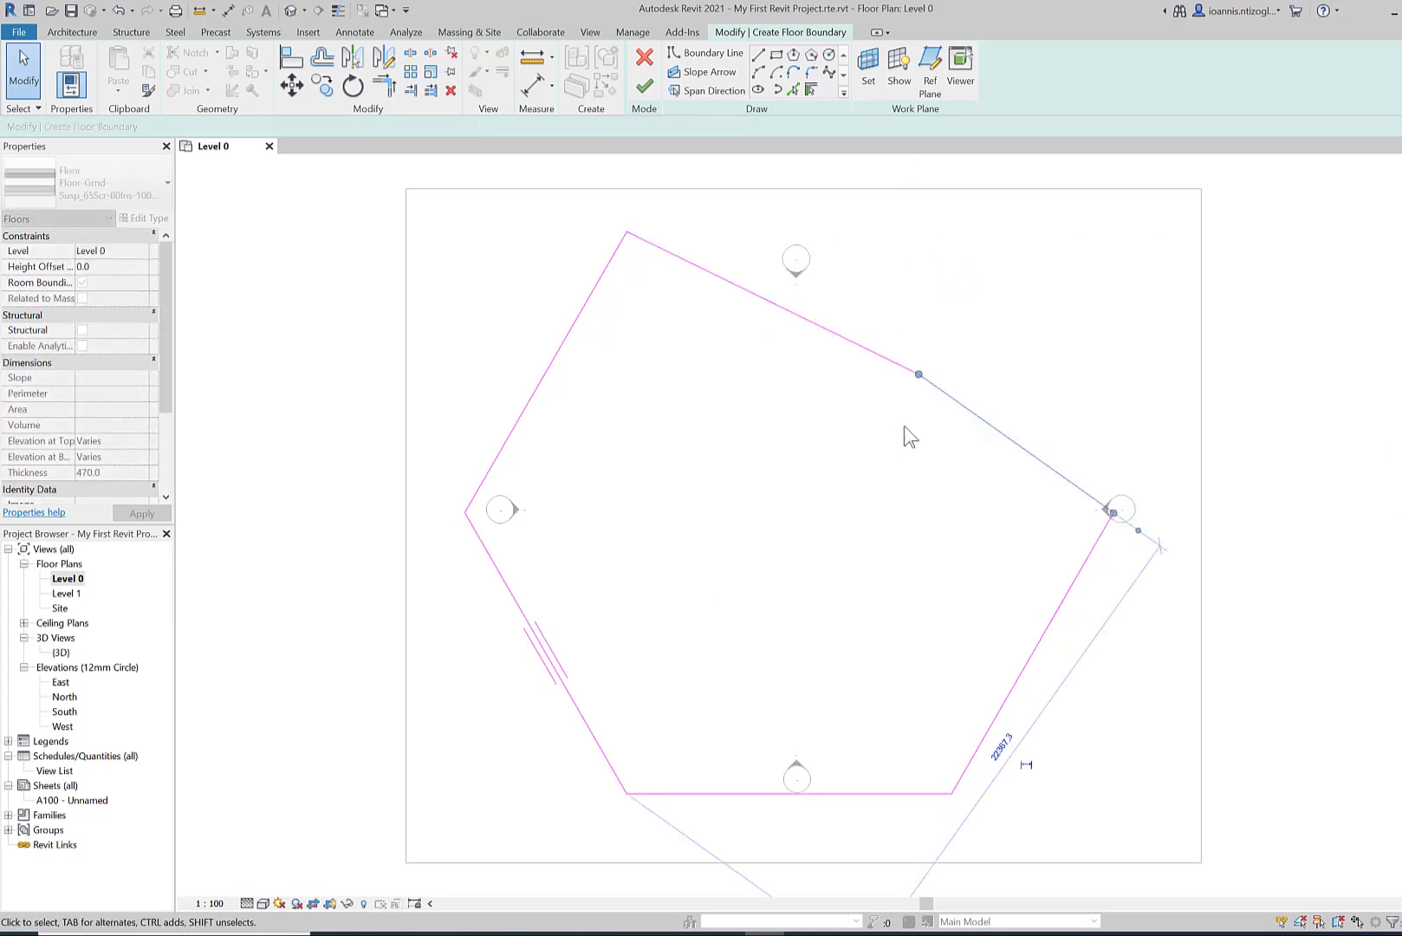
pyautogui.click(994, 327)
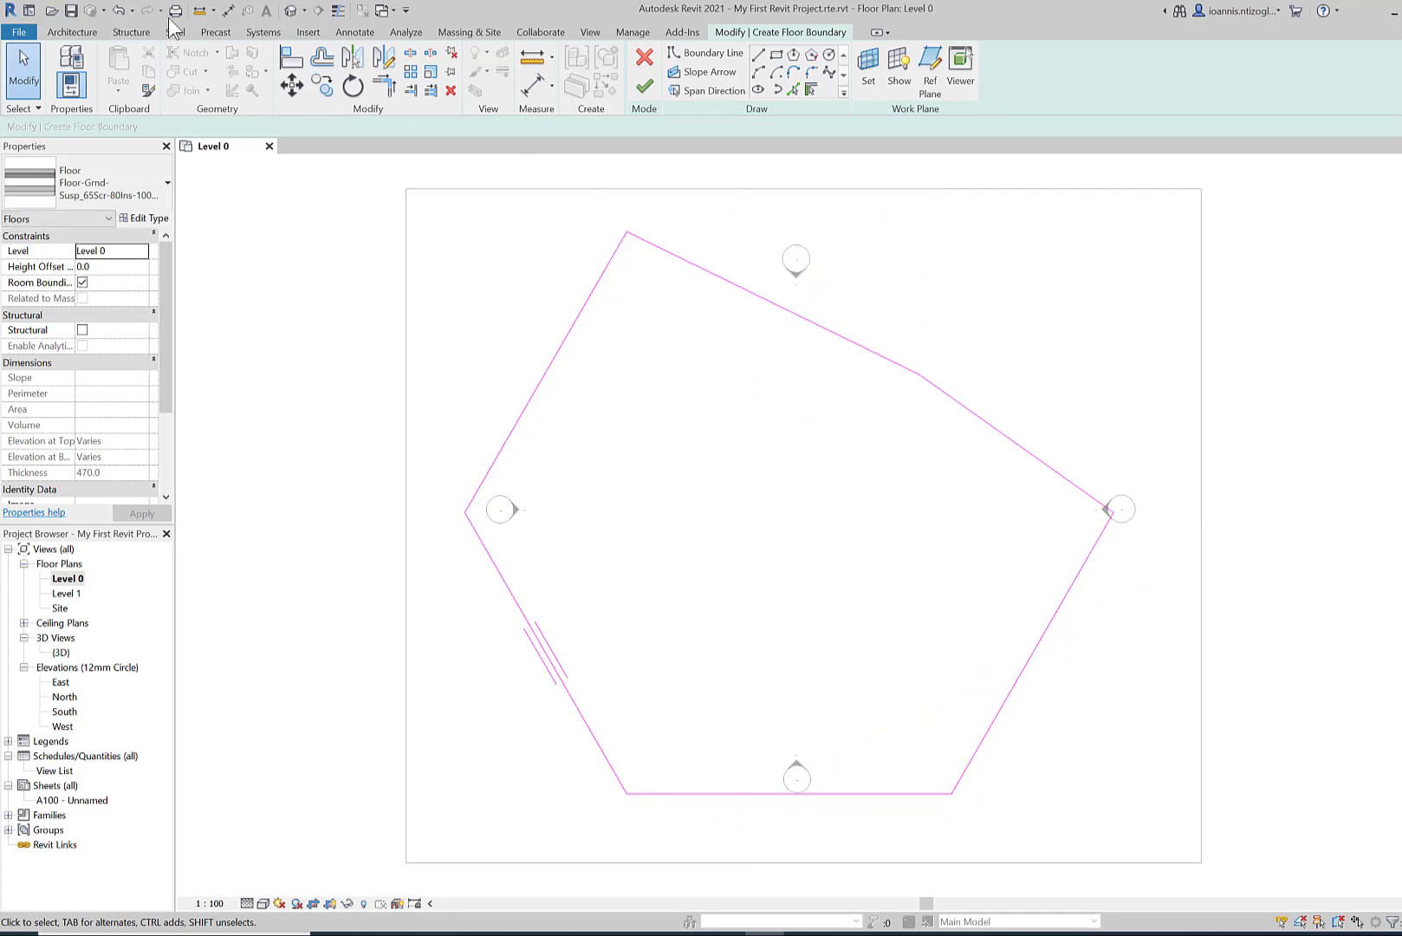
pyautogui.click(118, 10)
pyautogui.click(119, 11)
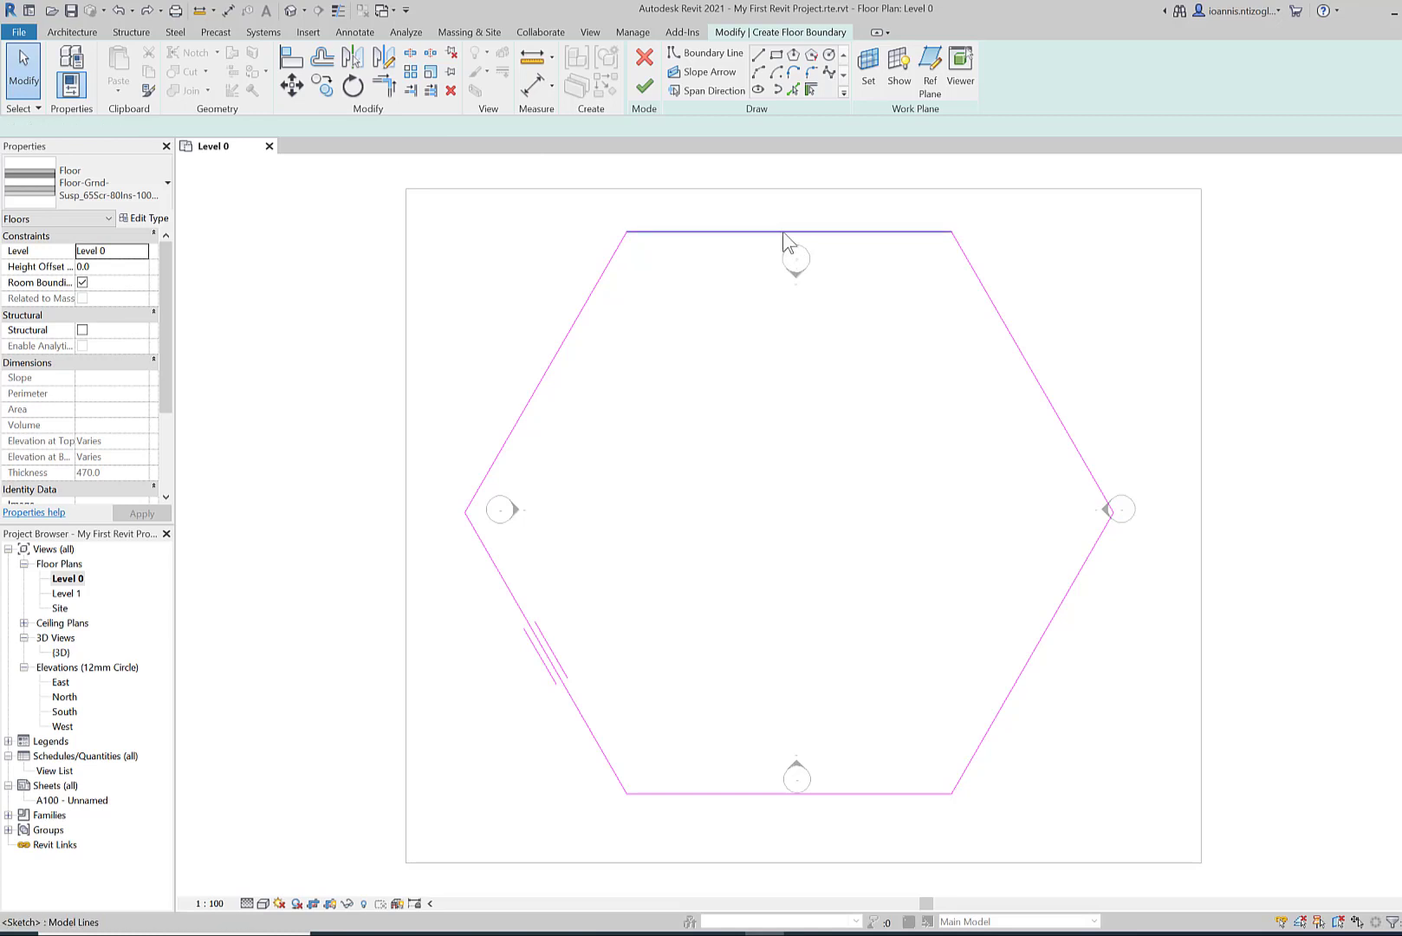
# Move the whole top boundary line parallel inward, to about 18800 from the bottom boundary line
pyautogui.moveTo(785, 240); pyautogui.dragTo(804, 499)
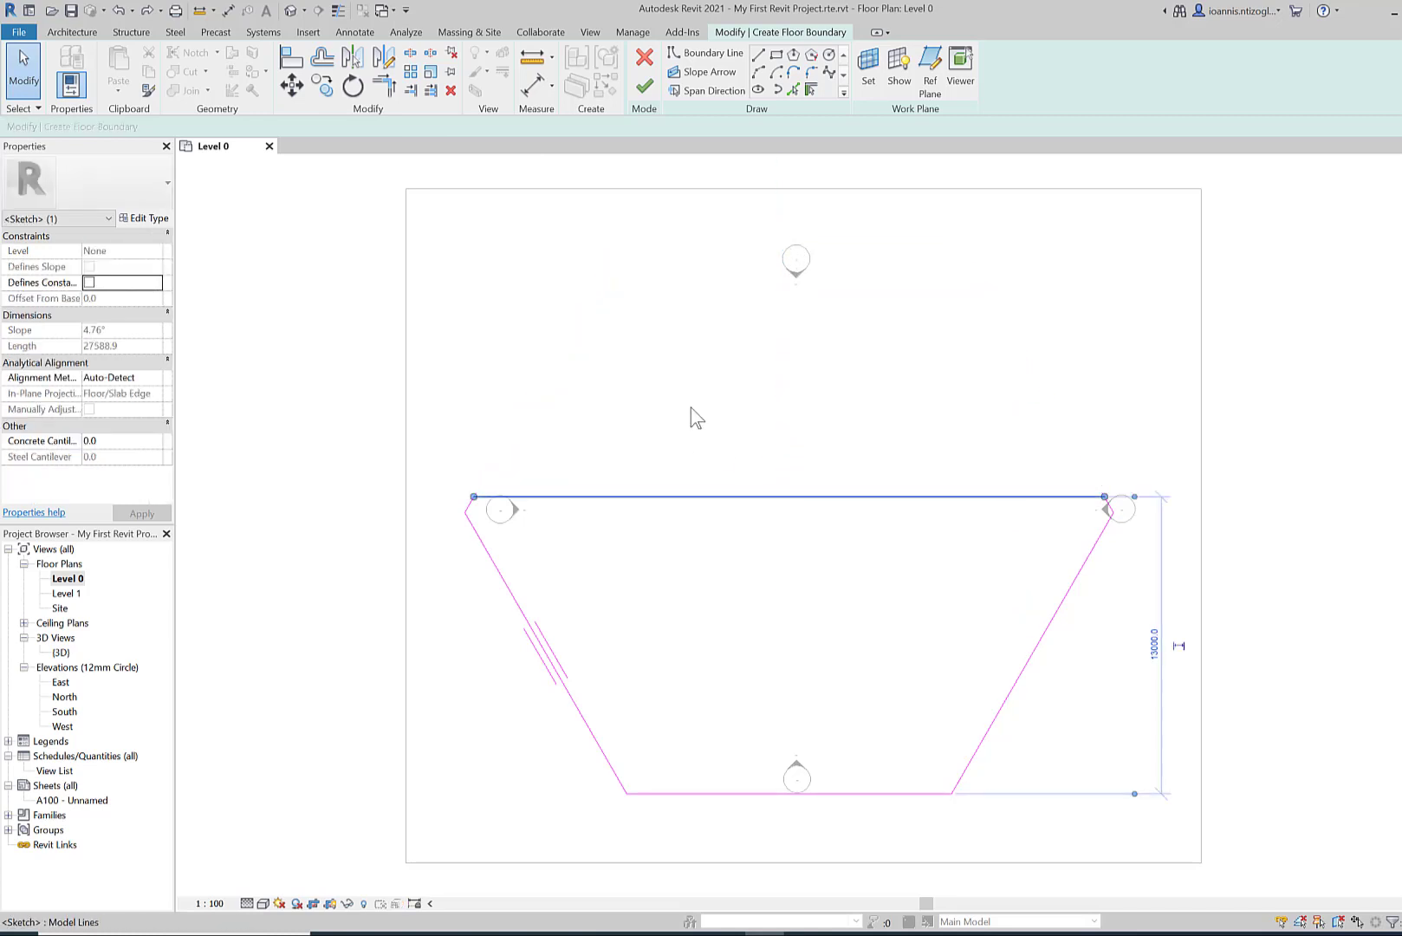
pyautogui.click(879, 356)
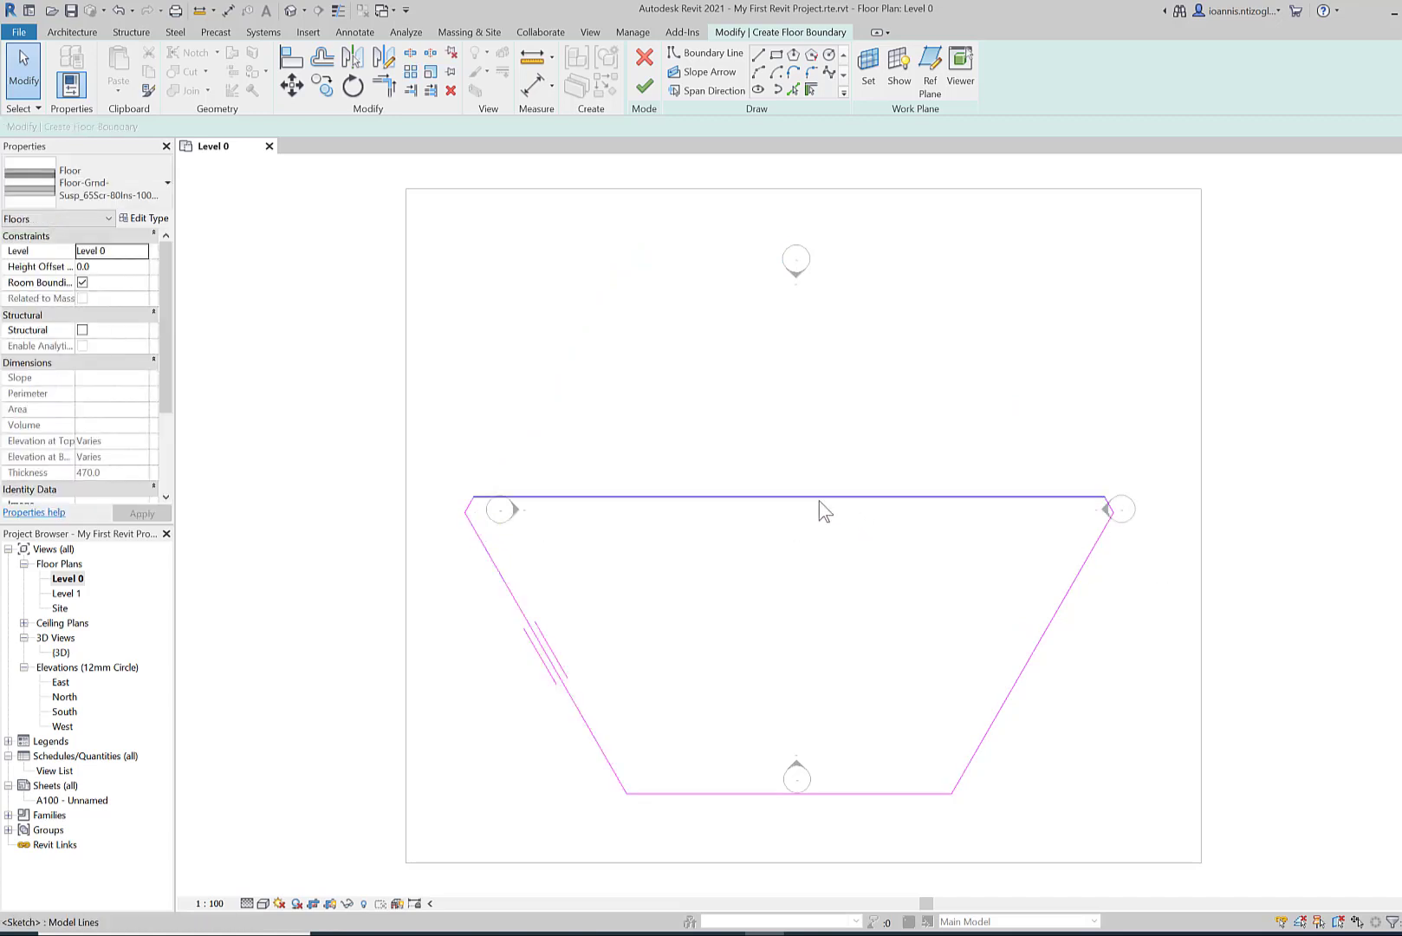
pyautogui.moveTo(837, 503)
pyautogui.mouseDown()
pyautogui.moveTo(835, 373)
pyautogui.moveTo(773, 163)
pyautogui.moveTo(810, 375)
pyautogui.mouseUp()
# Move the upper-right boundary edge inward to about 20500 from the opposite edge, and the bottom edge up to about 14800 from the top edge
pyautogui.click(1077, 466)
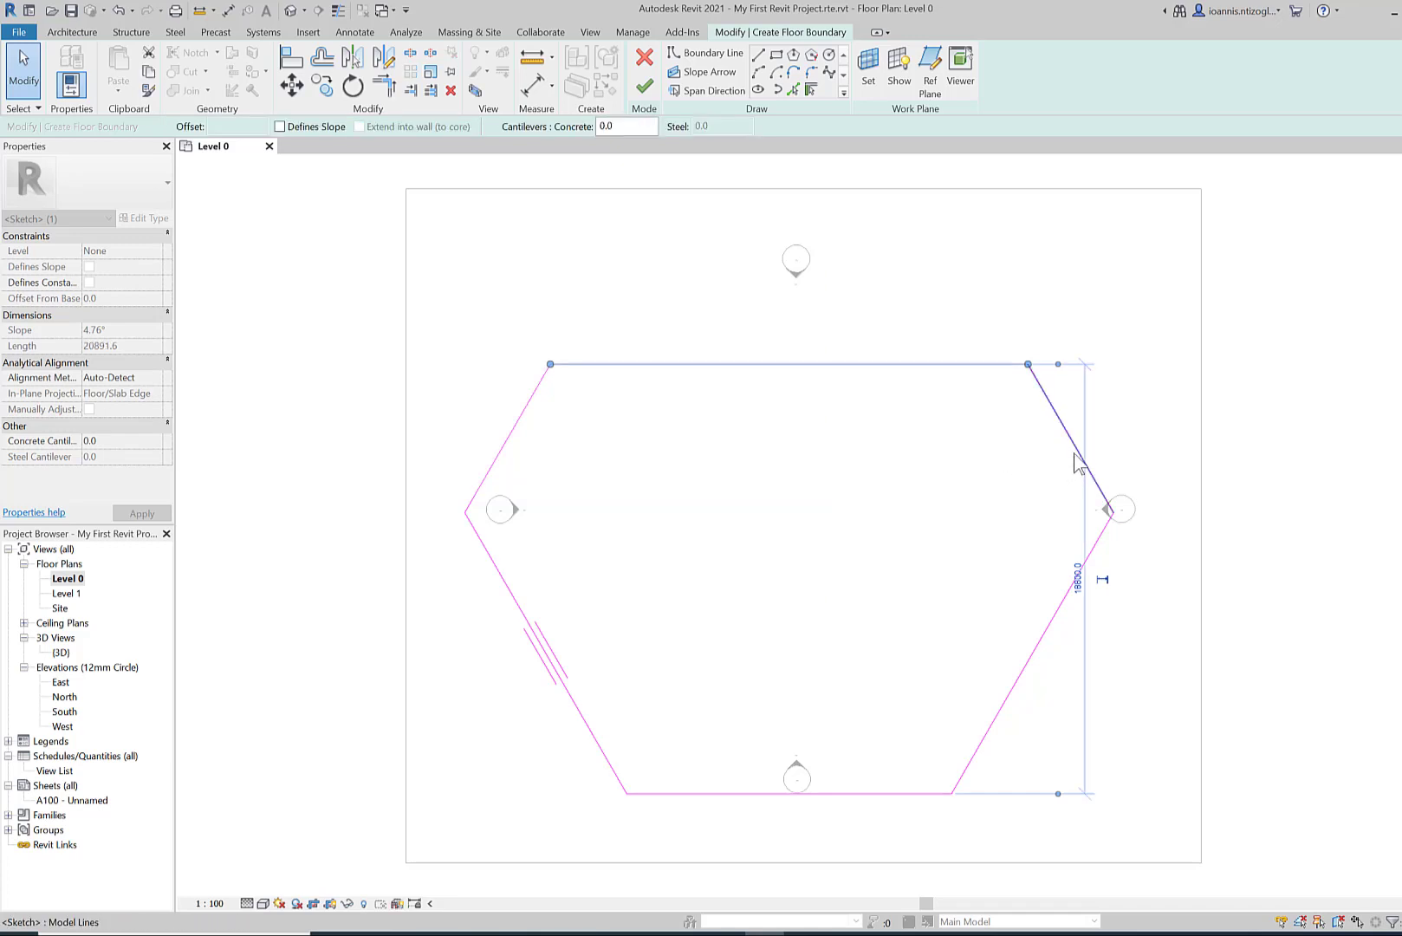
pyautogui.moveTo(1080, 462); pyautogui.dragTo(986, 488)
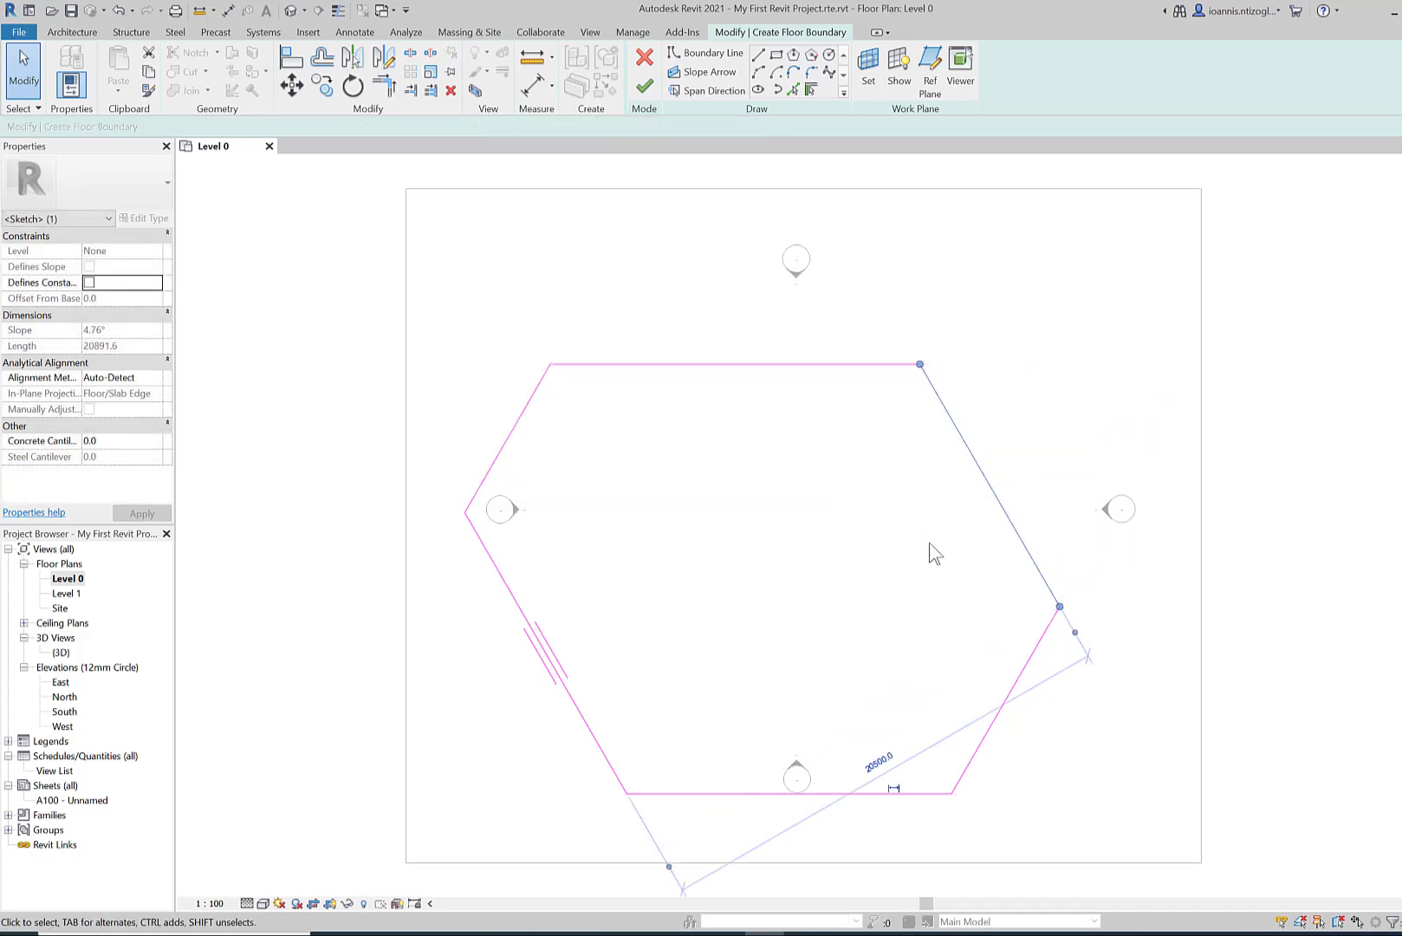
pyautogui.moveTo(929, 745); pyautogui.dragTo(882, 645)
pyautogui.moveTo(852, 793); pyautogui.dragTo(860, 702)
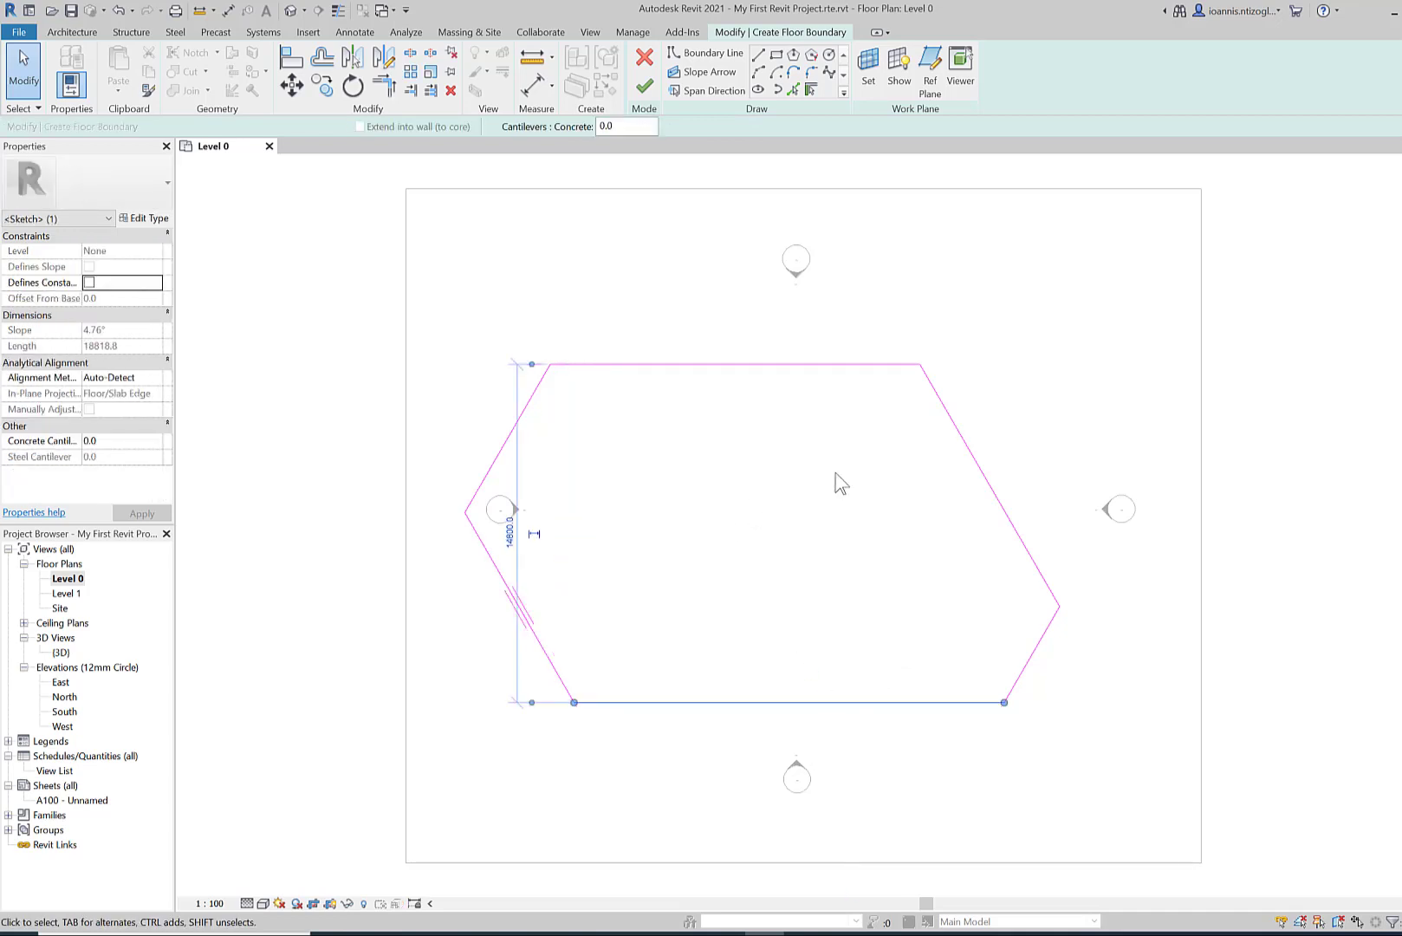
# Deselect the boundary lines and finish the sketch to create the floor
pyautogui.click(1082, 392)
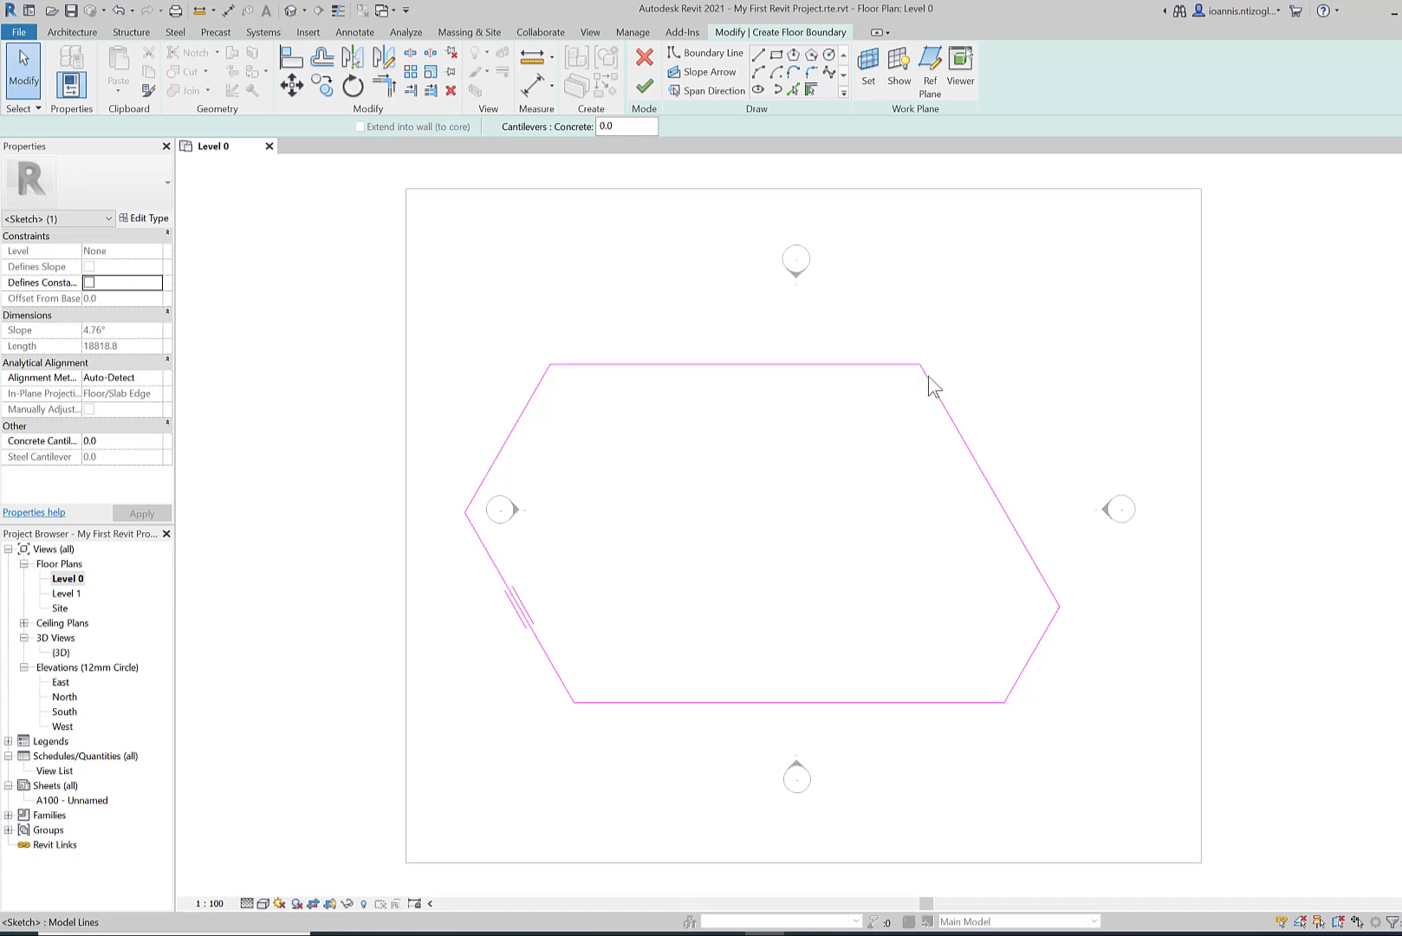
pyautogui.click(926, 550)
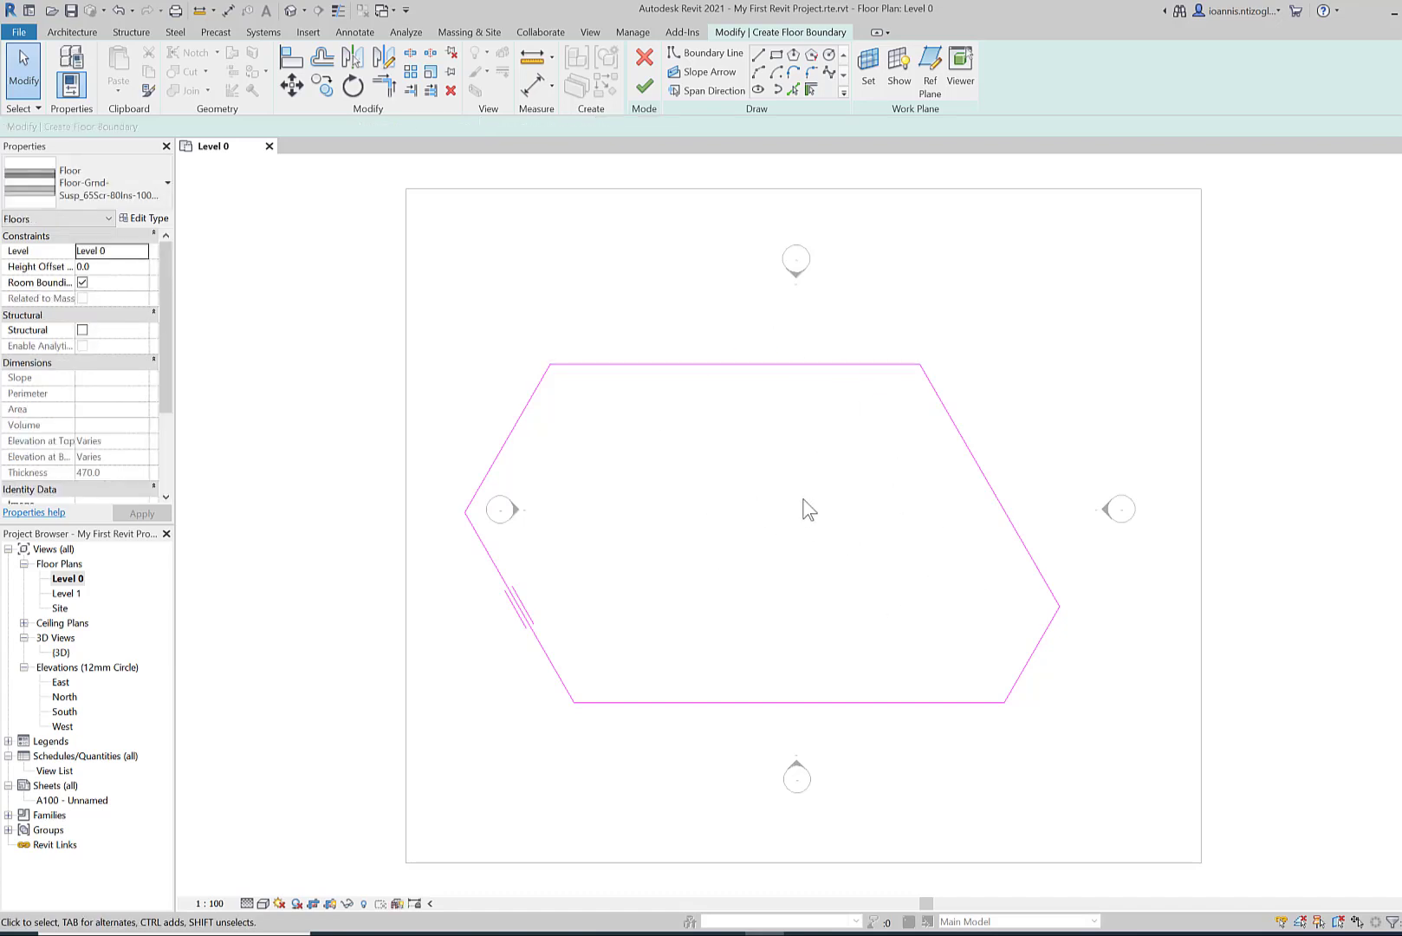
pyautogui.click(644, 87)
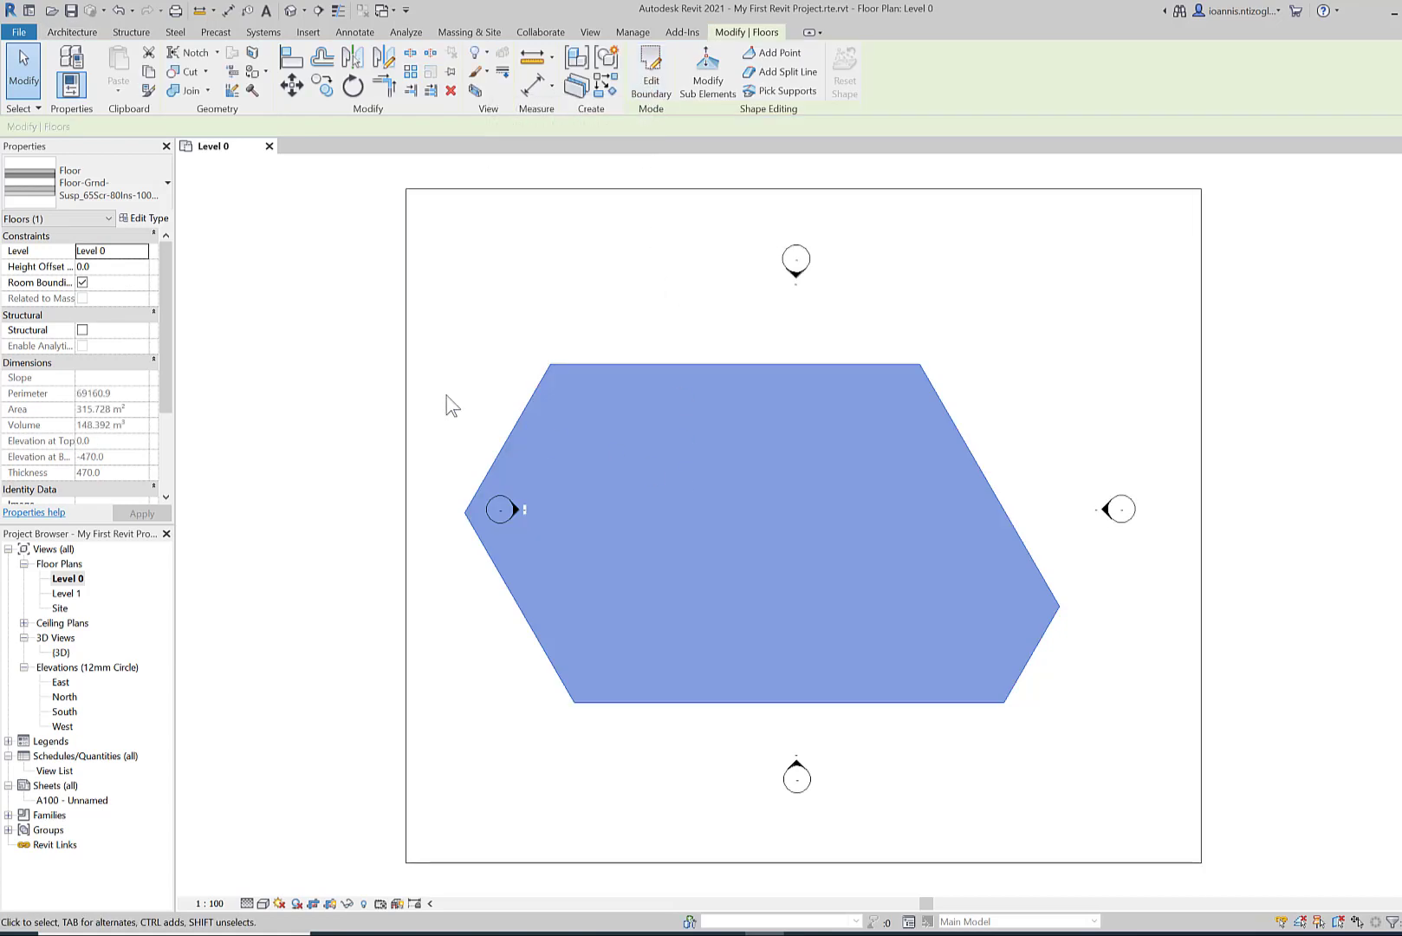
# Open the default 3D view and switch between it and the Level 0 plan, ending in 3D
pyautogui.click(296, 12)
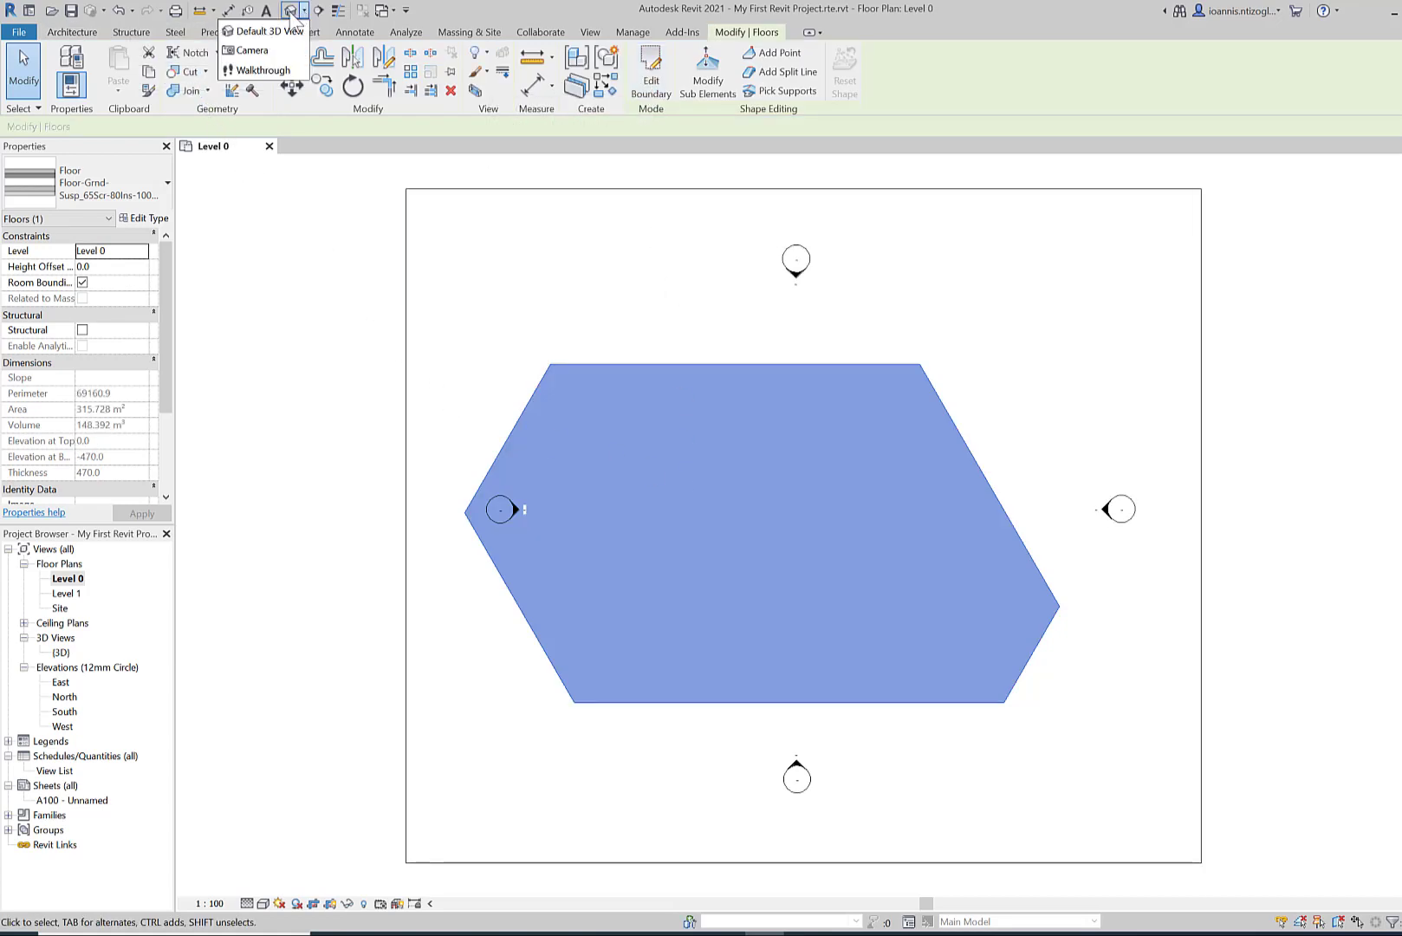
pyautogui.click(260, 32)
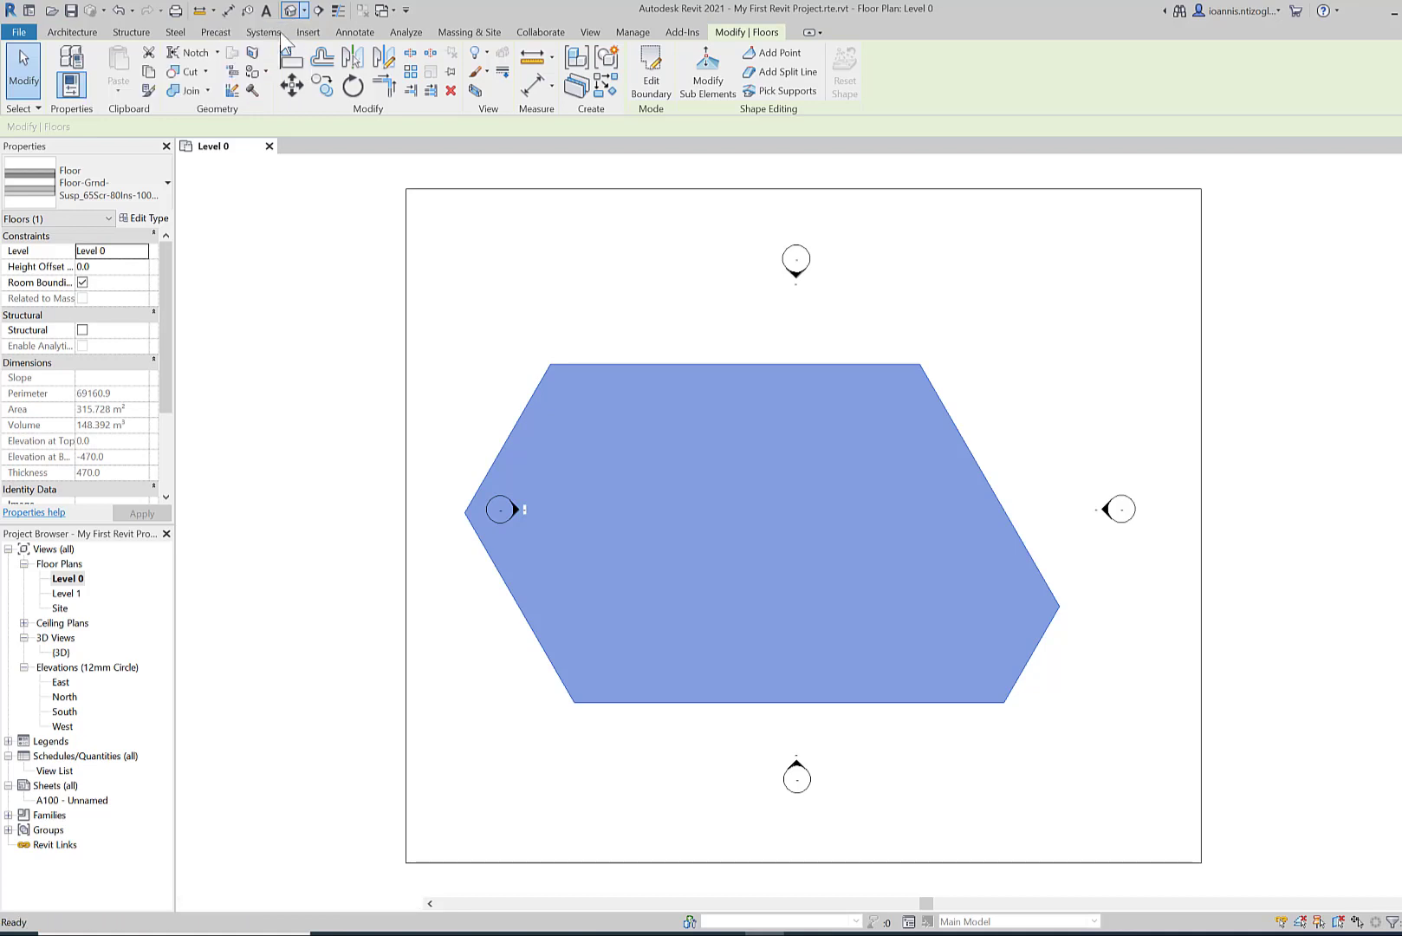
pyautogui.click(227, 147)
pyautogui.click(298, 148)
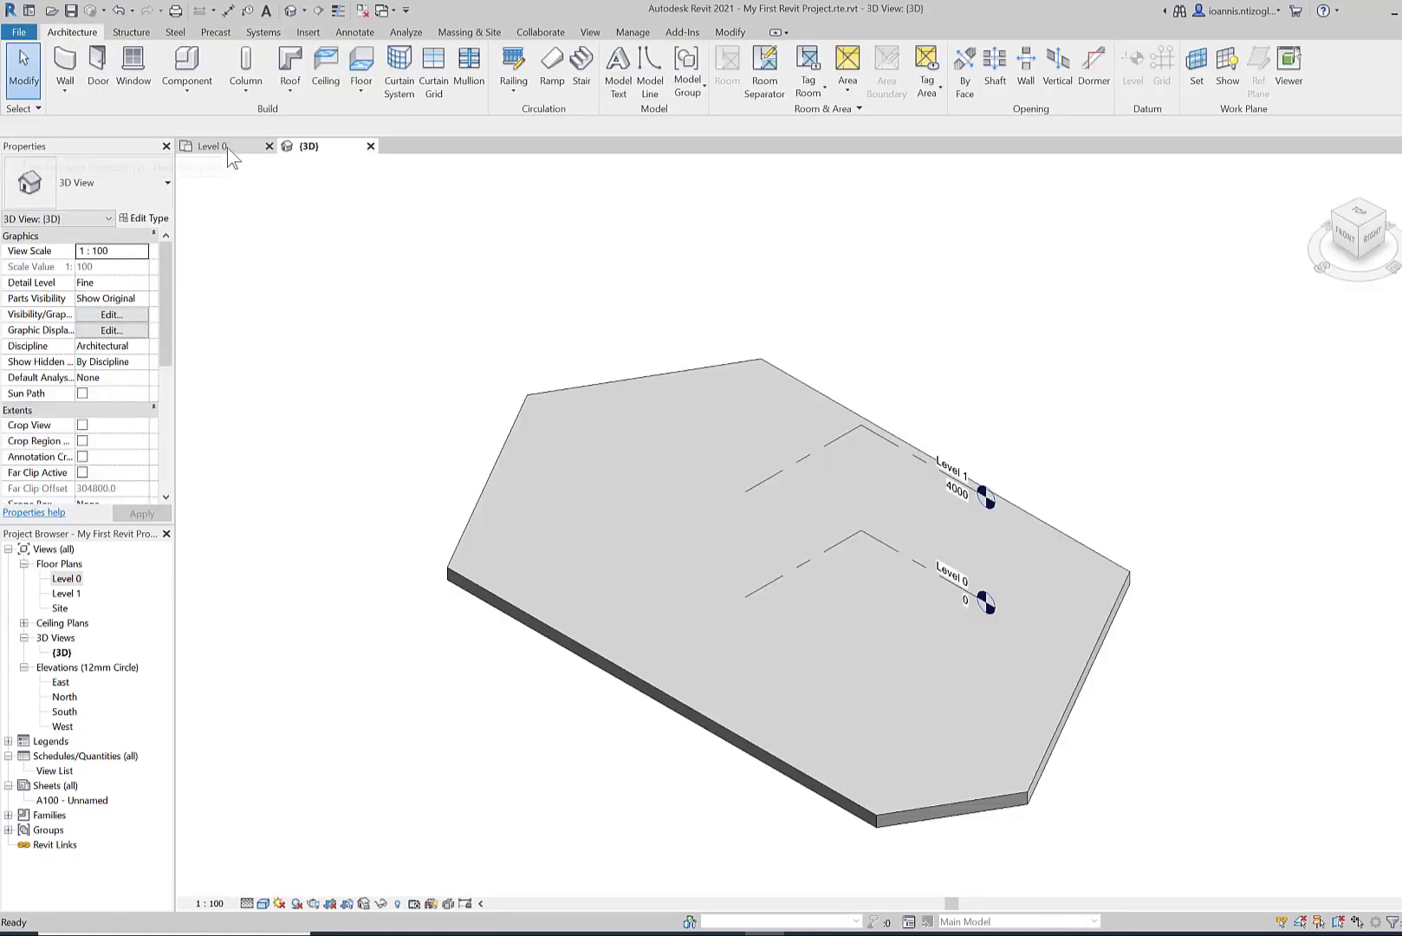
pyautogui.click(227, 146)
pyautogui.click(317, 151)
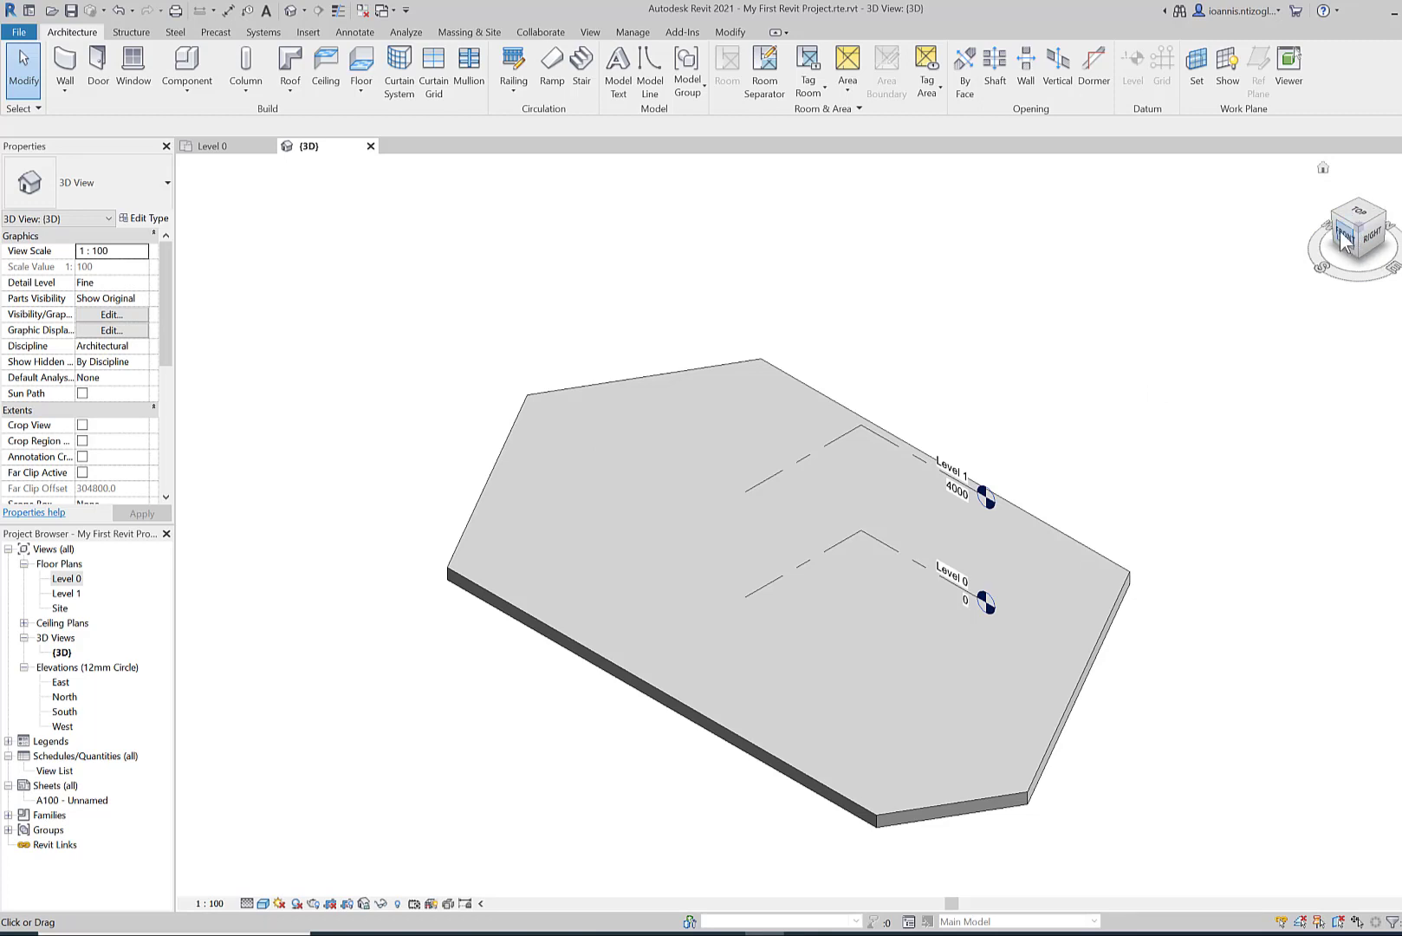
# Examine the floor slab from several directions in 3D, ending in the Top view
pyautogui.moveTo(1342, 243); pyautogui.dragTo(1310, 290)
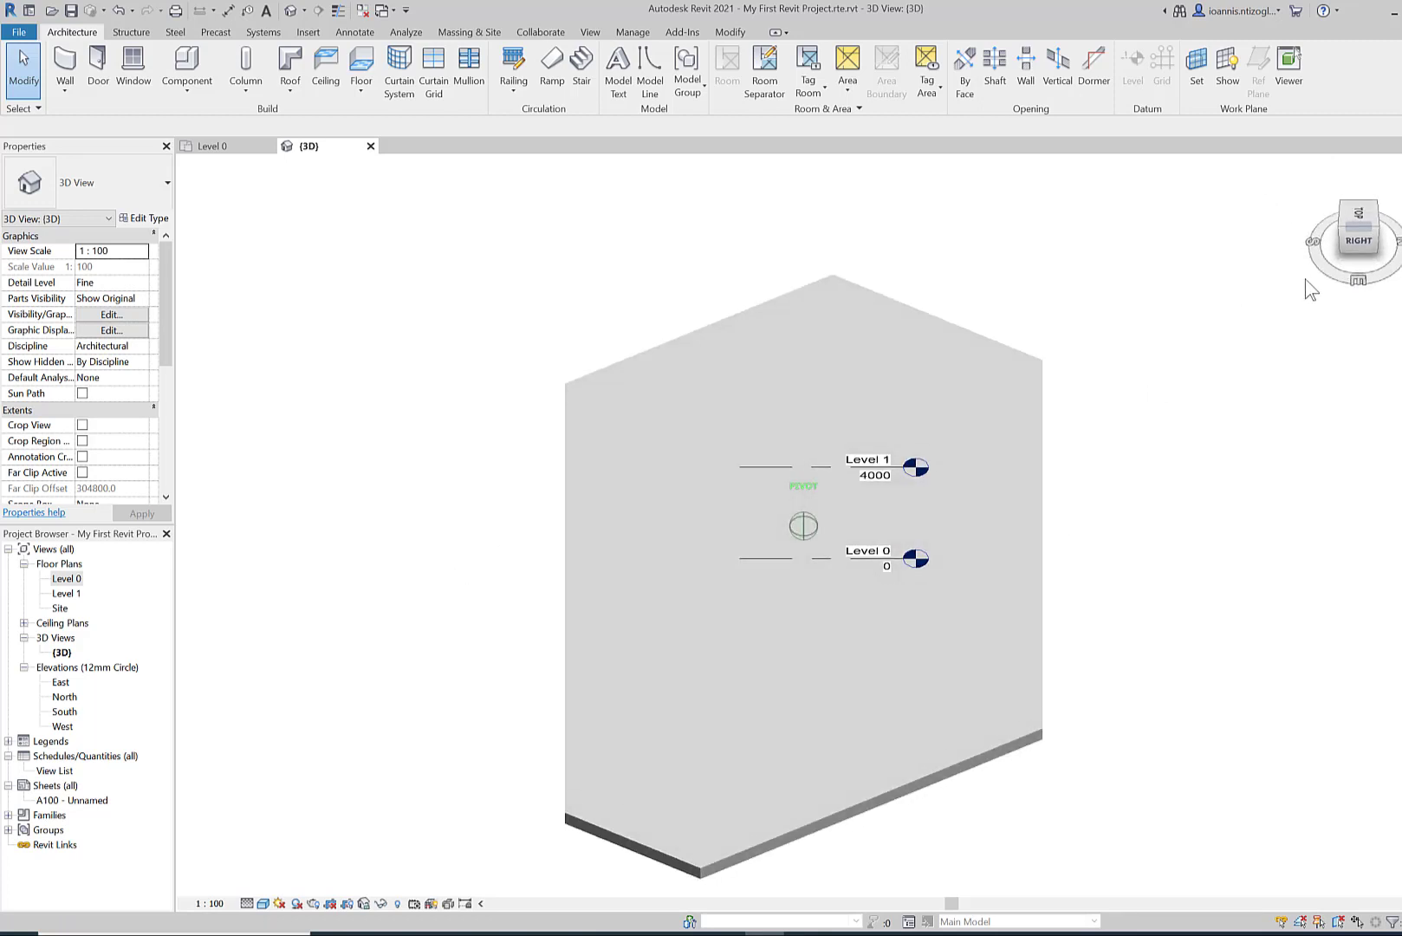
pyautogui.click(1348, 228)
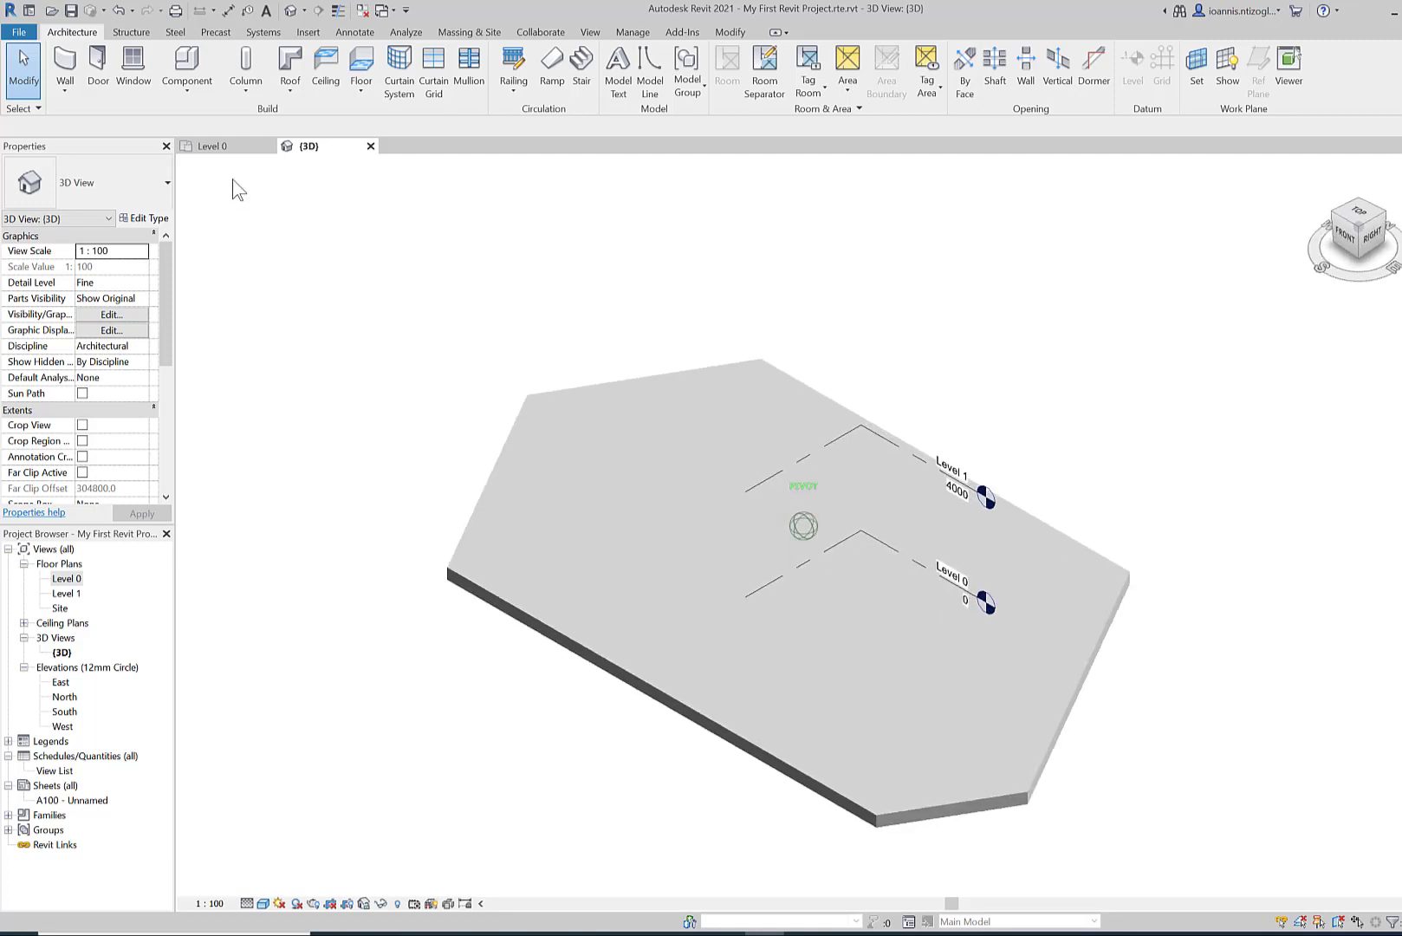
pyautogui.moveTo(1391, 240); pyautogui.dragTo(951, 448)
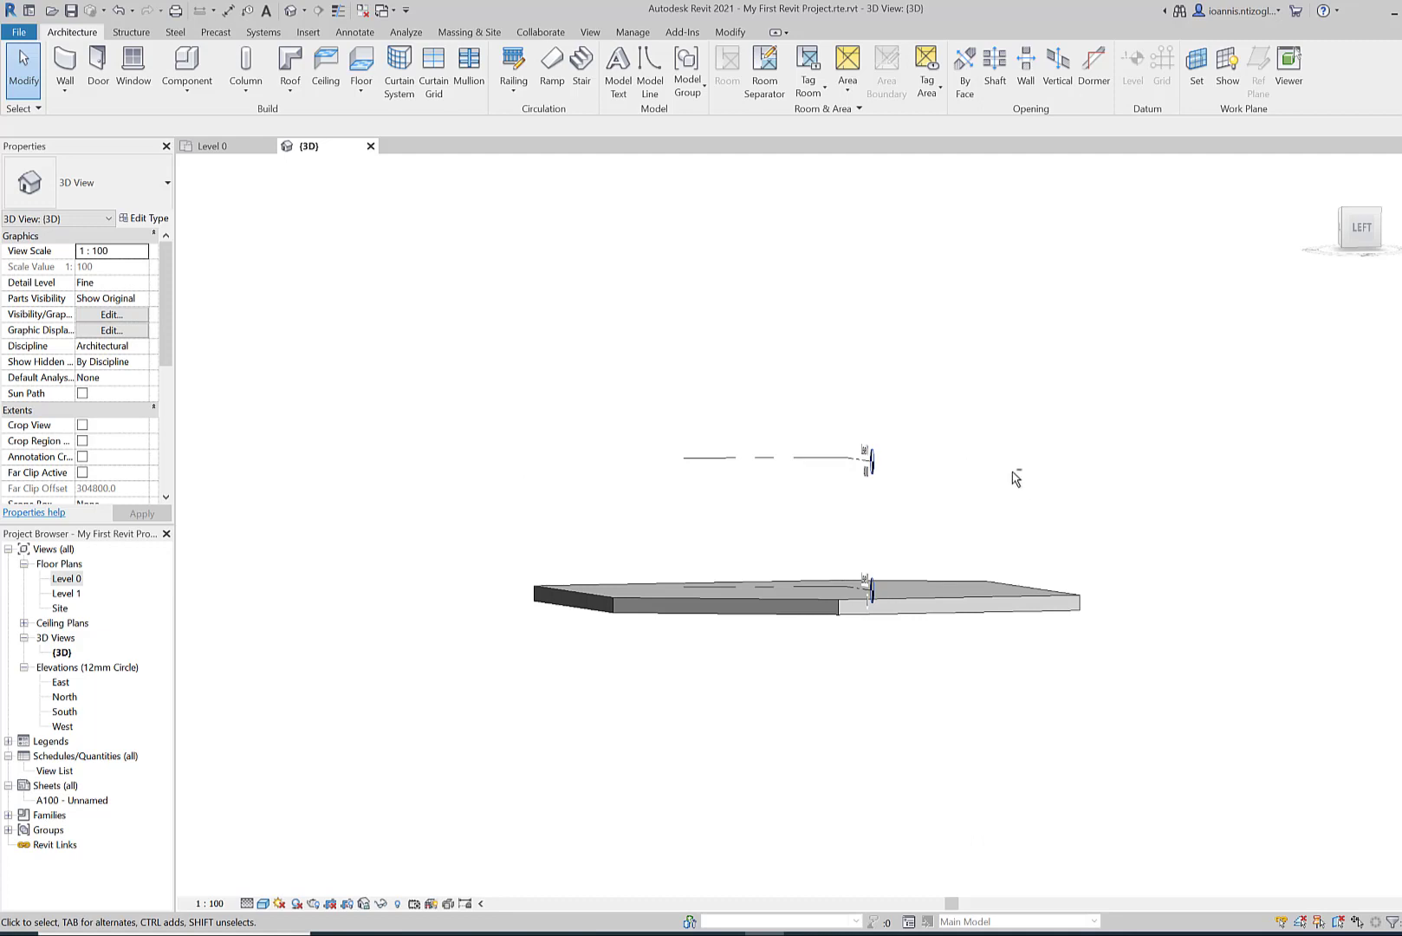
pyautogui.keyDown('shift'); pyautogui.moveTo(1033, 497); pyautogui.dragTo(1360, 736, button='middle'); pyautogui.keyUp('shift')
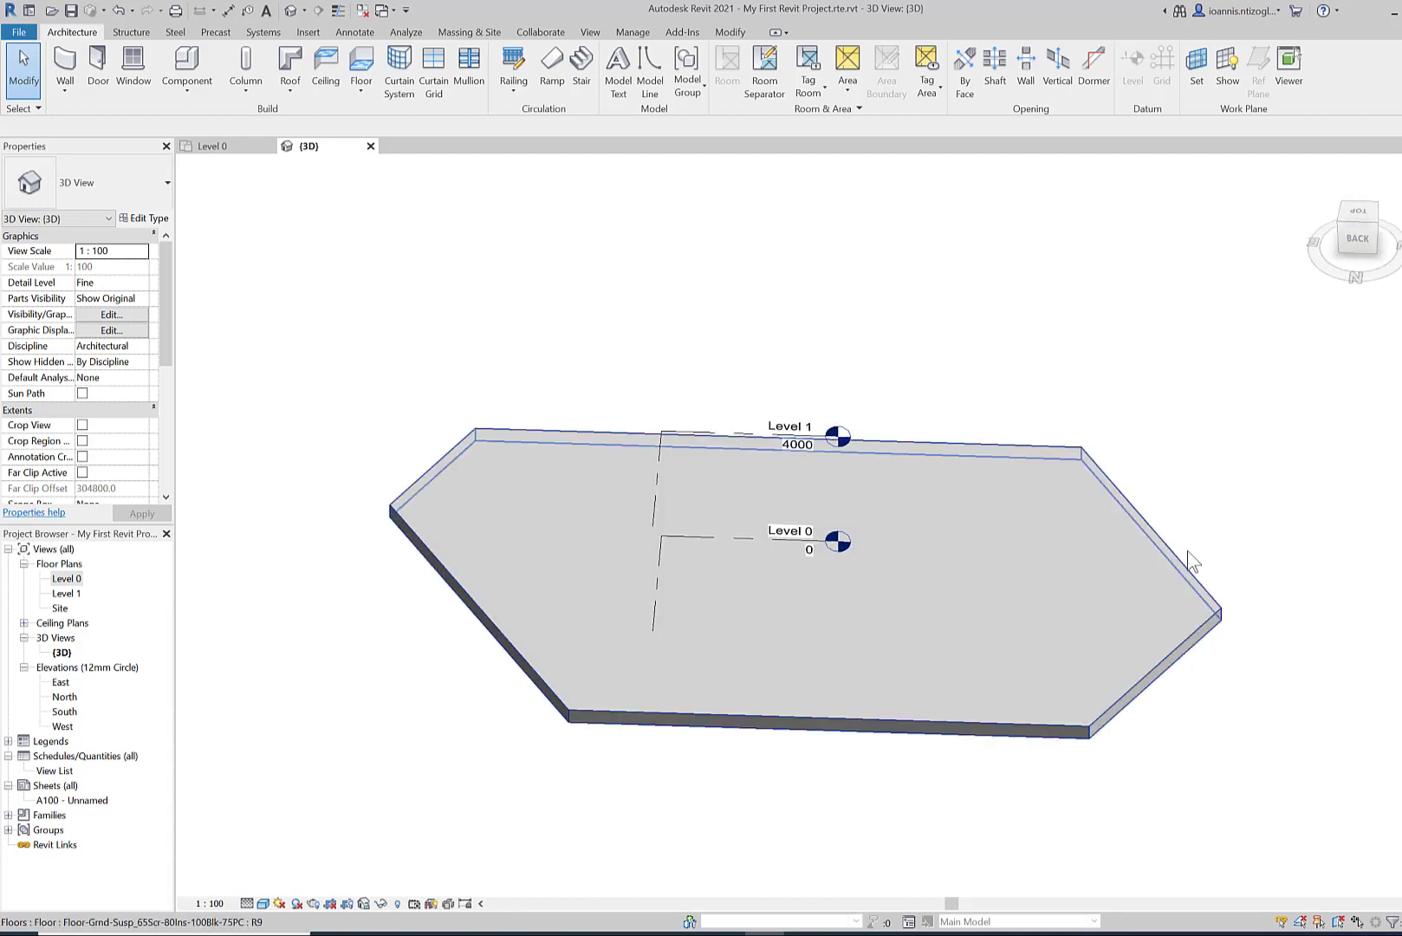
pyautogui.click(1356, 215)
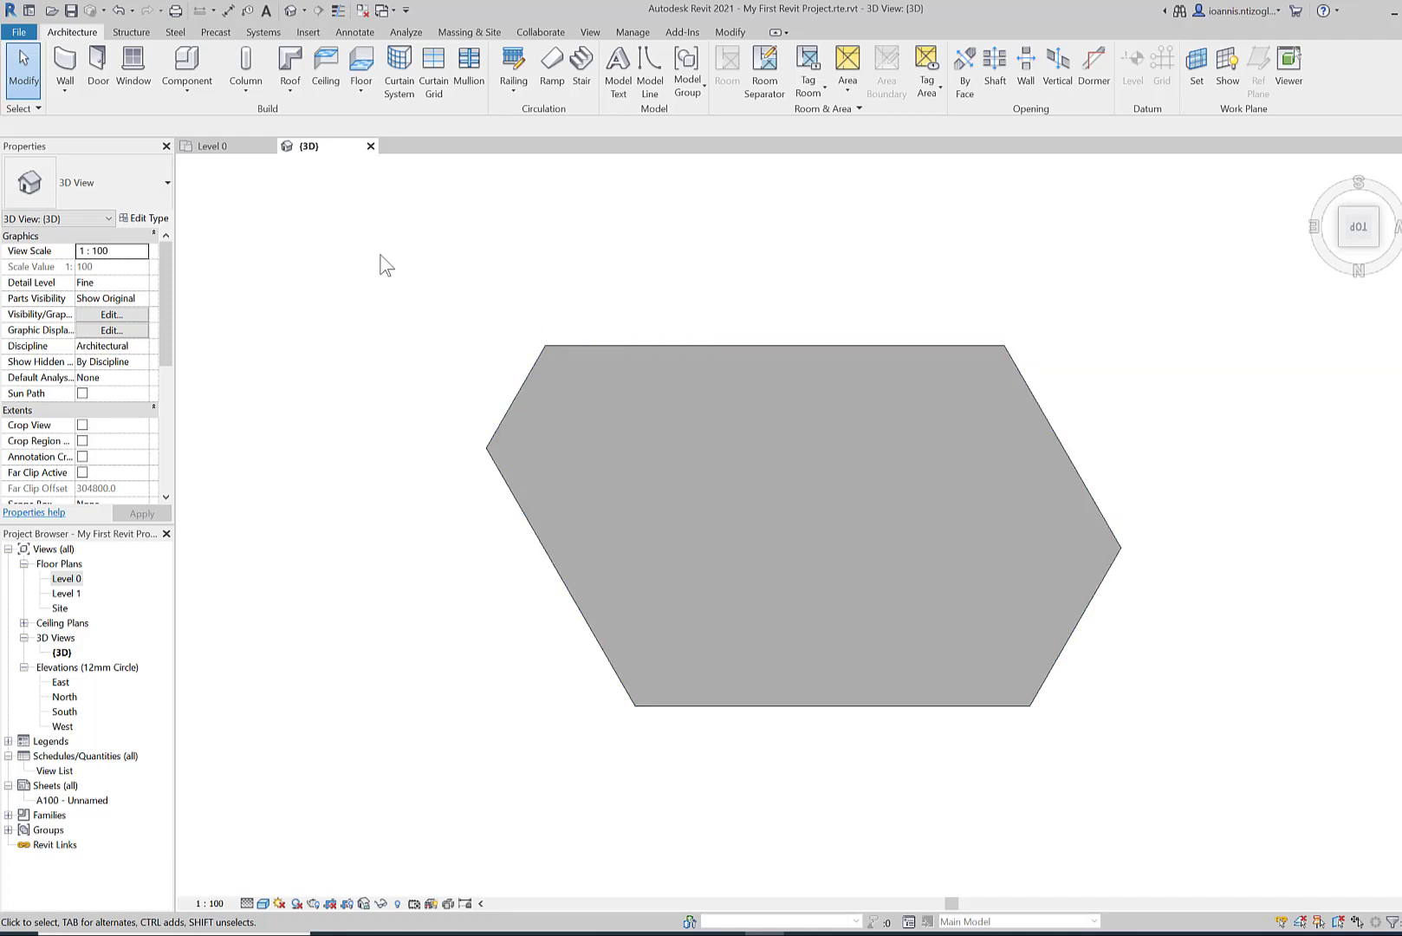
# Draw architectural walls on the floor as a six-sided inscribed polygon with a radius of about 7200, centred near the slab's middle
pyautogui.click(58, 92)
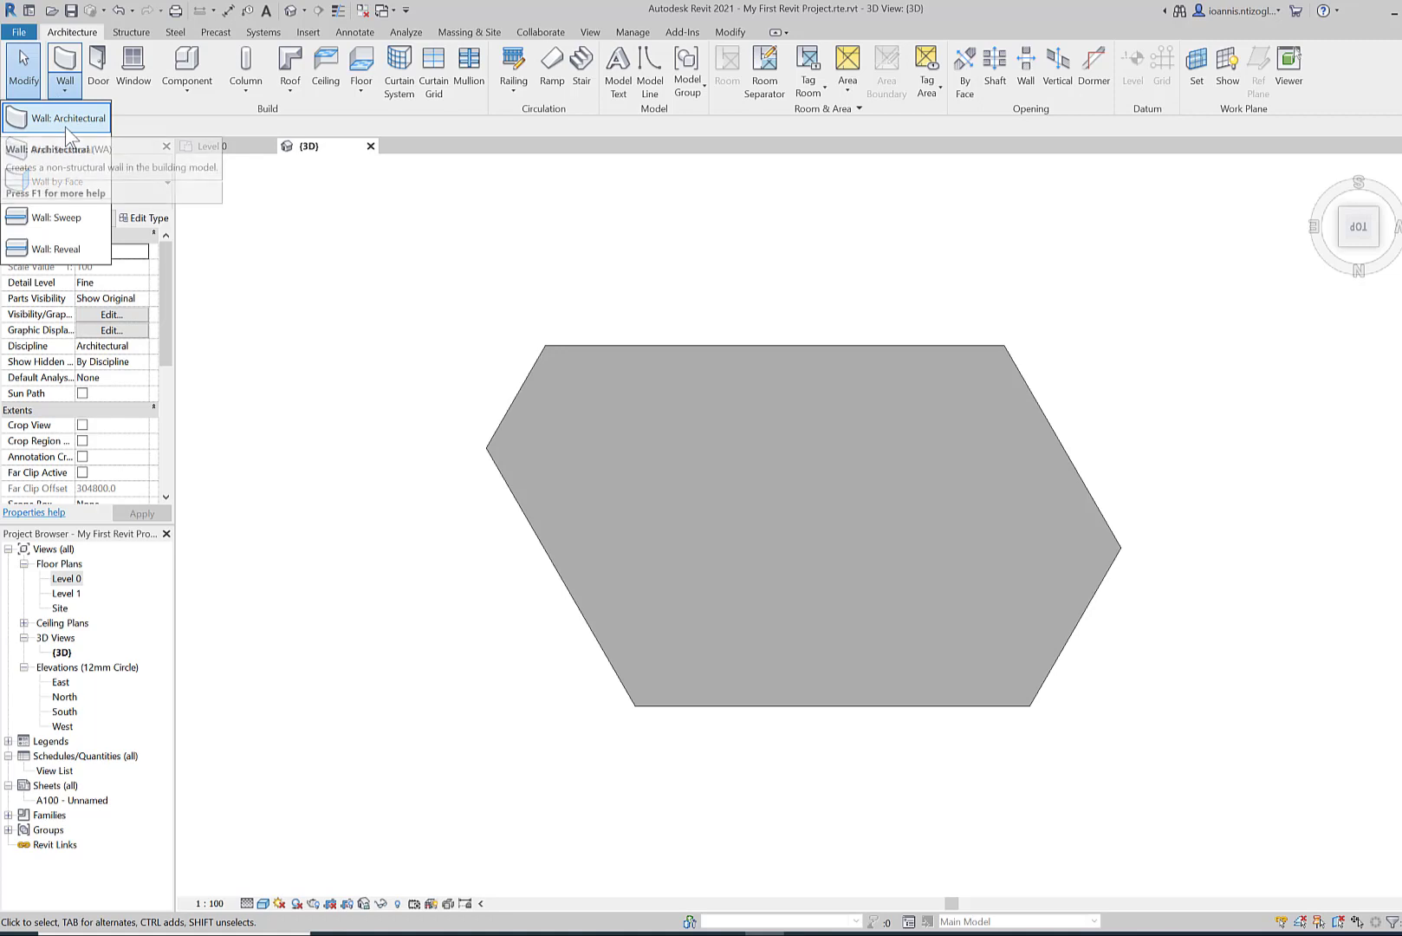
pyautogui.click(66, 123)
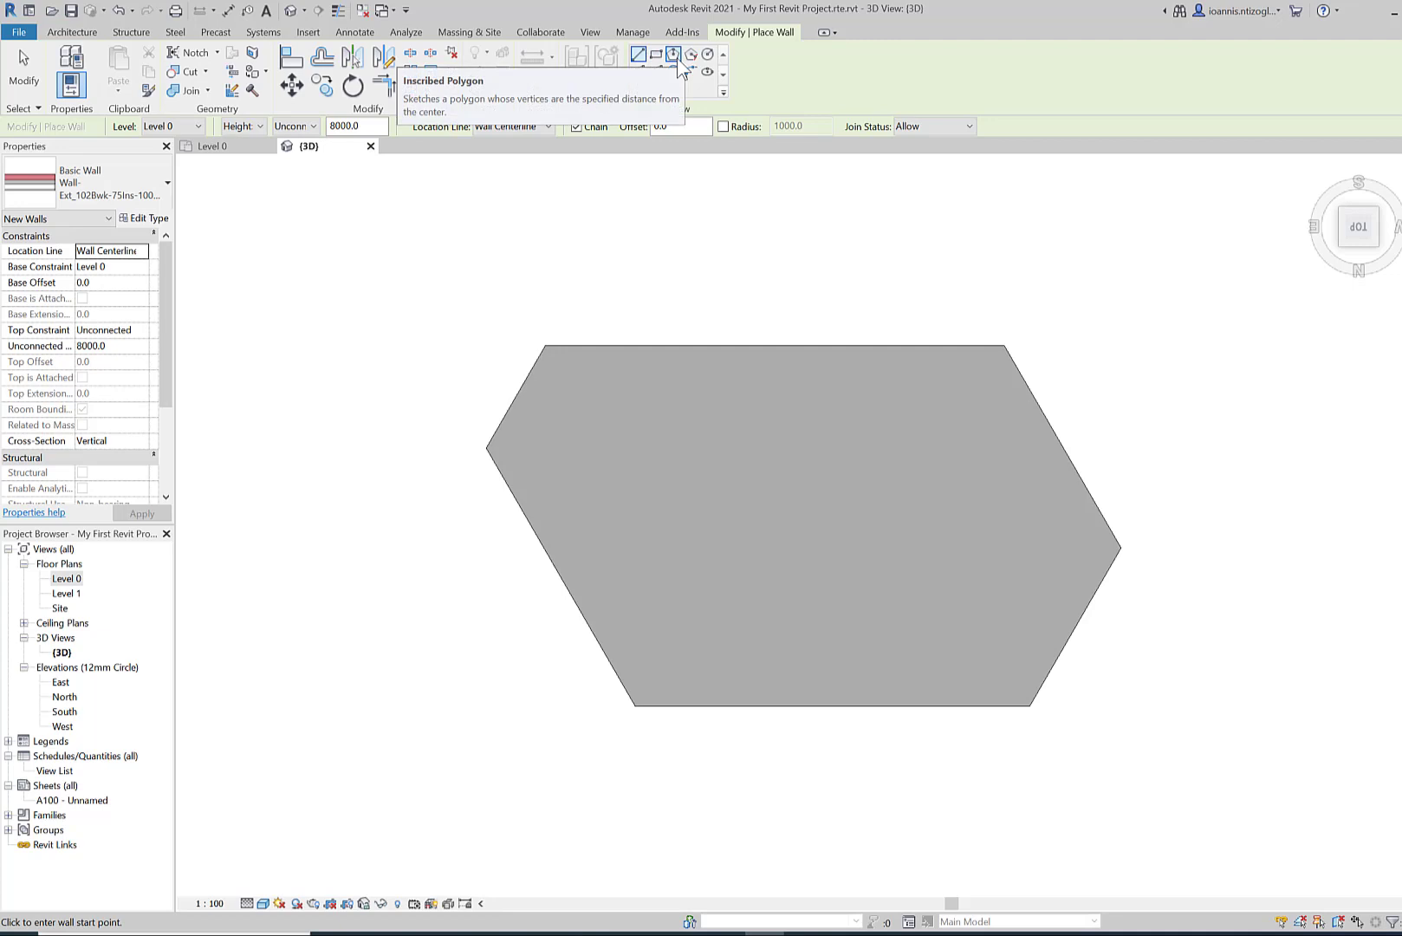
pyautogui.click(673, 54)
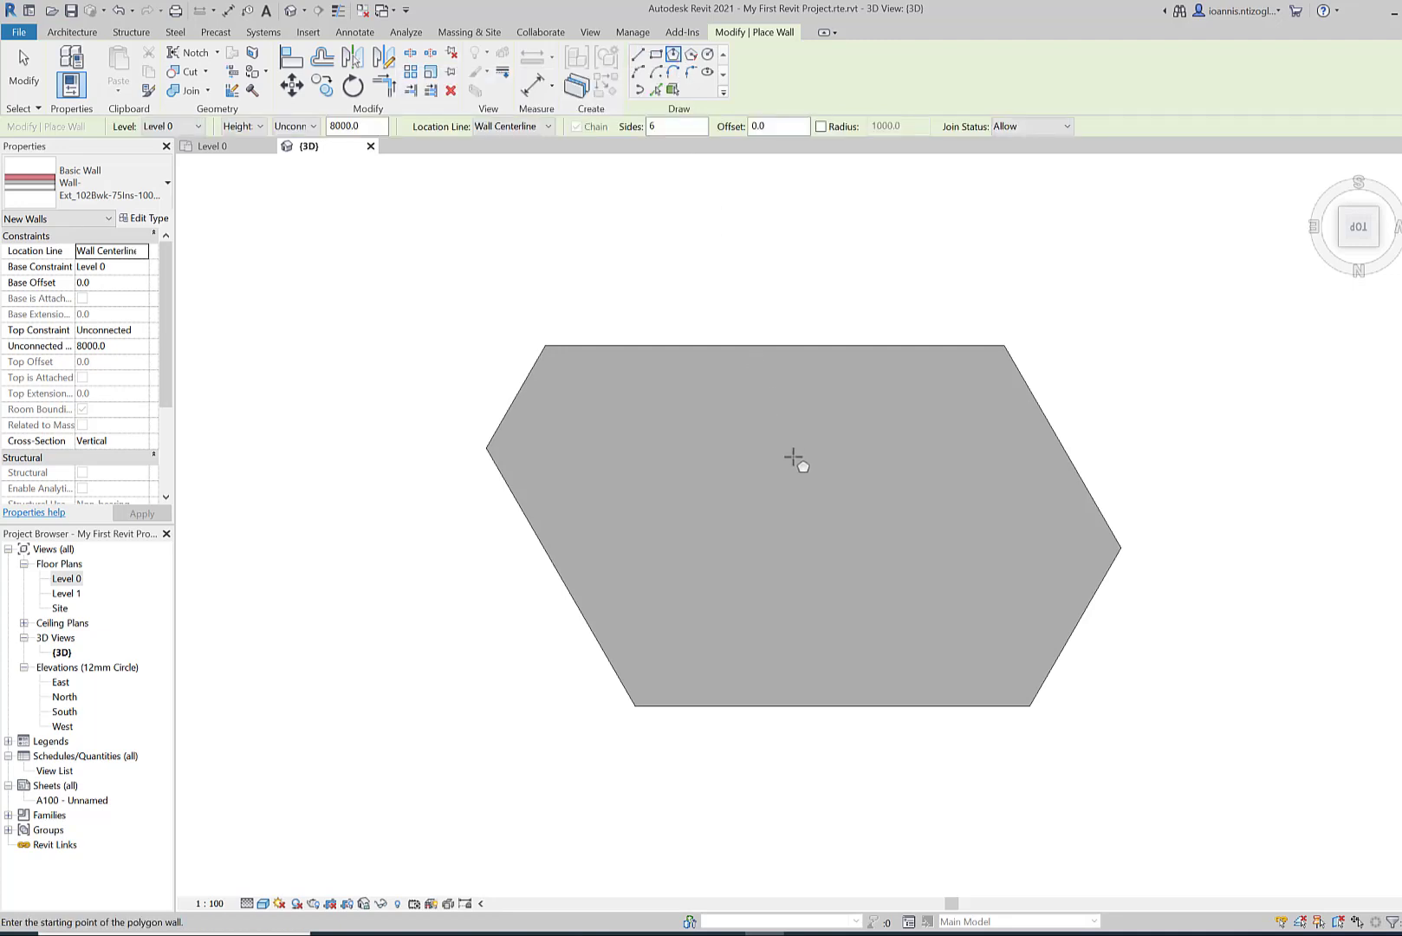
pyautogui.click(784, 507)
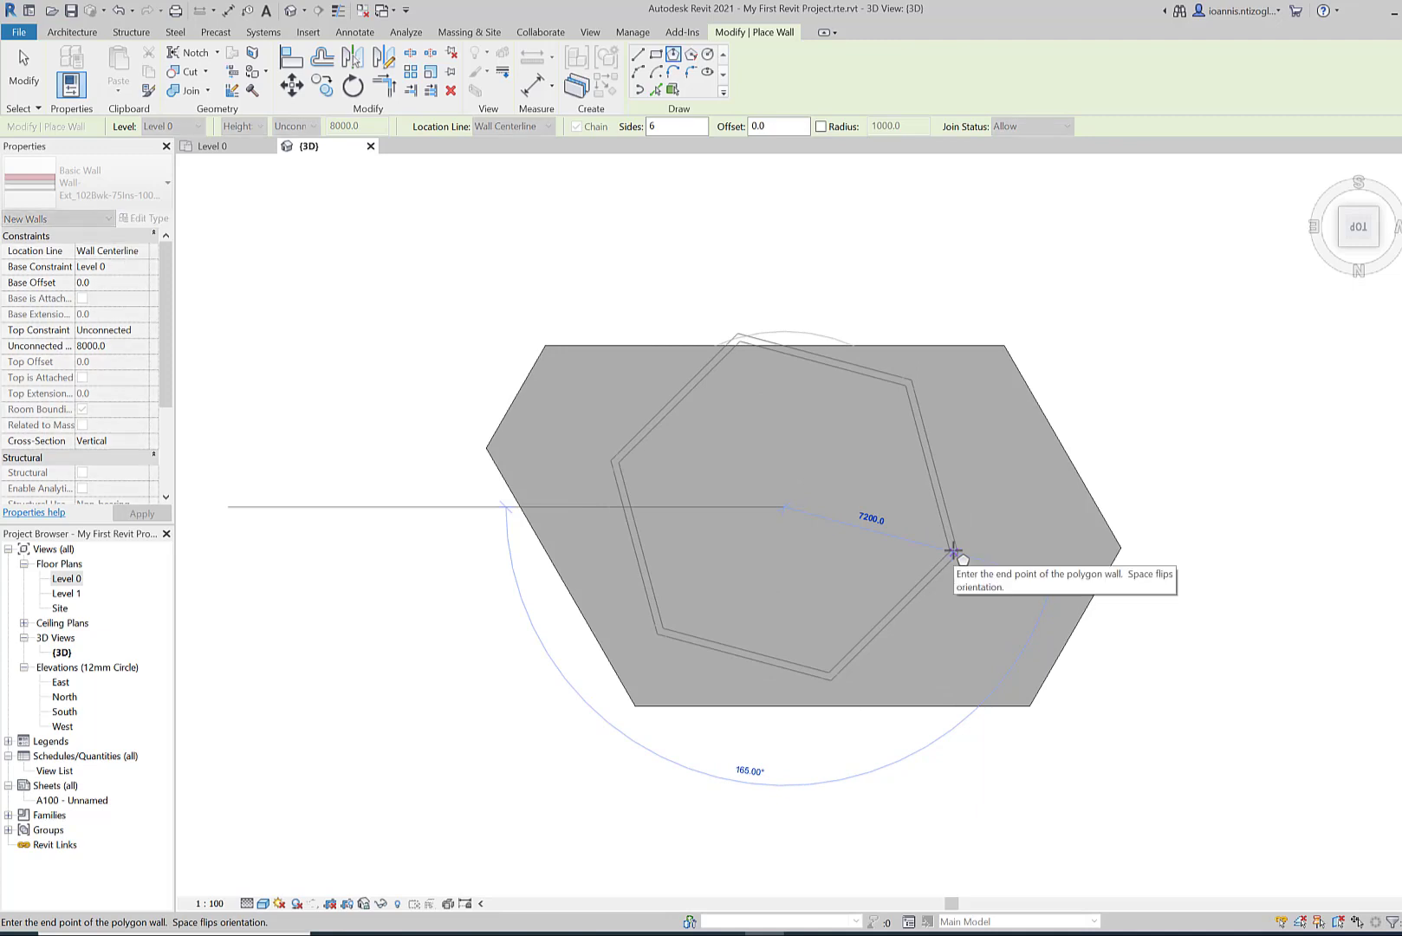
pyautogui.click(955, 553)
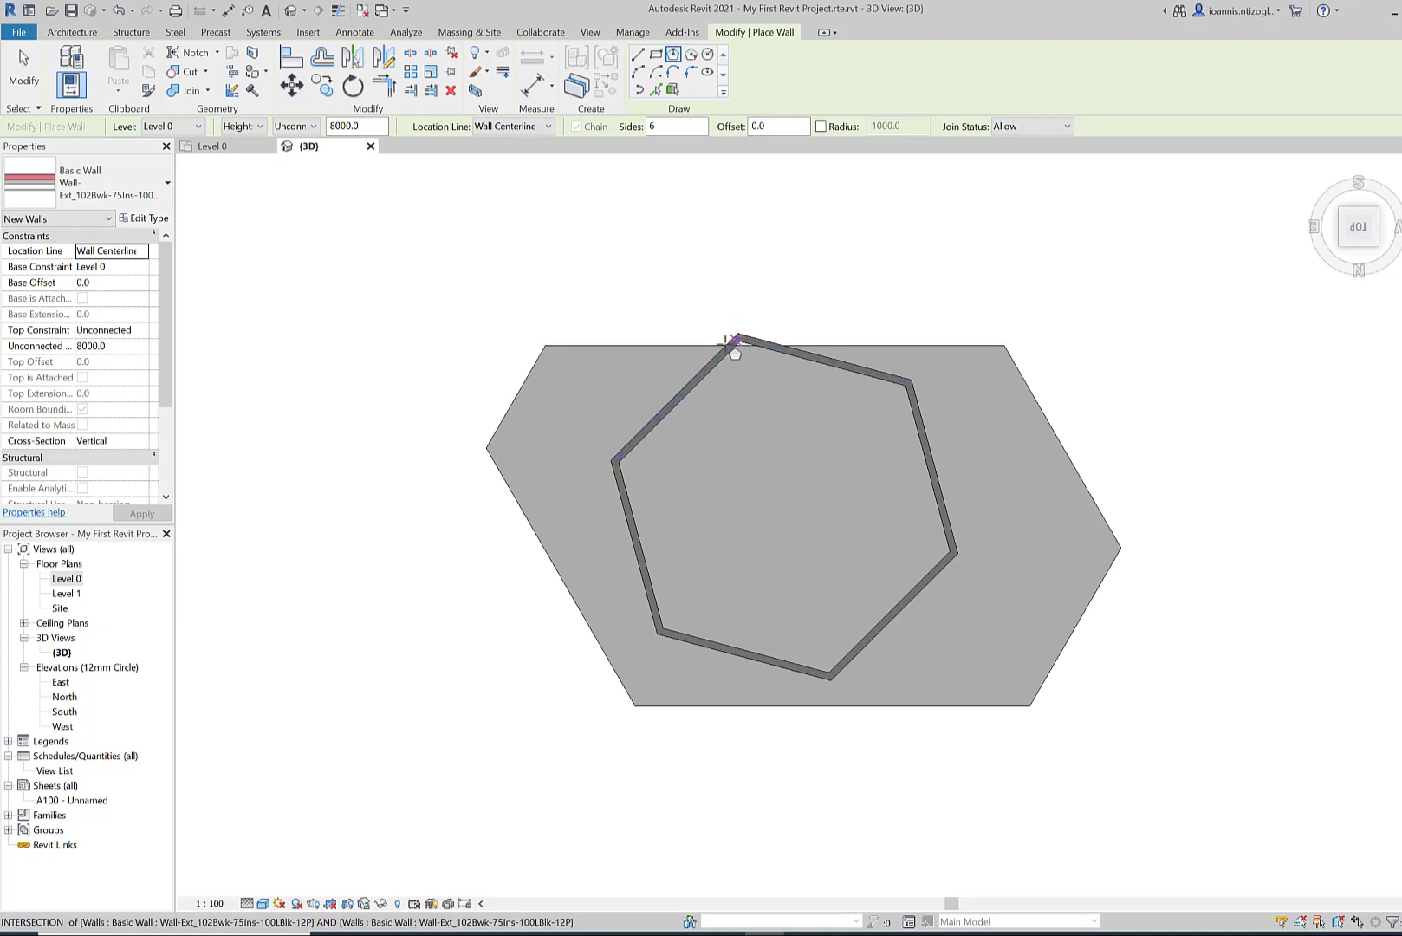
pyautogui.click(26, 74)
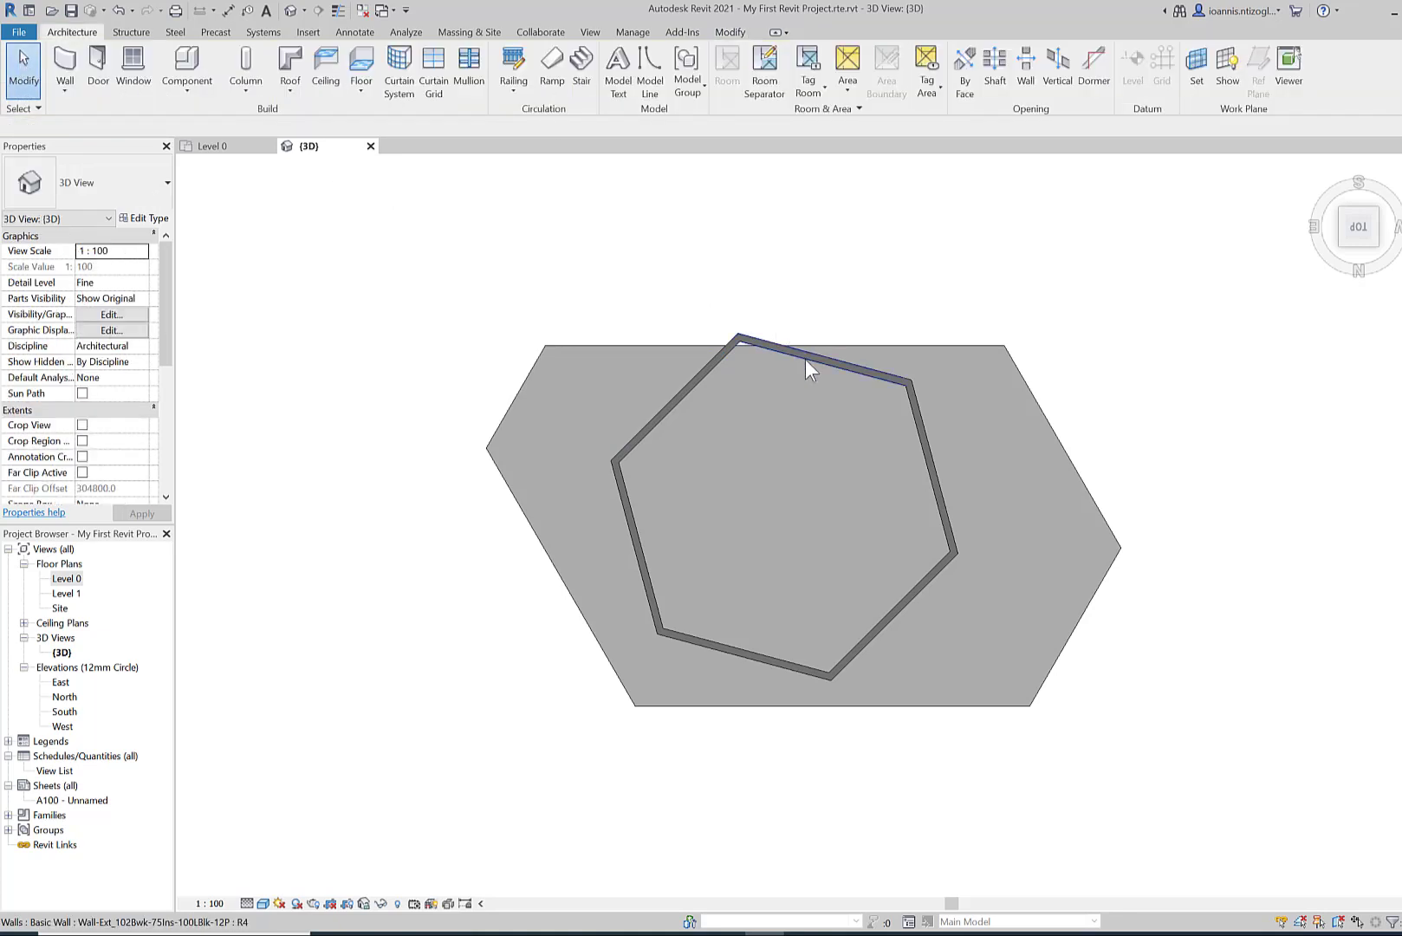
# Move the upper wall inward to about 9500 from the opposite wall, and shift the lower-right and right walls outward
pyautogui.moveTo(808, 357); pyautogui.dragTo(723, 407)
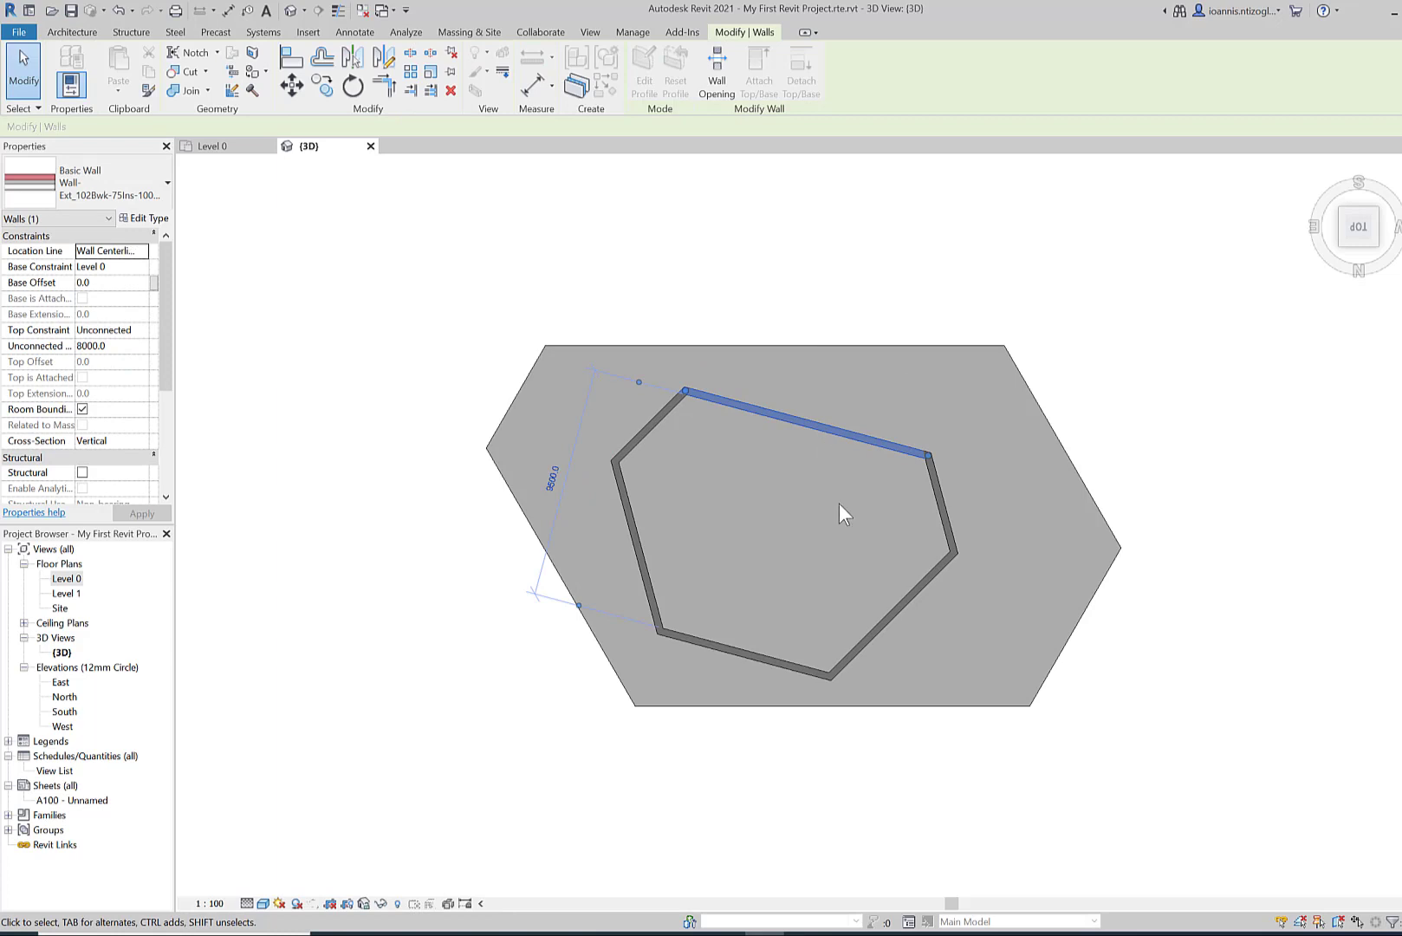
pyautogui.moveTo(922, 585); pyautogui.dragTo(971, 613)
pyautogui.moveTo(947, 530); pyautogui.dragTo(984, 511)
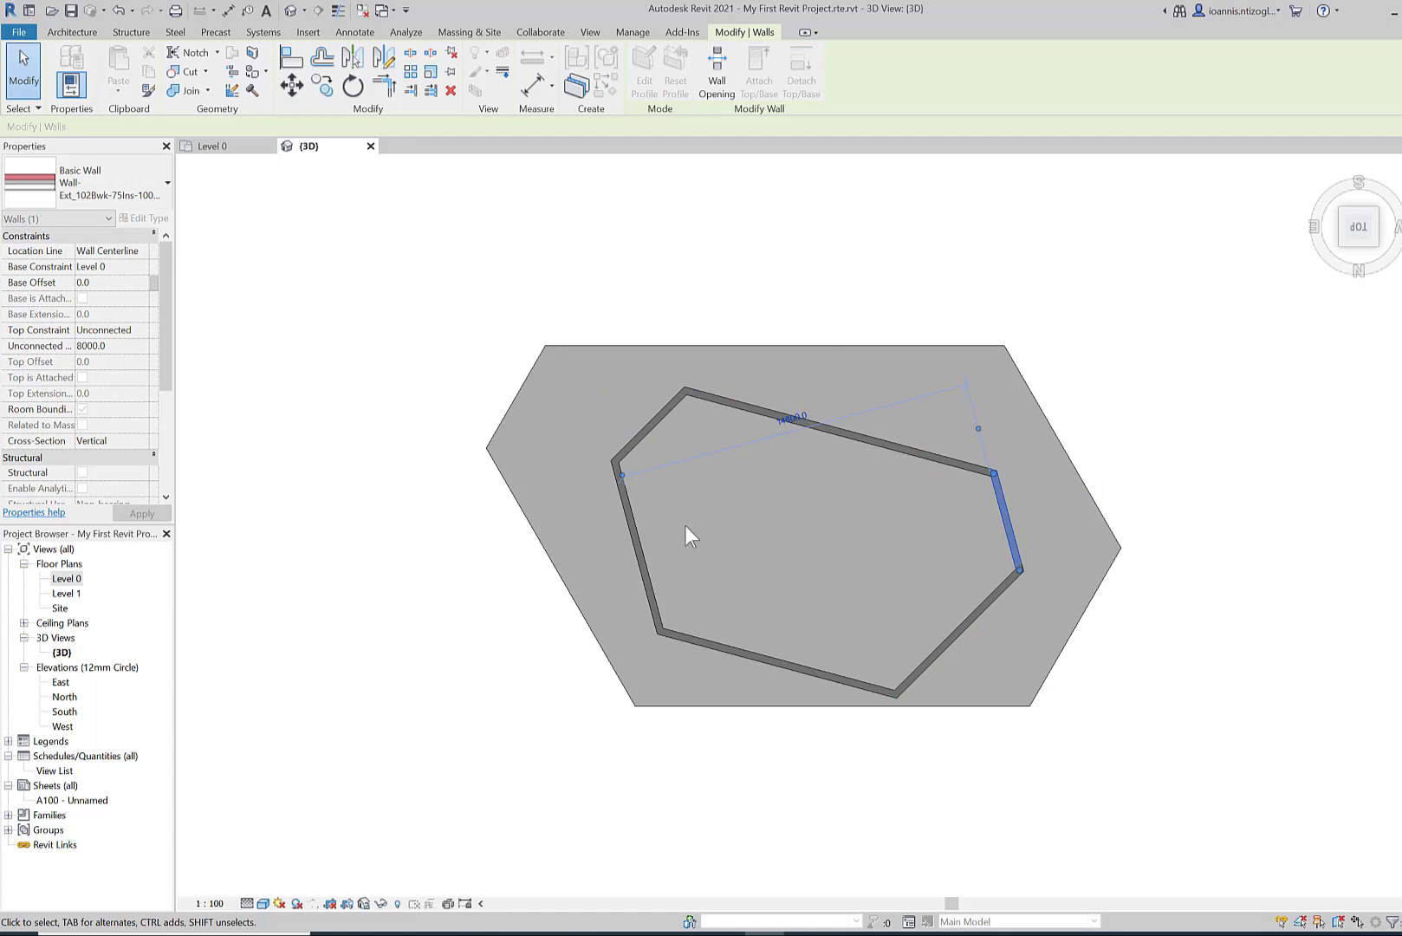
# Move the left wall outward towards the slab edge, and the upper-left wall outward to about 16800 from the opposite wall
pyautogui.click(639, 535)
pyautogui.moveTo(609, 533)
pyautogui.mouseDown()
pyautogui.moveTo(571, 533)
pyautogui.moveTo(584, 528)
pyautogui.mouseUp()
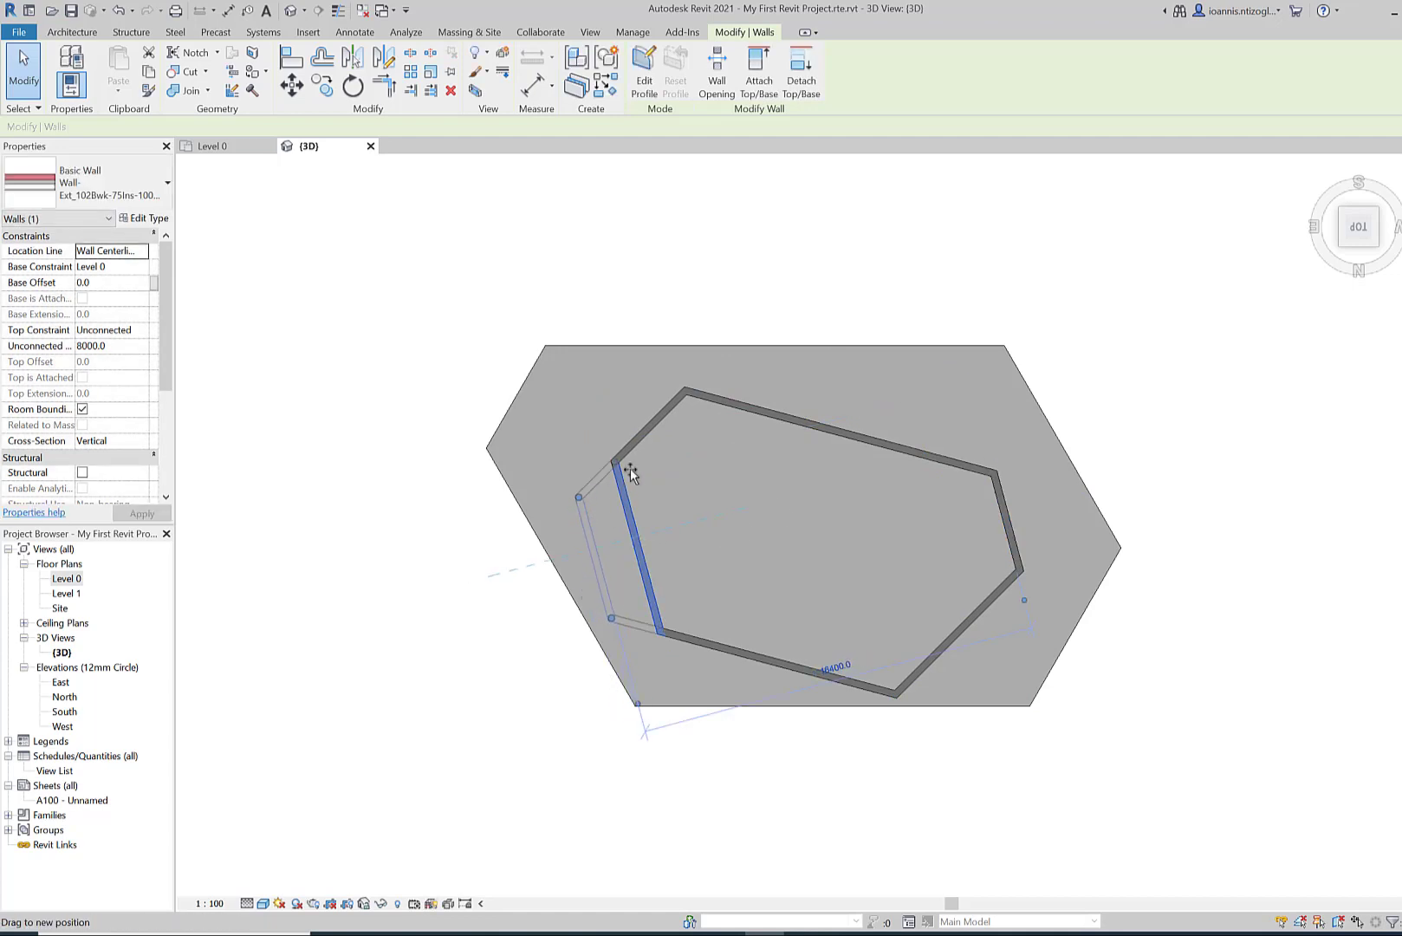
pyautogui.moveTo(635, 445); pyautogui.dragTo(588, 417)
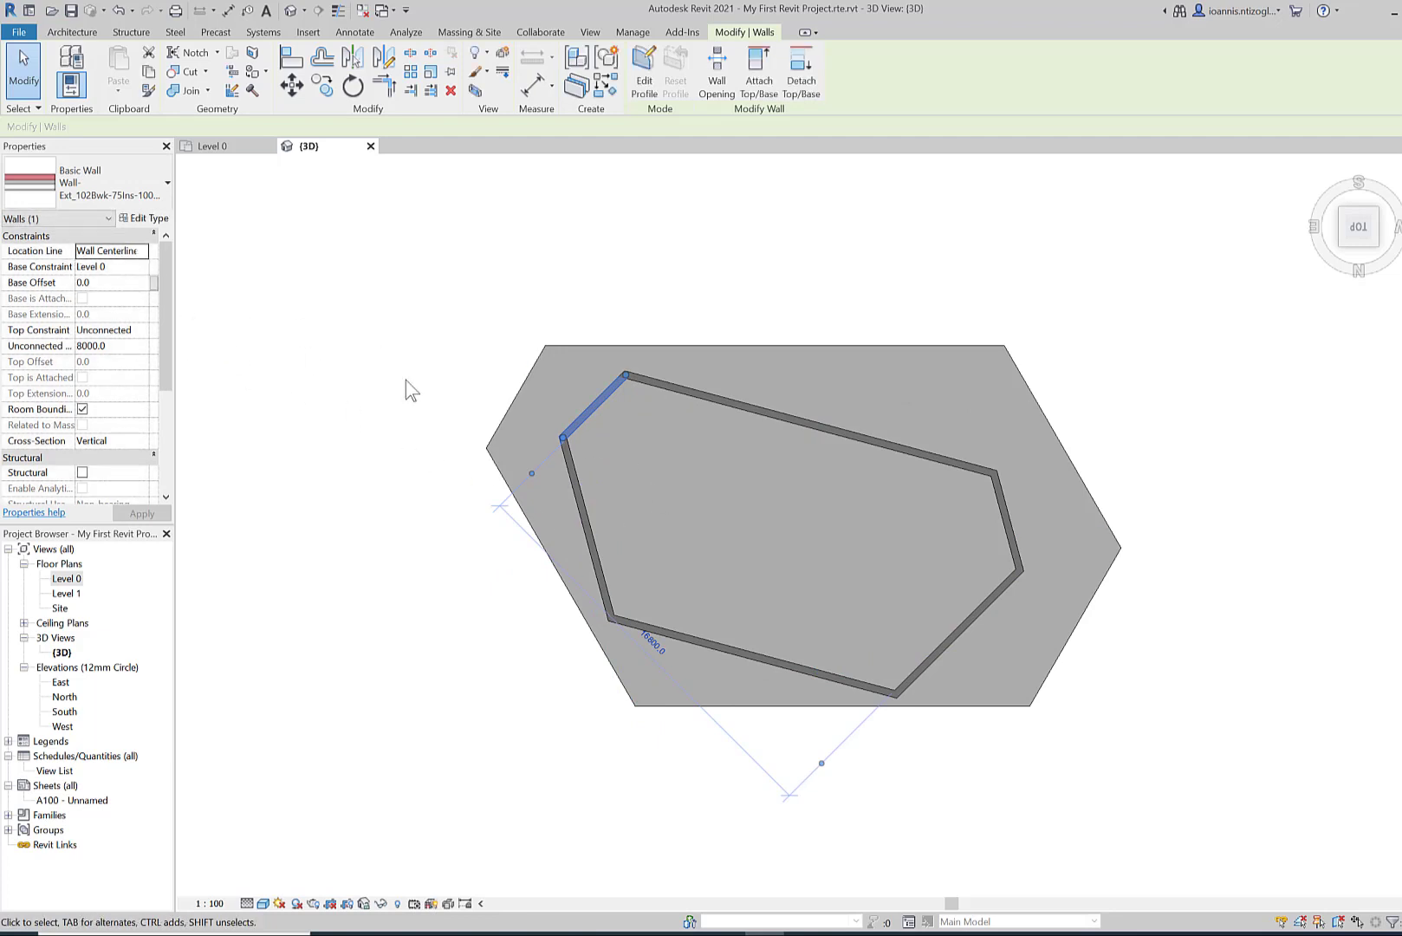
# Examine the upper wall's length, area and volume properties and view the wall enclosure from an angled 3D direction
pyautogui.click(696, 394)
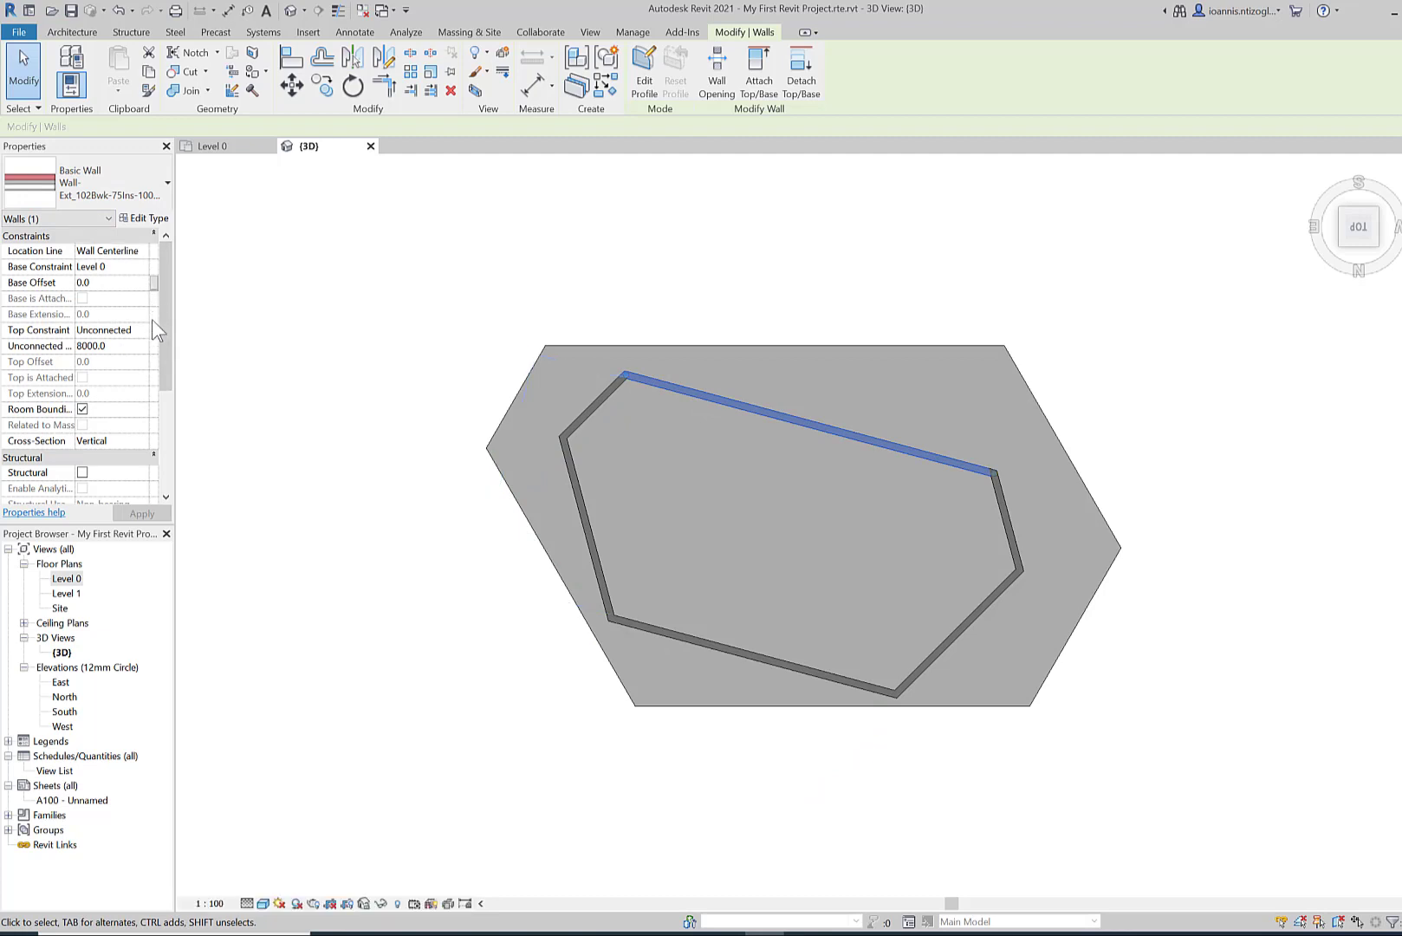
pyautogui.moveTo(165, 385); pyautogui.dragTo(166, 499)
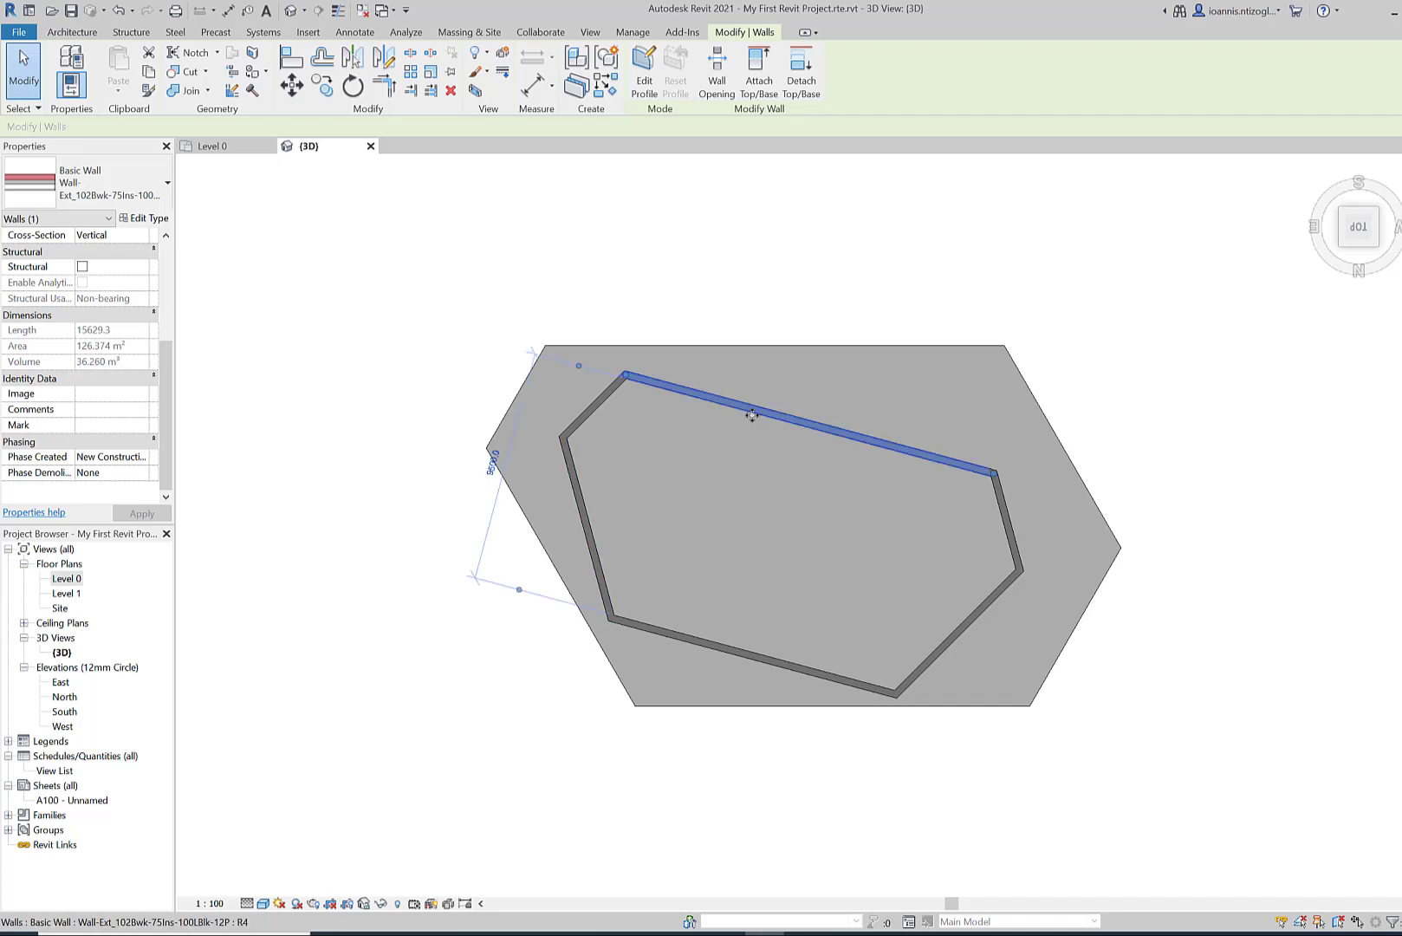
pyautogui.moveTo(752, 420)
pyautogui.mouseDown()
pyautogui.moveTo(745, 466)
pyautogui.moveTo(761, 425)
pyautogui.moveTo(734, 429)
pyautogui.mouseUp()
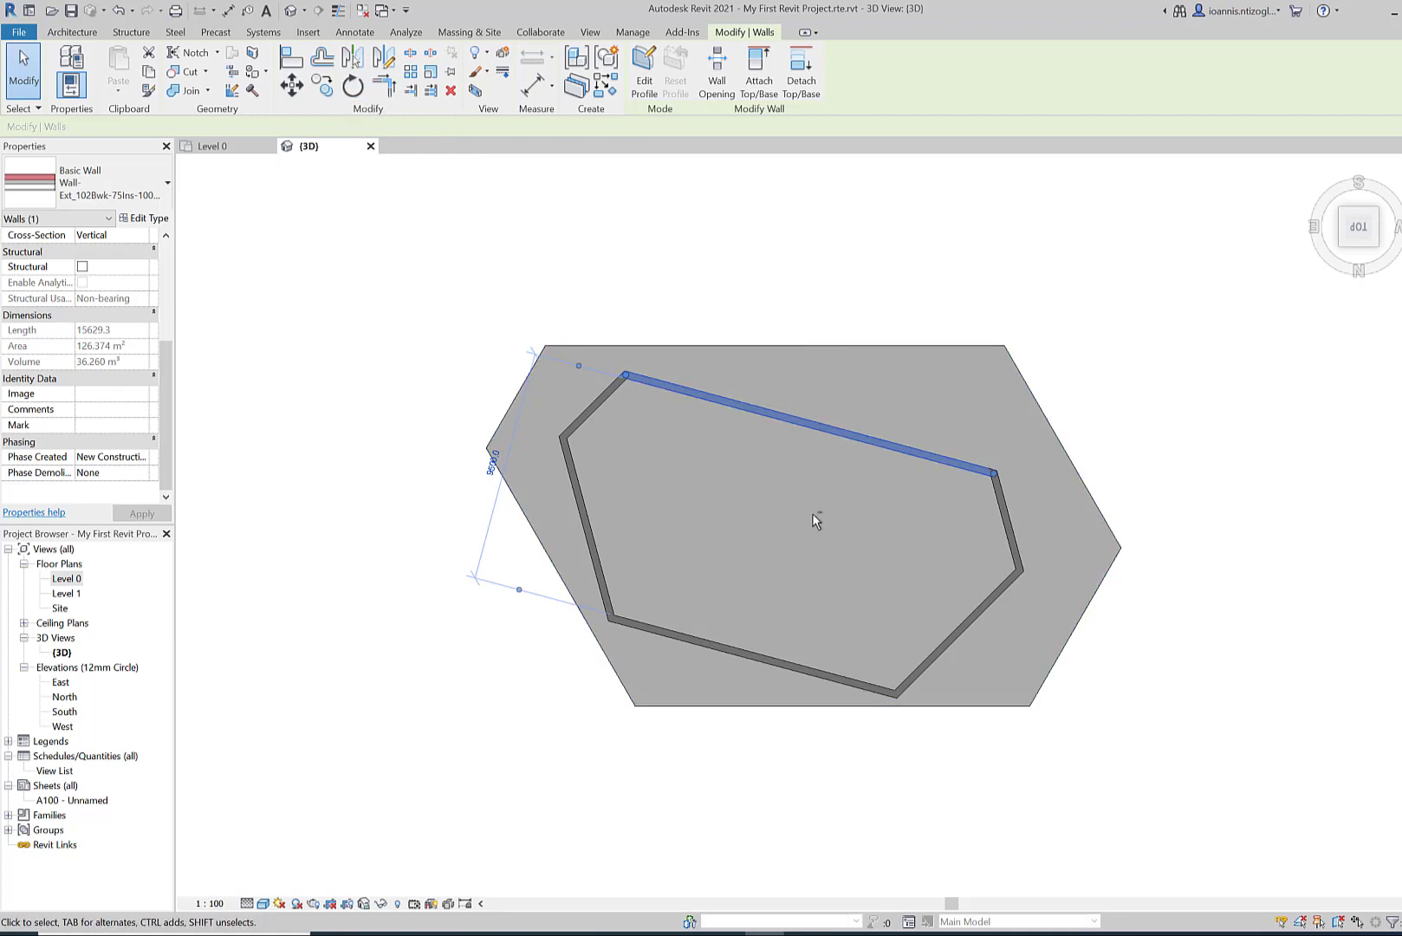
pyautogui.keyDown('shift'); pyautogui.moveTo(828, 544); pyautogui.dragTo(810, 294, button='middle'); pyautogui.keyUp('shift')
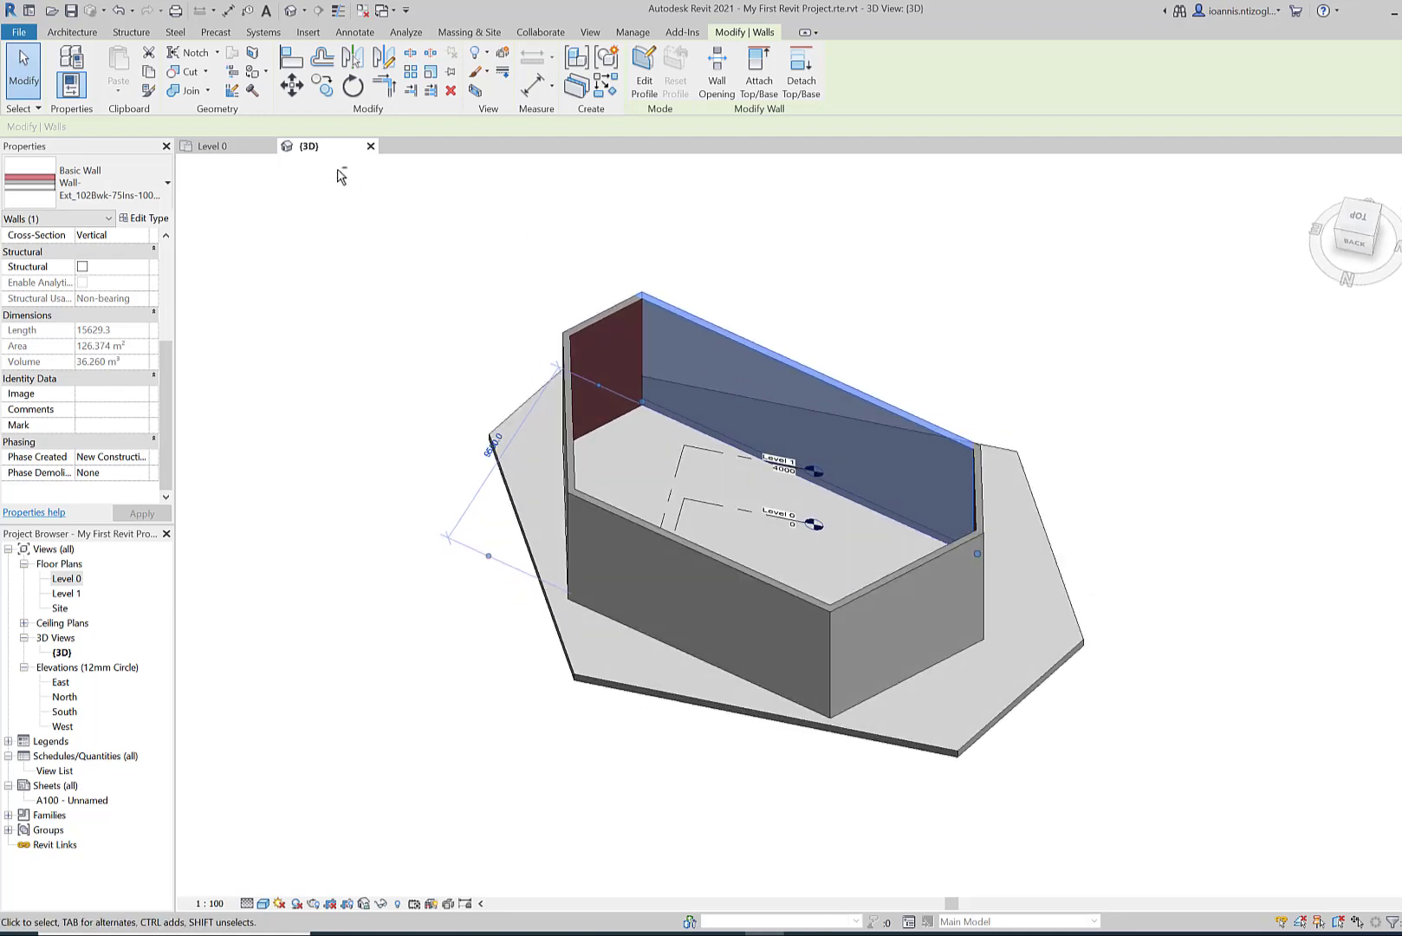
# Examine the wall enclosure from another angle, and set the 3D view to look straight down on it from the top
pyautogui.keyDown('shift'); pyautogui.moveTo(684, 606); pyautogui.dragTo(1050, 321, button='middle'); pyautogui.keyUp('shift')
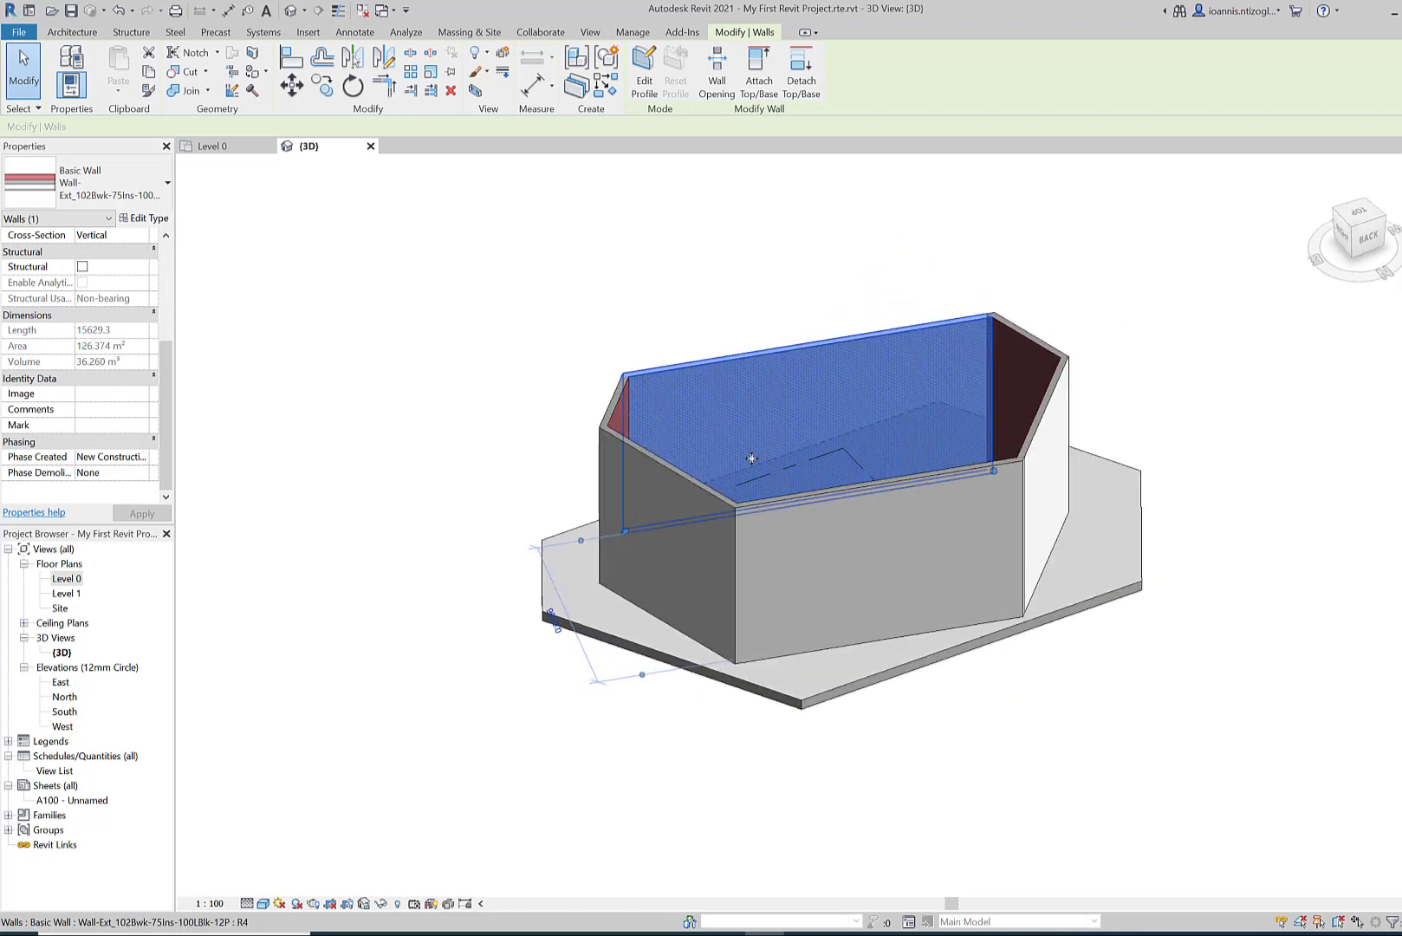
pyautogui.click(1367, 216)
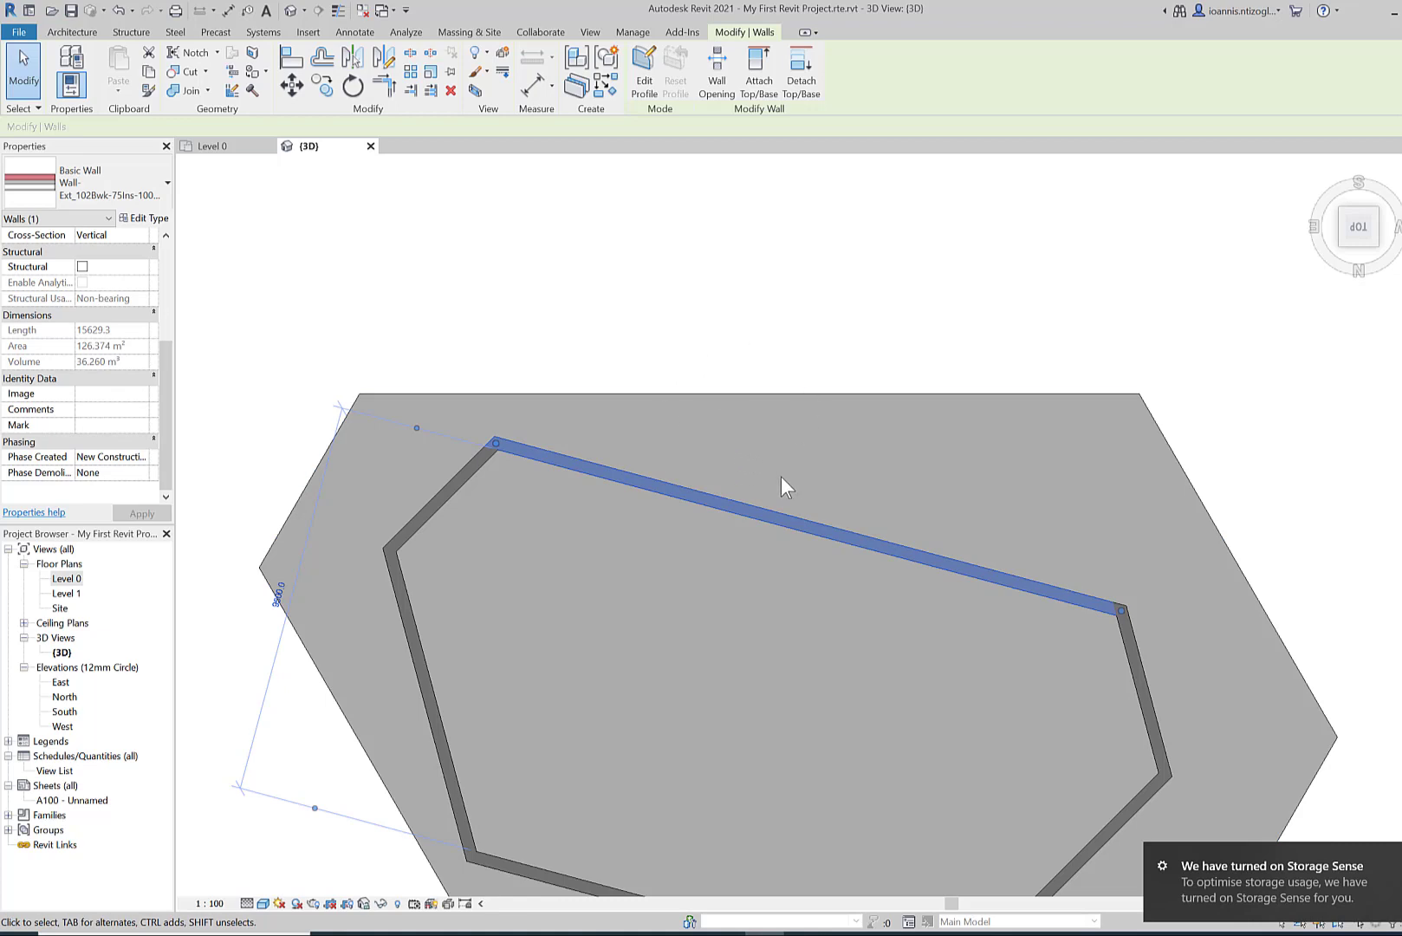
pyautogui.moveTo(781, 478); pyautogui.dragTo(751, 332, button='middle')
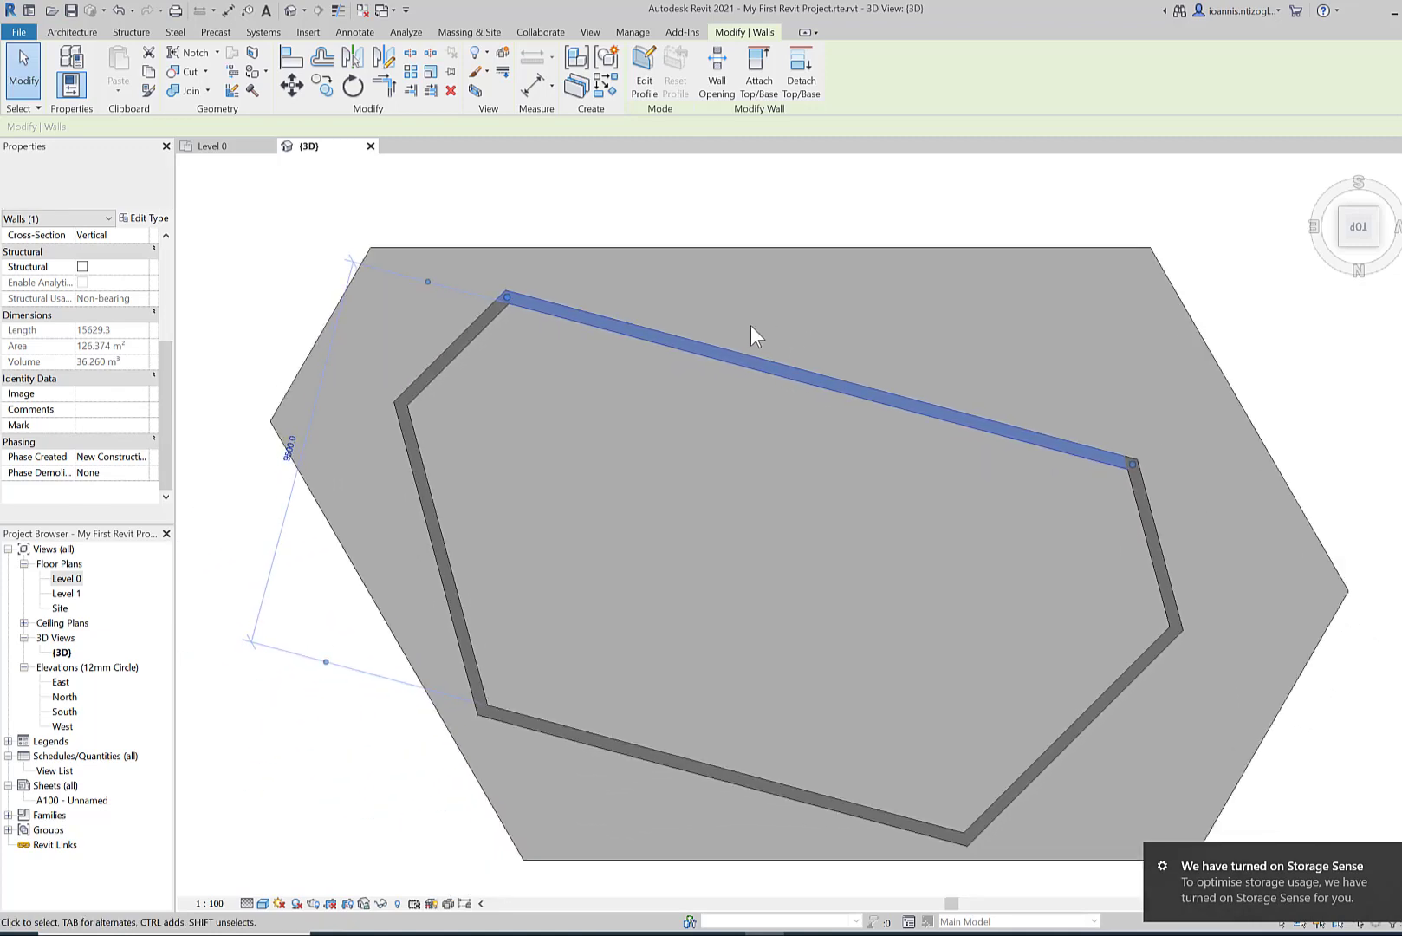
pyautogui.moveTo(802, 381); pyautogui.dragTo(621, 282, button='middle')
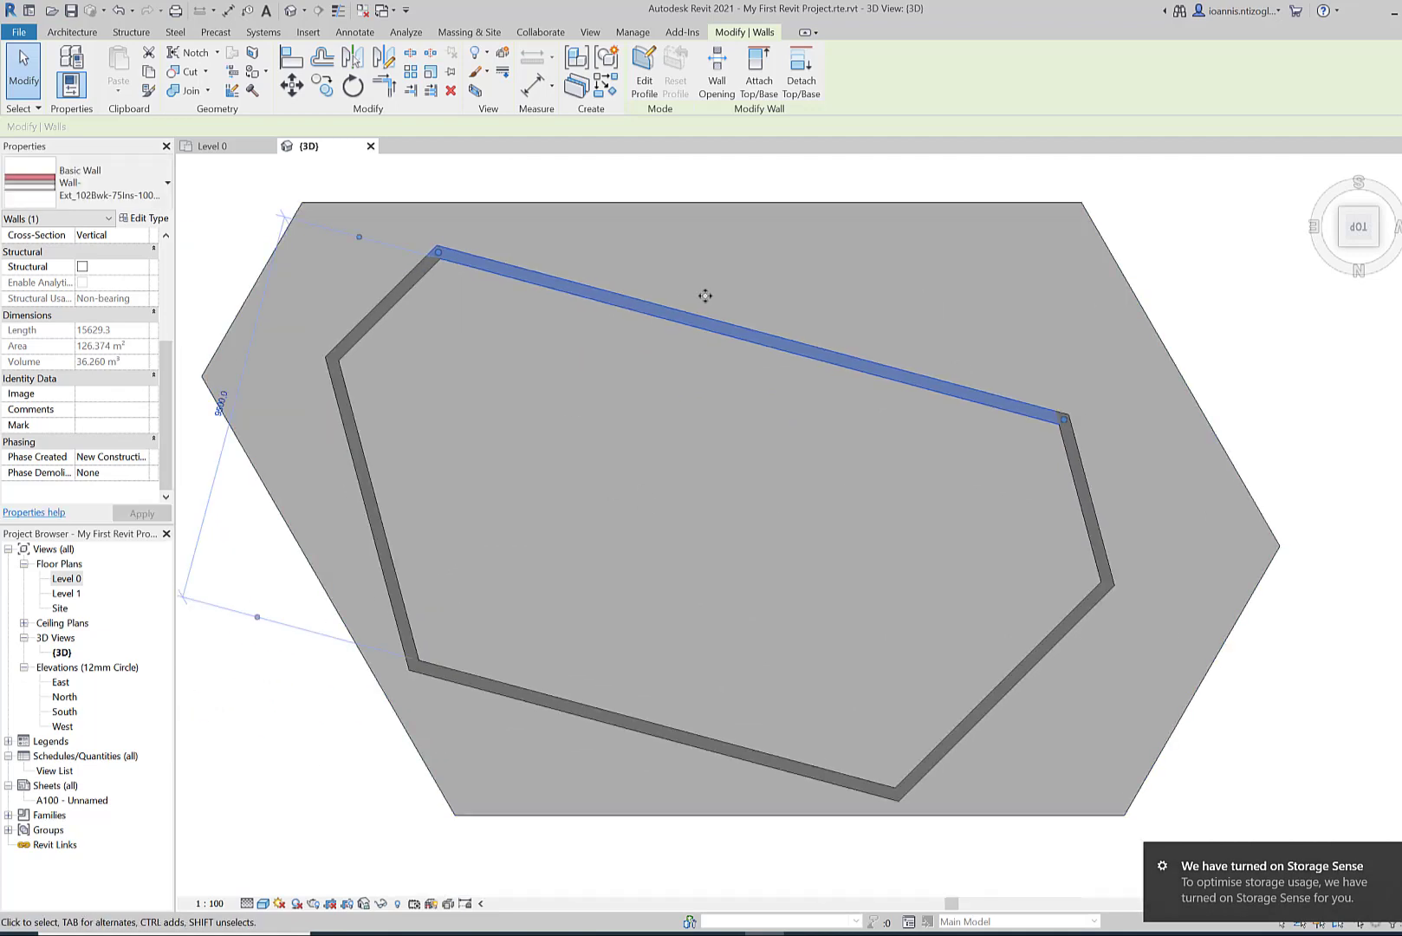
pyautogui.scroll(-5, 746, 344)
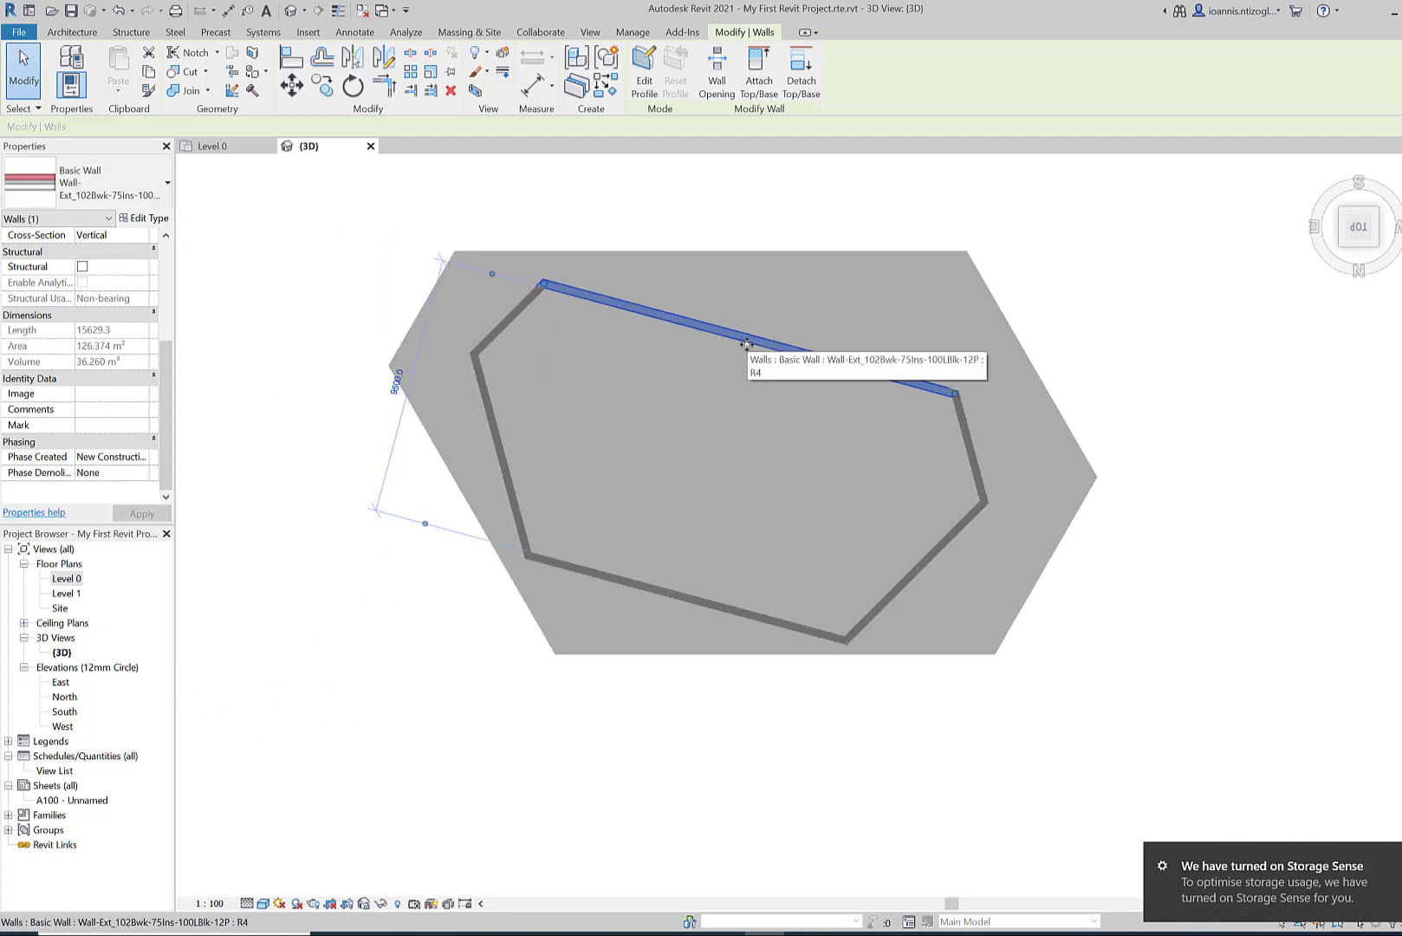
pyautogui.scroll(6, 747, 351)
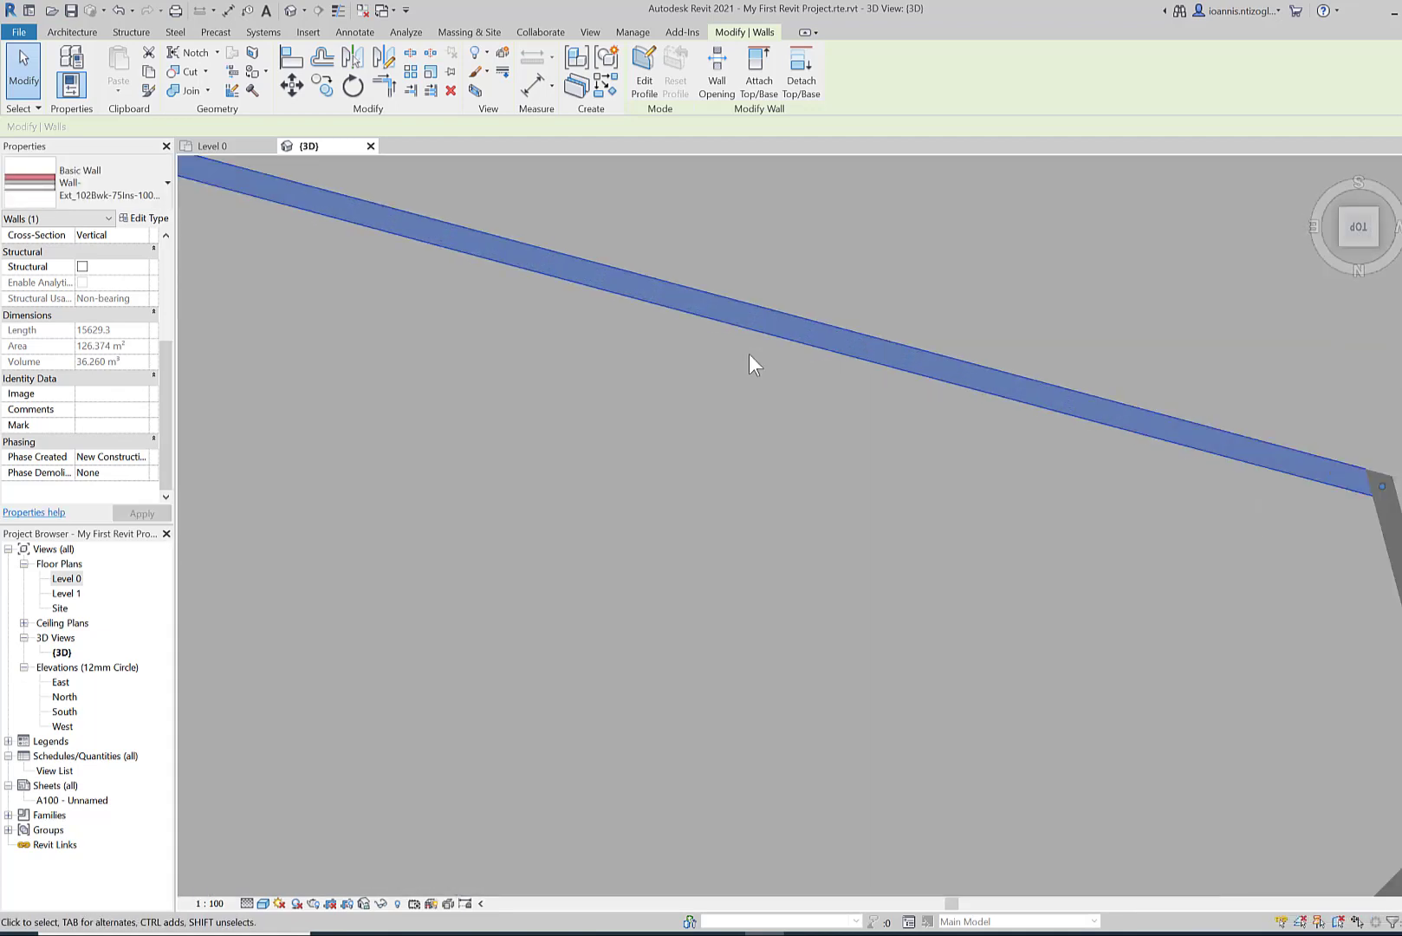
pyautogui.scroll(-4, 751, 360)
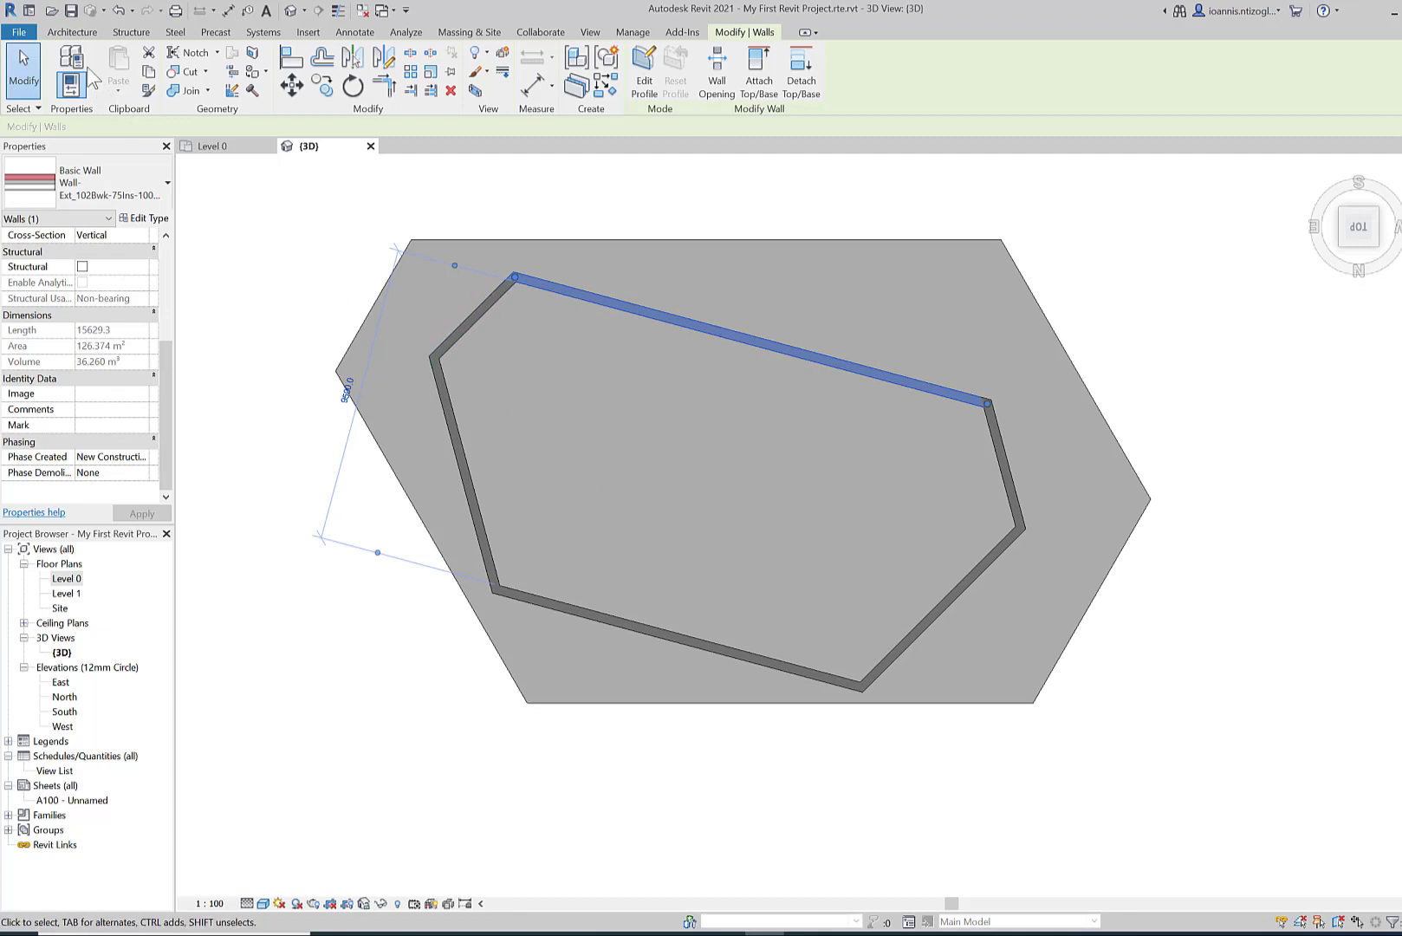
# Draw two connected architectural walls enclosing the upper-left room, the first running about 5000 perpendicular from the long upper wall to a corner
pyautogui.click(74, 33)
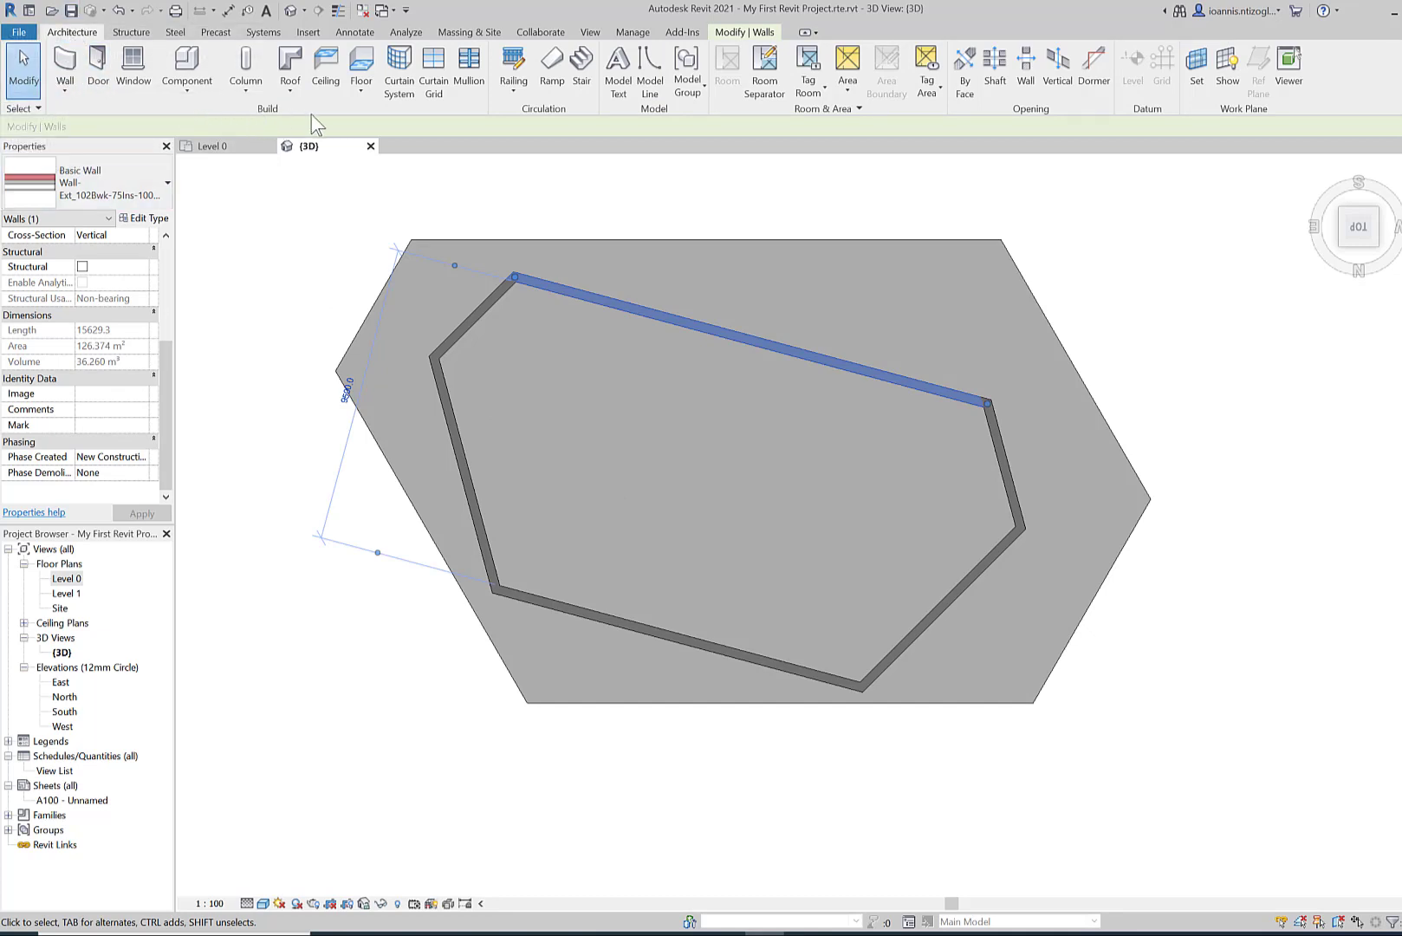
pyautogui.click(65, 87)
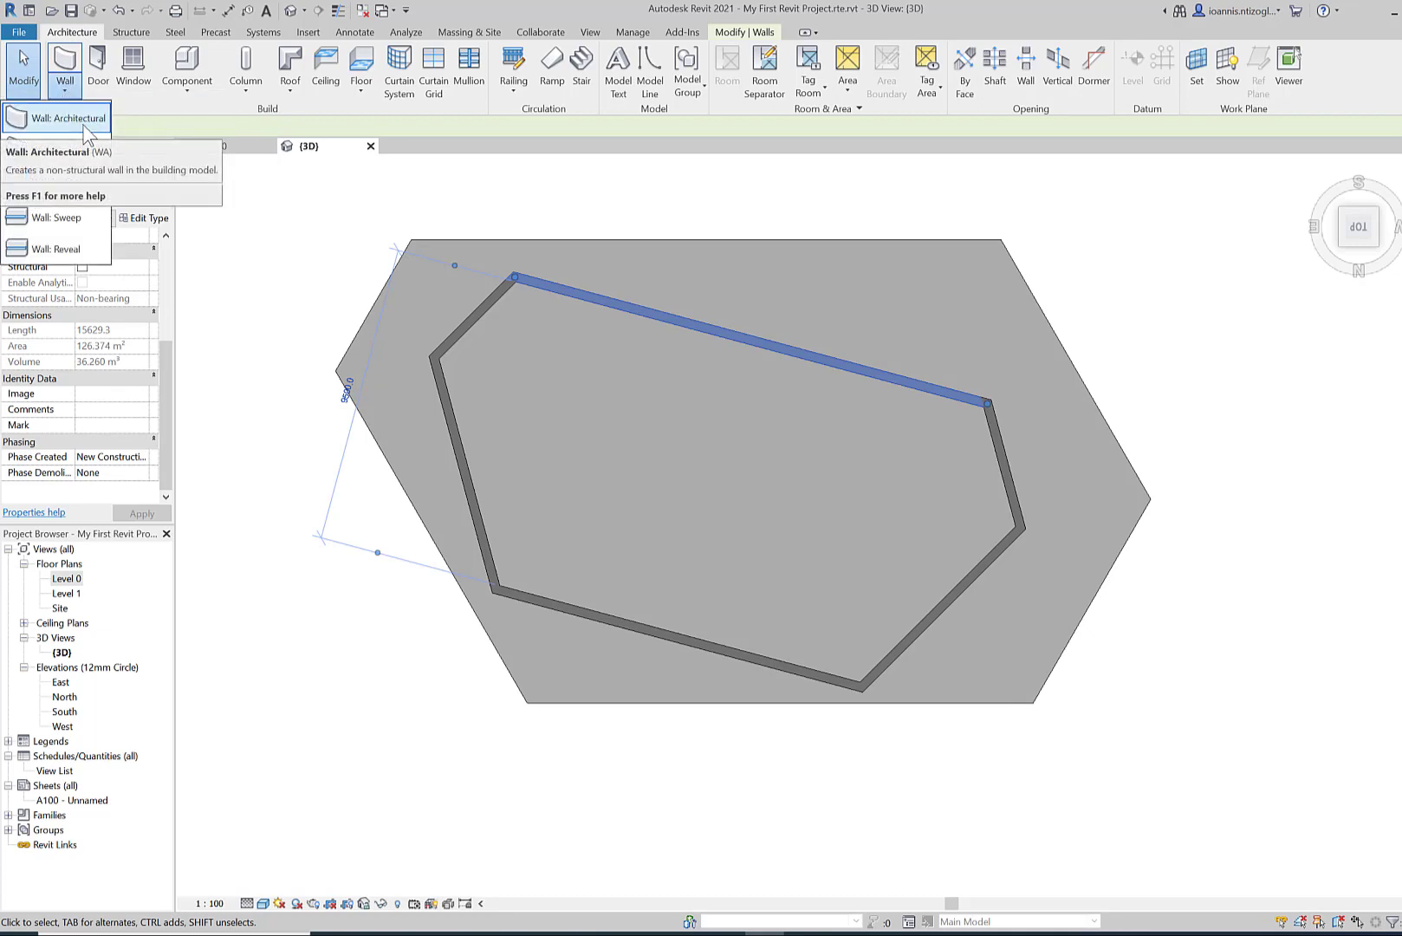
pyautogui.click(84, 123)
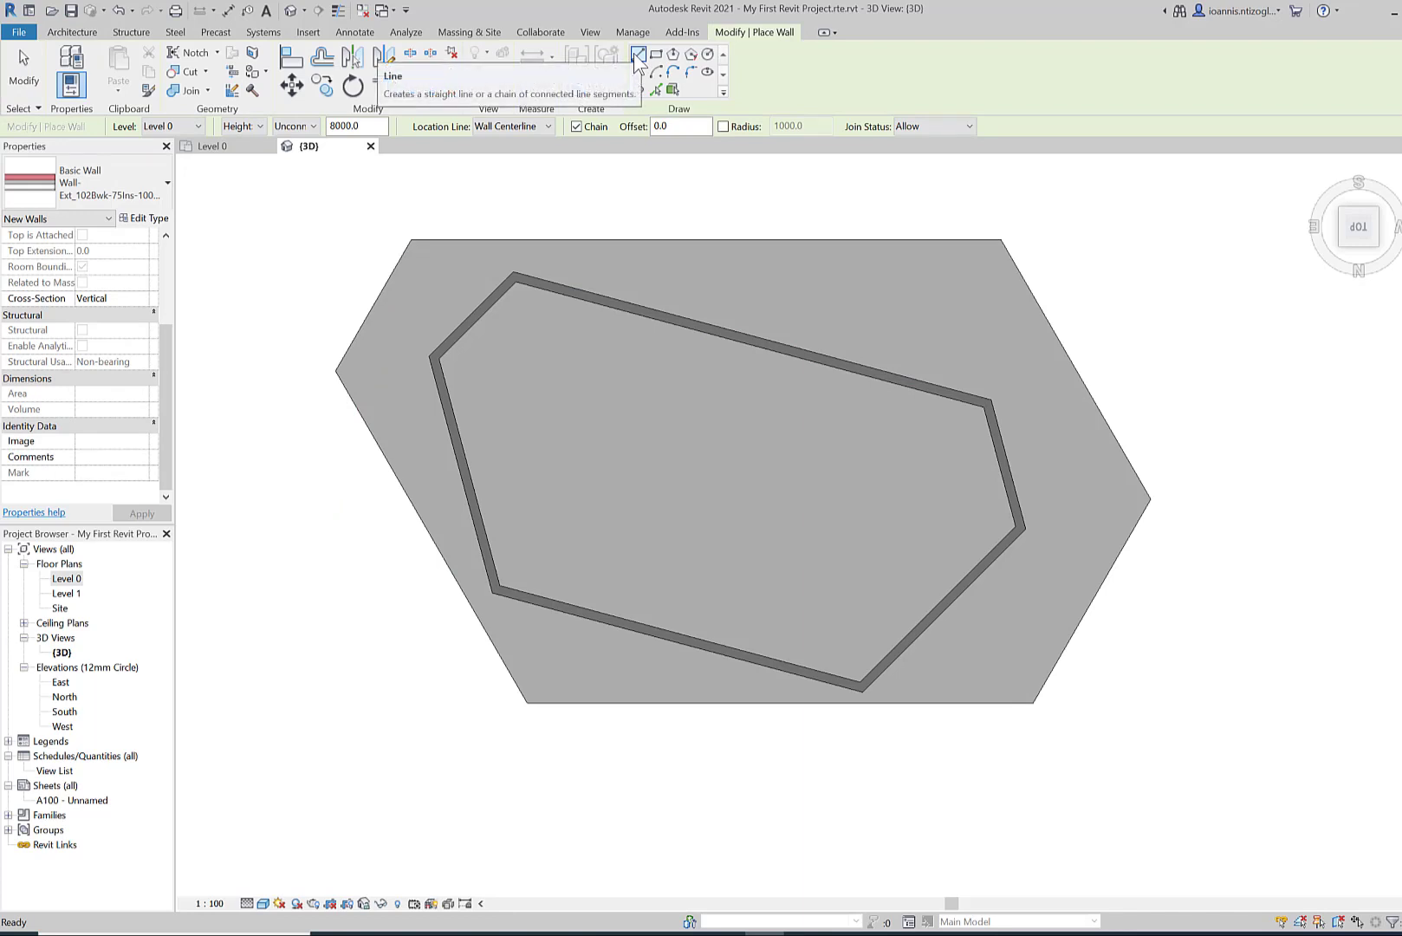
pyautogui.click(670, 321)
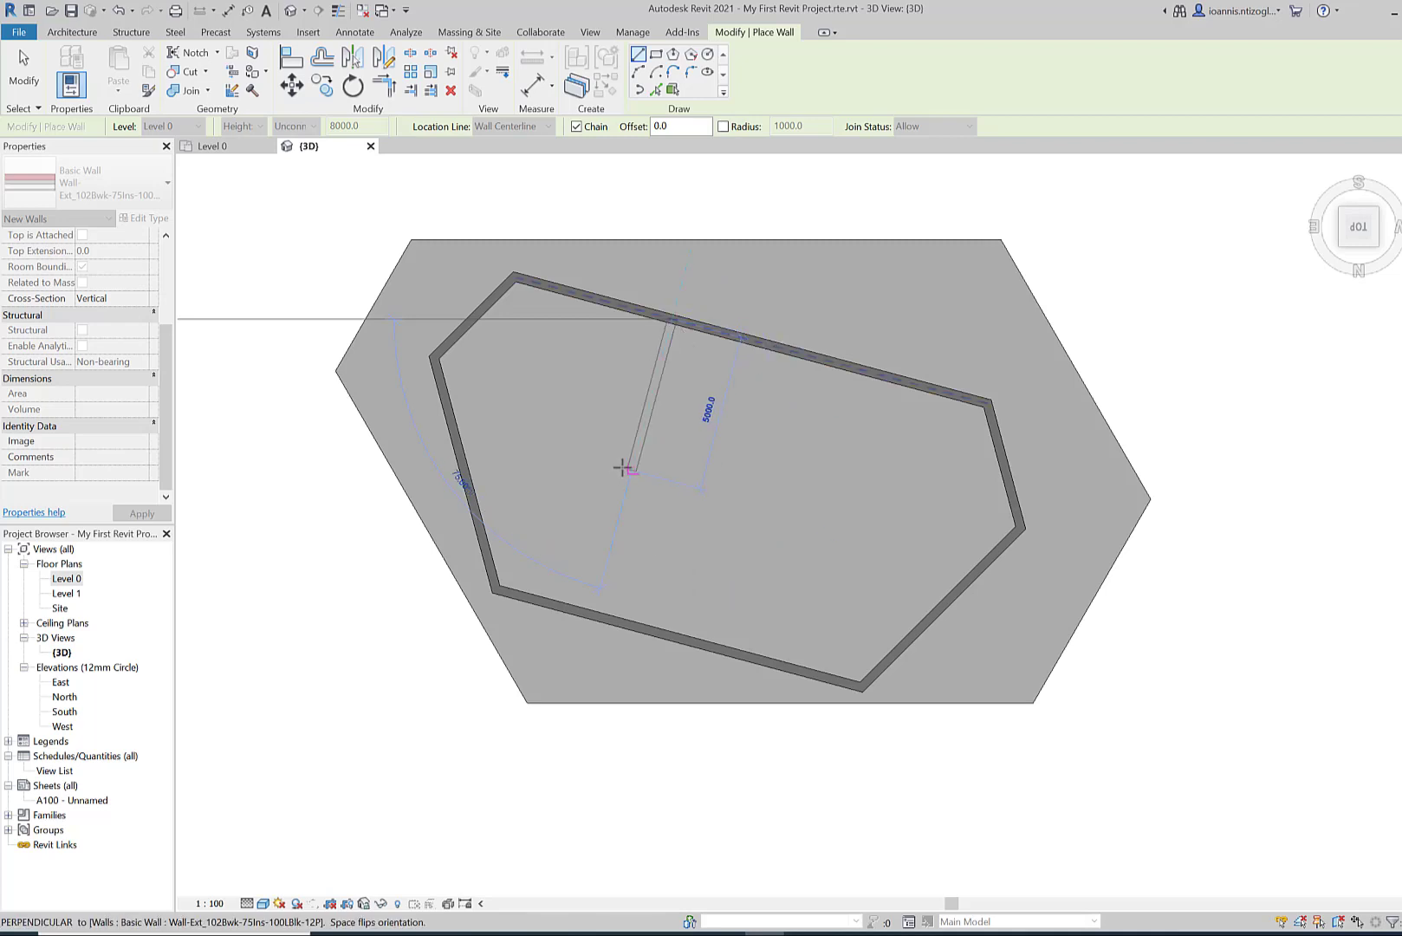
pyautogui.click(624, 469)
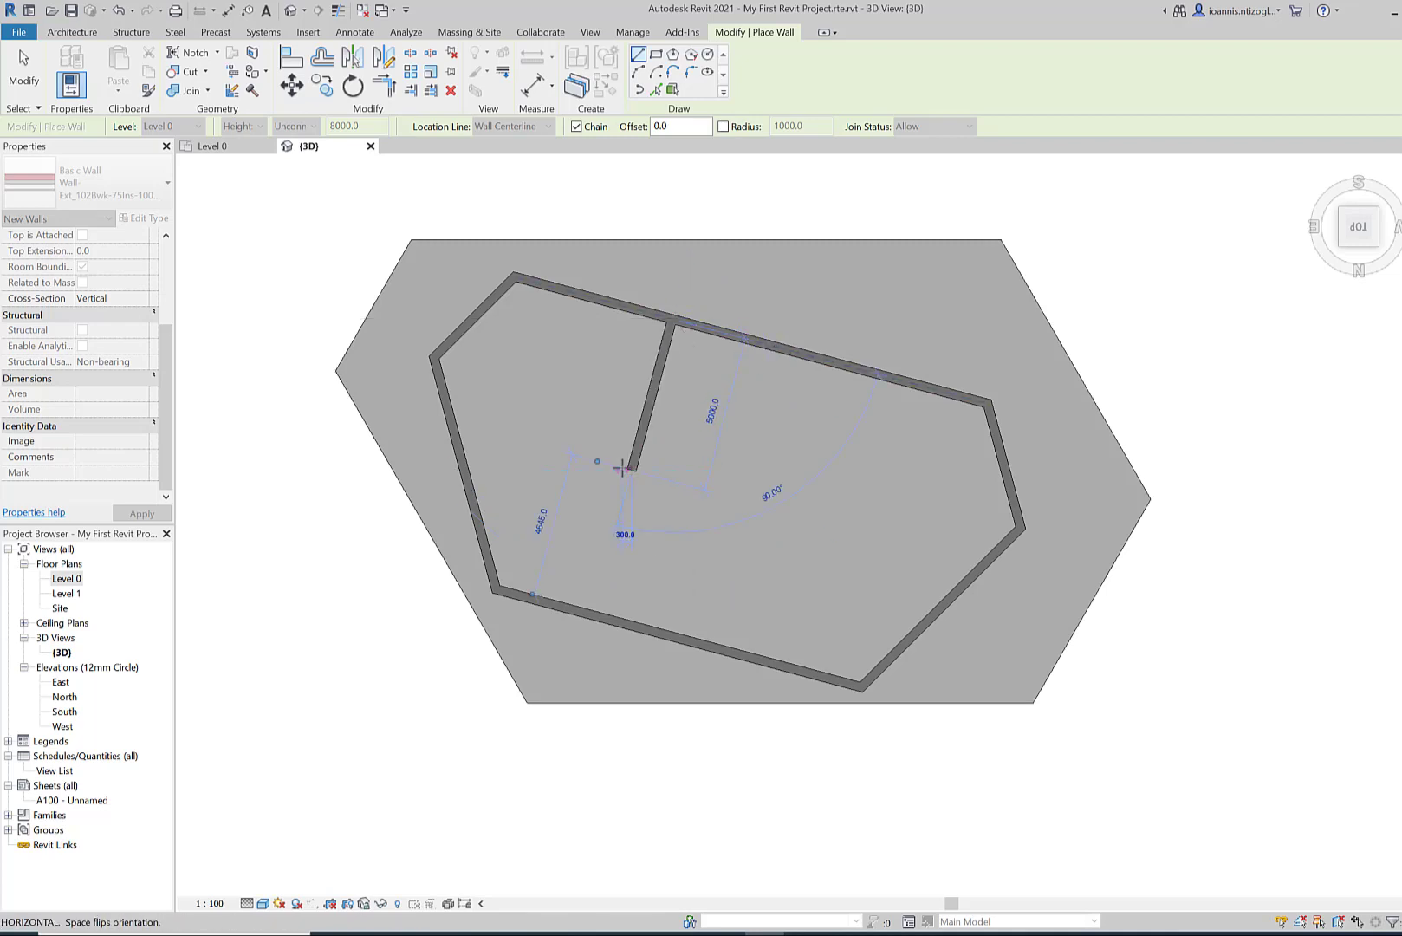
pyautogui.click(464, 428)
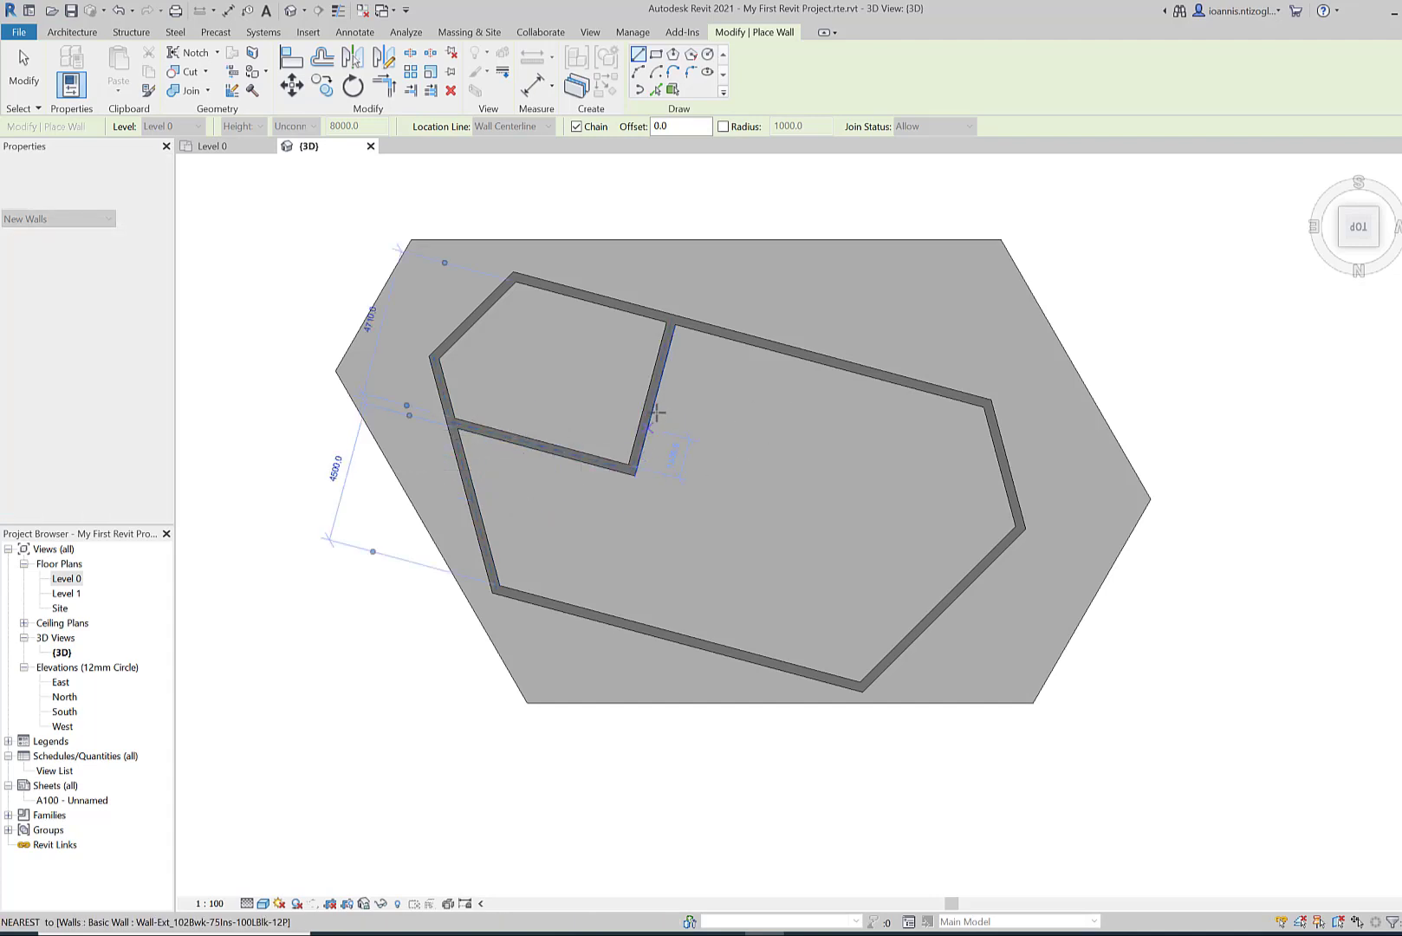
# Draw walls about 5000 and 4600 long and a diagonal to the upper-right corner, then a wall from the diagonal's lower end to the bottom corner
pyautogui.click(750, 341)
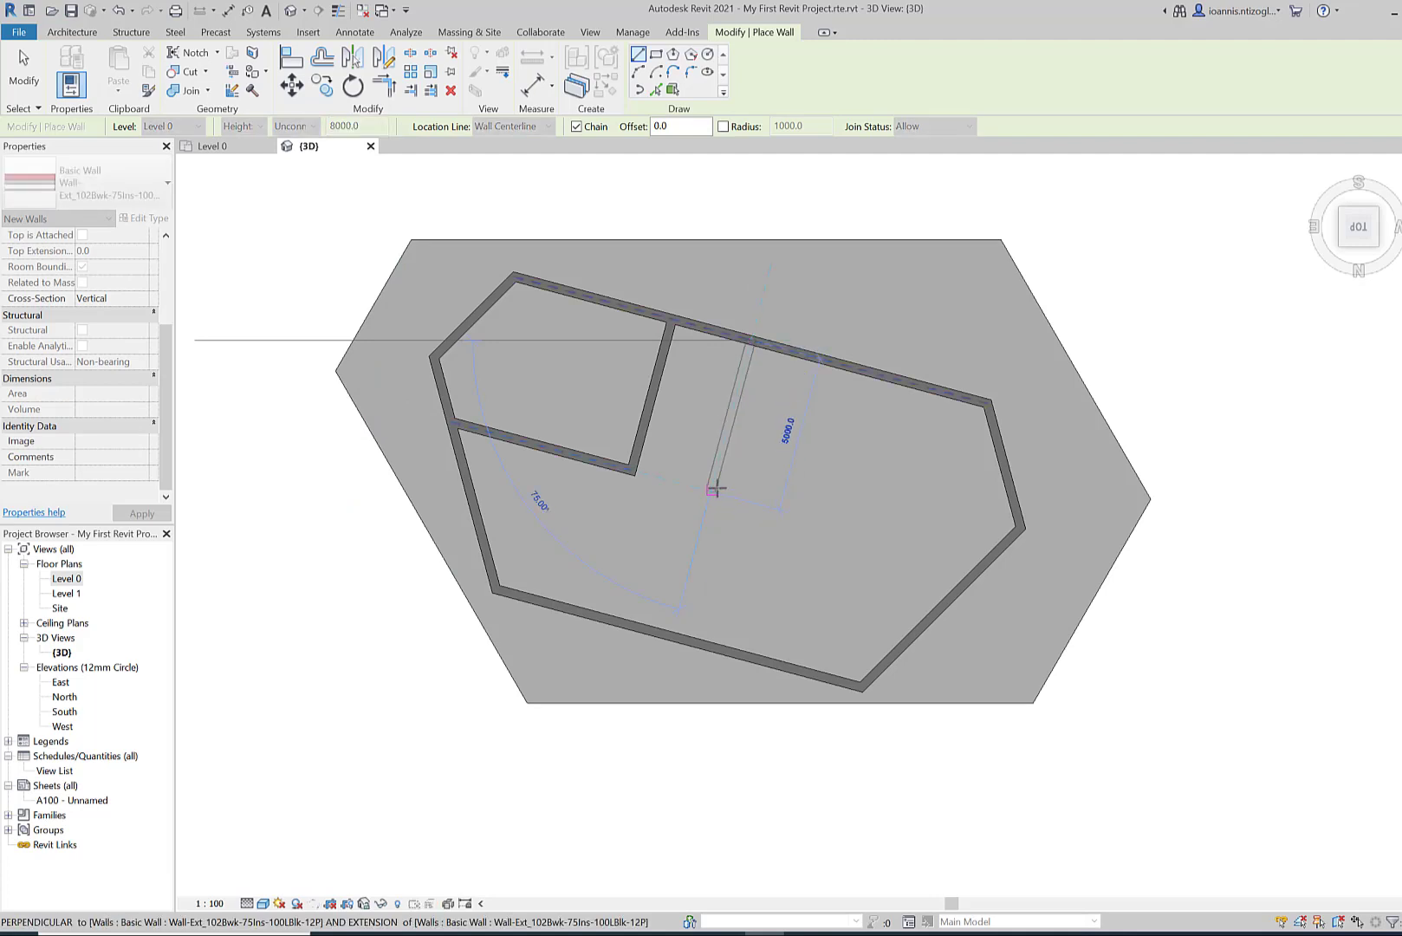
pyautogui.click(712, 490)
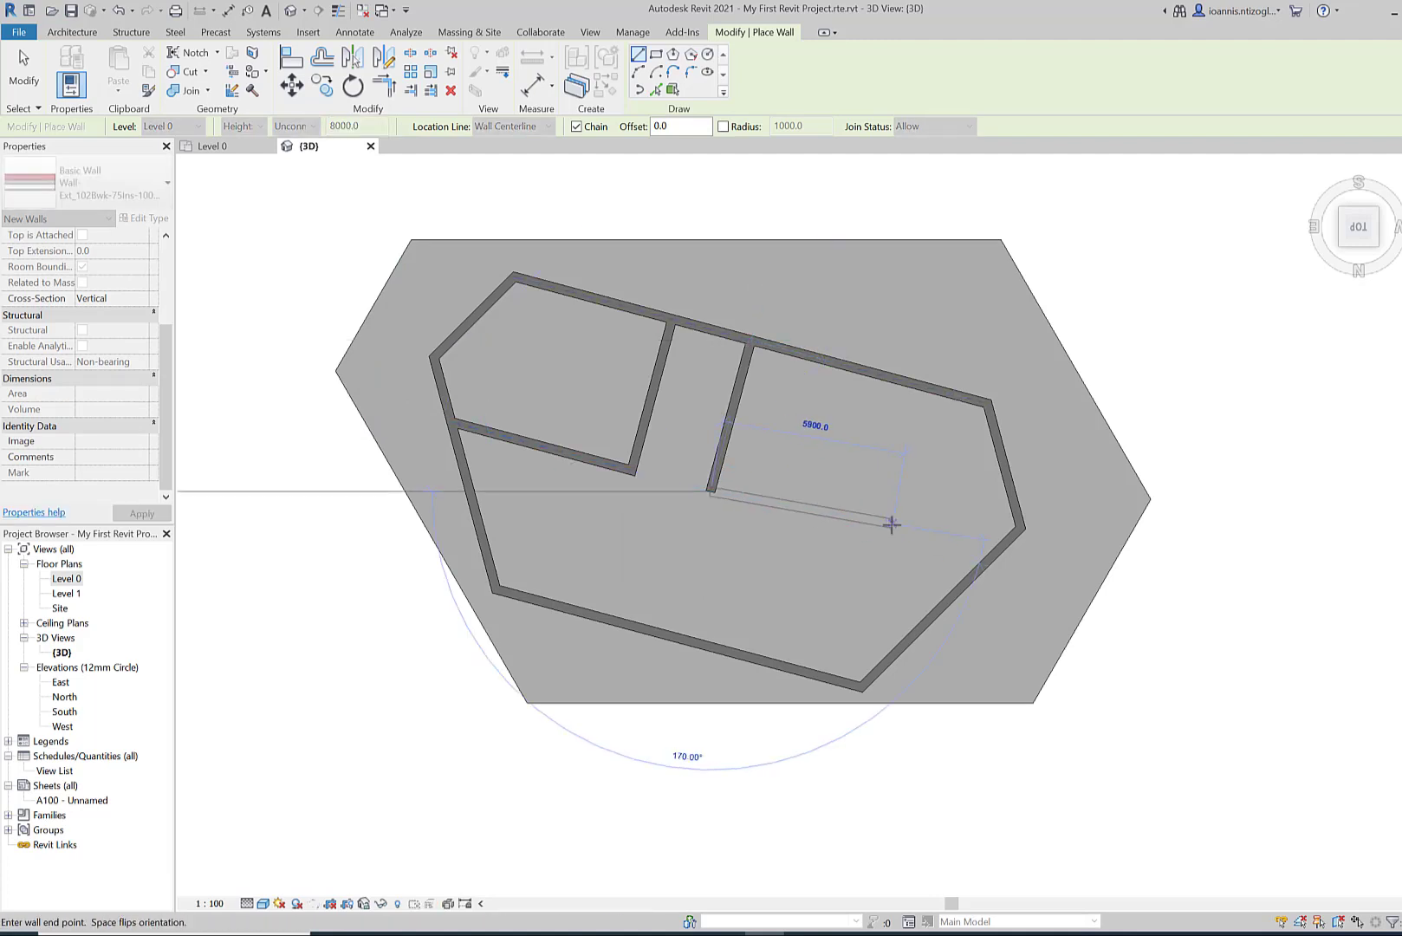
pyautogui.click(851, 520)
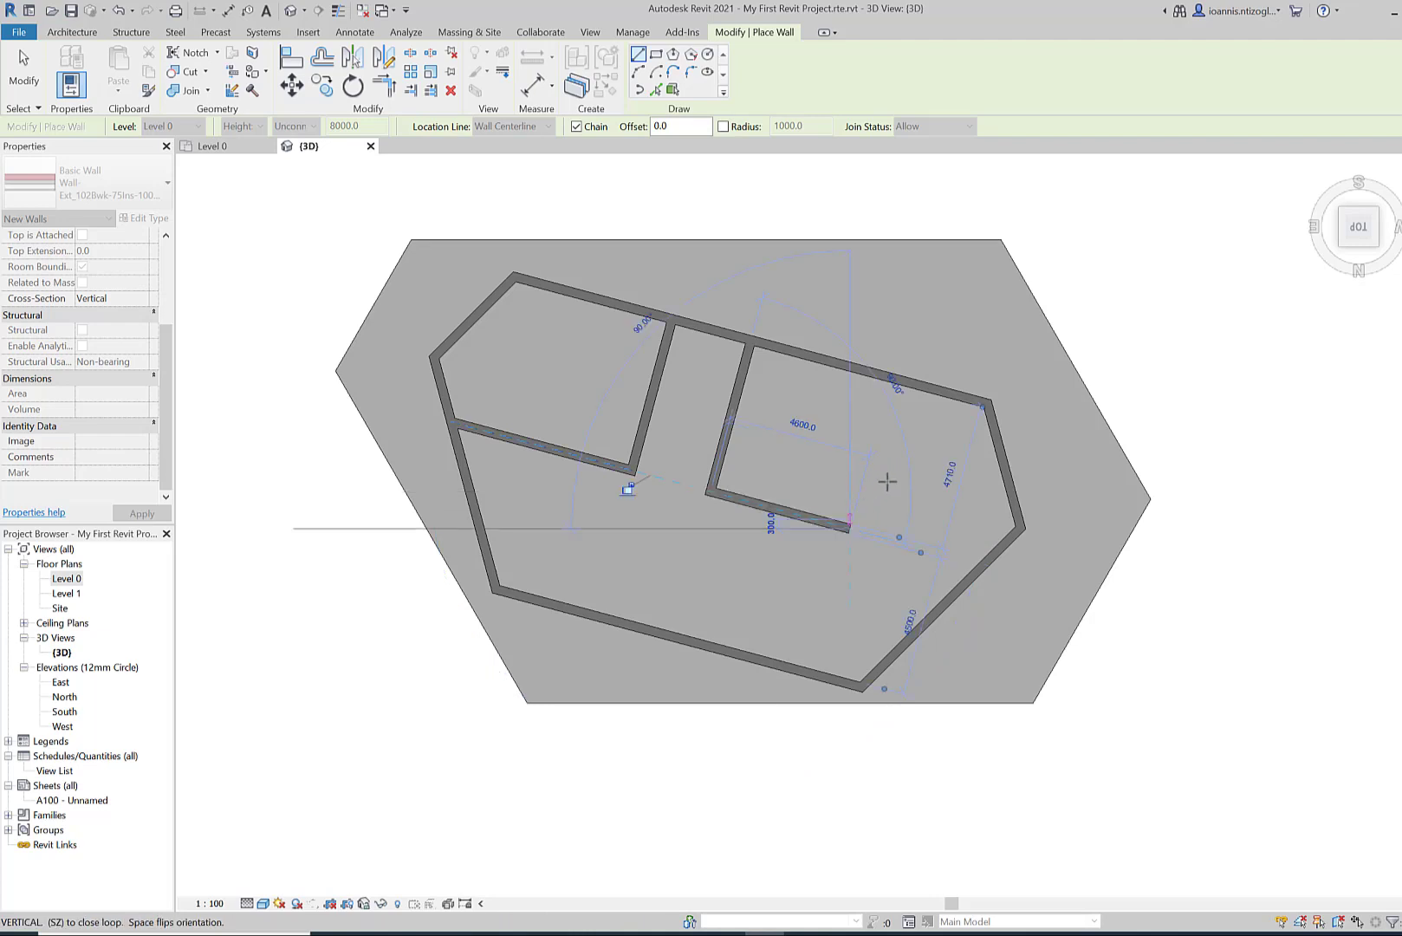
pyautogui.click(981, 404)
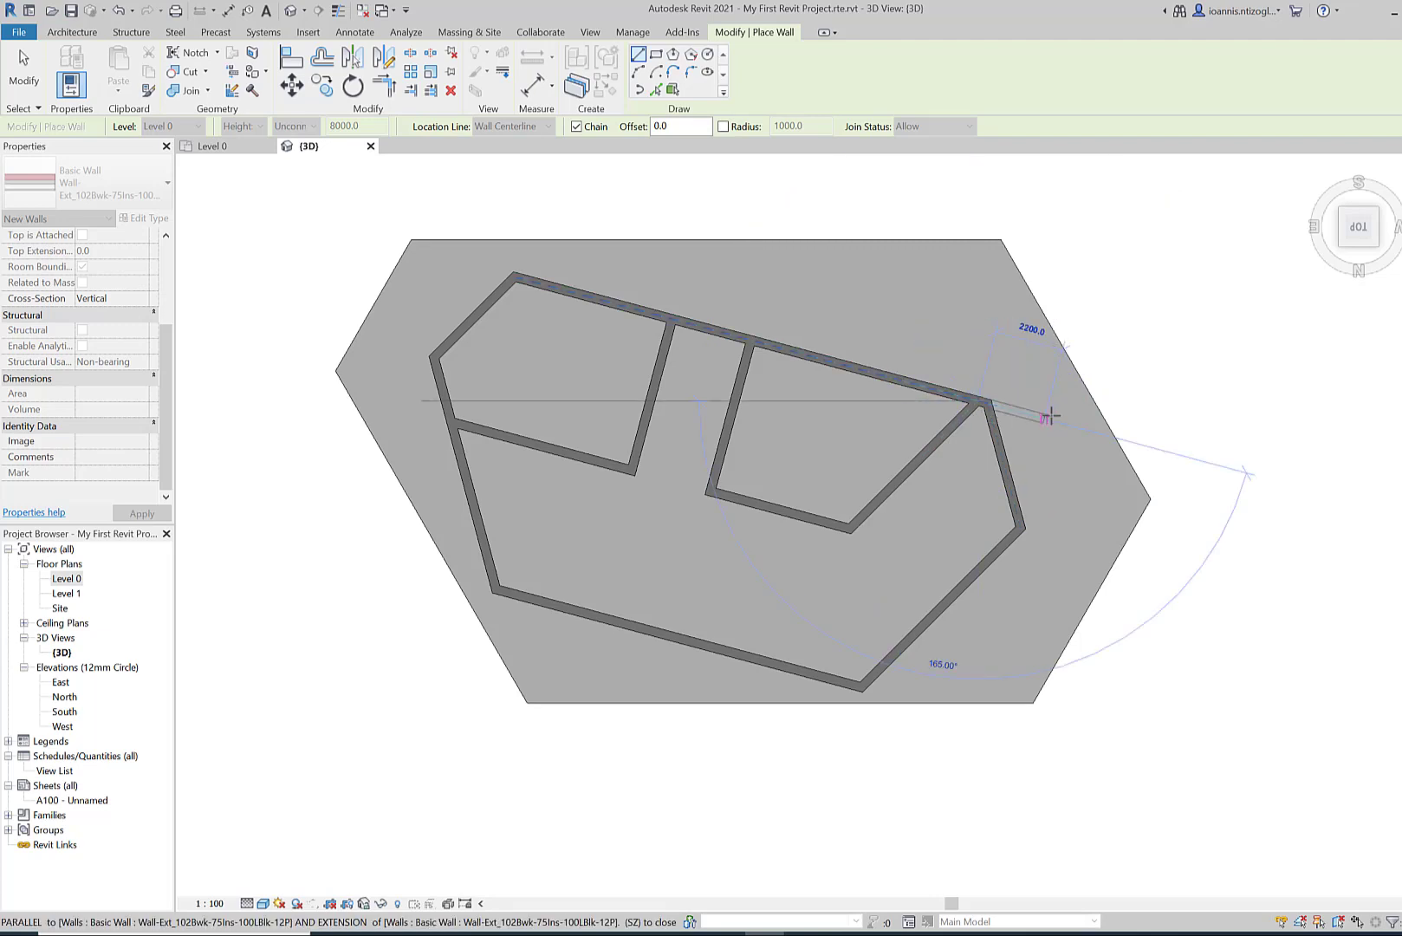
pyautogui.press('Escape')
pyautogui.press('Escape')
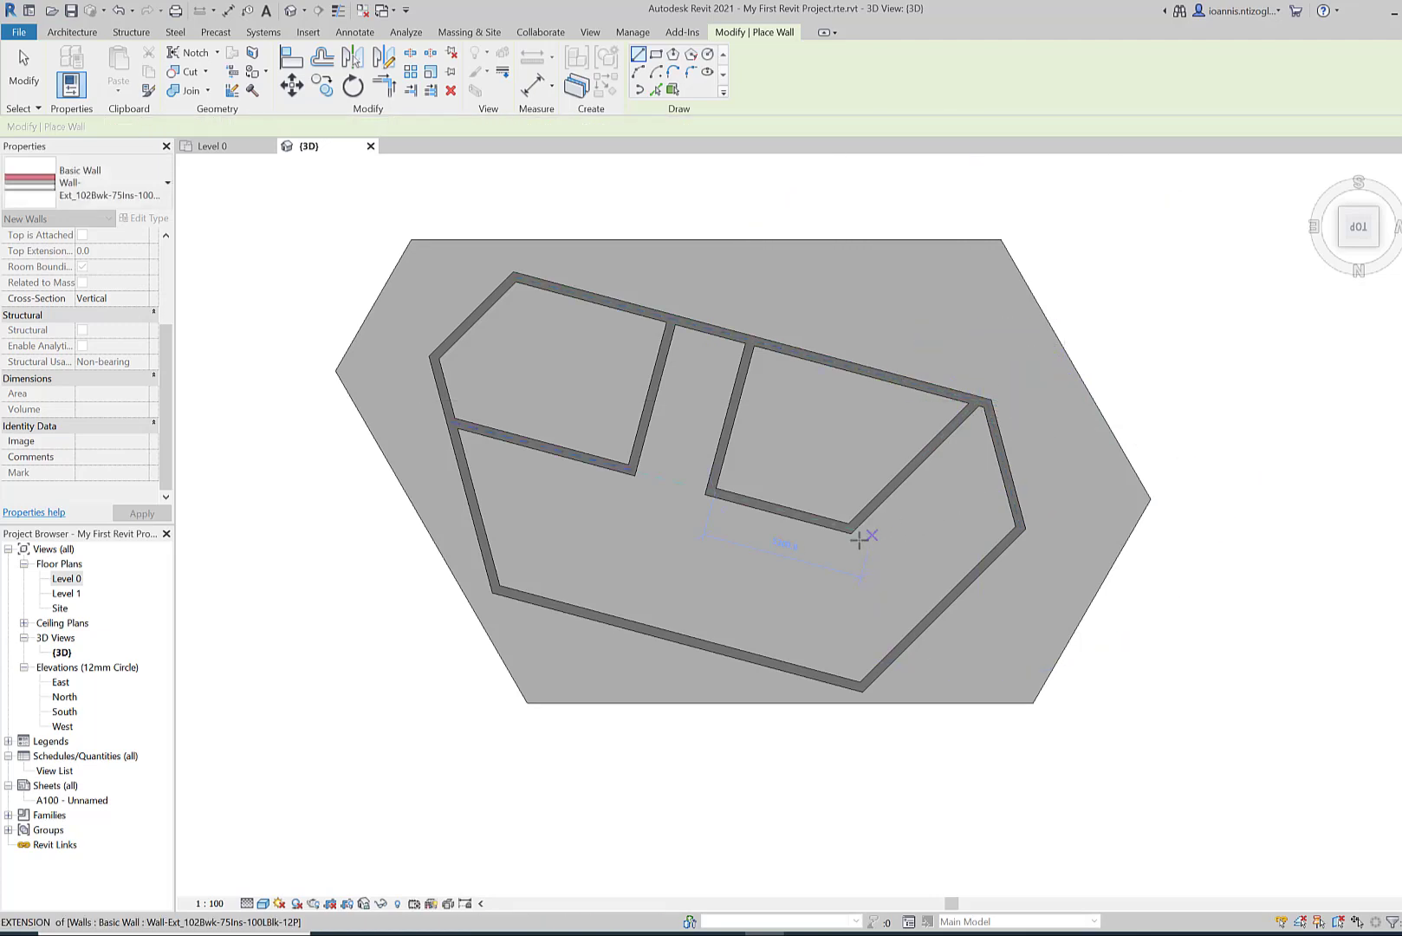
pyautogui.click(850, 527)
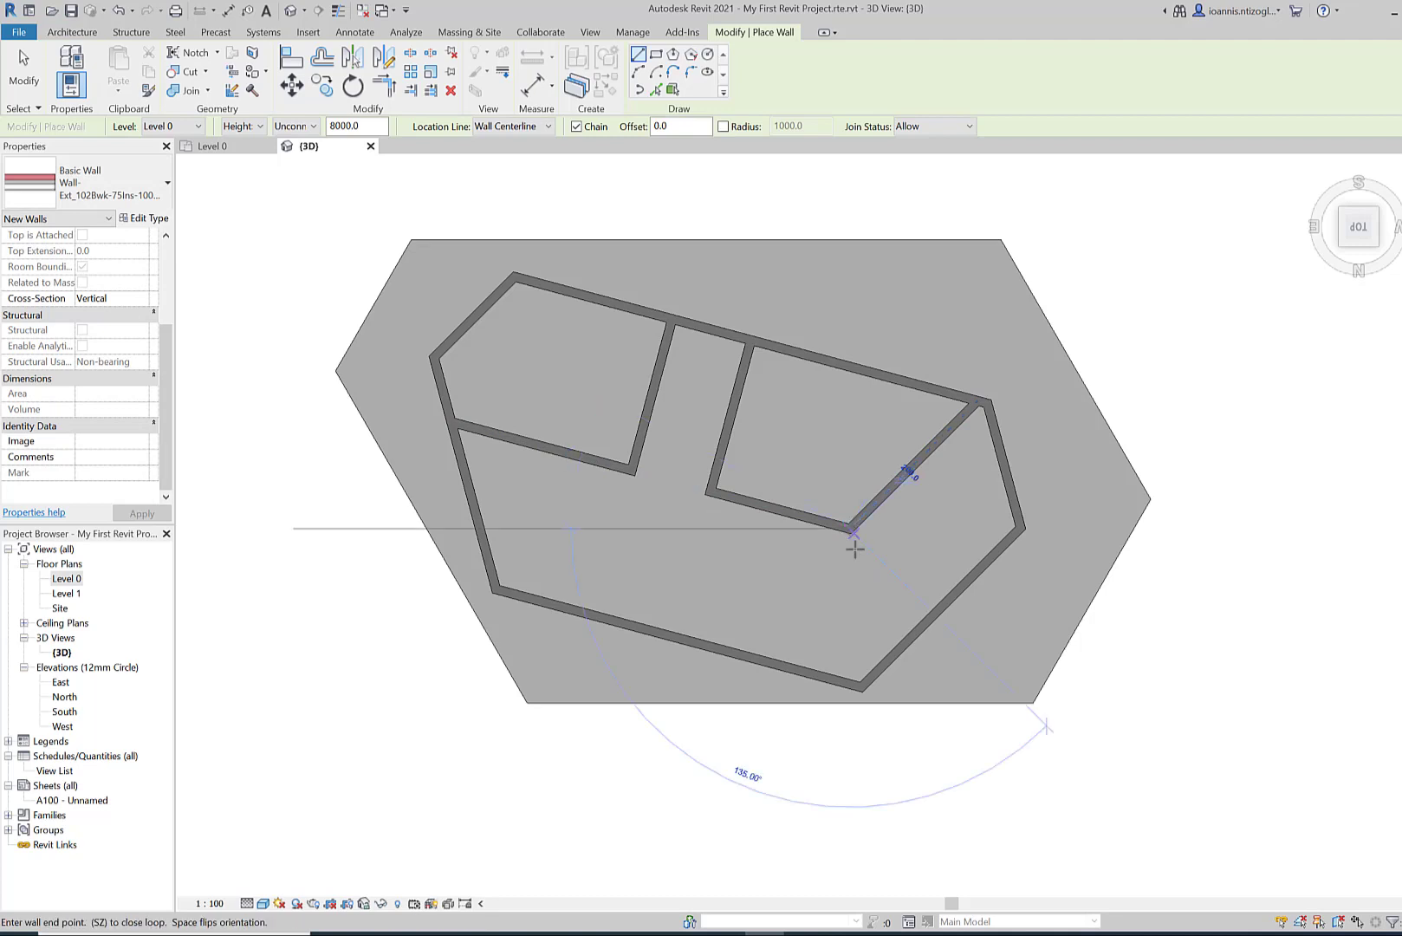
pyautogui.click(860, 685)
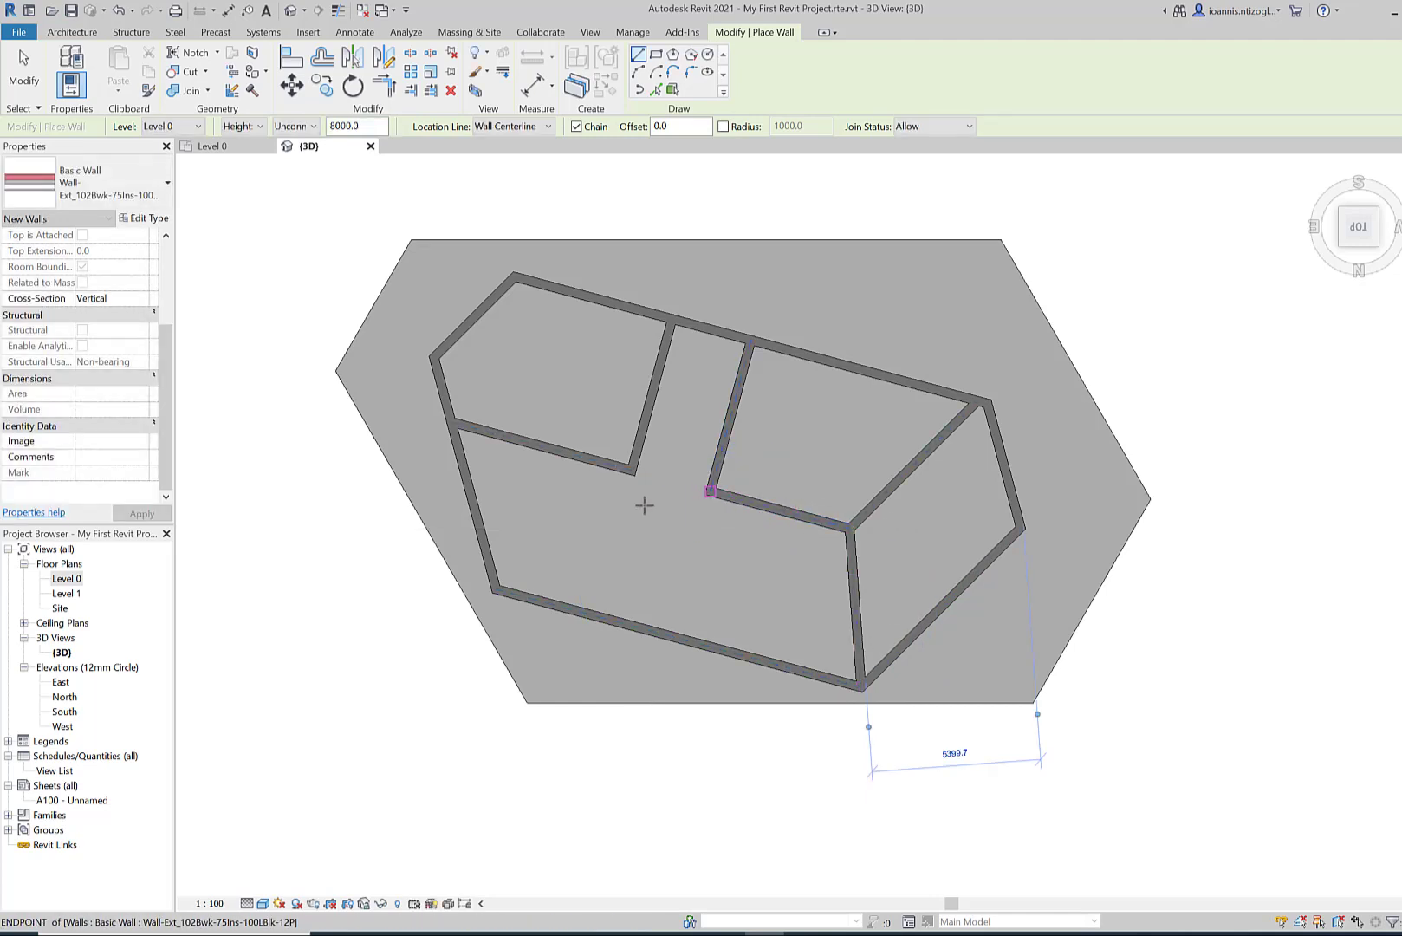
# Enclose the lower-left room with a wall running inward from the left wall and a vertical wall about 2730 long to the lower wall
pyautogui.click(480, 503)
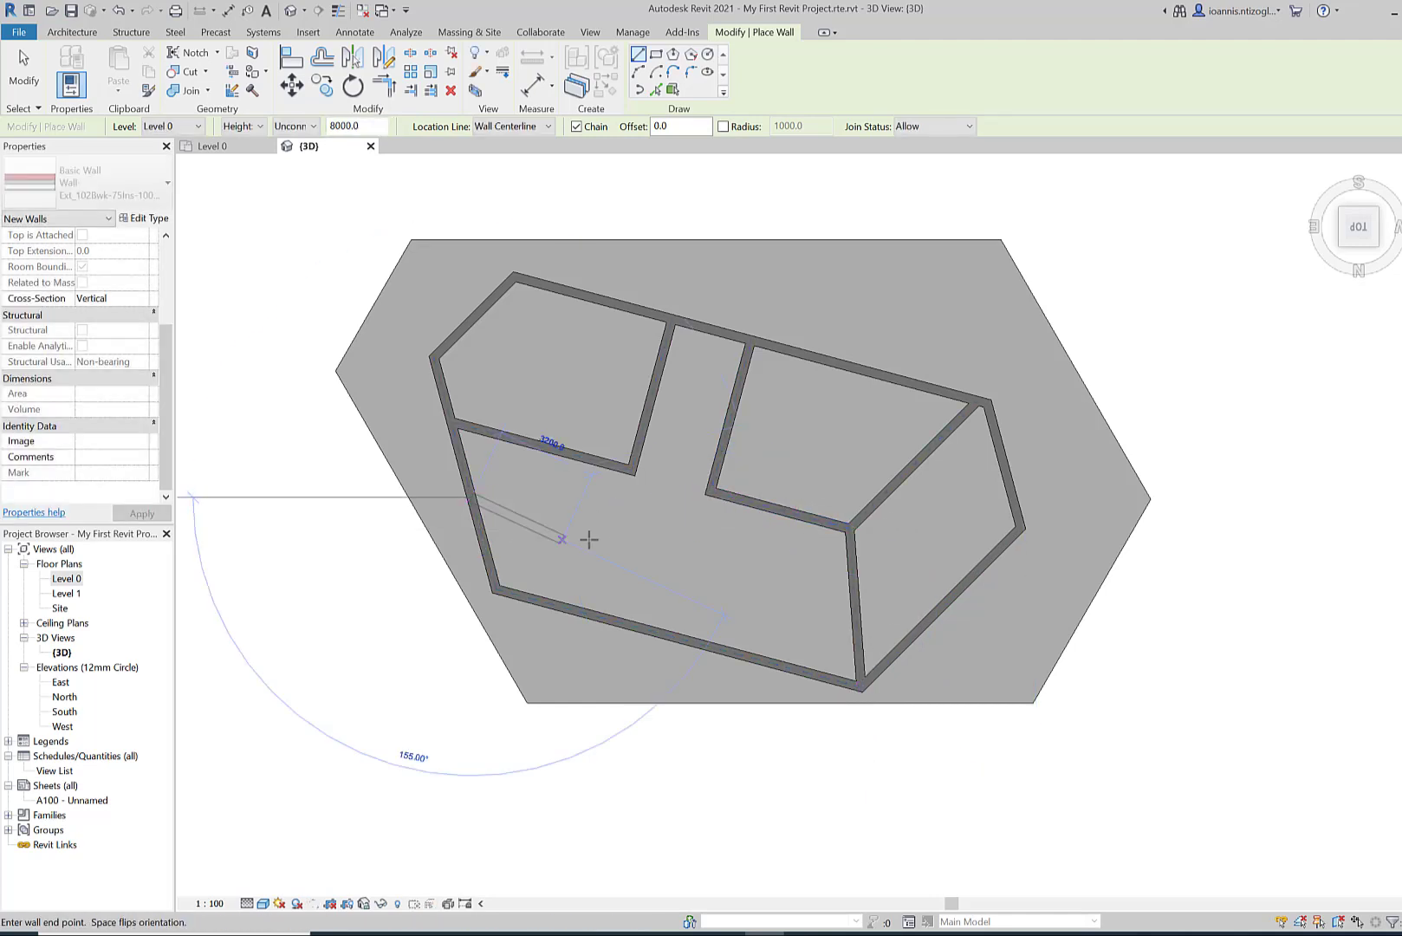
pyautogui.click(665, 549)
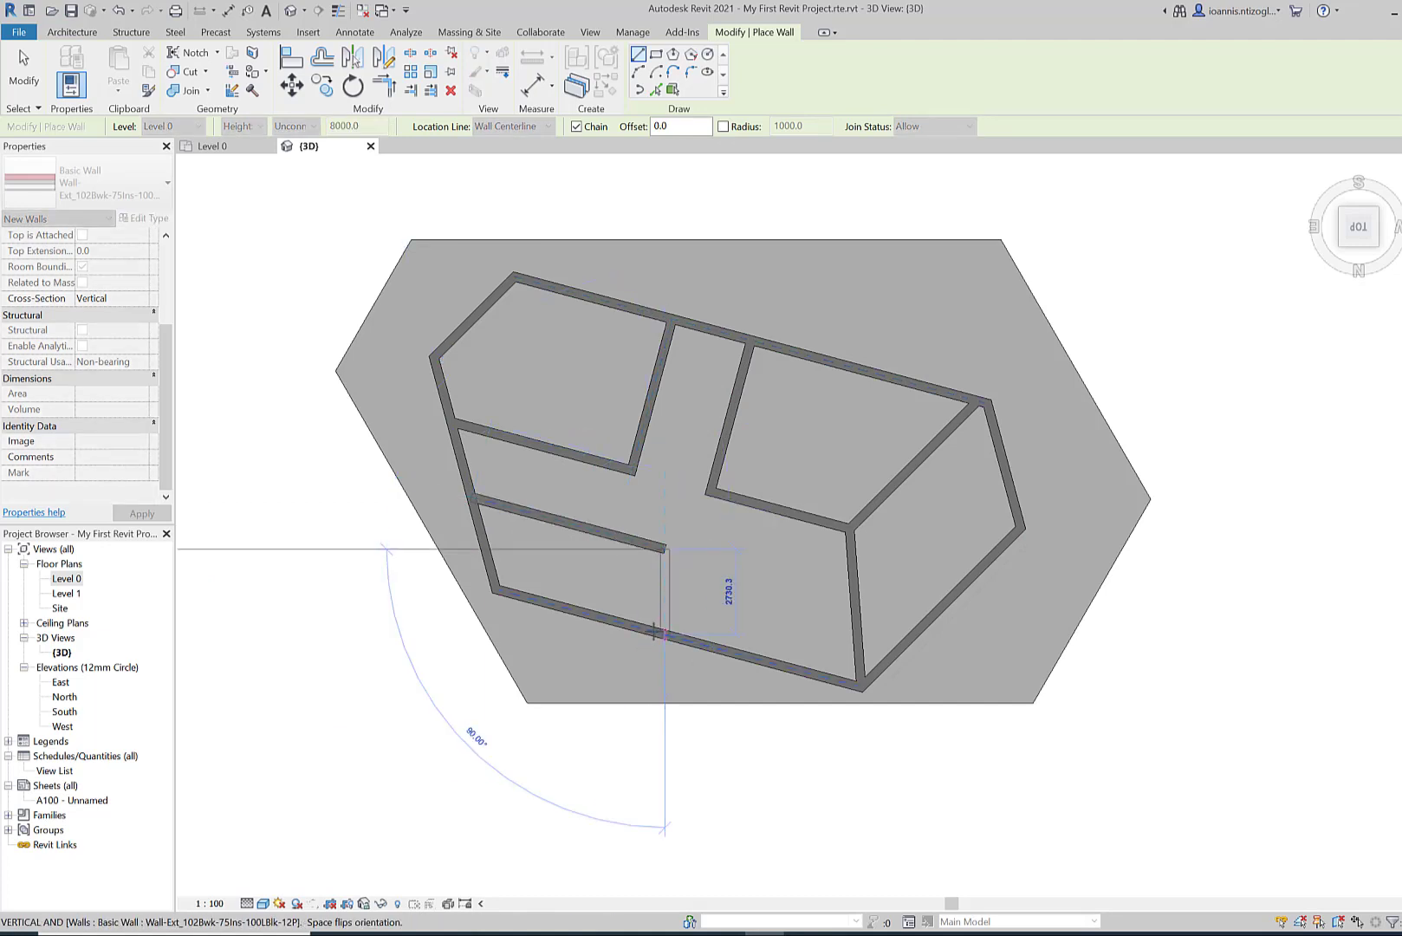
pyautogui.click(660, 633)
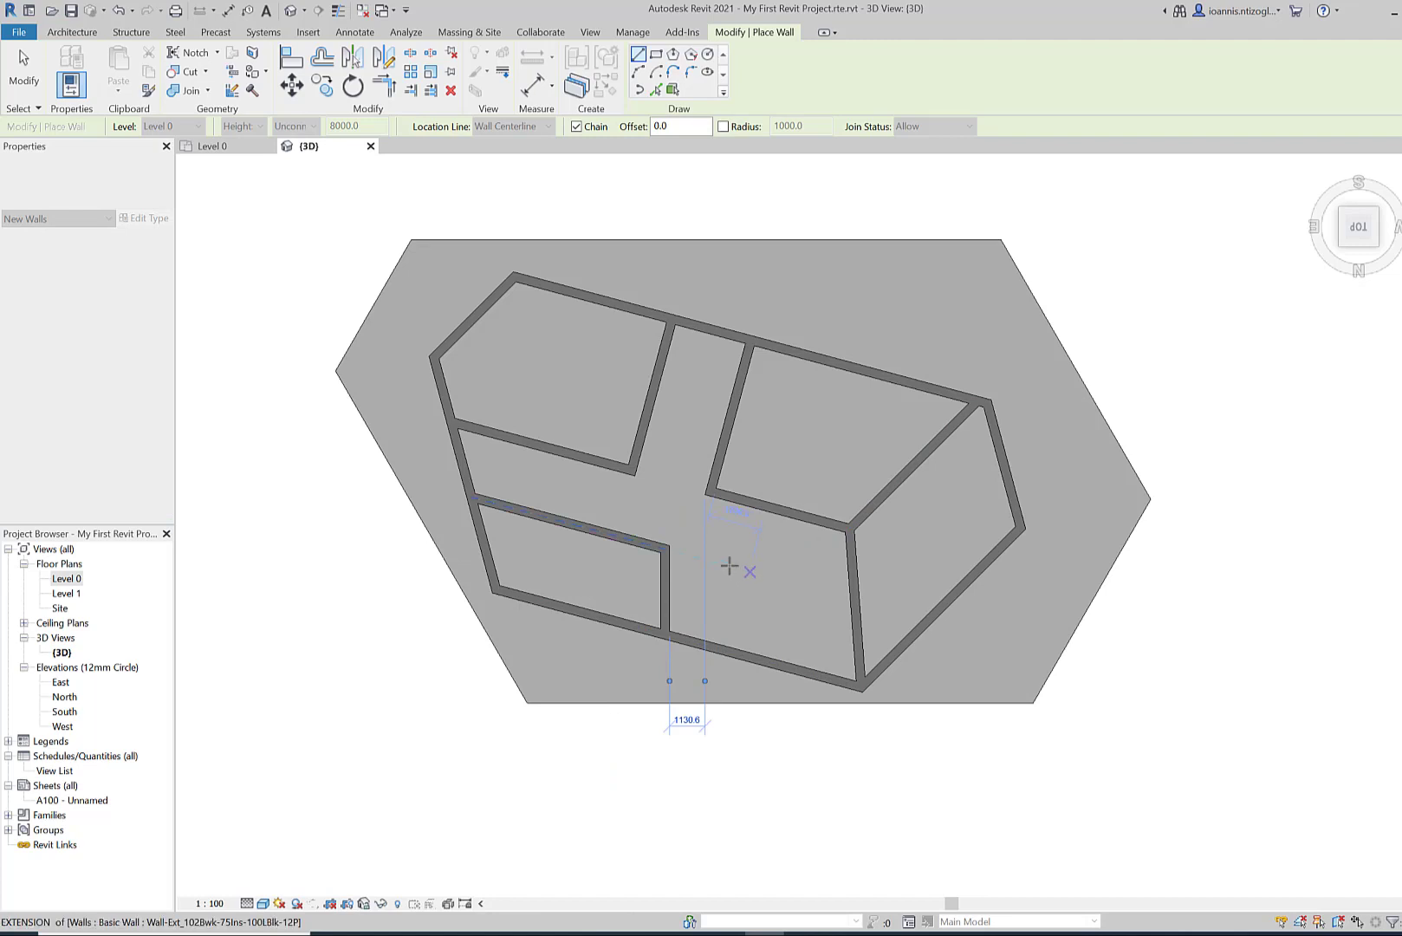
pyautogui.press('Escape')
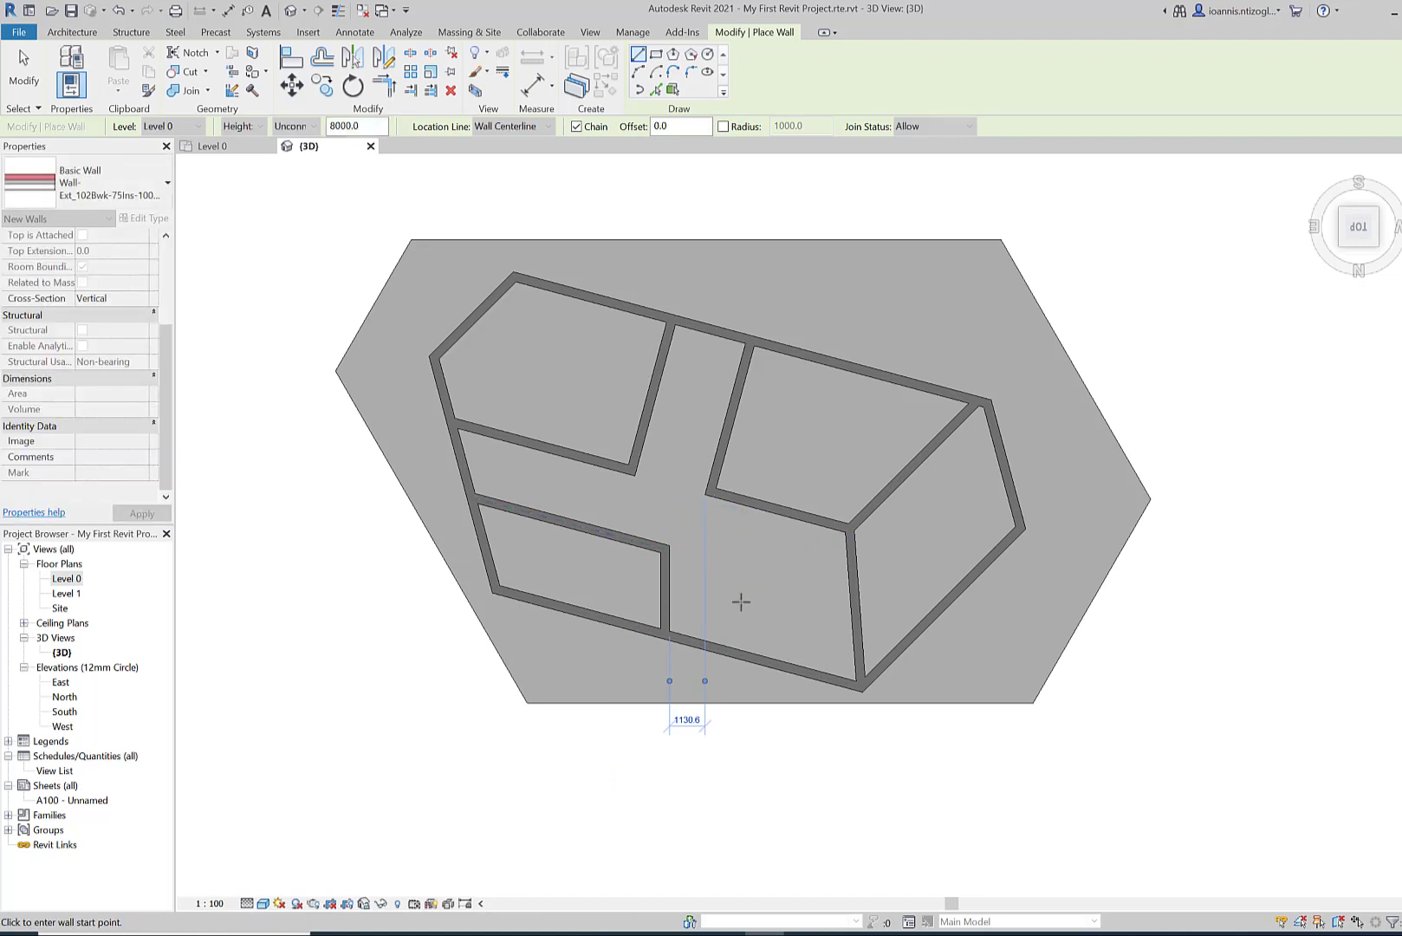
# Enclose a small room near the bottom corner with a horizontal wall to the near-vertical partition and a vertical wall to the lower outer wall
pyautogui.click(741, 598)
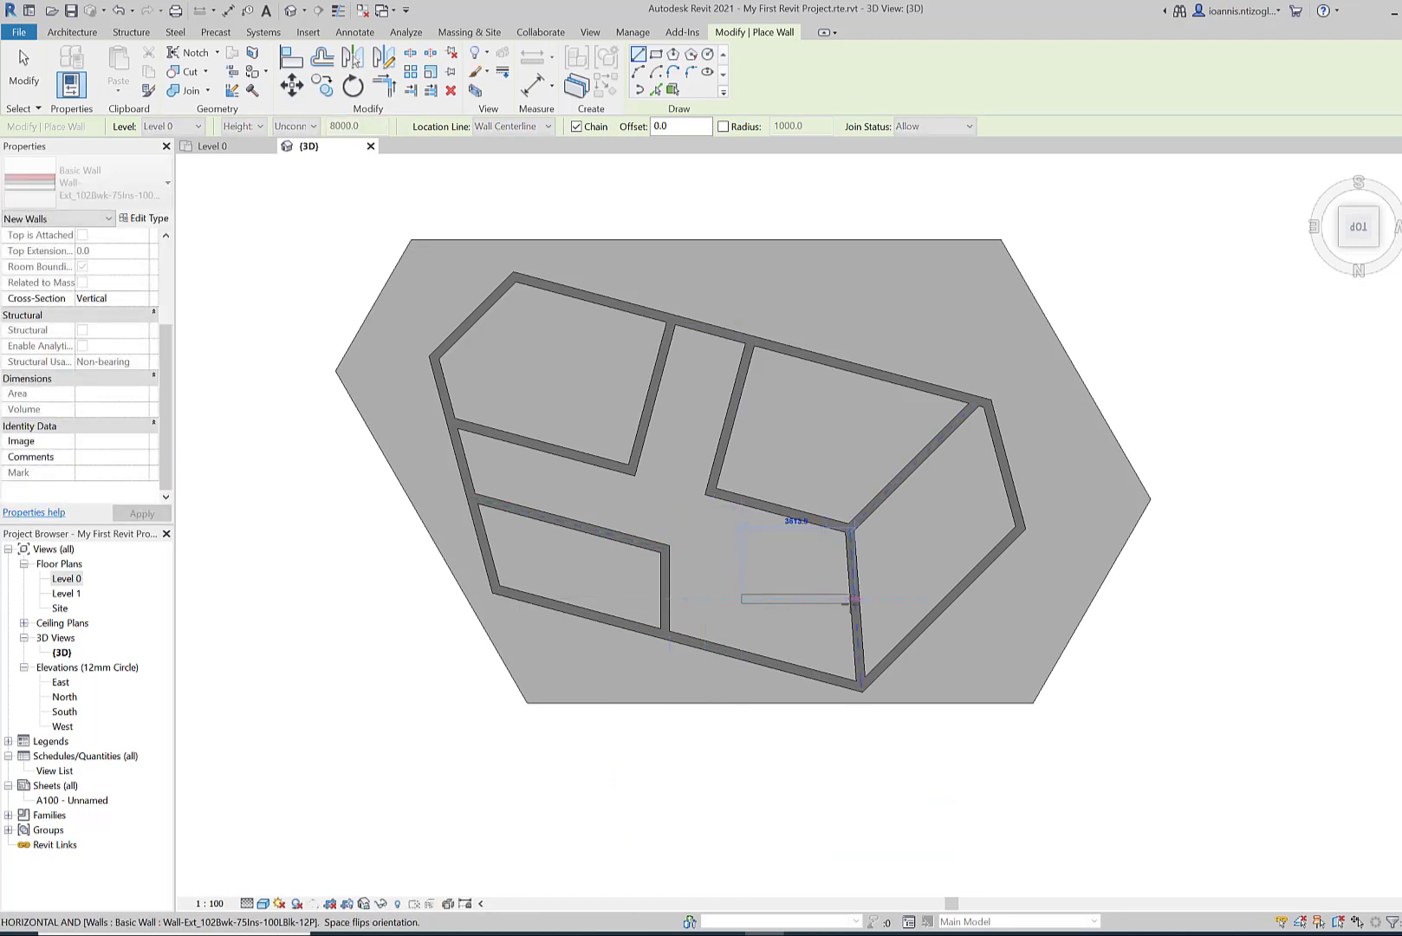
pyautogui.click(851, 599)
pyautogui.press('Escape')
pyautogui.click(741, 599)
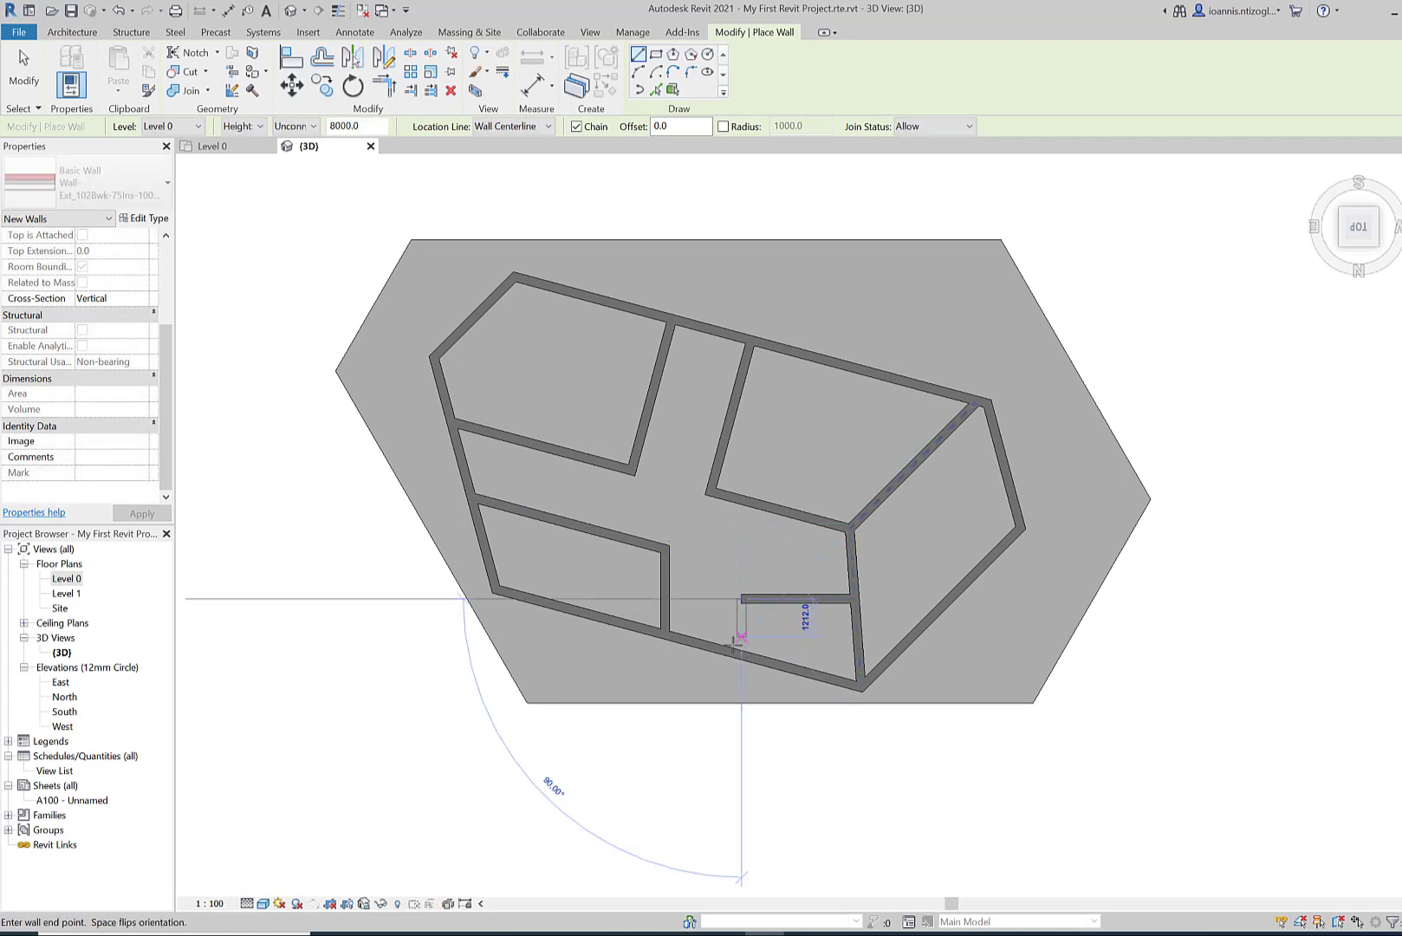
pyautogui.click(740, 652)
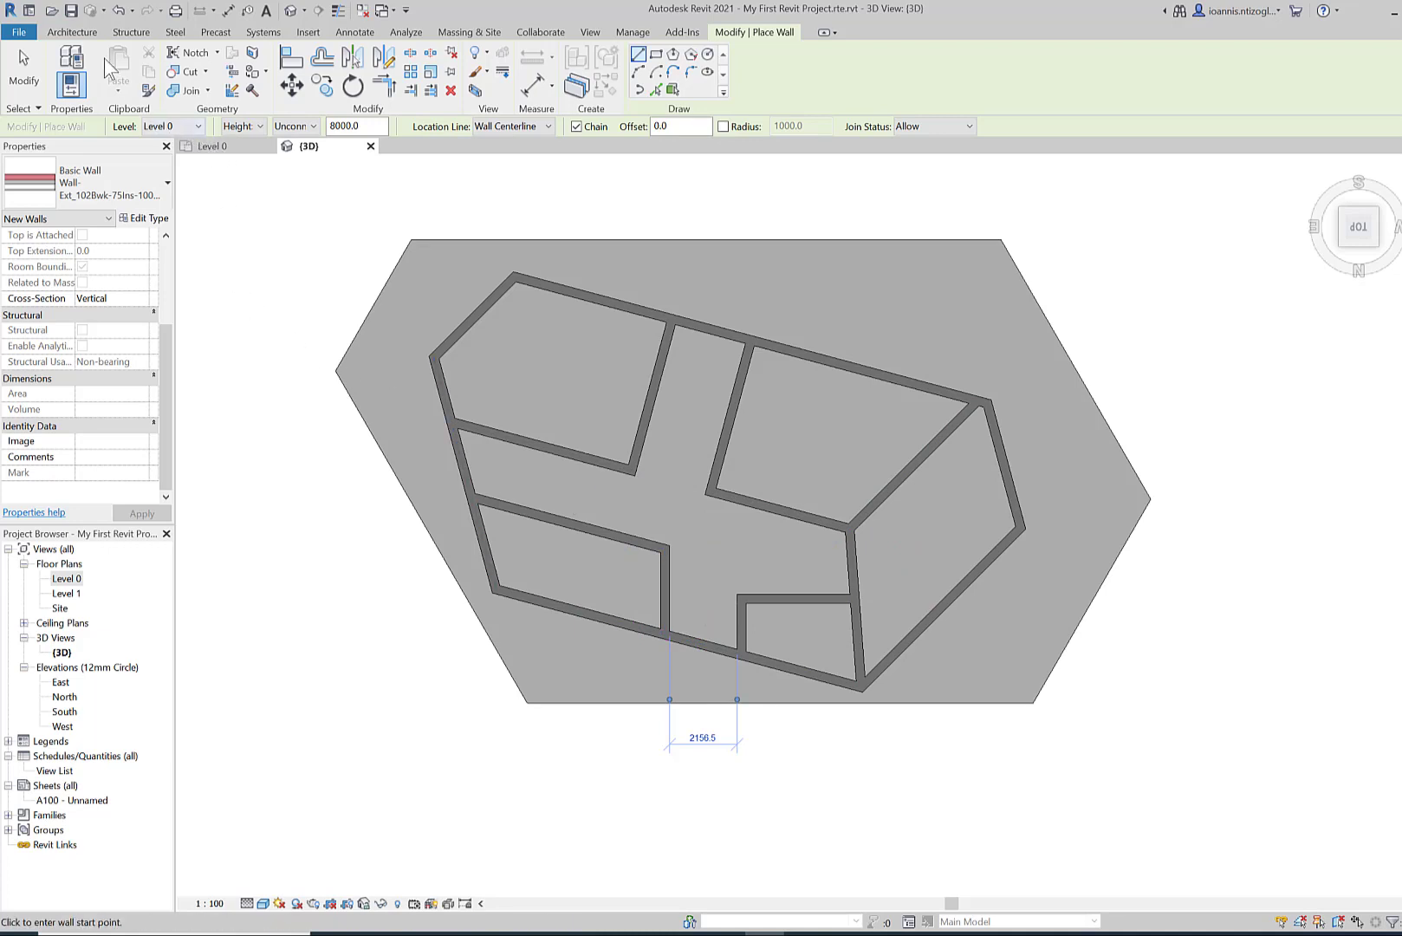
# In the Level 0 floor plan, place a Doors_ExtDbl_Flush 1810x2110mm door in the lower outer wall, centred at the corridor's end
pyautogui.click(72, 35)
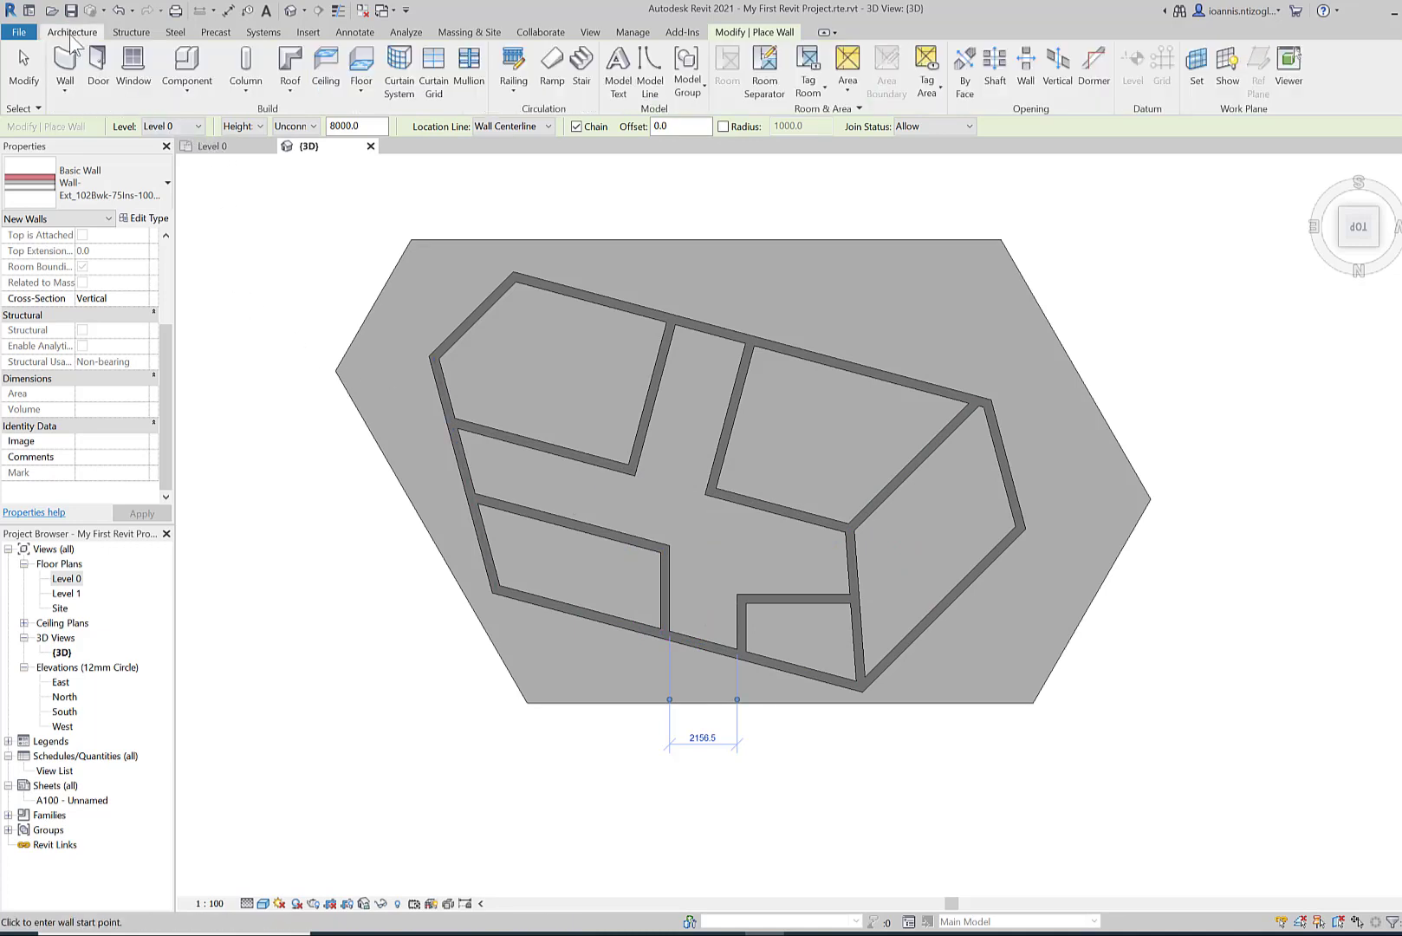
pyautogui.click(90, 85)
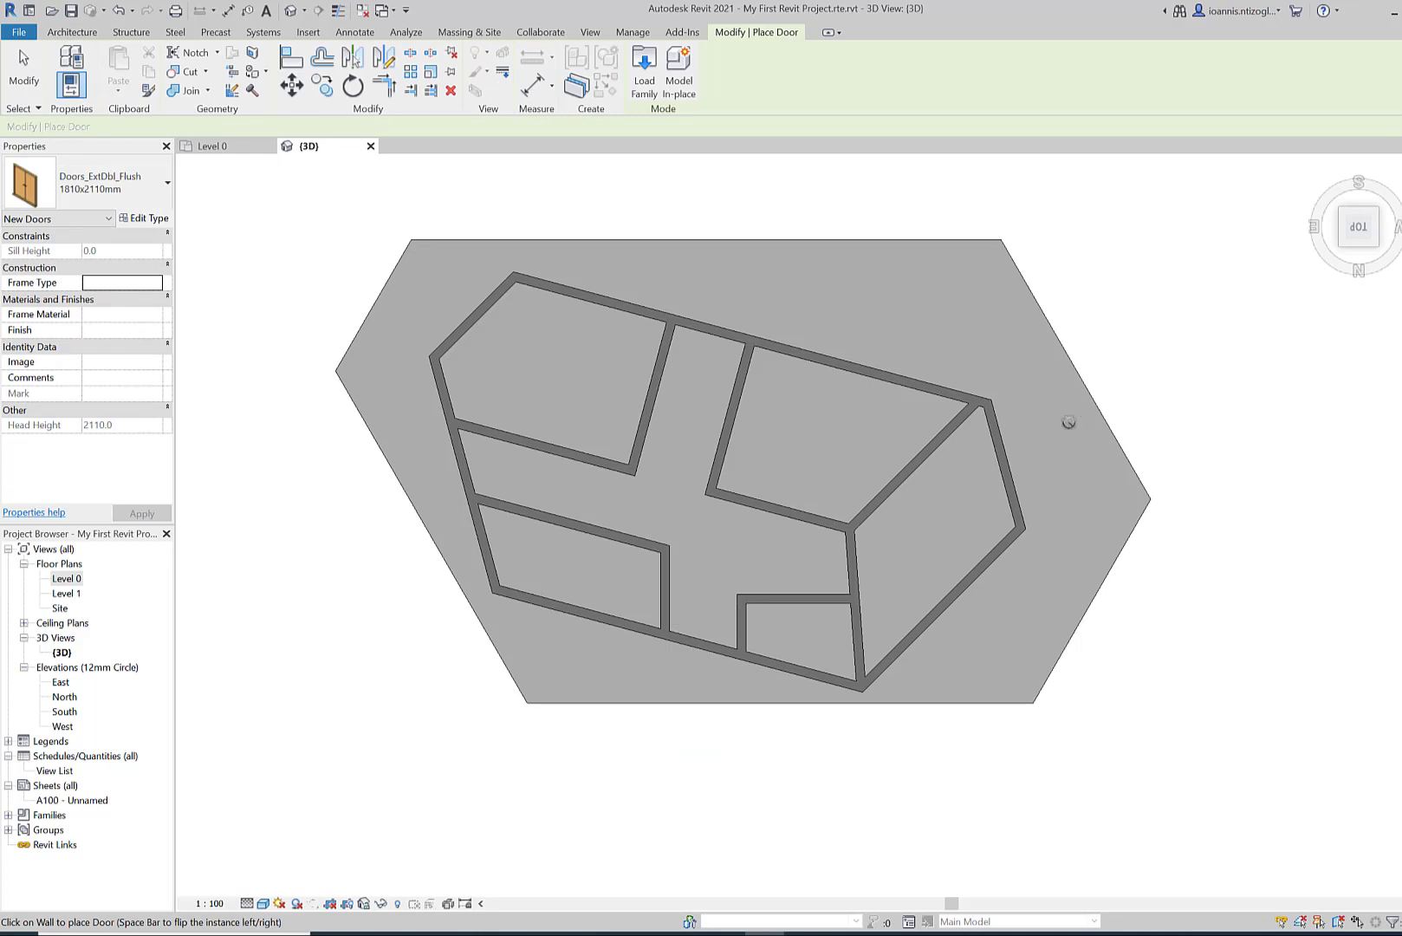
pyautogui.click(214, 149)
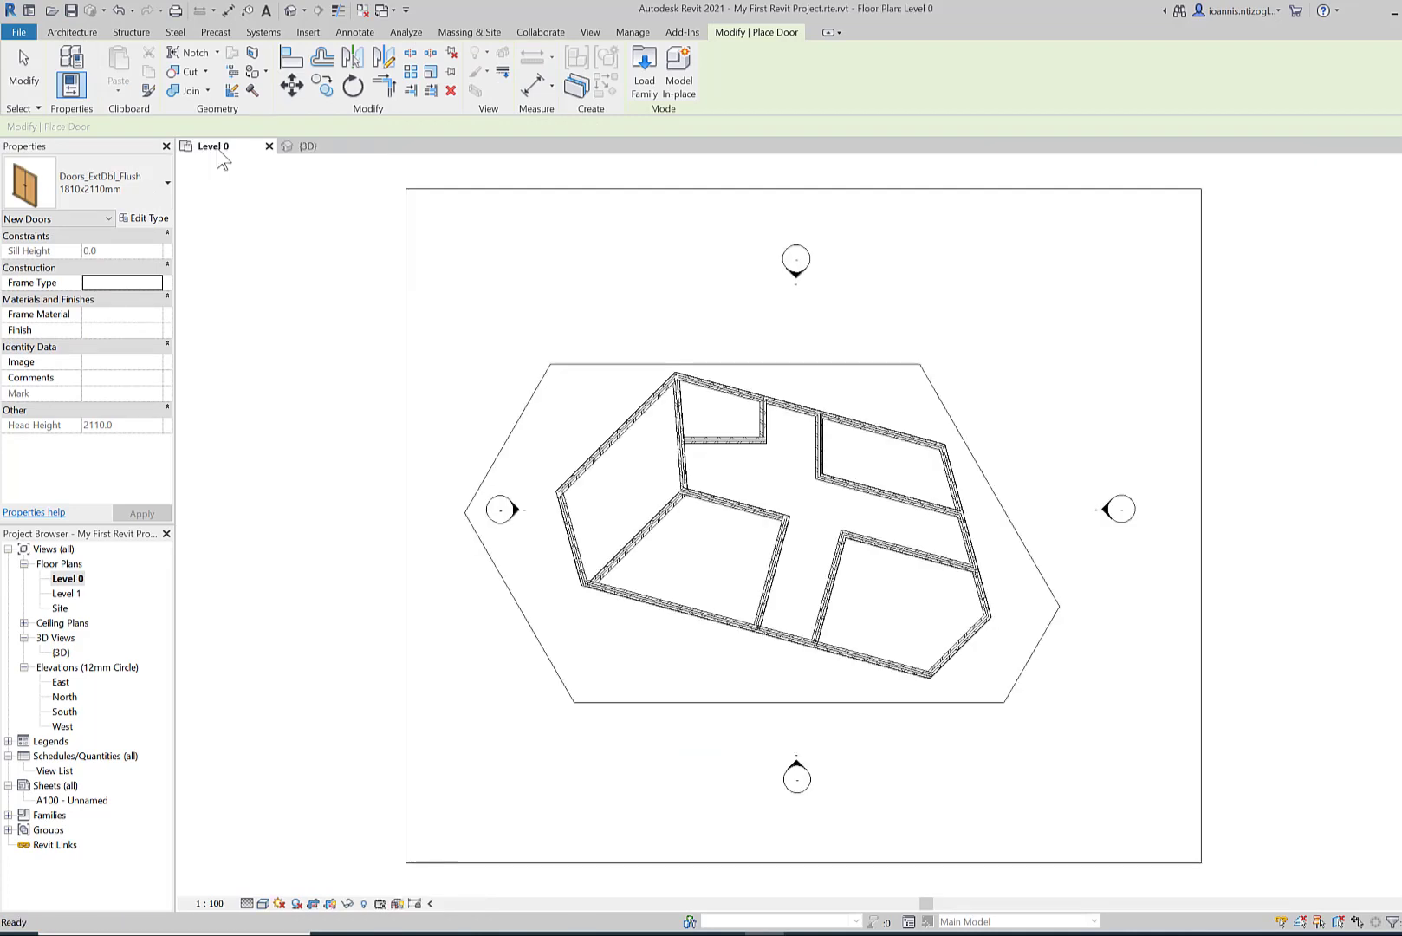
pyautogui.click(790, 632)
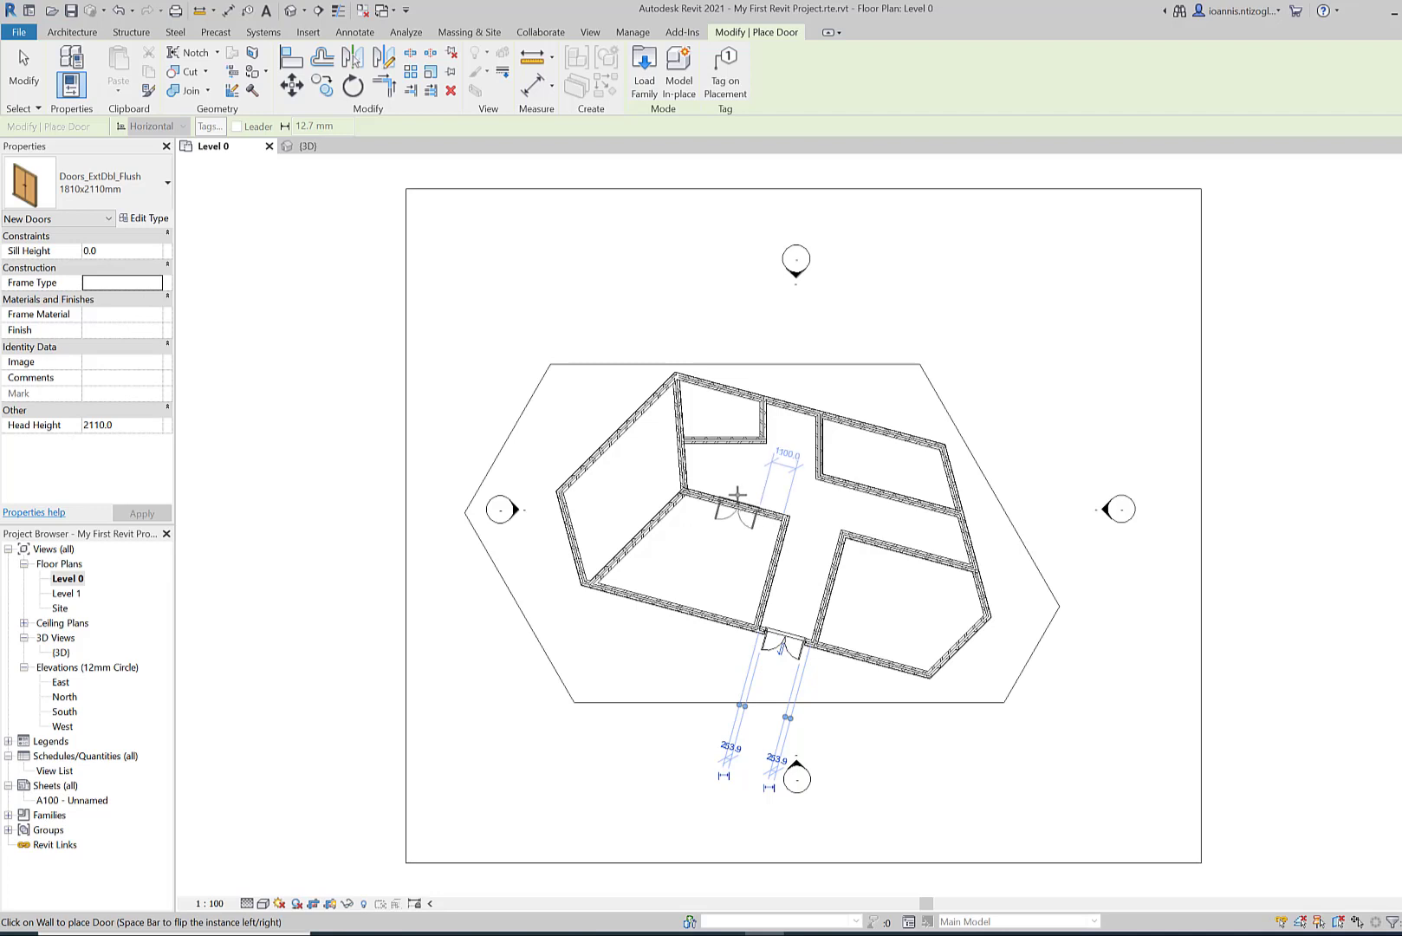
# Place Doors_ExtDbl_Flush 1810x2110mm doors in the interior walls, one opening into each of the five rooms around the hall
pyautogui.click(732, 507)
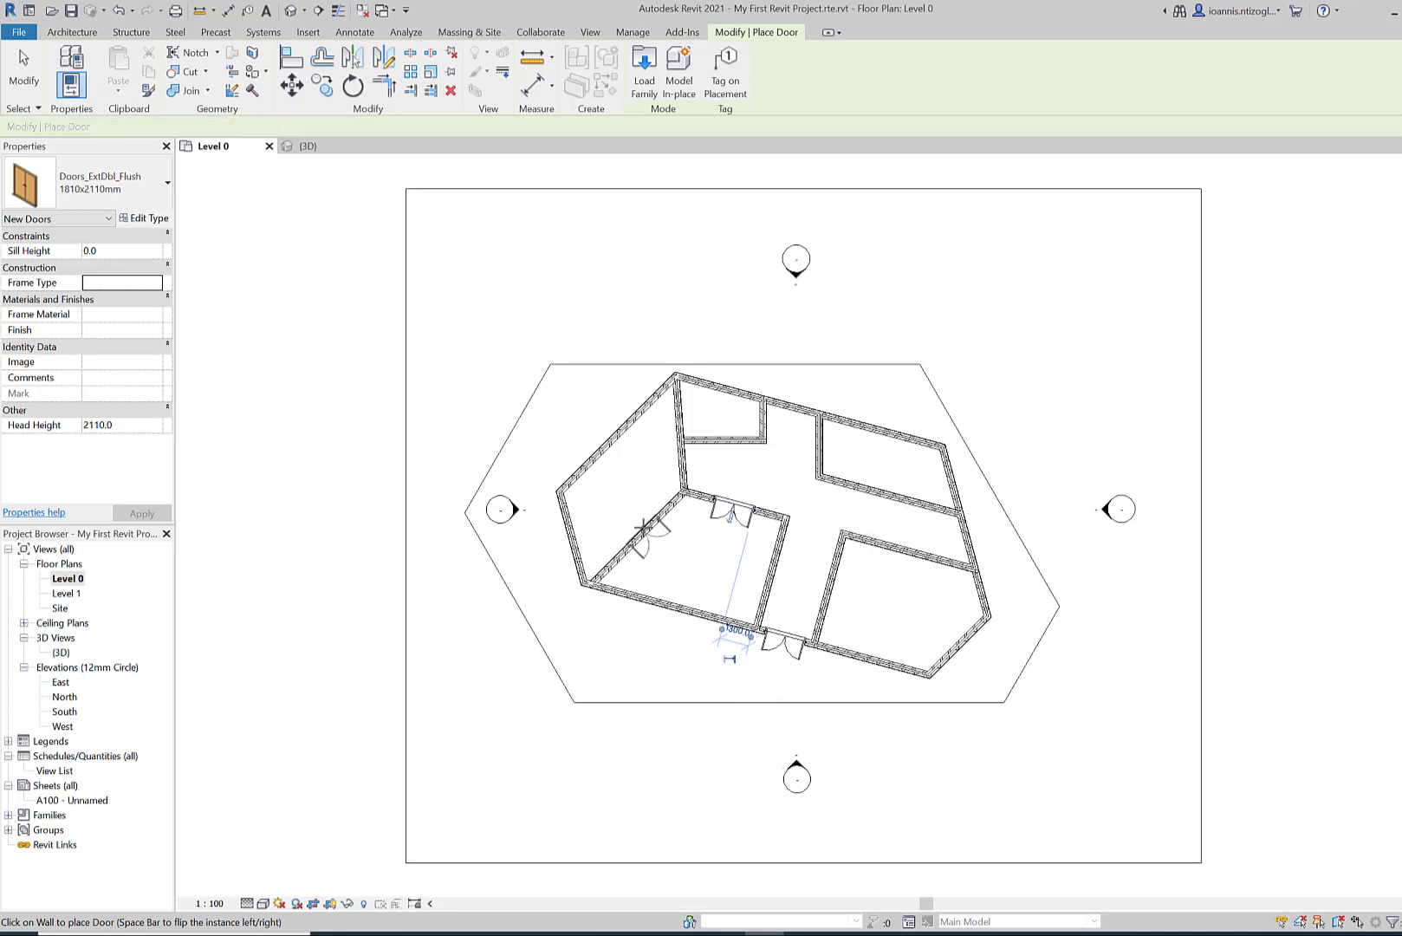
pyautogui.click(674, 467)
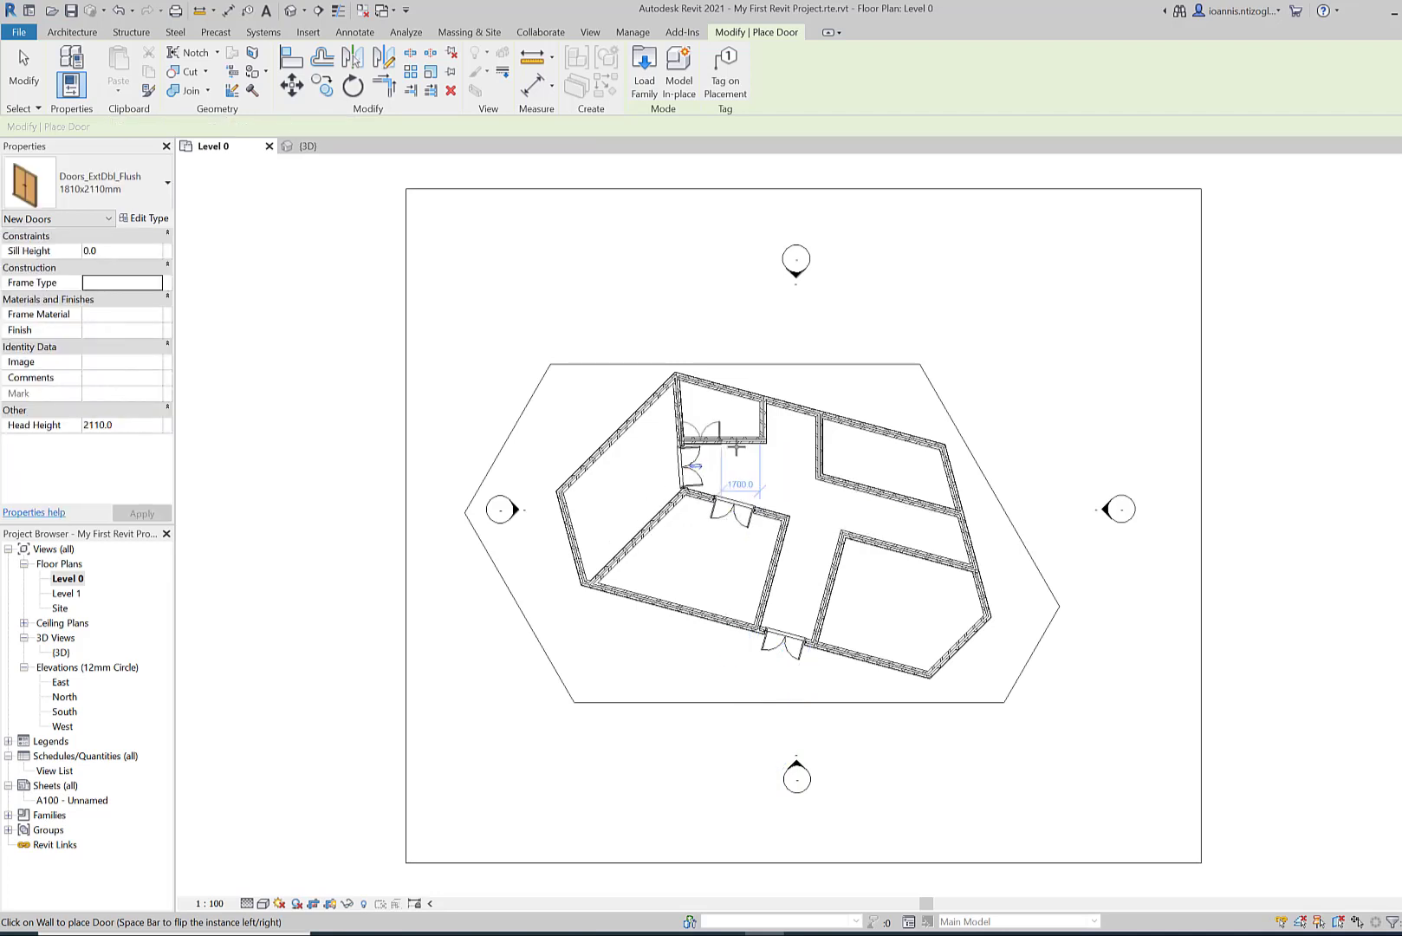
pyautogui.click(737, 447)
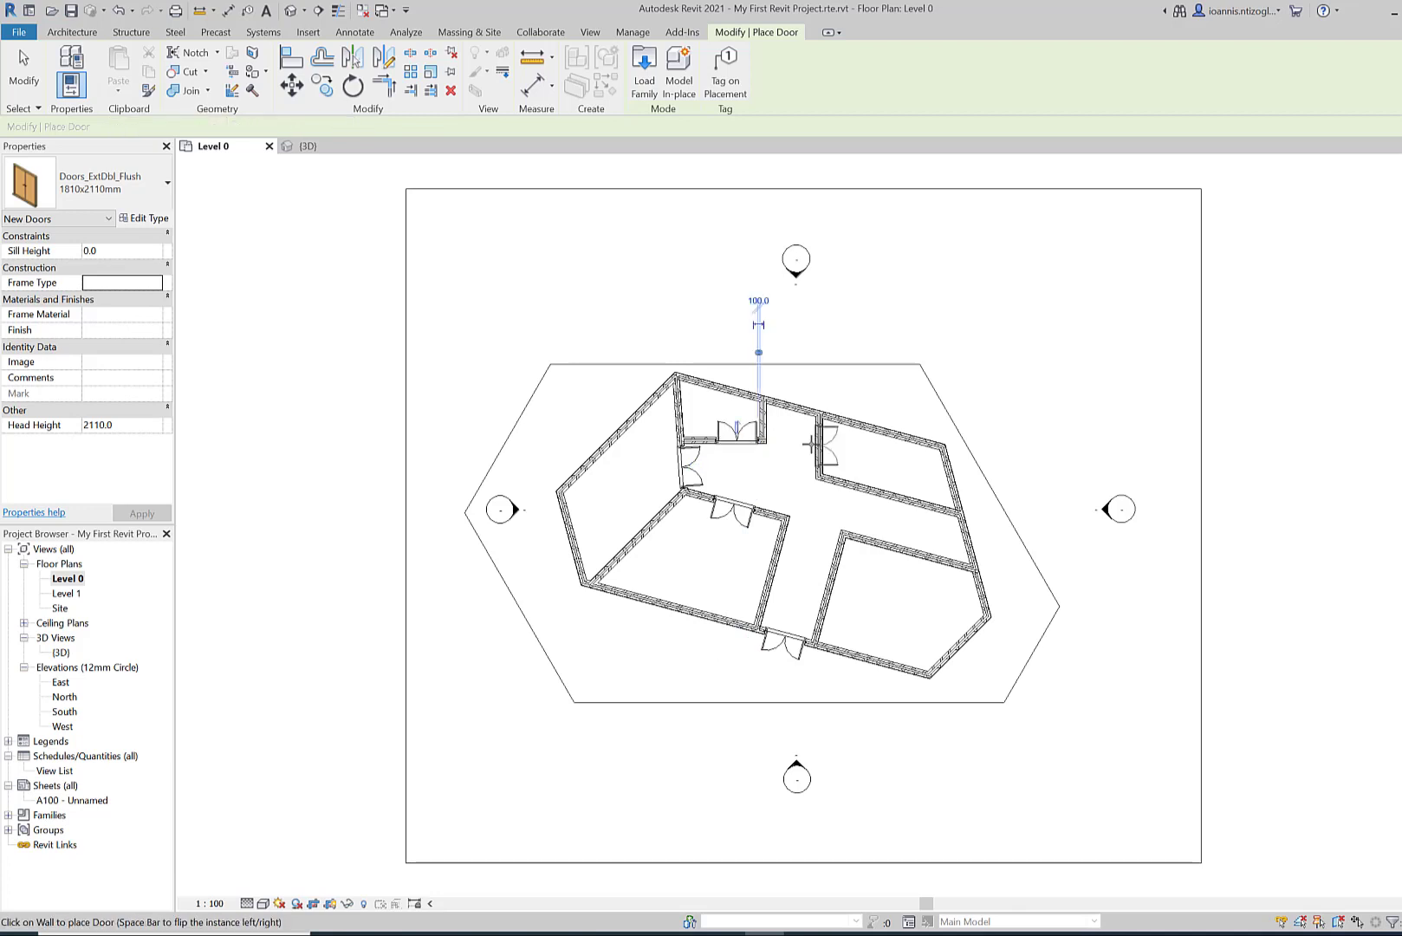
pyautogui.click(809, 443)
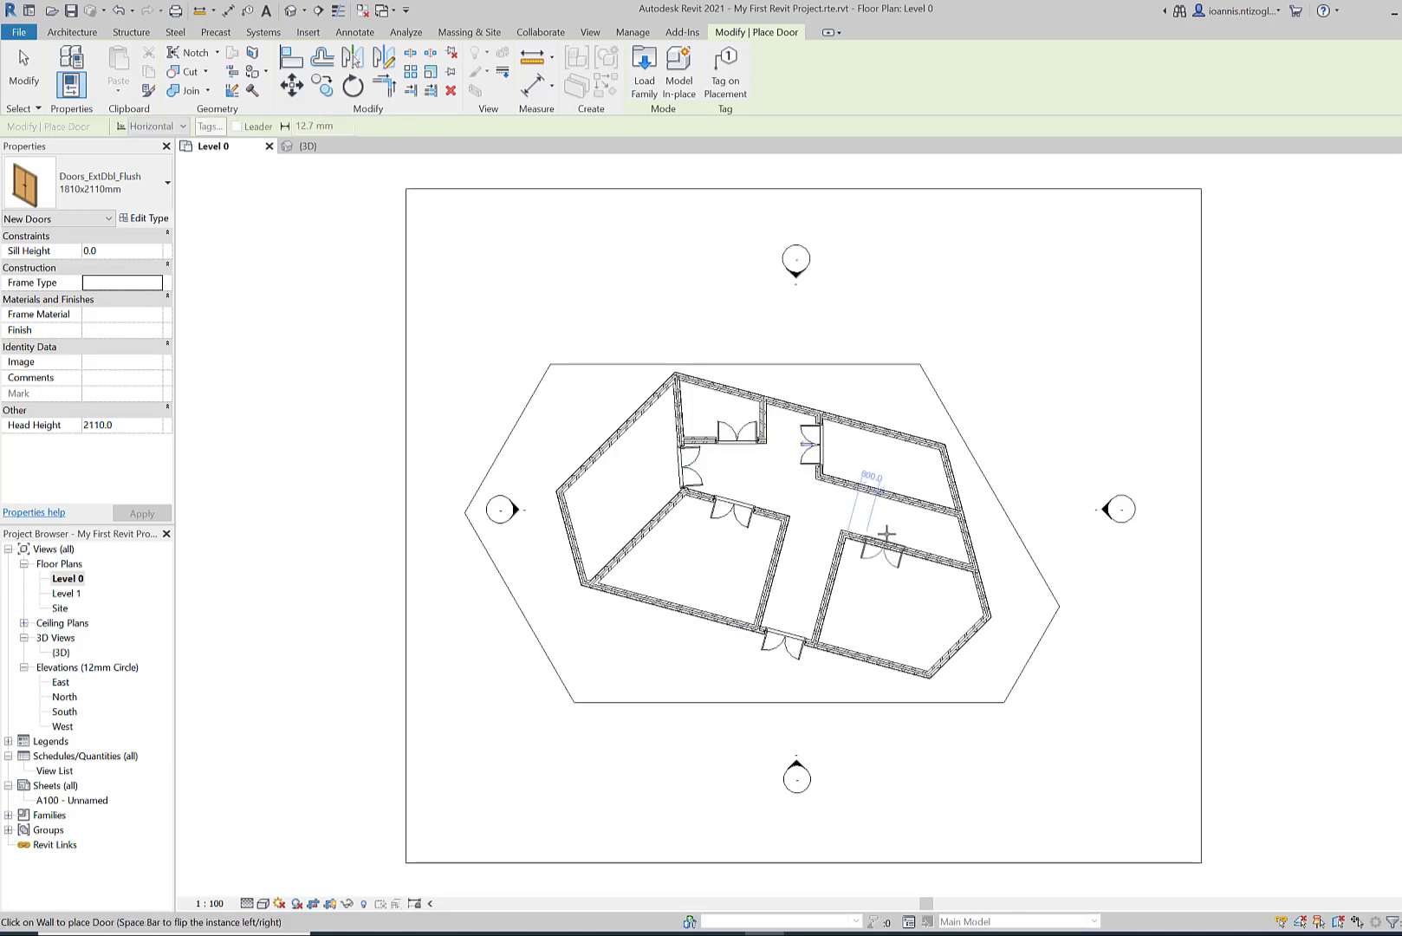
pyautogui.click(834, 574)
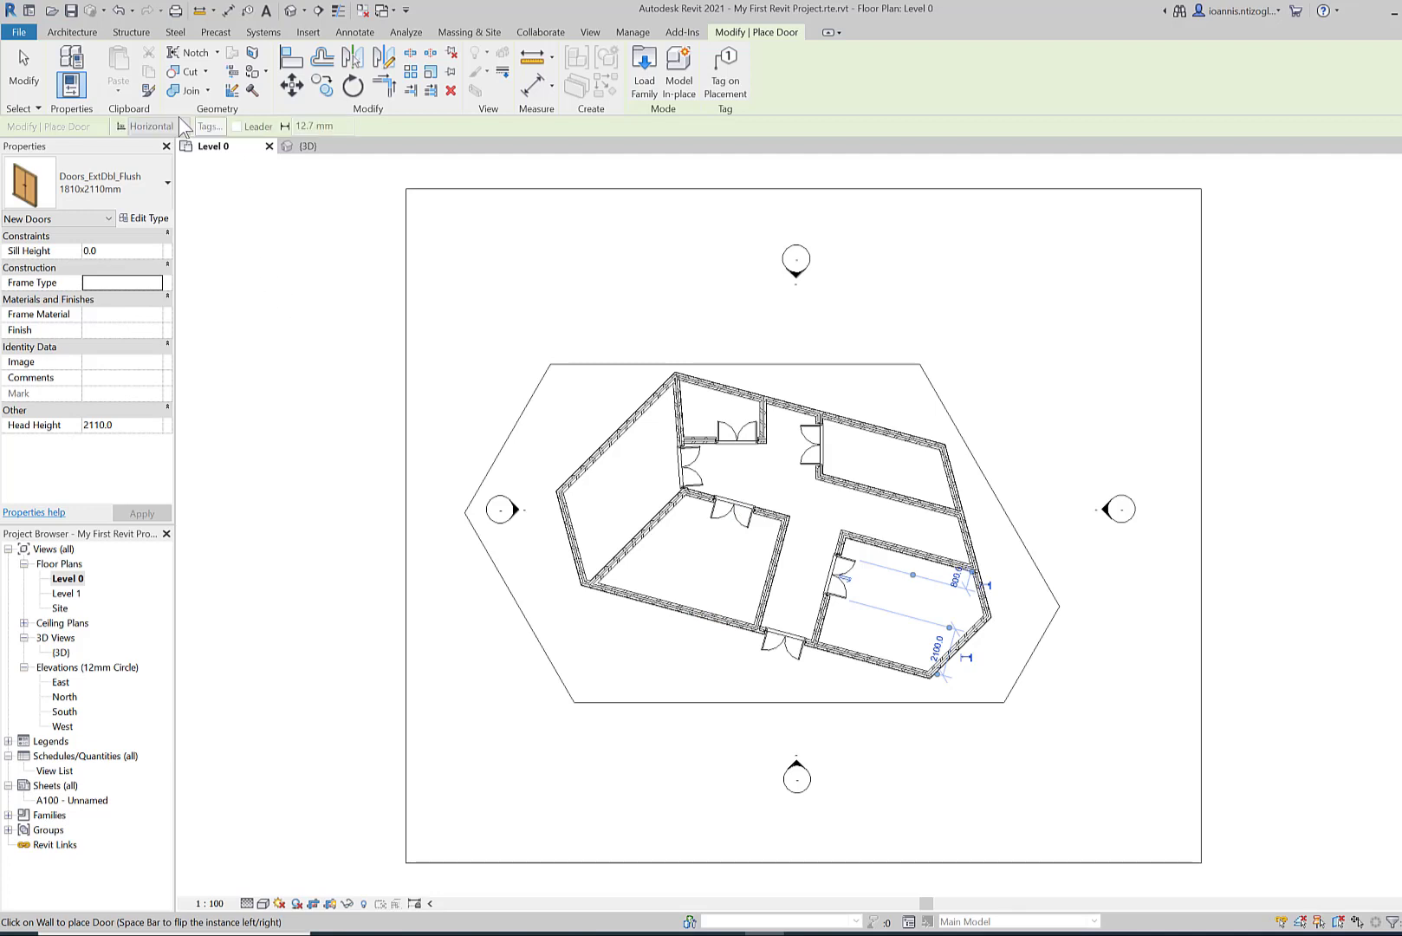
# Place Windows_Sgl_Plain 910x910mm windows in both left outer walls, the upper wall of the two upper rooms, and the right wall of the lower-right room
pyautogui.click(71, 31)
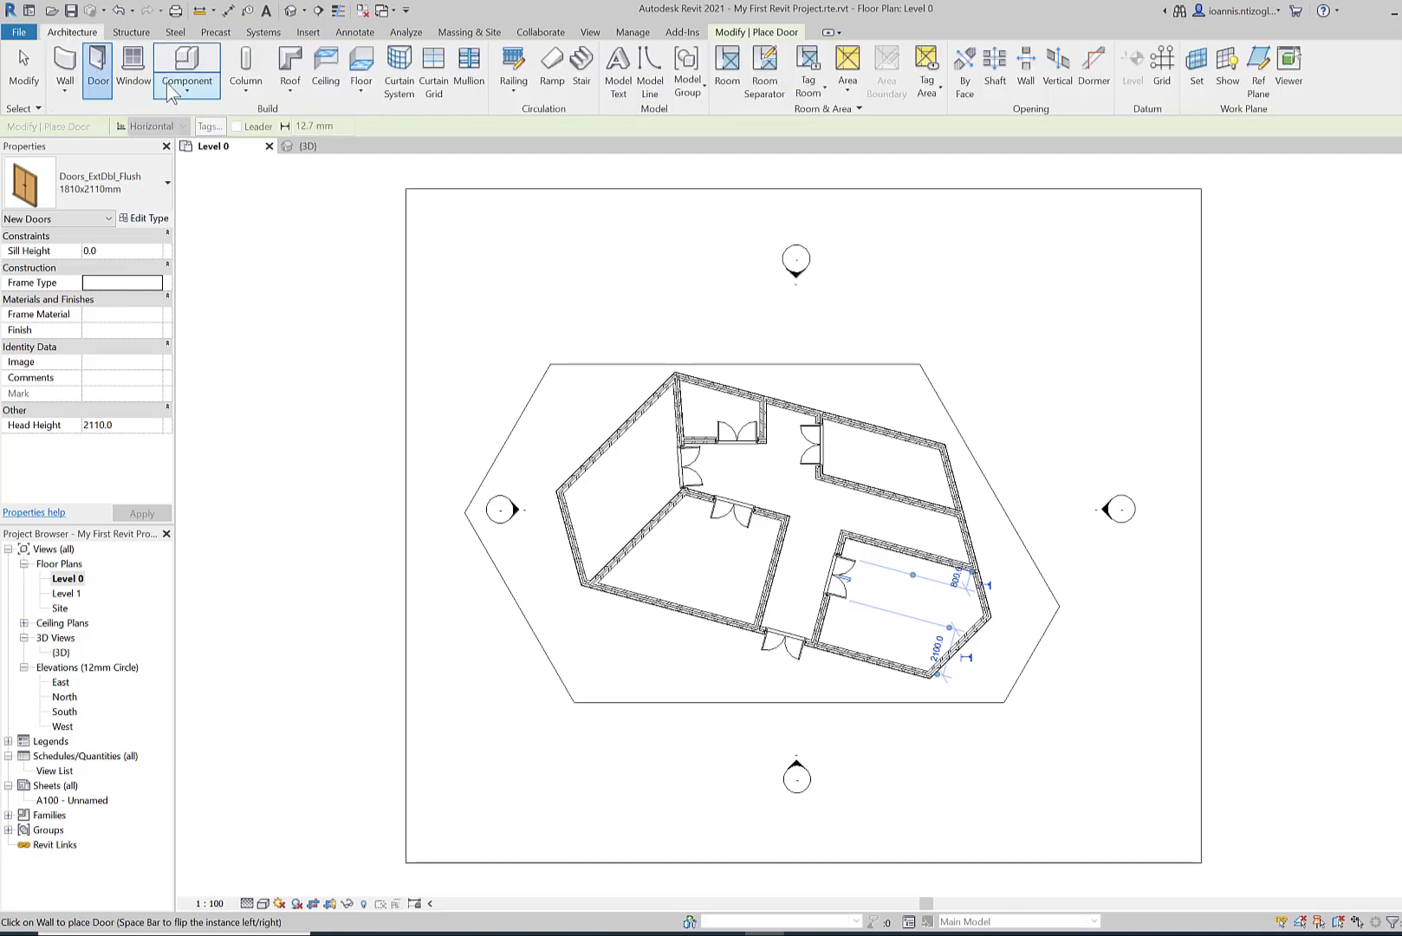
pyautogui.click(134, 71)
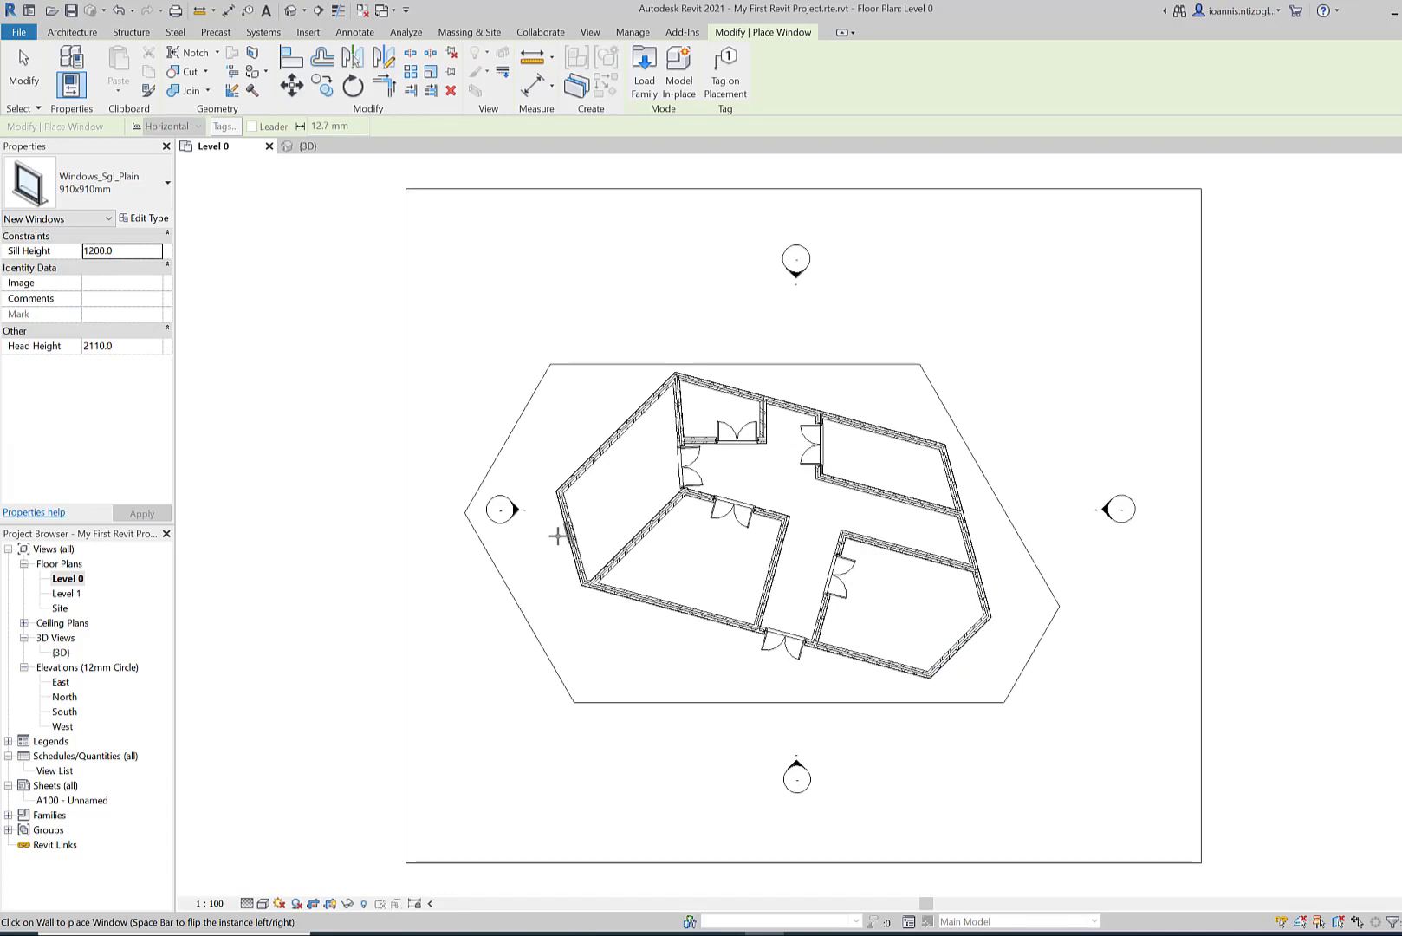
pyautogui.click(603, 433)
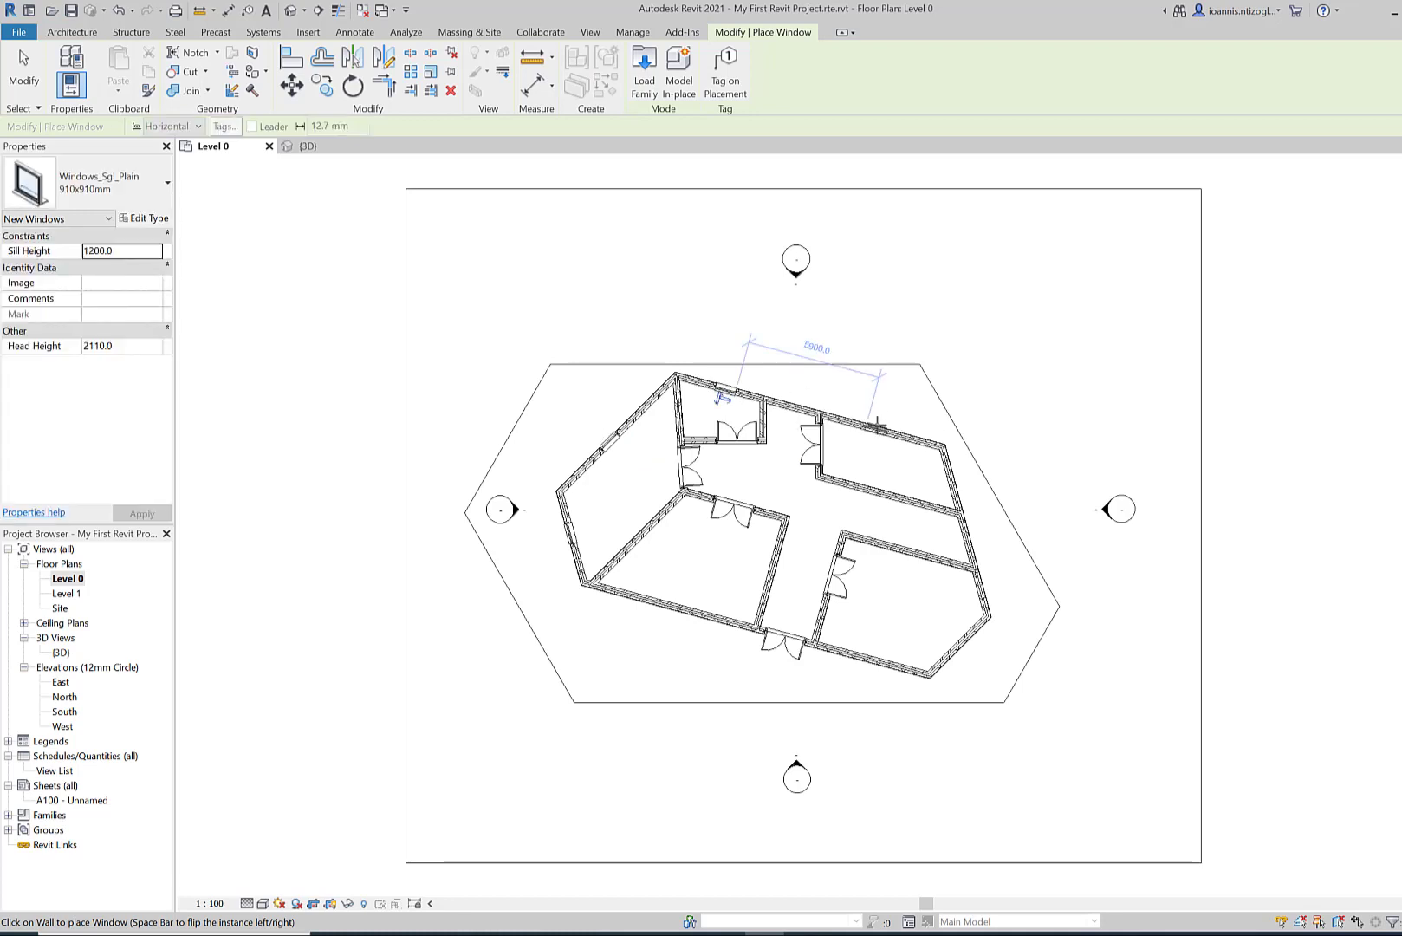
pyautogui.click(722, 397)
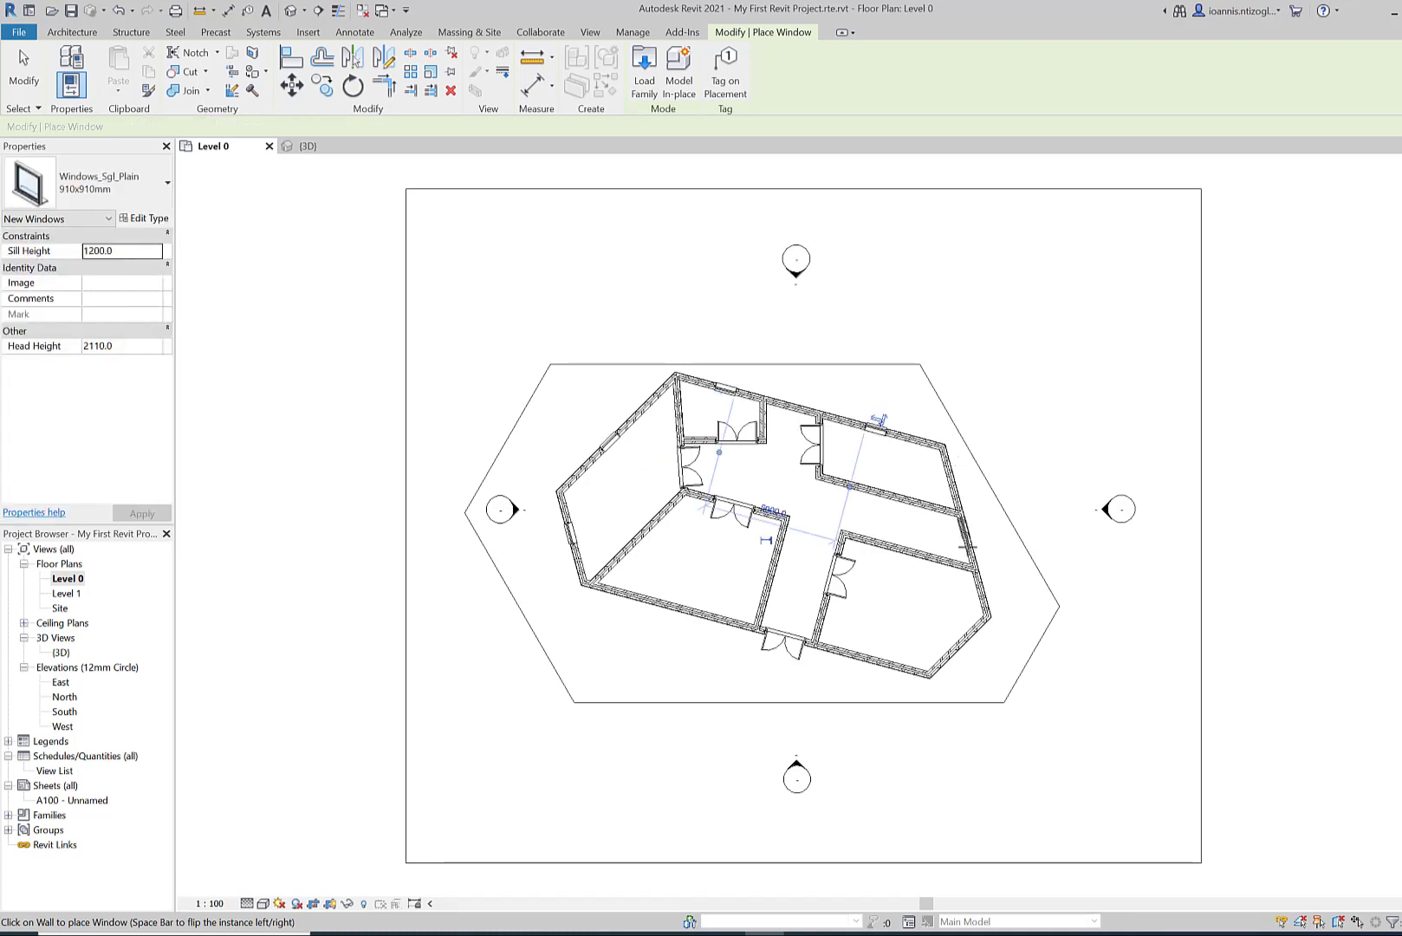
pyautogui.click(988, 594)
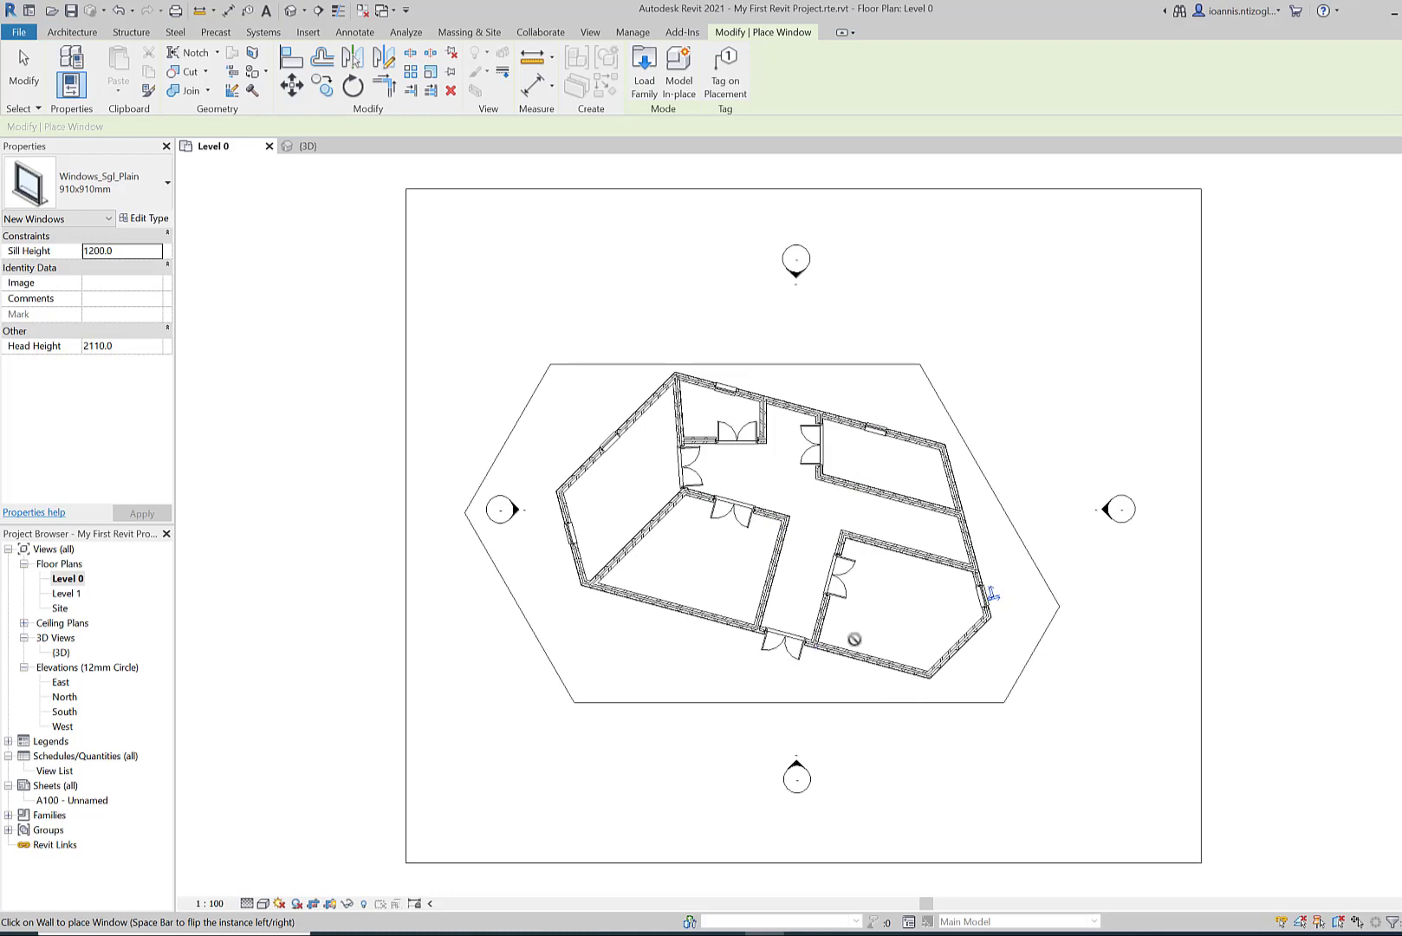
# Add 910x910mm windows in the lower-right diagonal wall, the lower wall of both lower rooms, and the upper wall between the two upper rooms
pyautogui.click(958, 652)
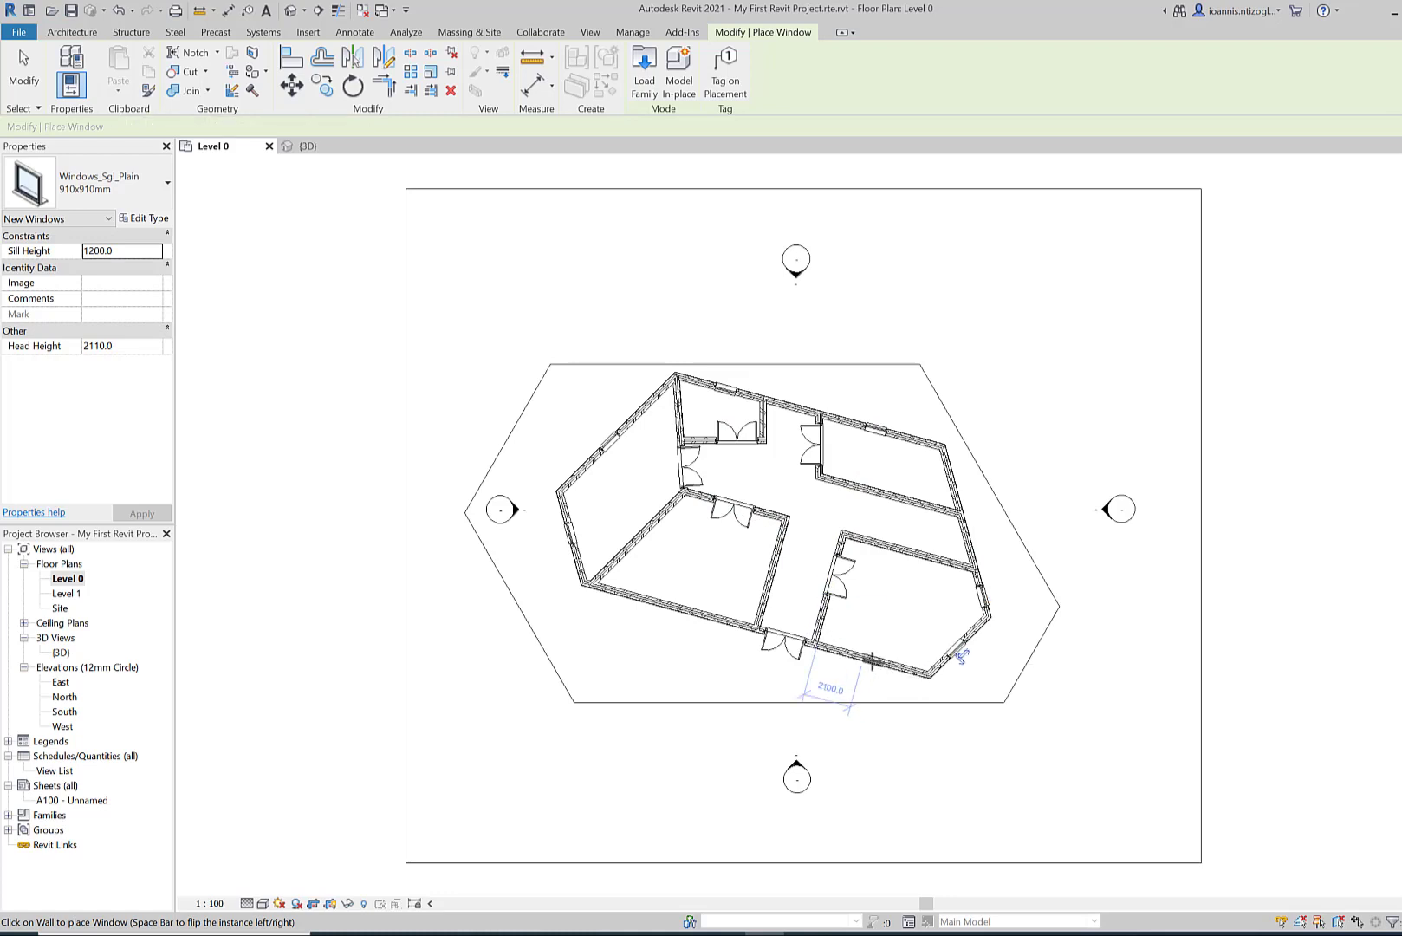
pyautogui.click(870, 663)
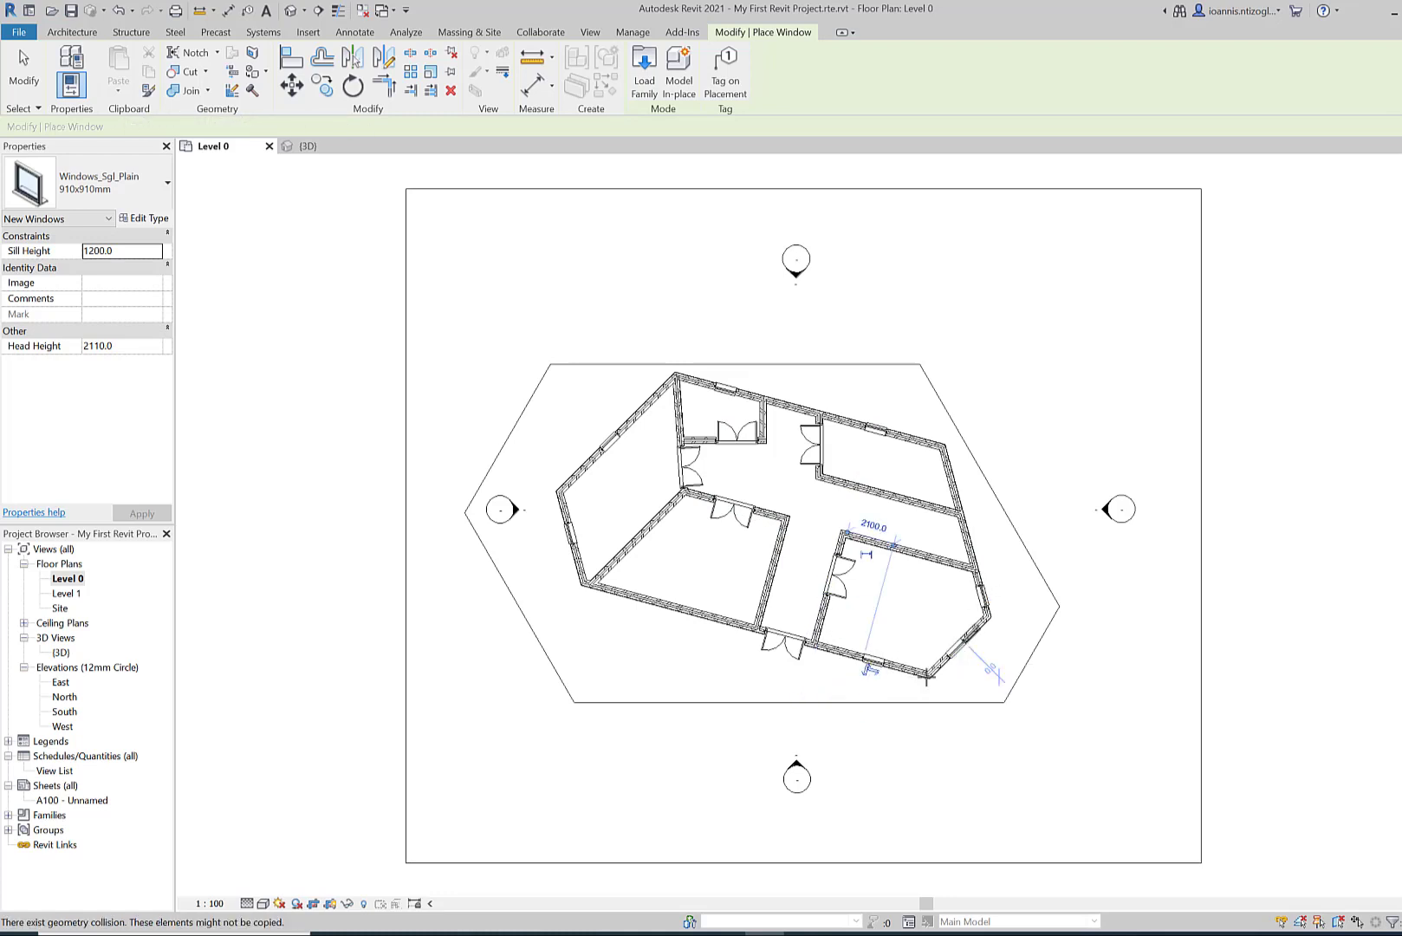
pyautogui.click(685, 604)
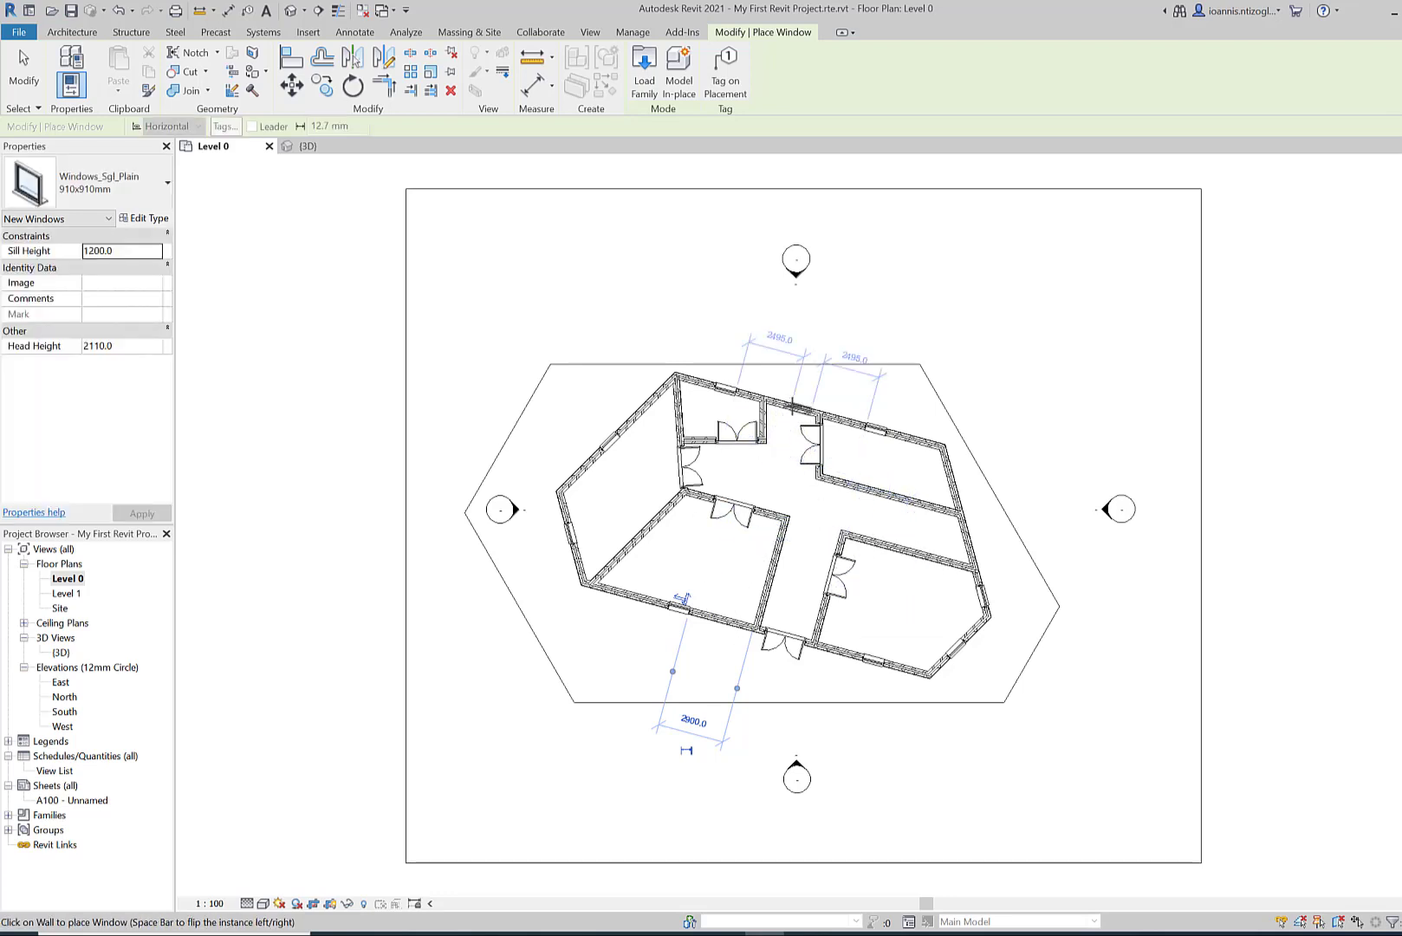
pyautogui.click(792, 407)
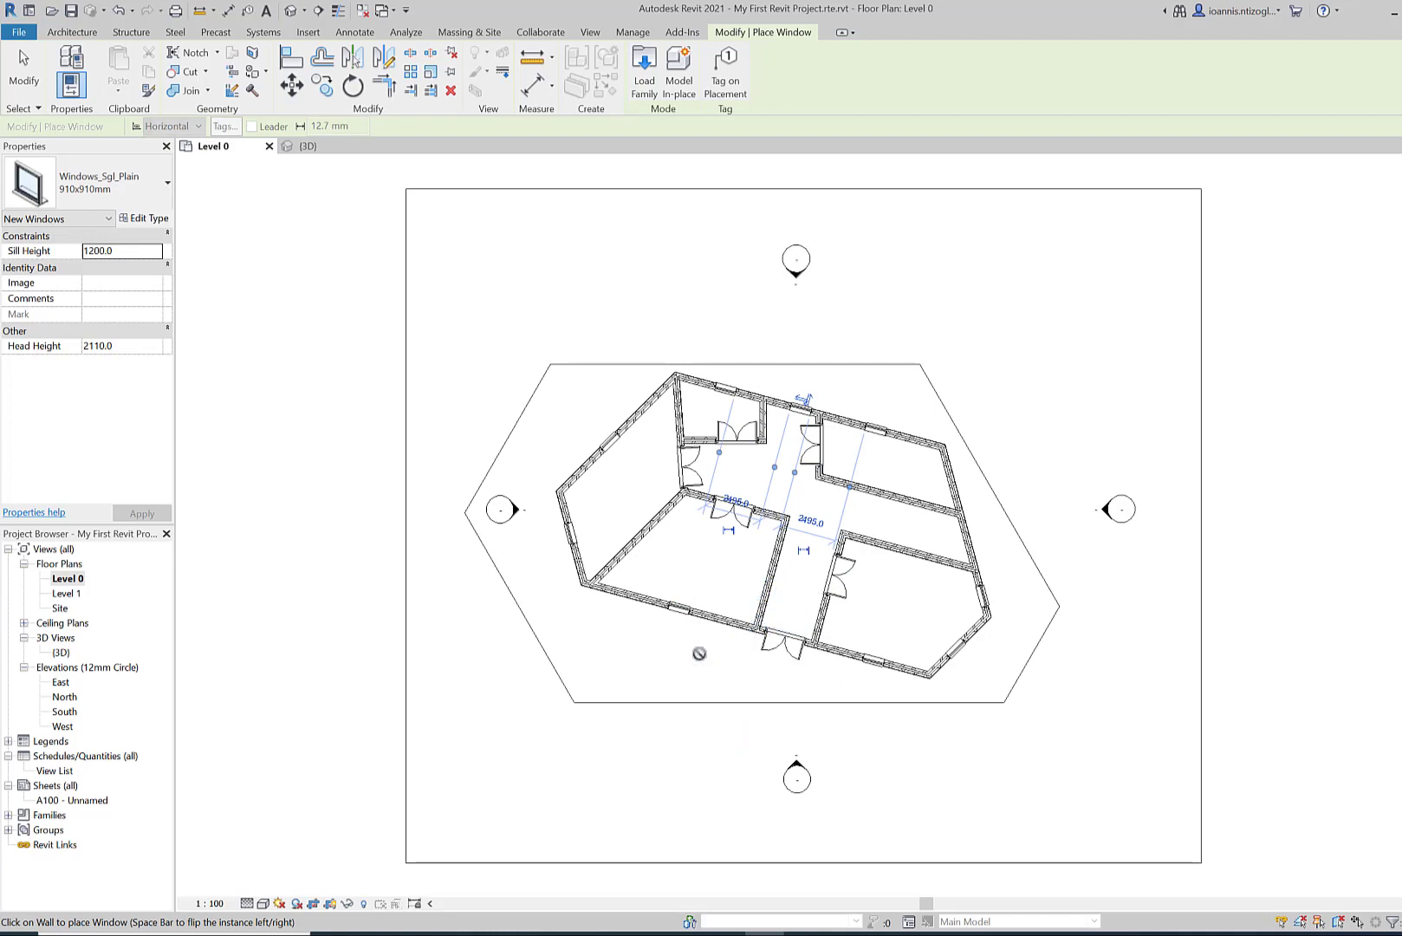
# Orbit the 3D view to face the back wall with its three windows and end window placement
pyautogui.click(104, 183)
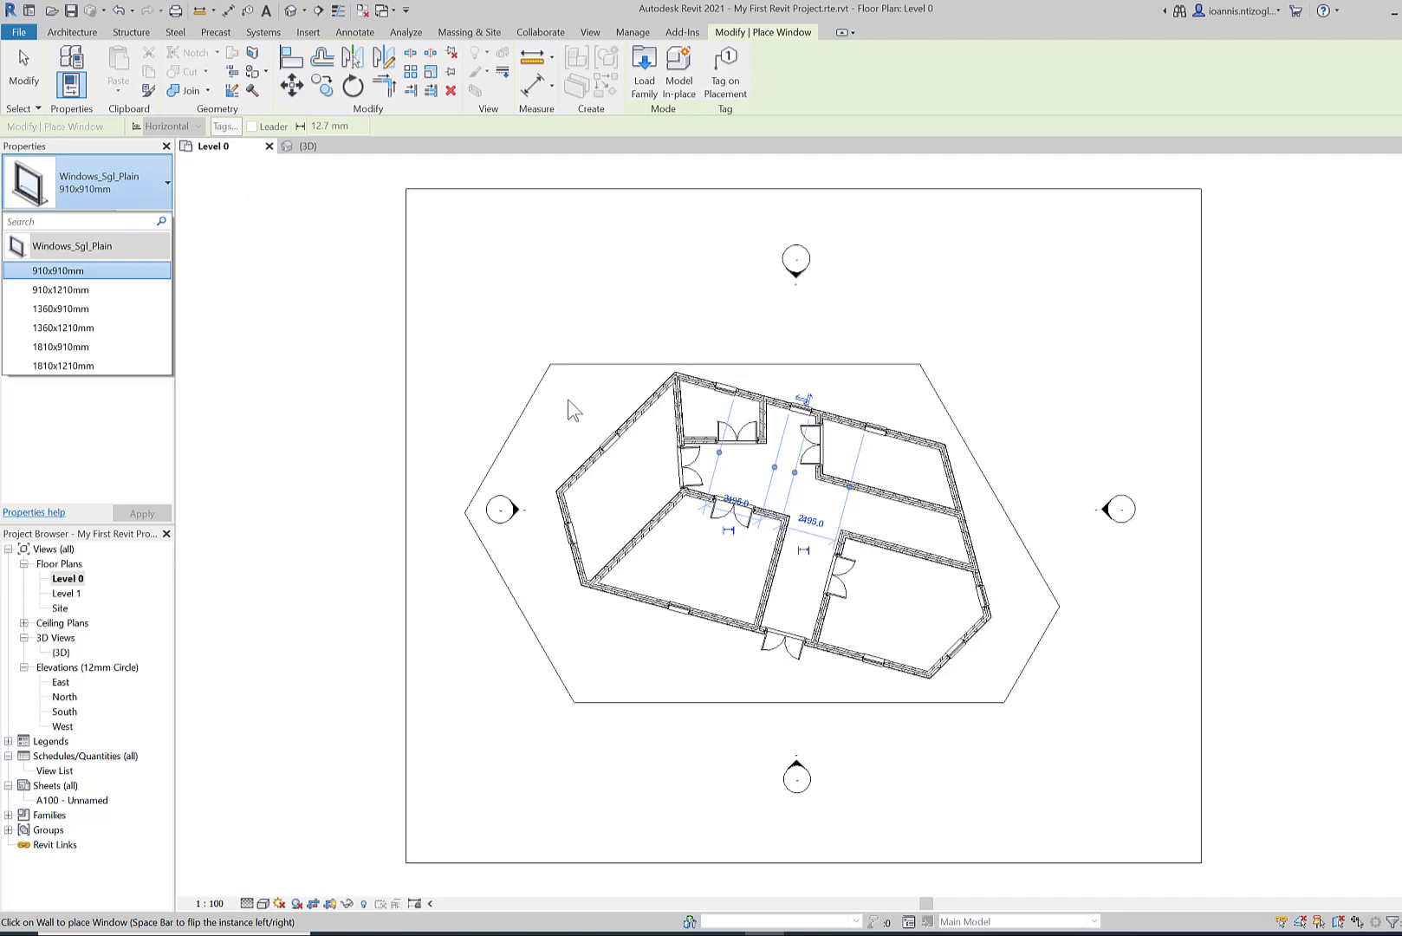
pyautogui.click(305, 149)
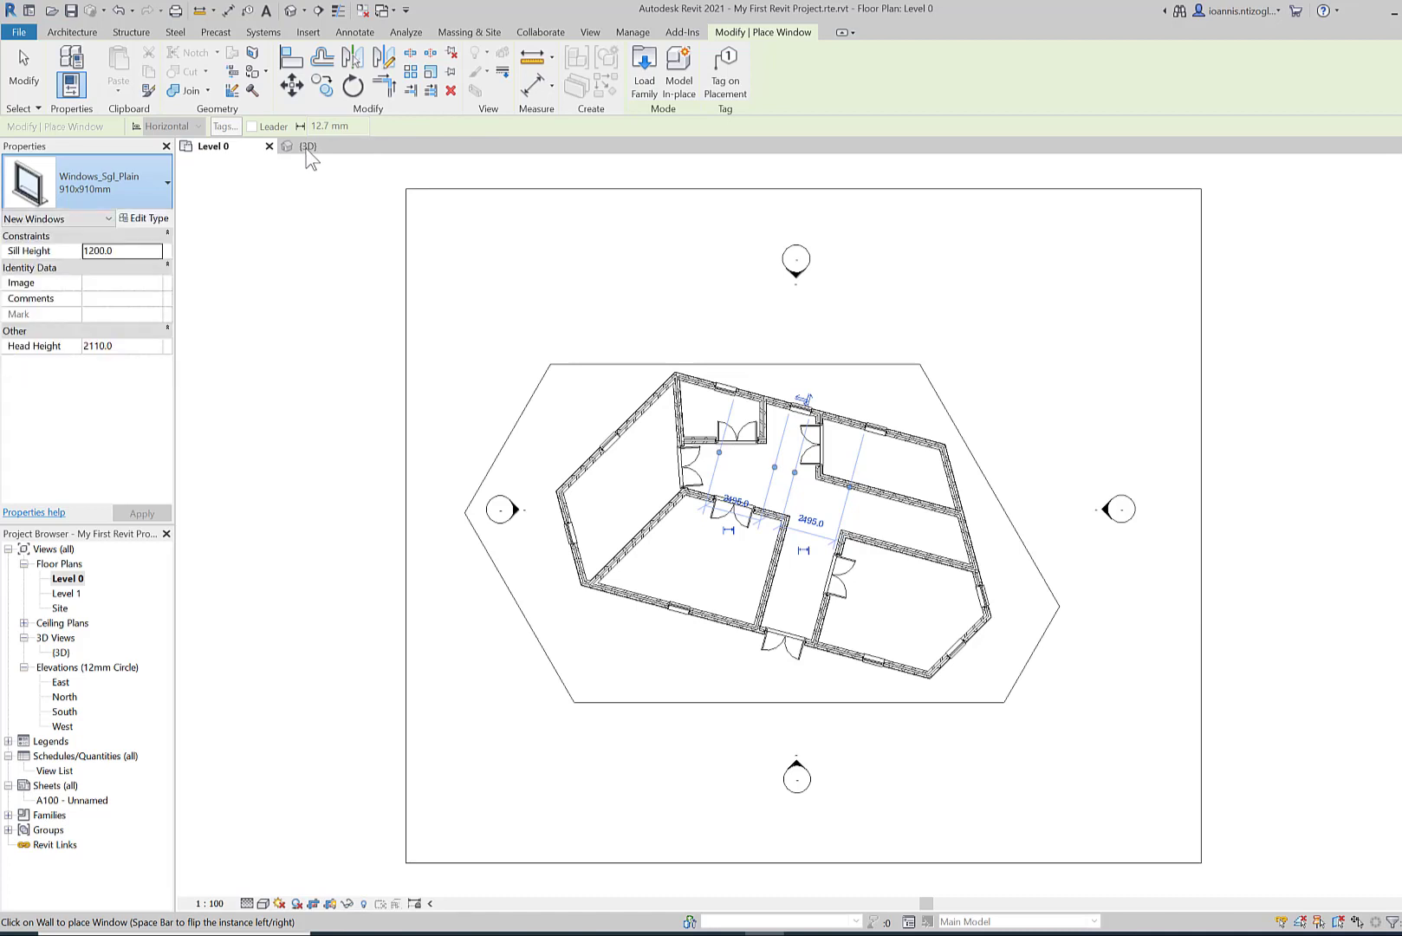
pyautogui.click(310, 148)
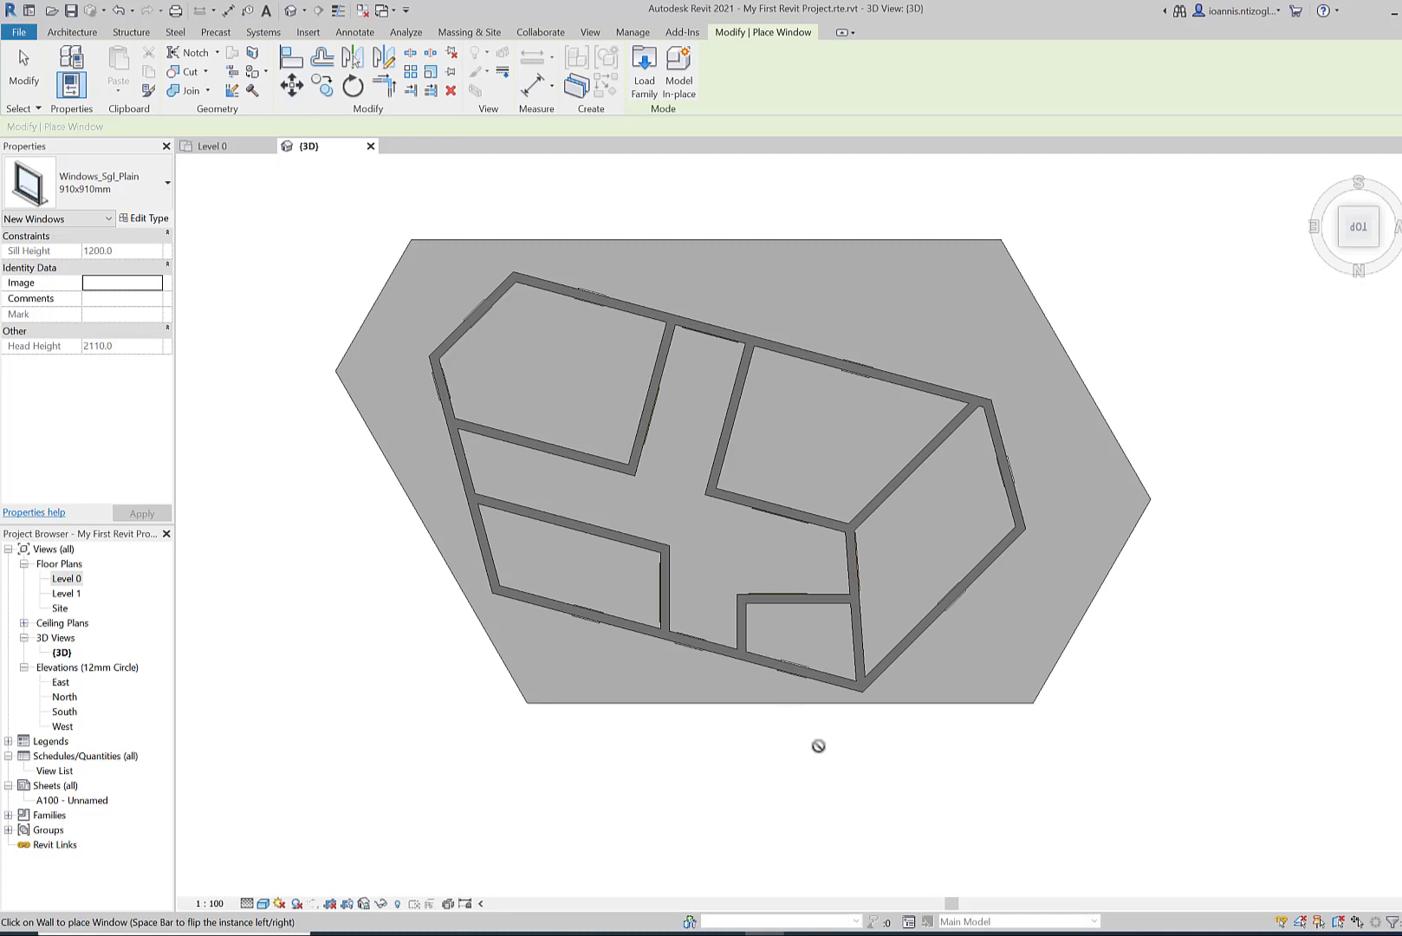
pyautogui.keyDown('shift'); pyautogui.moveTo(818, 745); pyautogui.dragTo(885, 163, button='middle'); pyautogui.keyUp('shift')
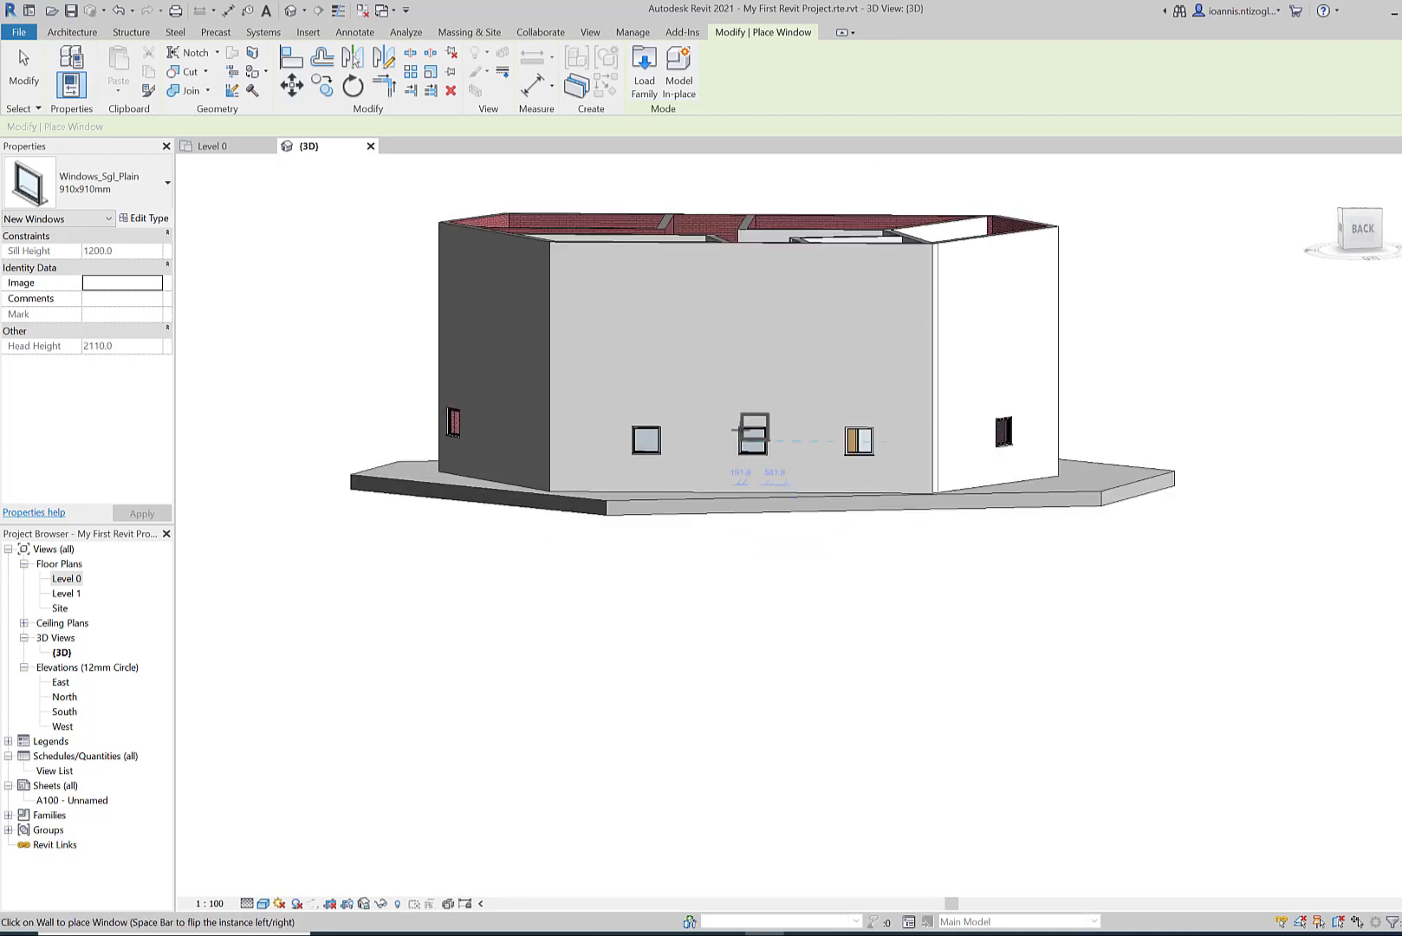
pyautogui.click(747, 430)
pyautogui.click(23, 64)
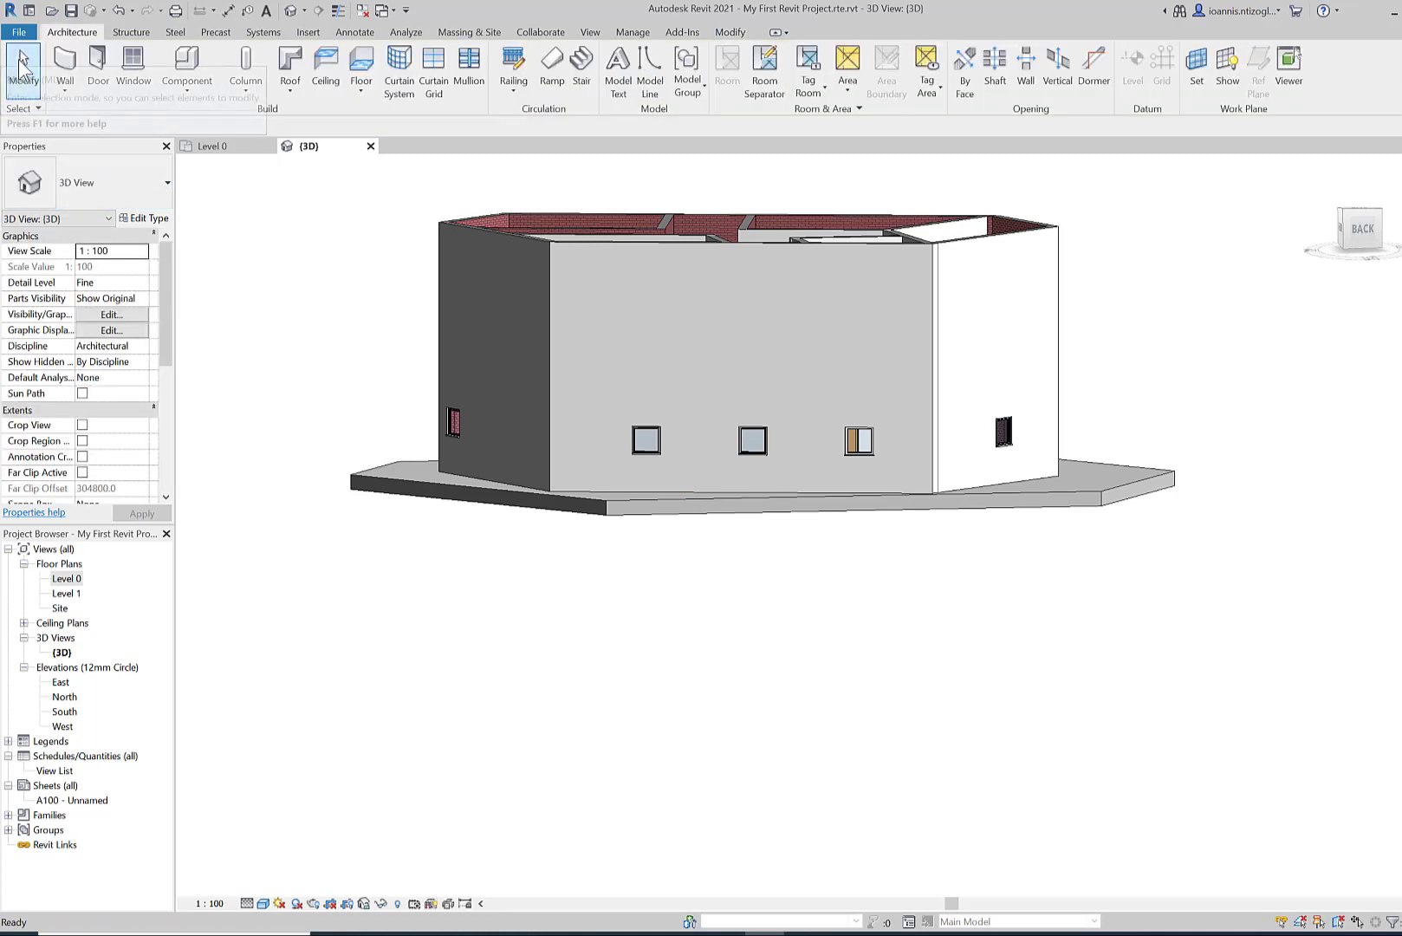
# Nudge the middle window of the back wall up and back down to a sill height of 1400
pyautogui.click(754, 443)
pyautogui.press('Up')
pyautogui.press('Up')
pyautogui.press('Up')
pyautogui.press('Up')
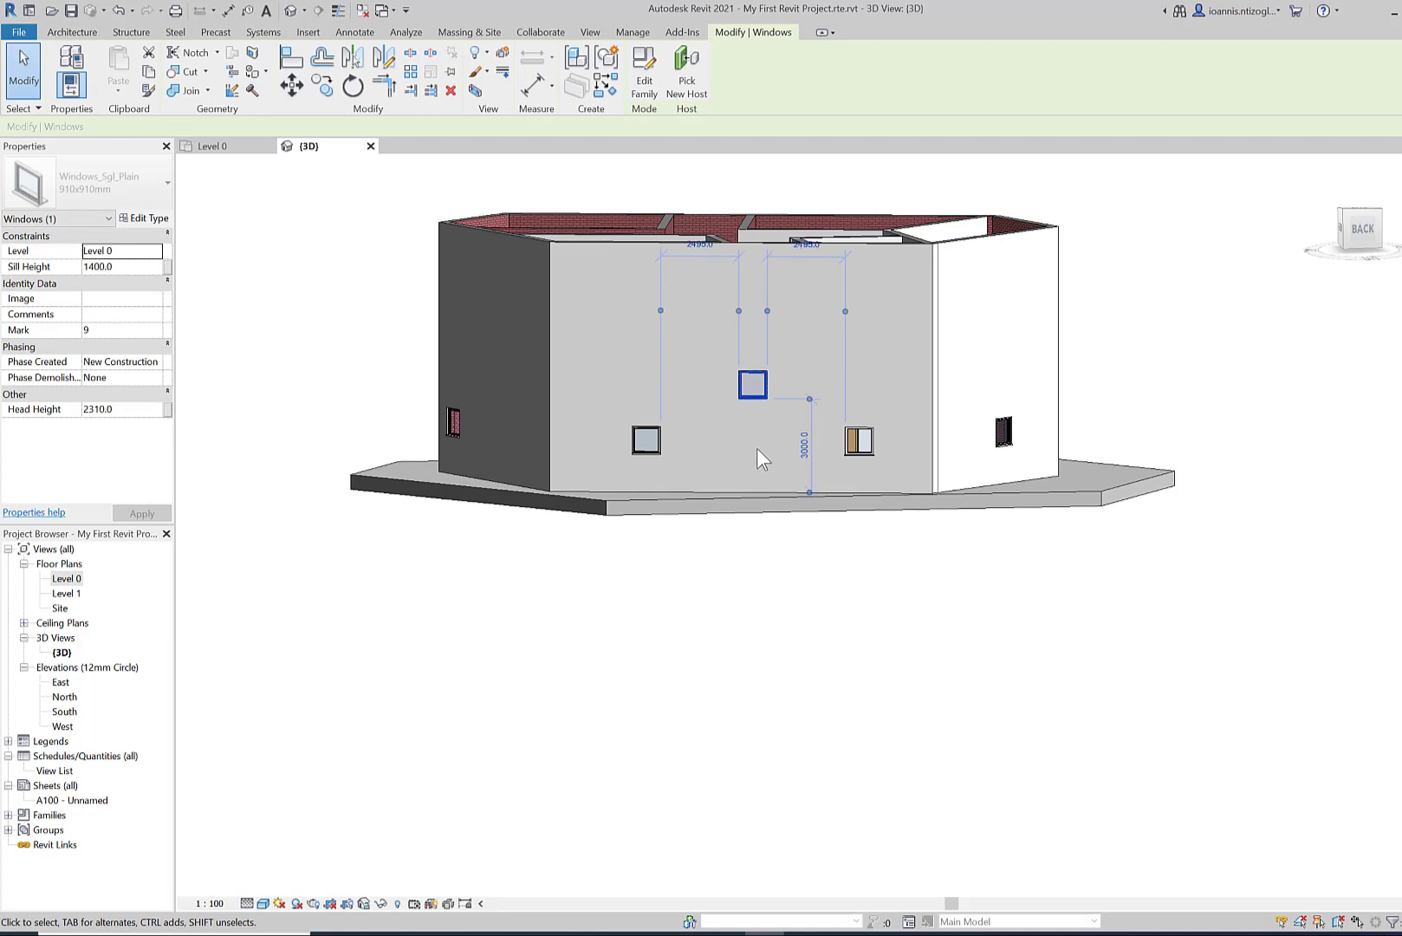
pyautogui.press('Down')
pyautogui.press('Down')
pyautogui.press('Down')
pyautogui.press('Down')
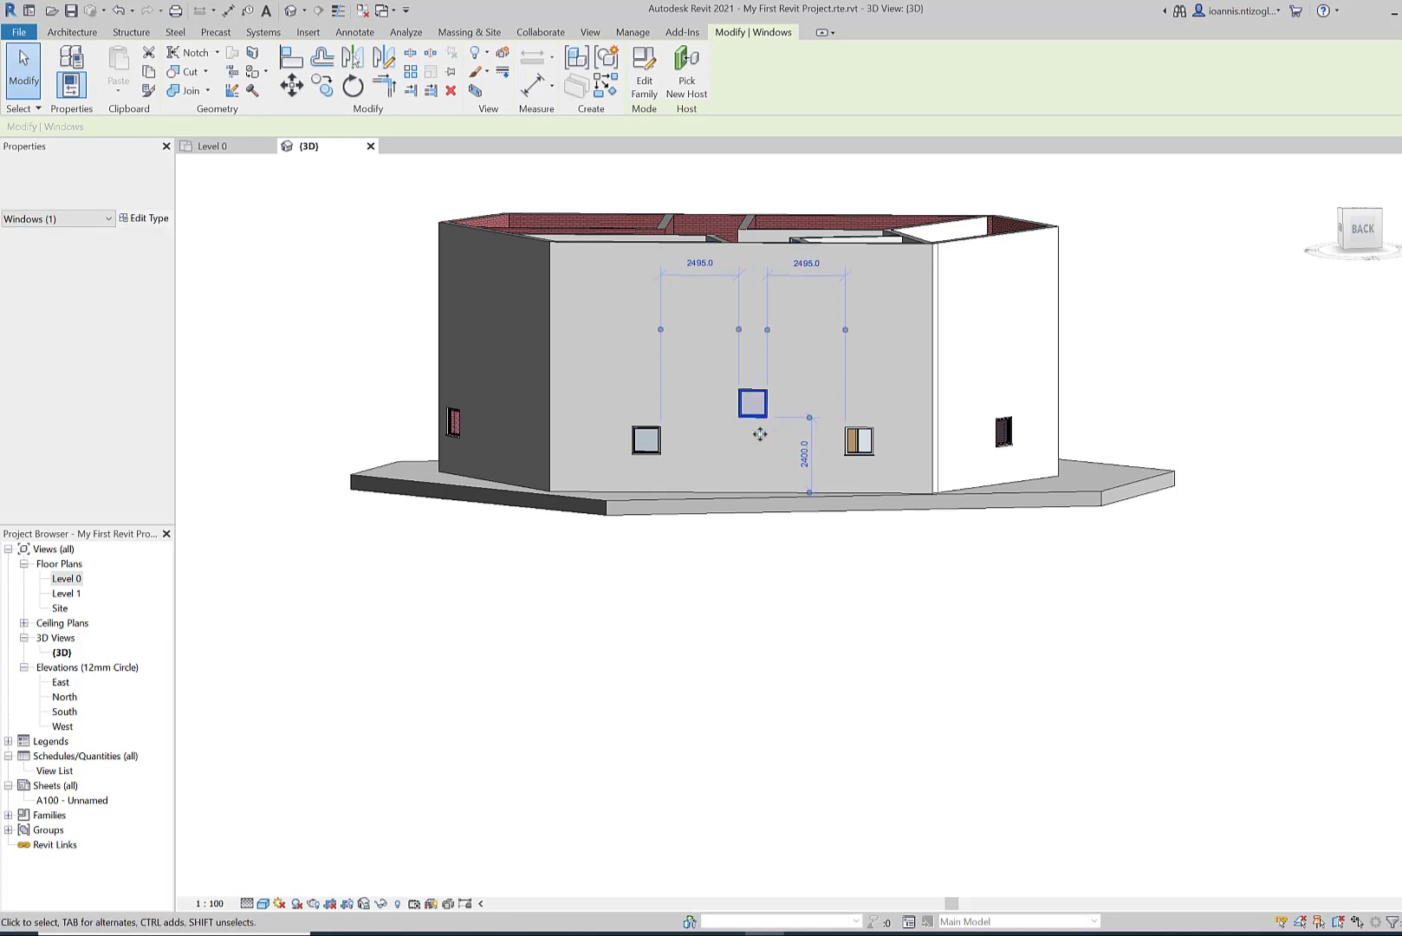
pyautogui.press('Down')
pyautogui.press('Down')
pyautogui.press('Down')
pyautogui.press('Down')
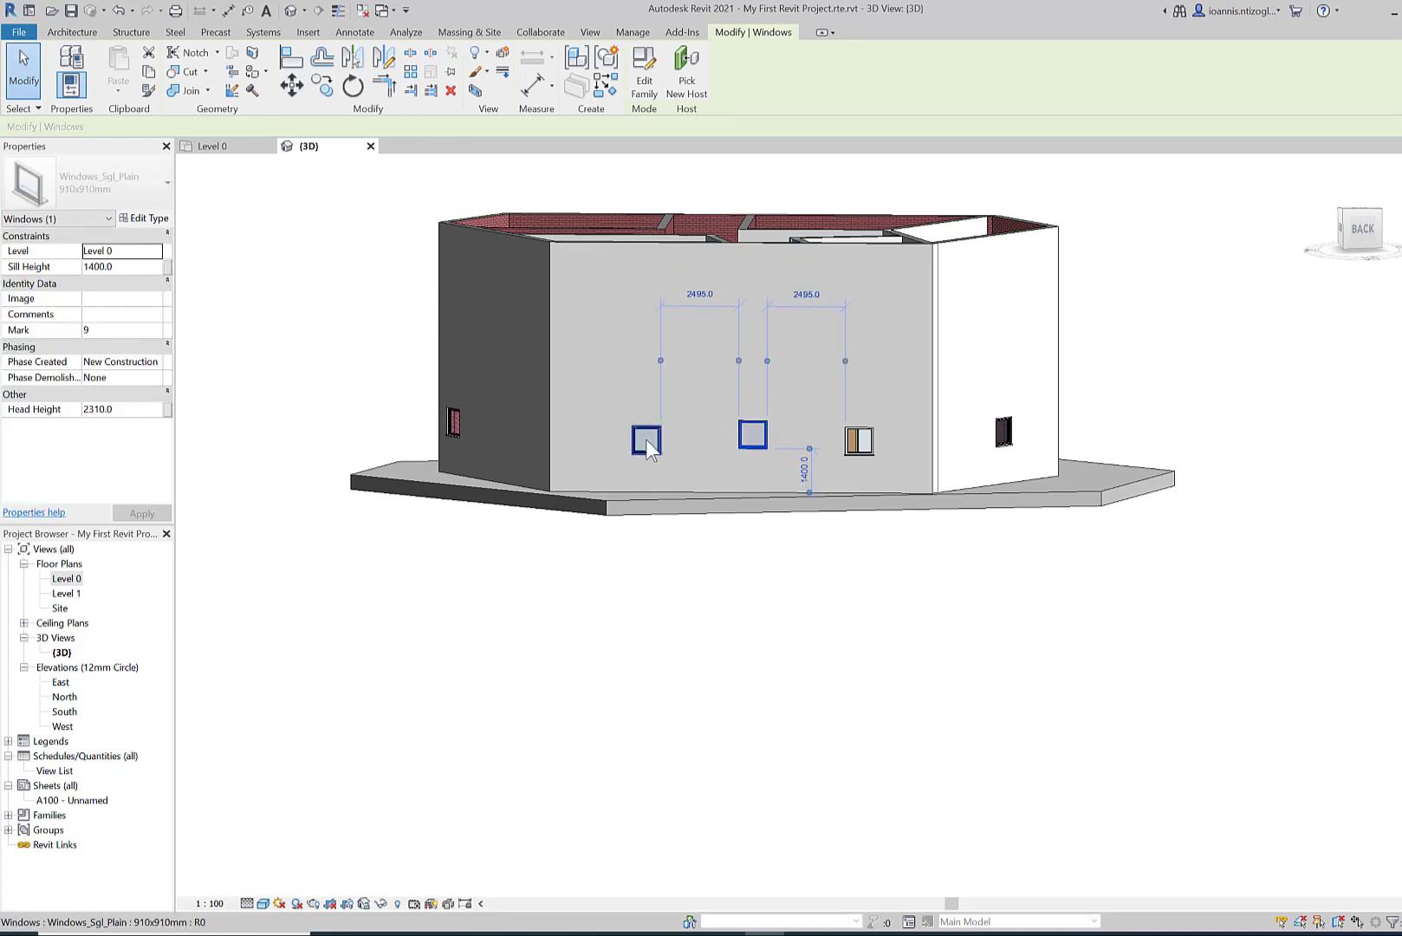
# Shift the back wall's left window to about 2600 from the middle one and move the middle window to sill height 1200, about 2000 from the right one
pyautogui.click(647, 446)
pyautogui.moveTo(647, 446)
pyautogui.mouseDown()
pyautogui.moveTo(684, 436)
pyautogui.moveTo(647, 438)
pyautogui.mouseUp()
pyautogui.click(752, 434)
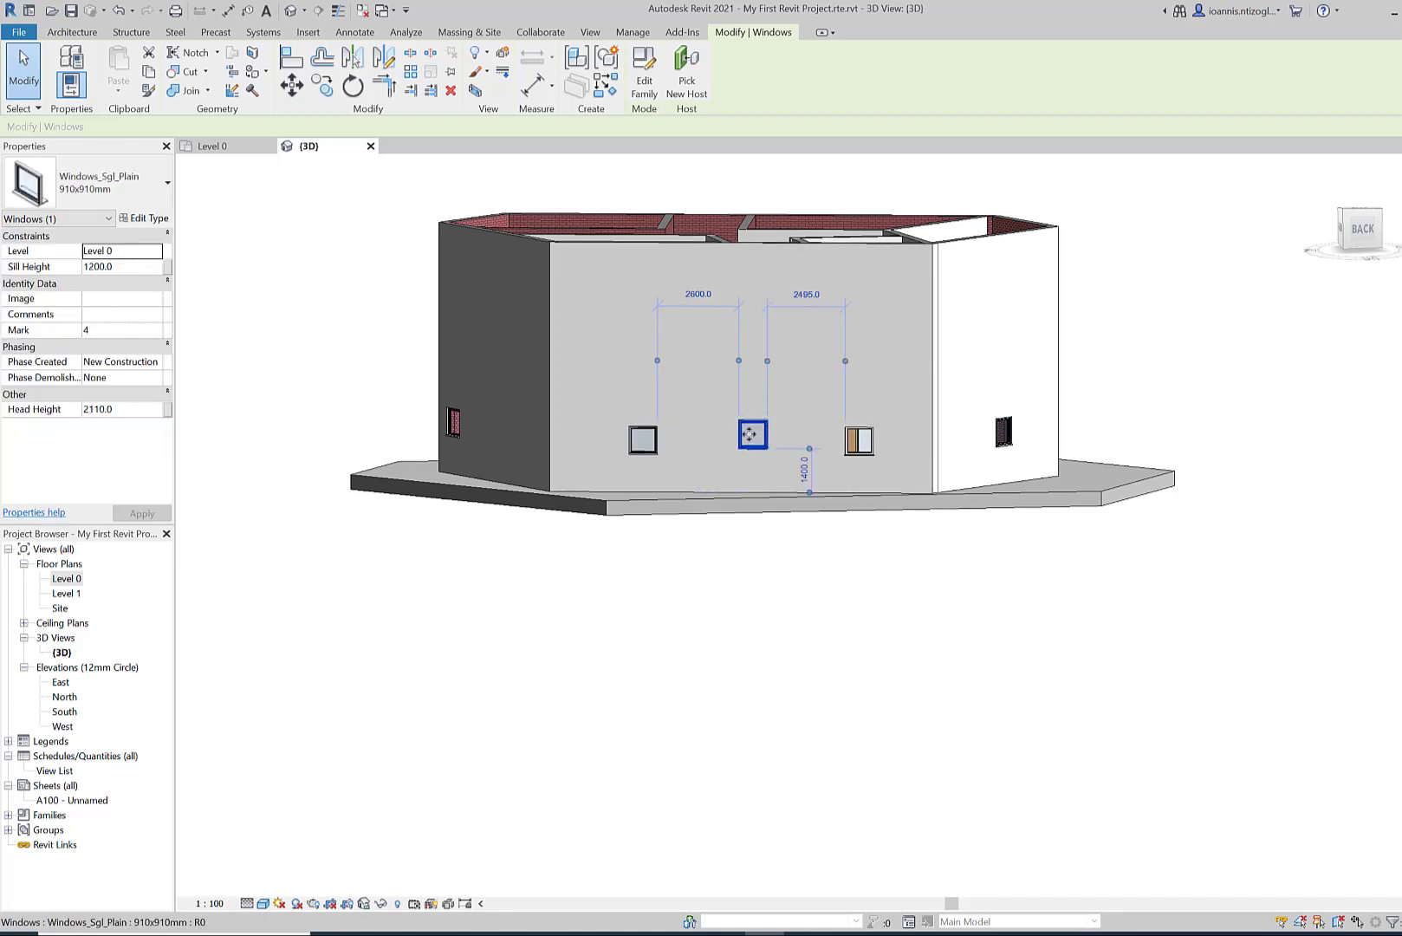
pyautogui.moveTo(732, 432); pyautogui.dragTo(774, 461)
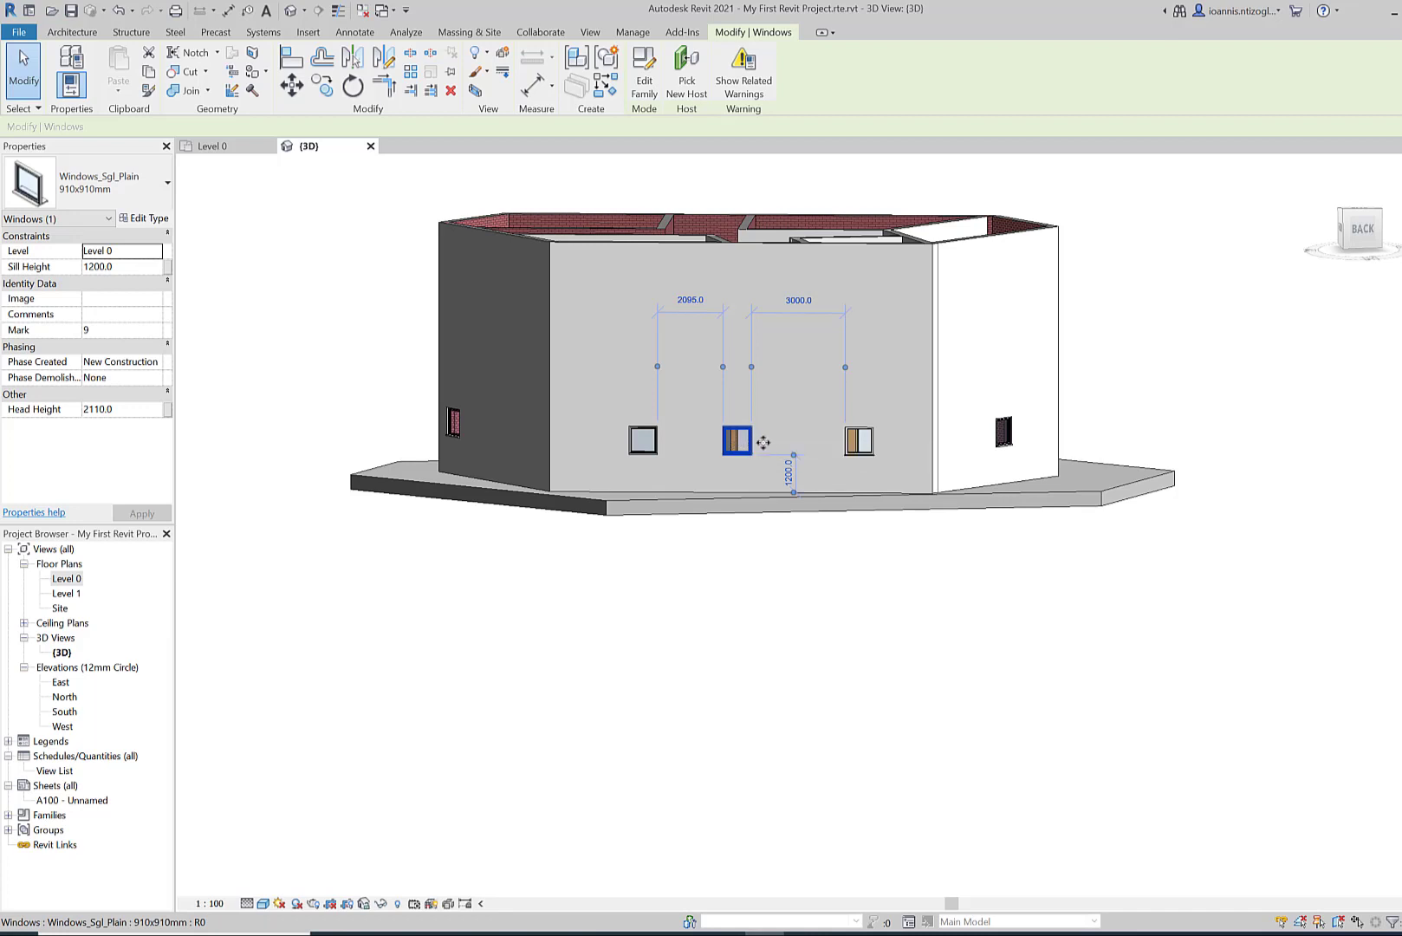
pyautogui.moveTo(779, 443); pyautogui.dragTo(811, 444)
# Inspect the back wall's right window and the double door behind it, and view the building from the front
pyautogui.click(859, 443)
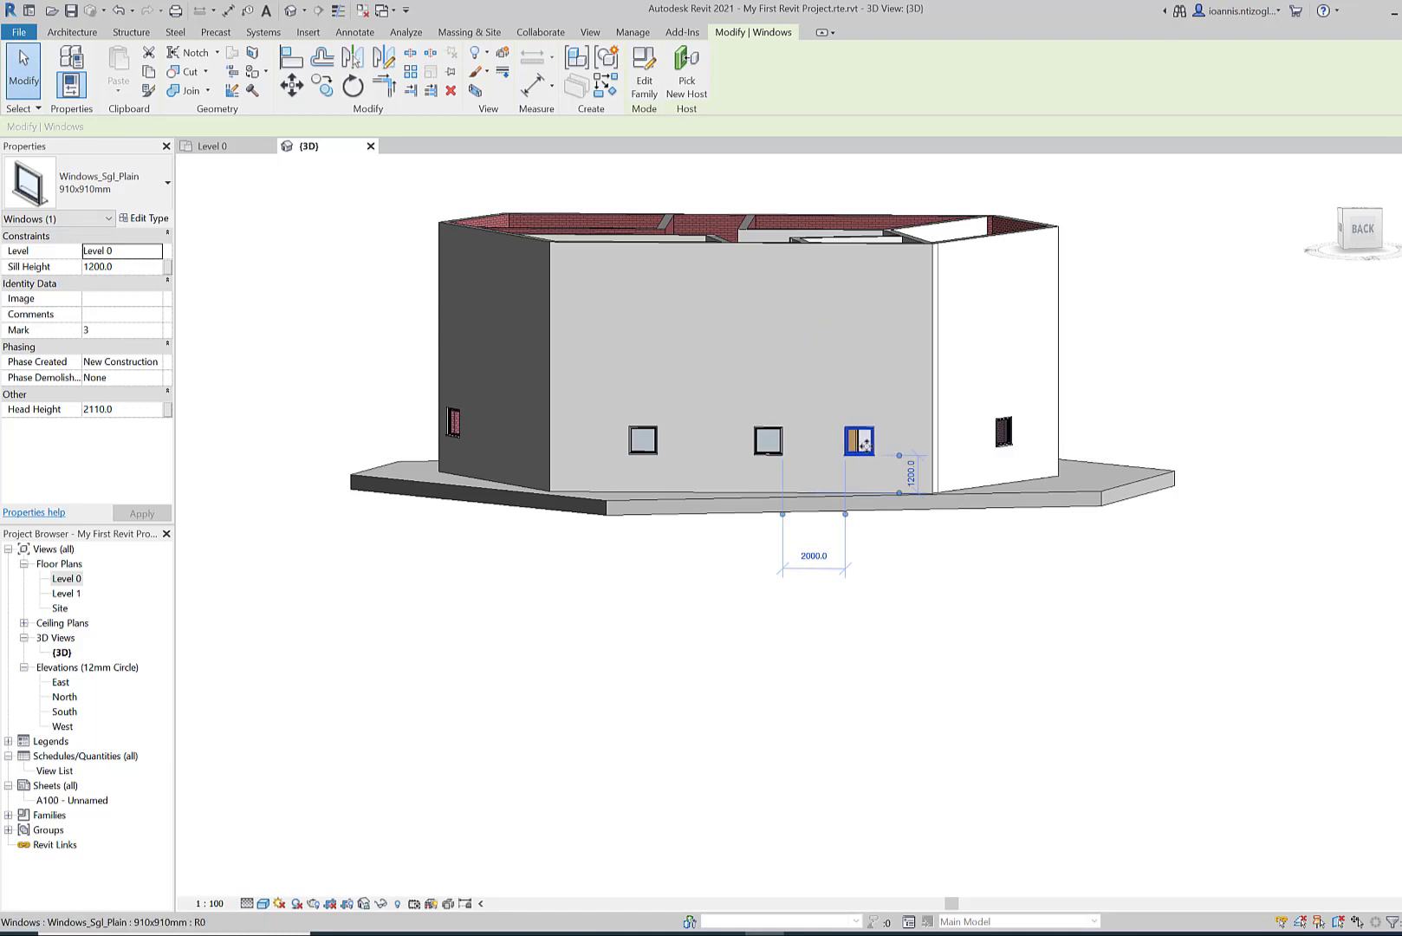
pyautogui.scroll(5, 889, 446)
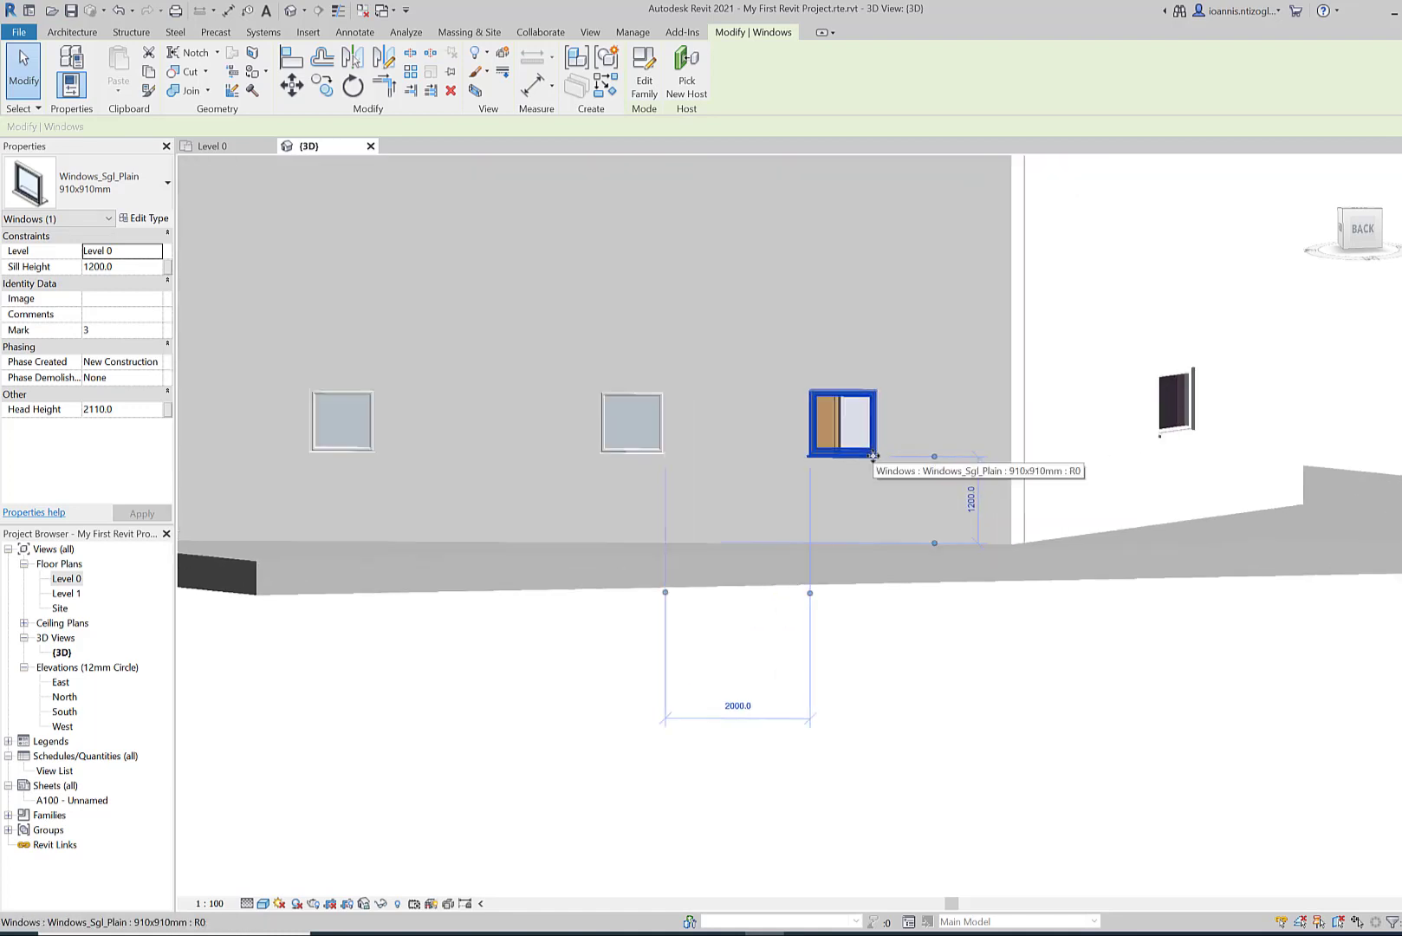
pyautogui.moveTo(814, 383); pyautogui.dragTo(943, 391)
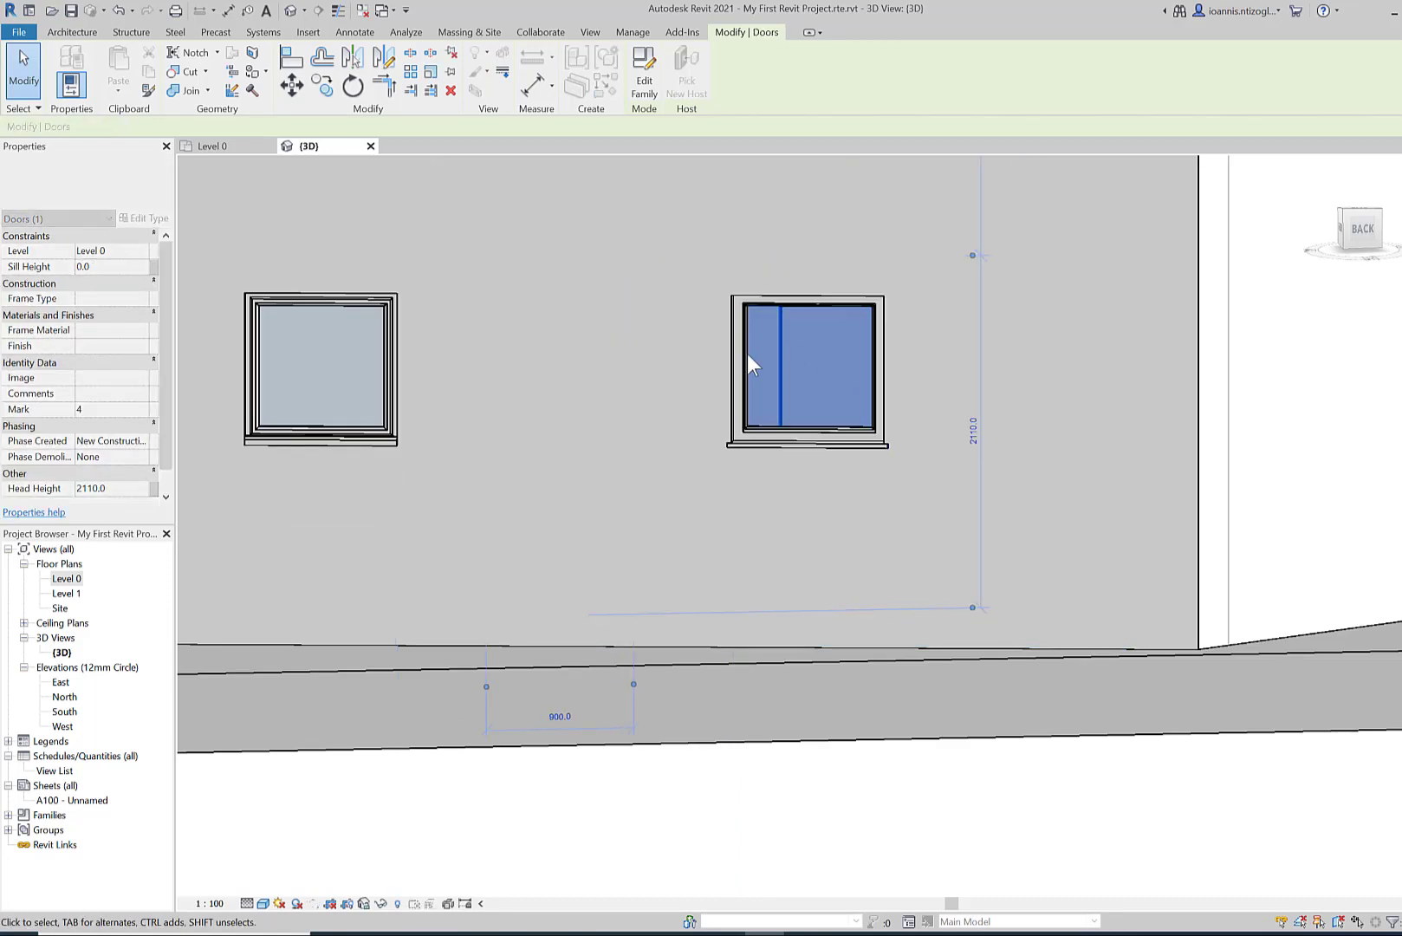
pyautogui.scroll(-6, 493, 542)
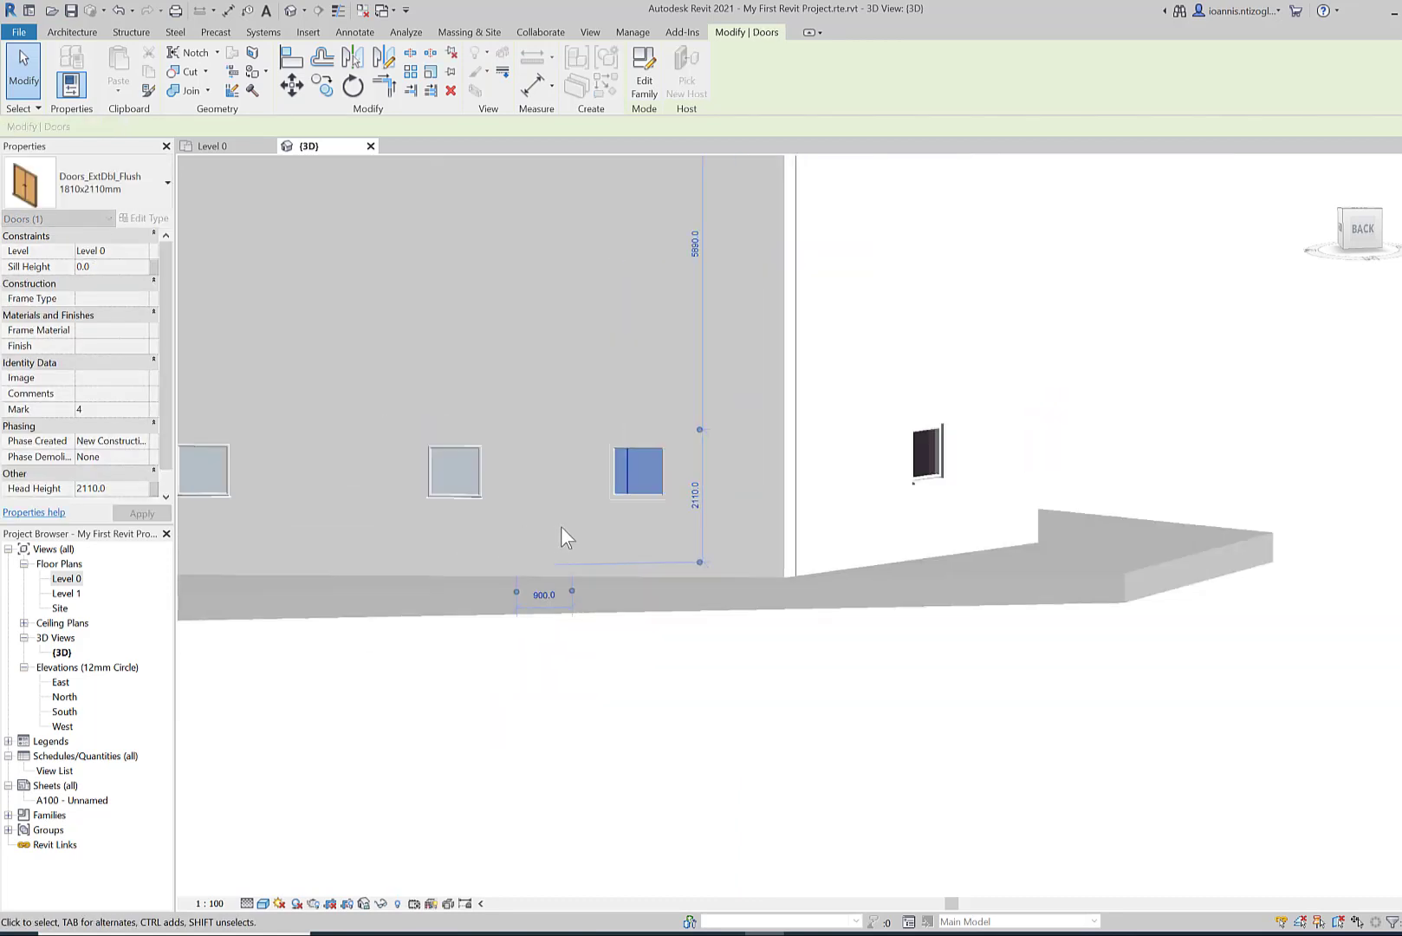
pyautogui.scroll(-2, 564, 524)
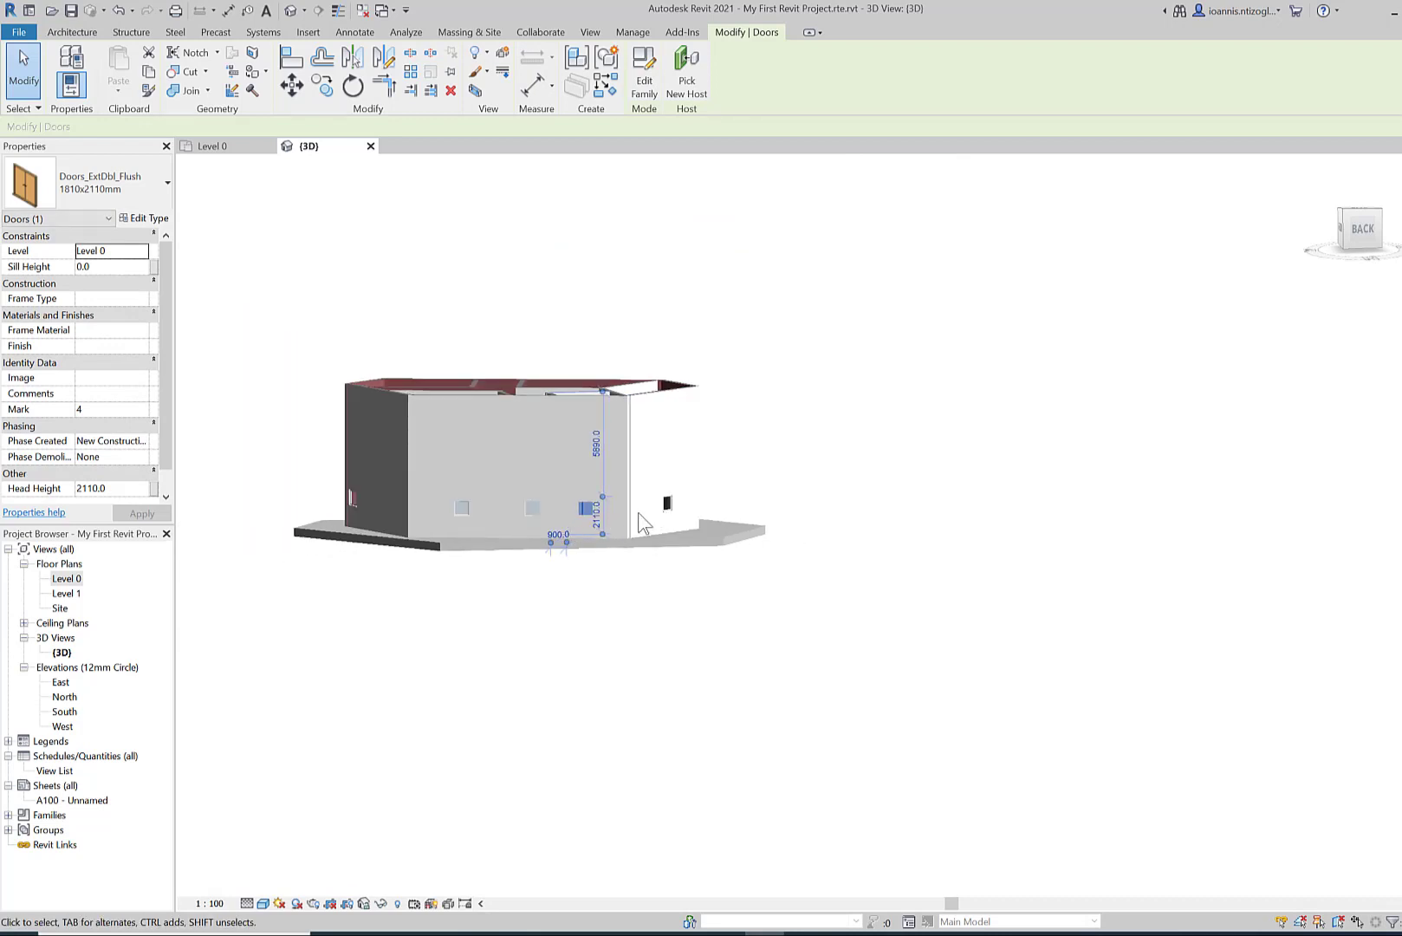
pyautogui.keyDown('shift'); pyautogui.moveTo(790, 491); pyautogui.dragTo(719, 624, button='middle'); pyautogui.keyUp('shift')
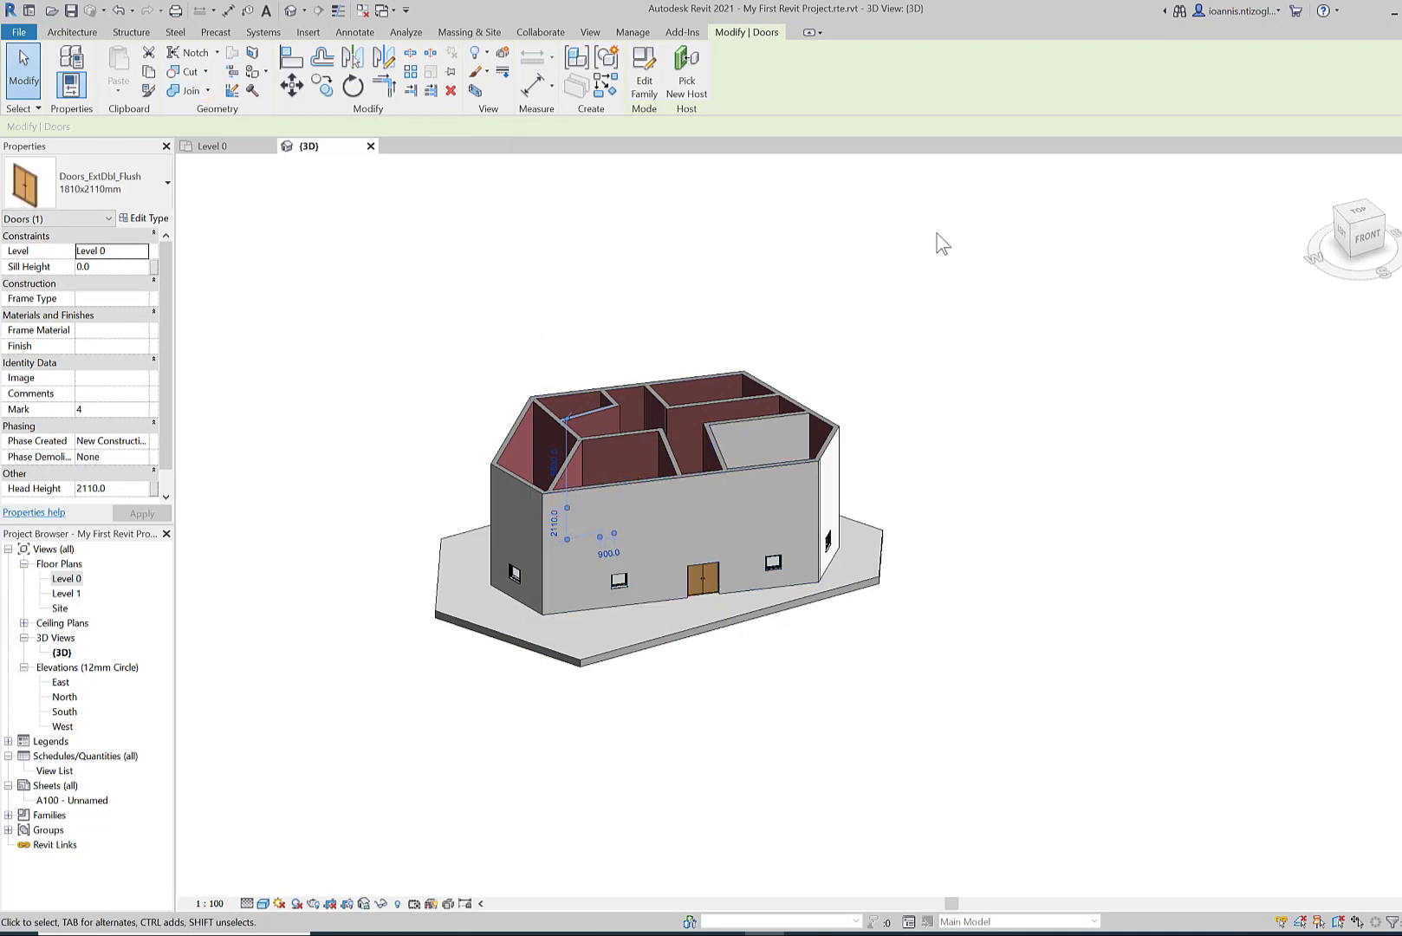
# Start a roof by footprint in the top-down 3D view and place it on Level 1
pyautogui.click(1359, 212)
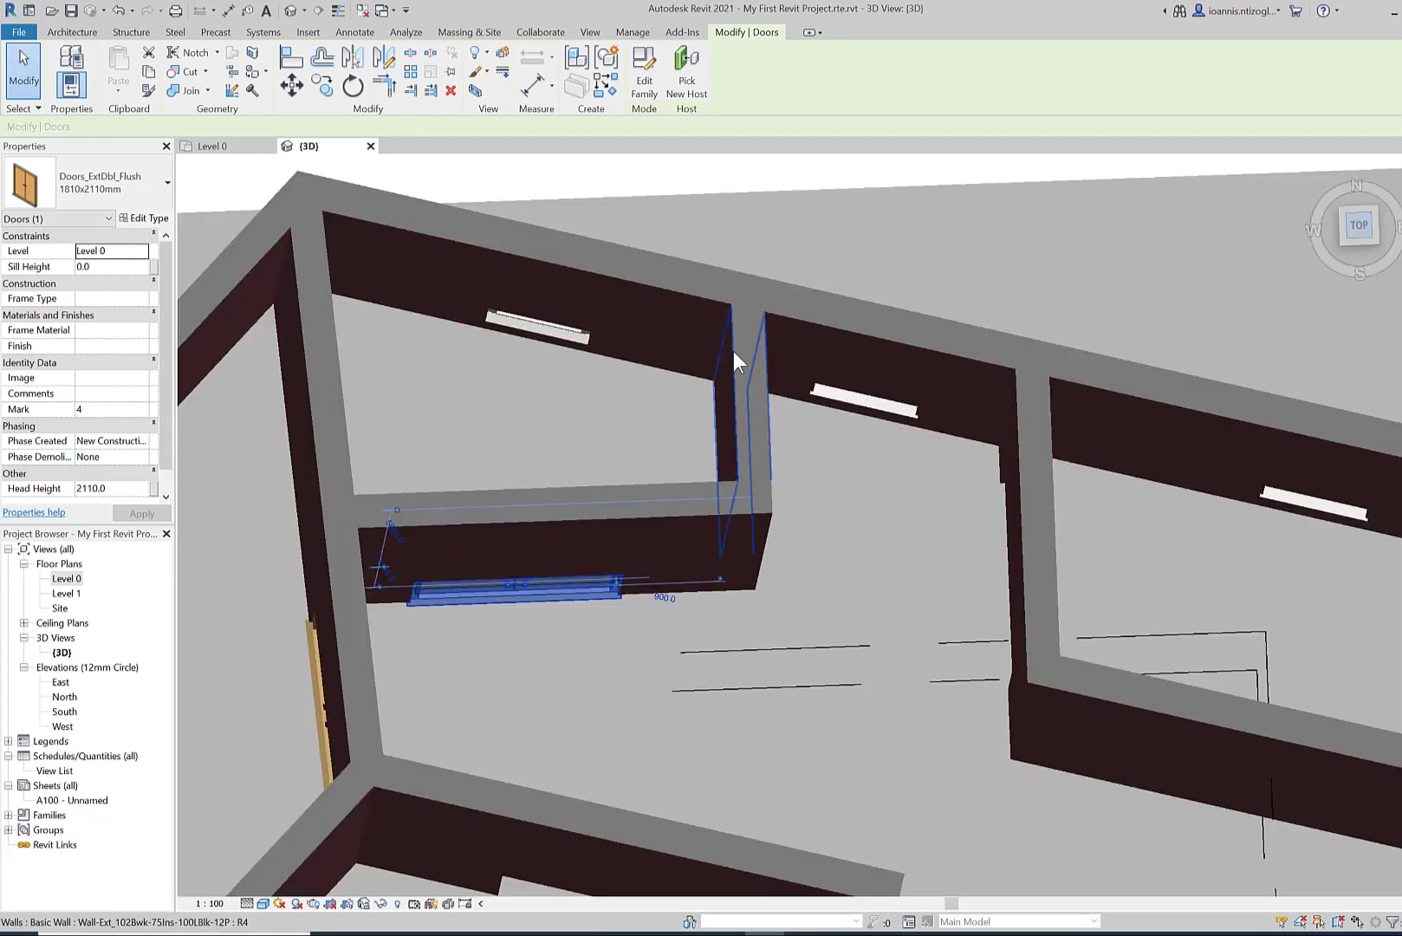
pyautogui.scroll(-6, 691, 436)
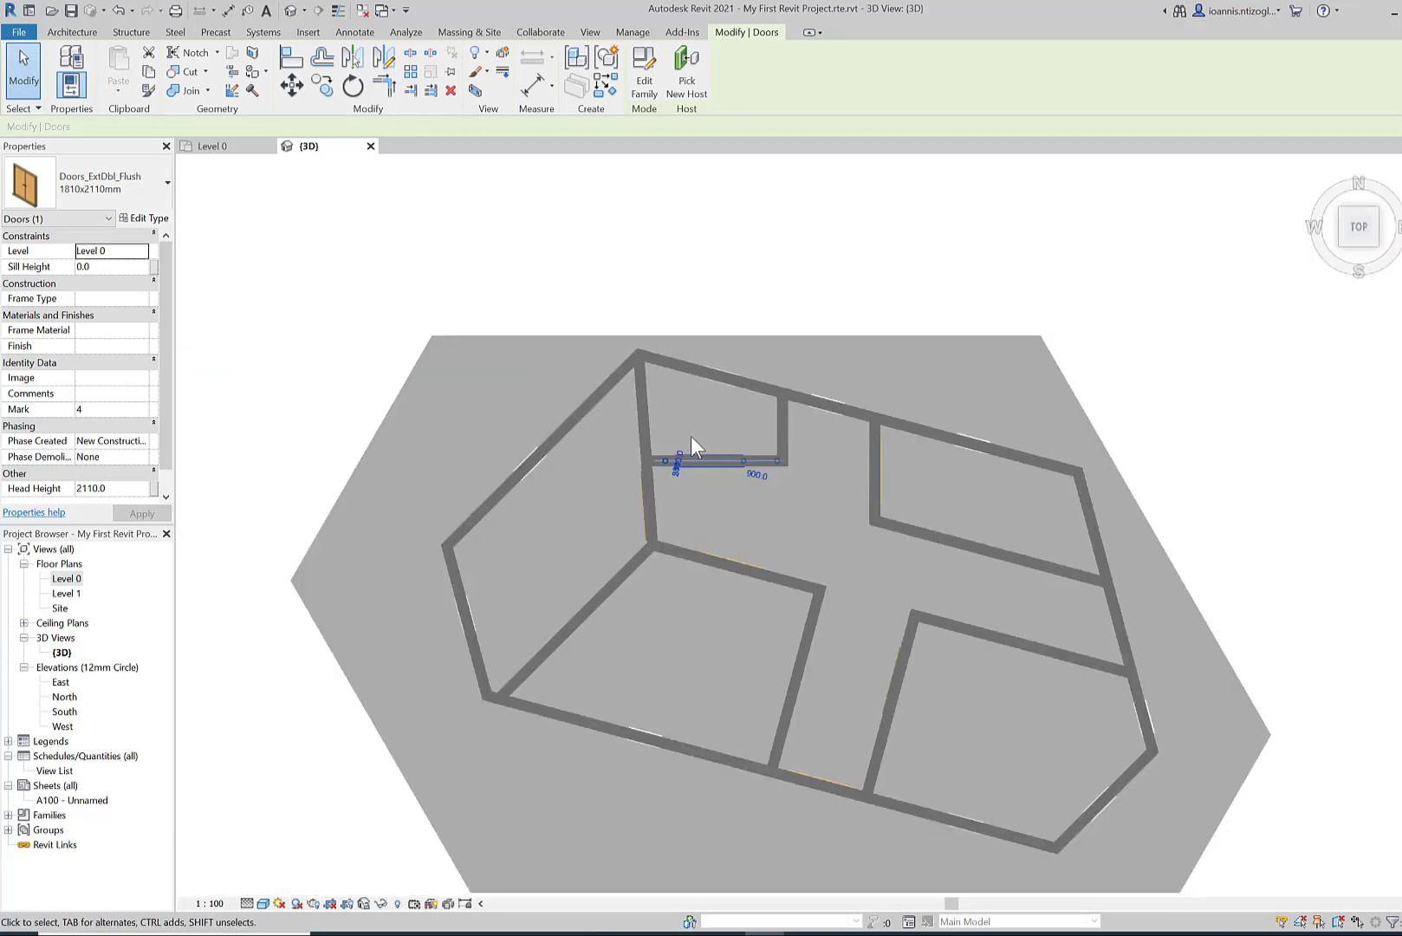
pyautogui.click(71, 34)
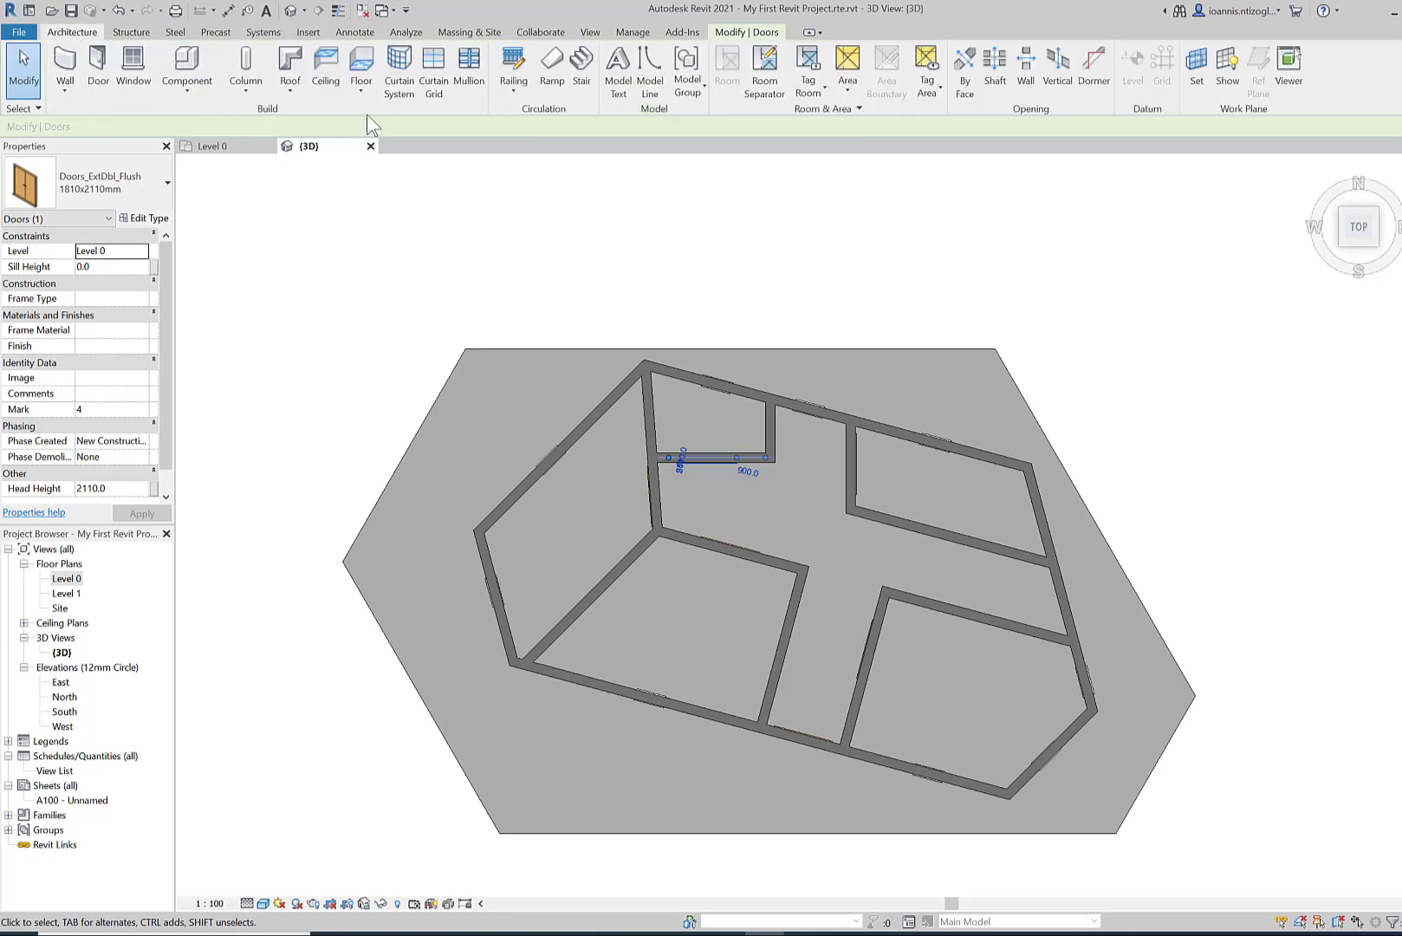
pyautogui.click(298, 89)
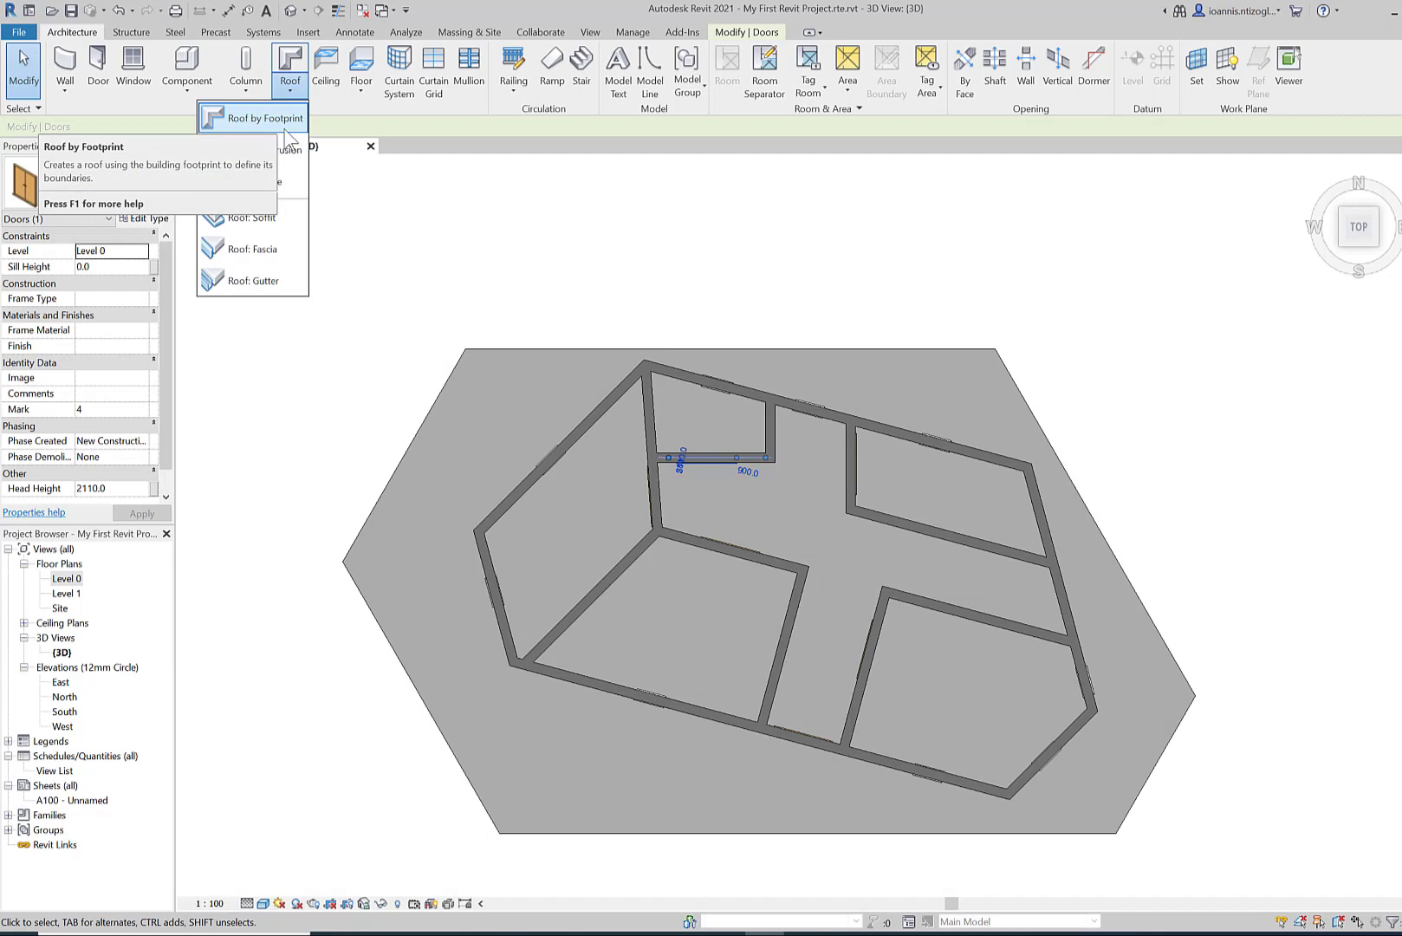
pyautogui.click(286, 130)
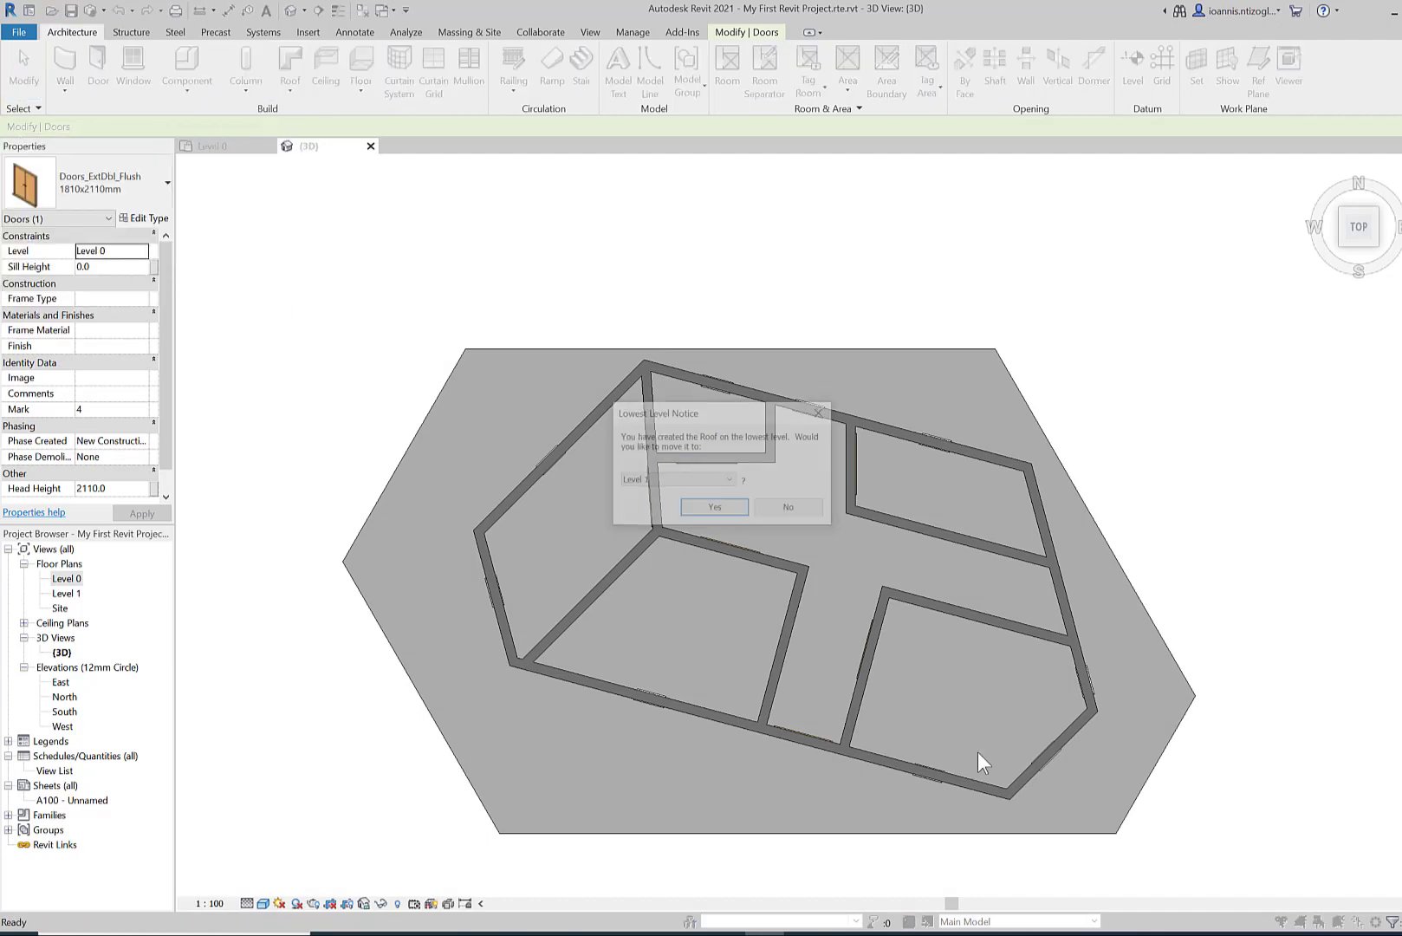
pyautogui.click(715, 508)
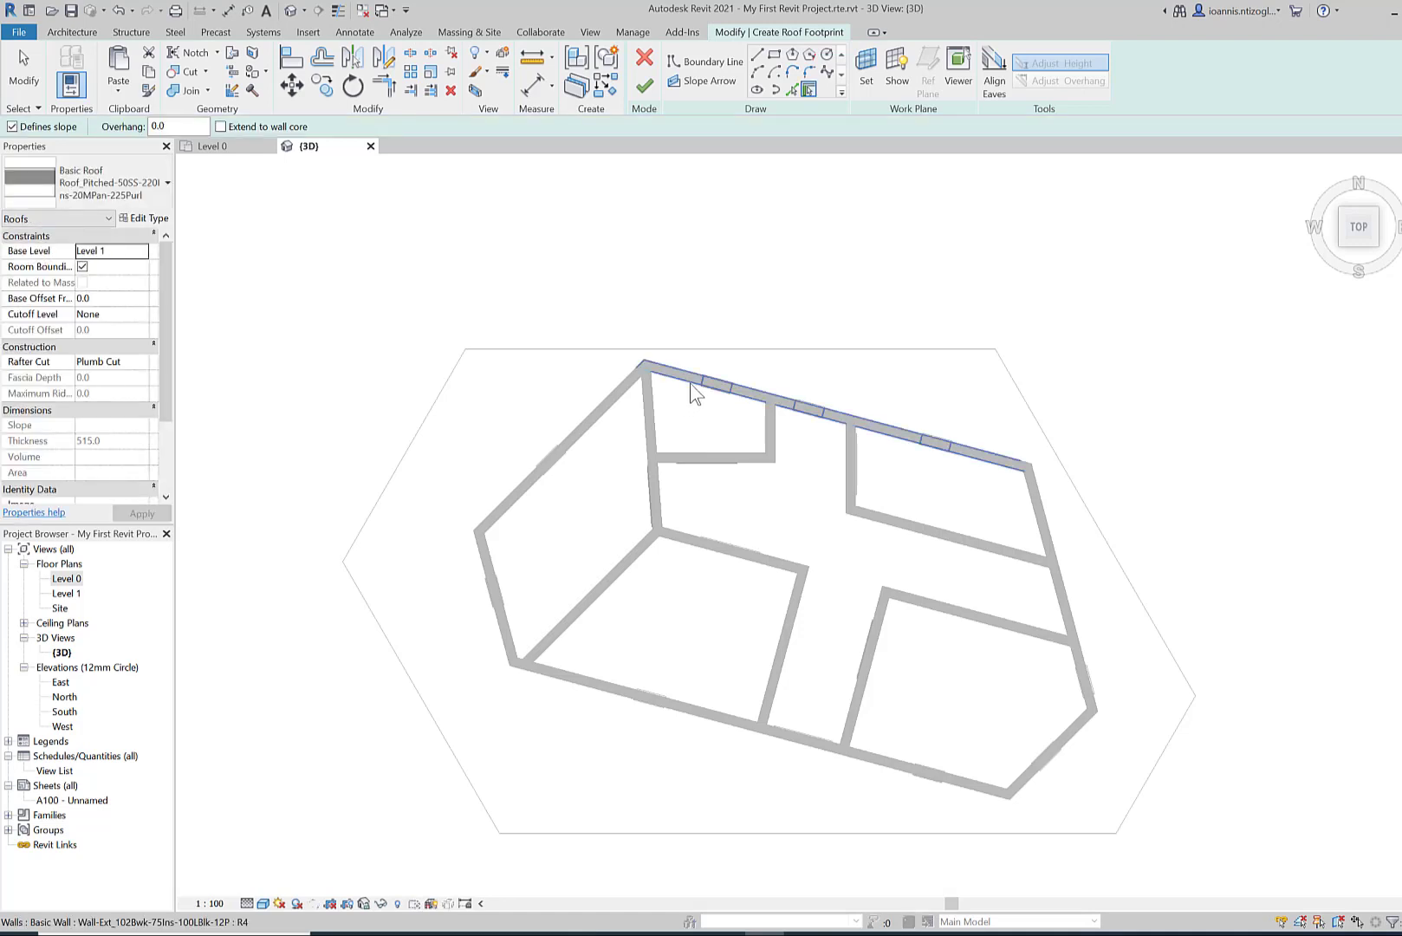
# Pick the north, east and southeast outer walls as slope-defining roof boundaries with zero overhang
pyautogui.click(690, 383)
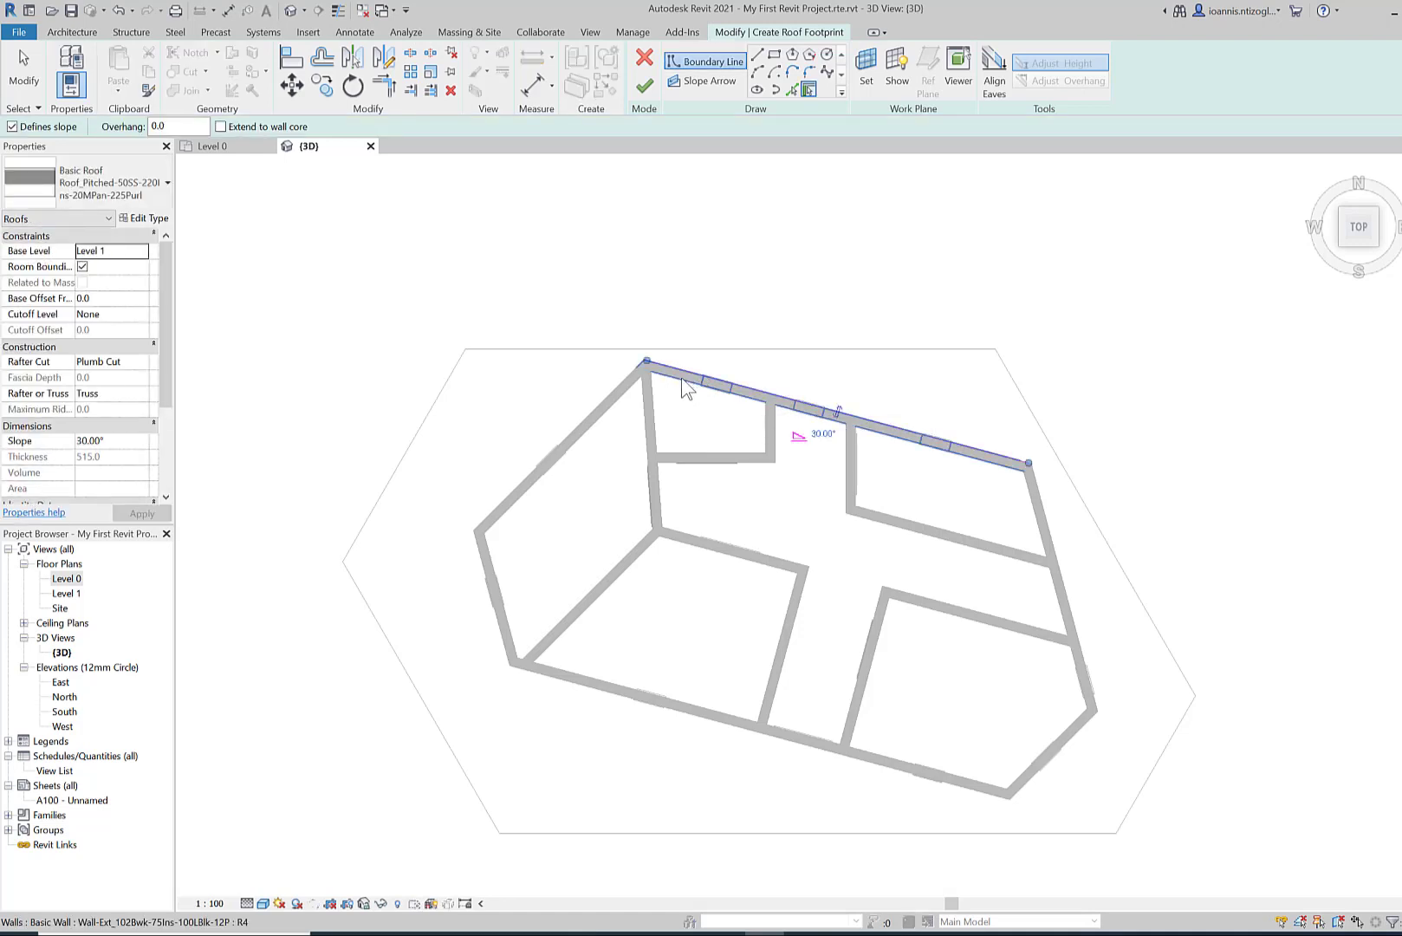
pyautogui.click(1044, 529)
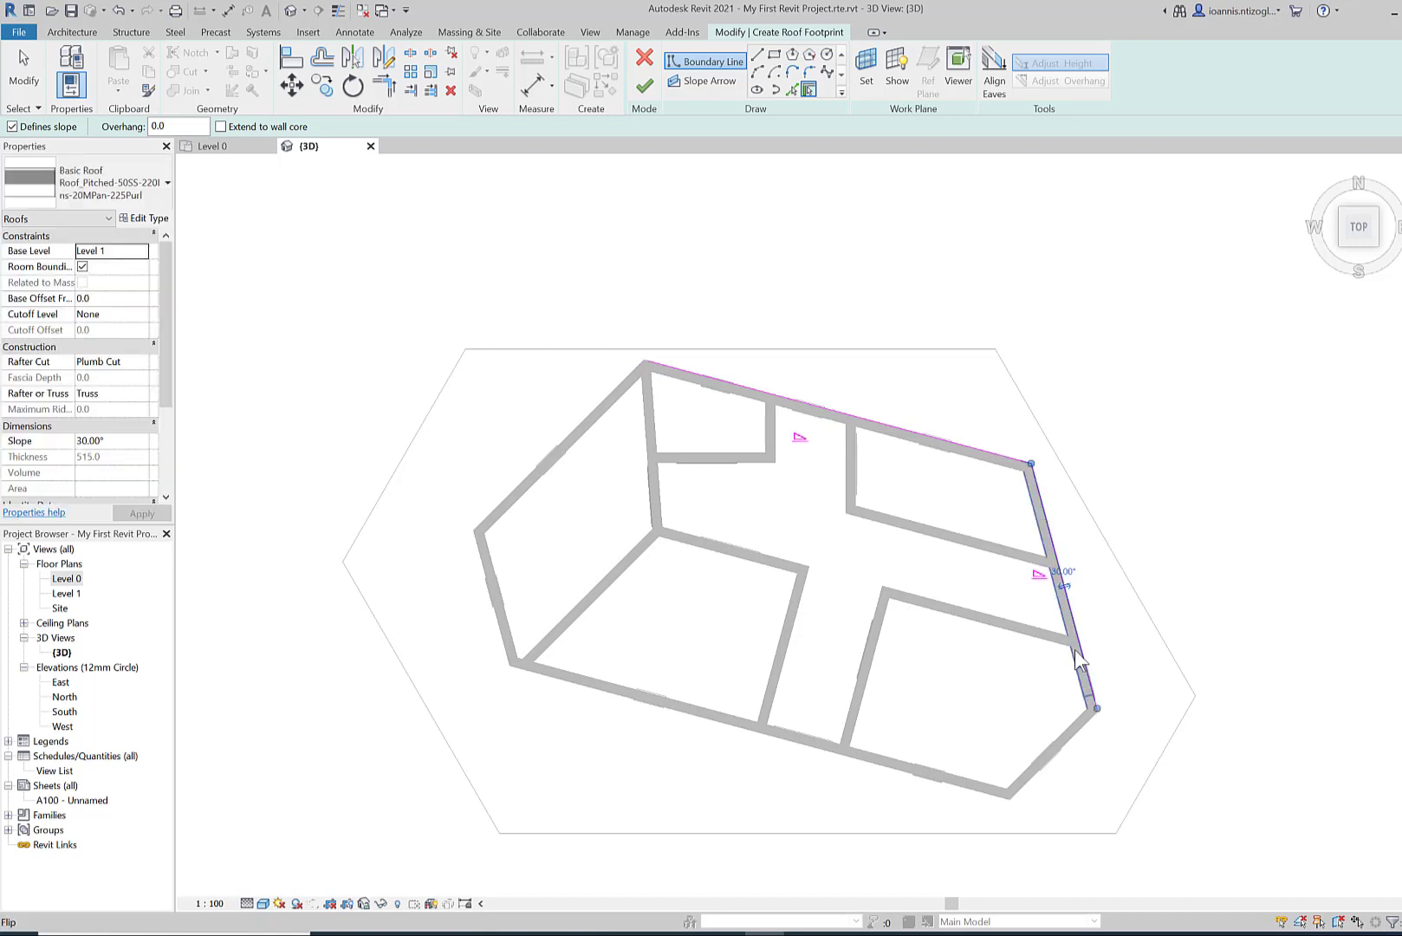
pyautogui.click(1066, 751)
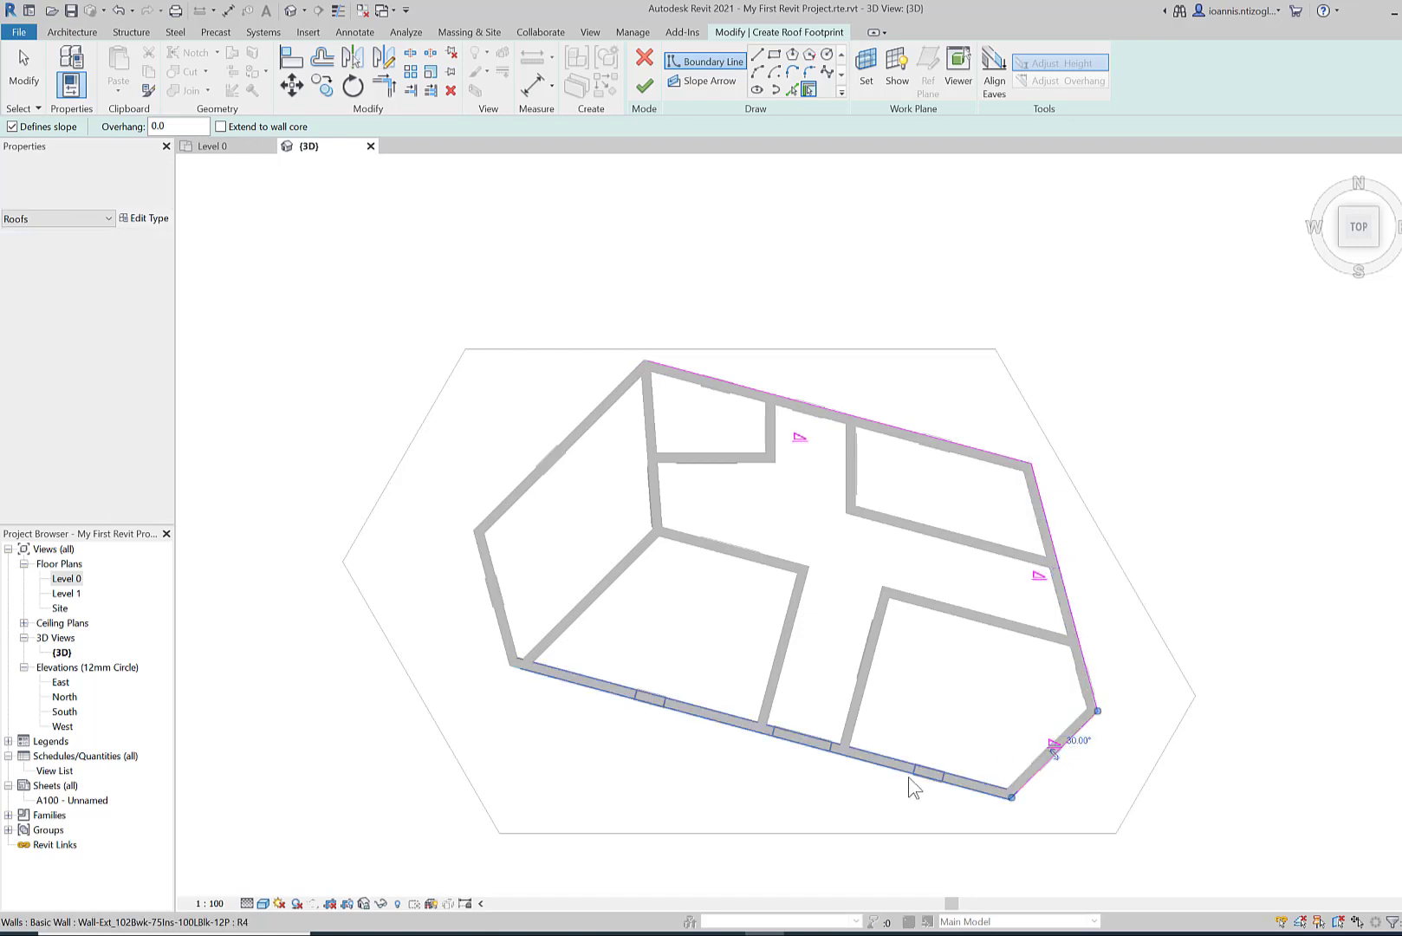
pyautogui.click(830, 754)
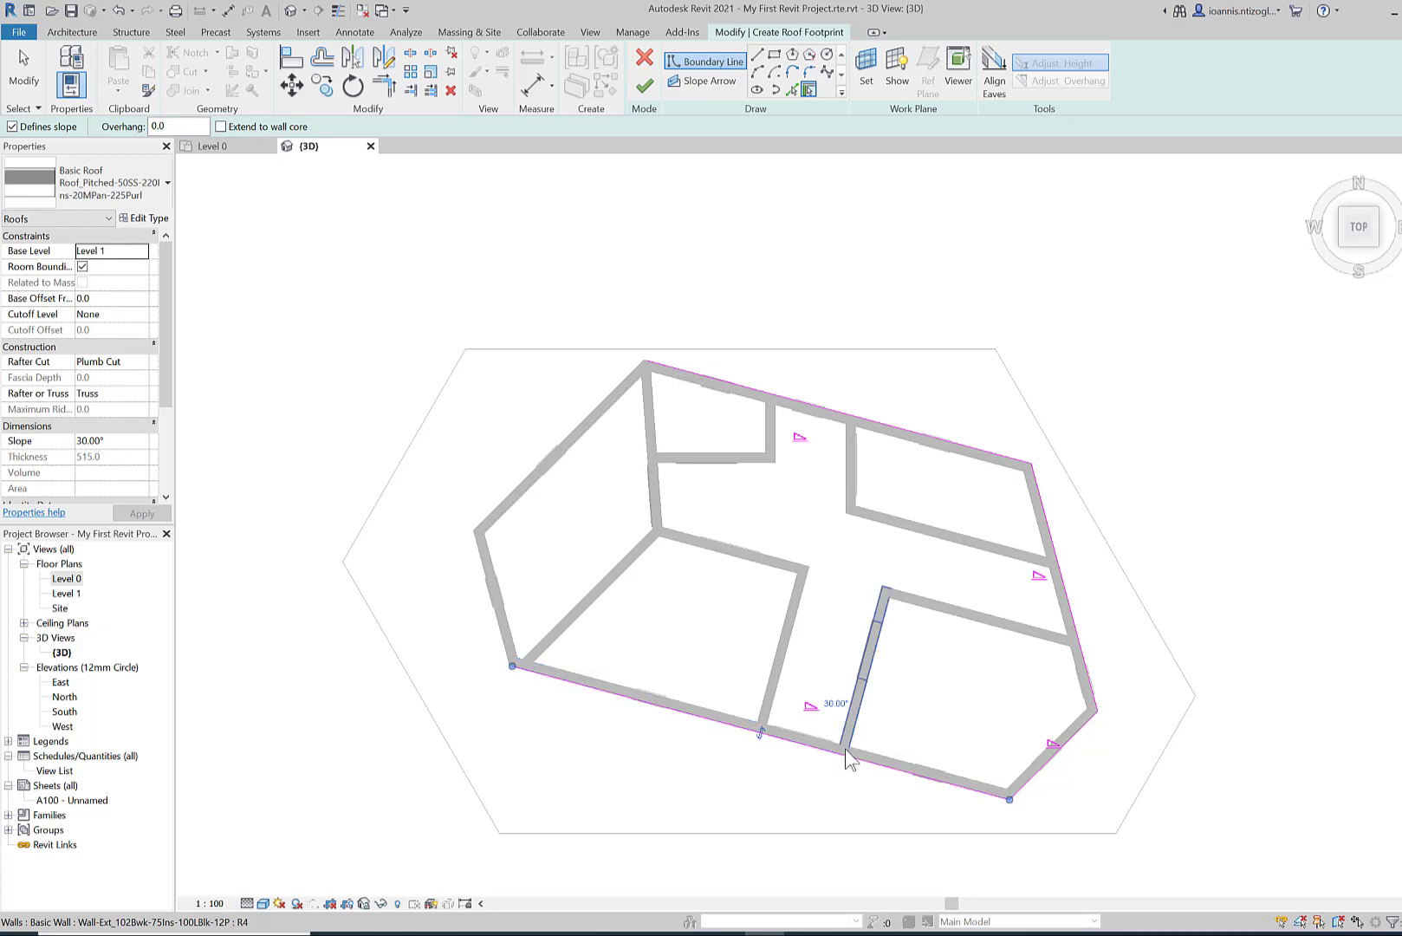
pyautogui.click(844, 752)
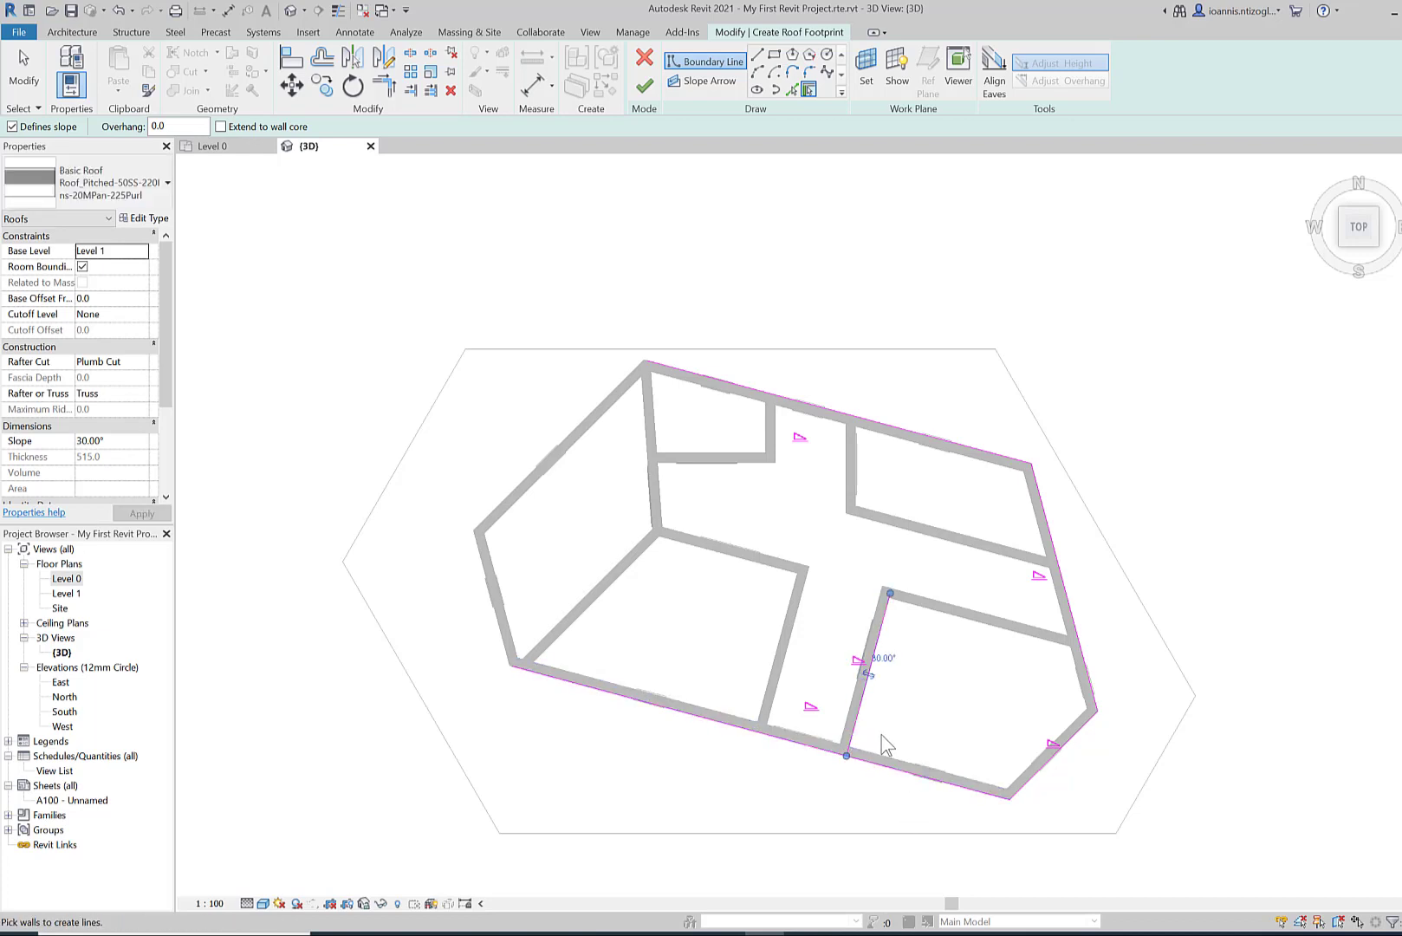
pyautogui.hotkey('ctrl', 'z')
pyautogui.hotkey('ctrl', 'z')
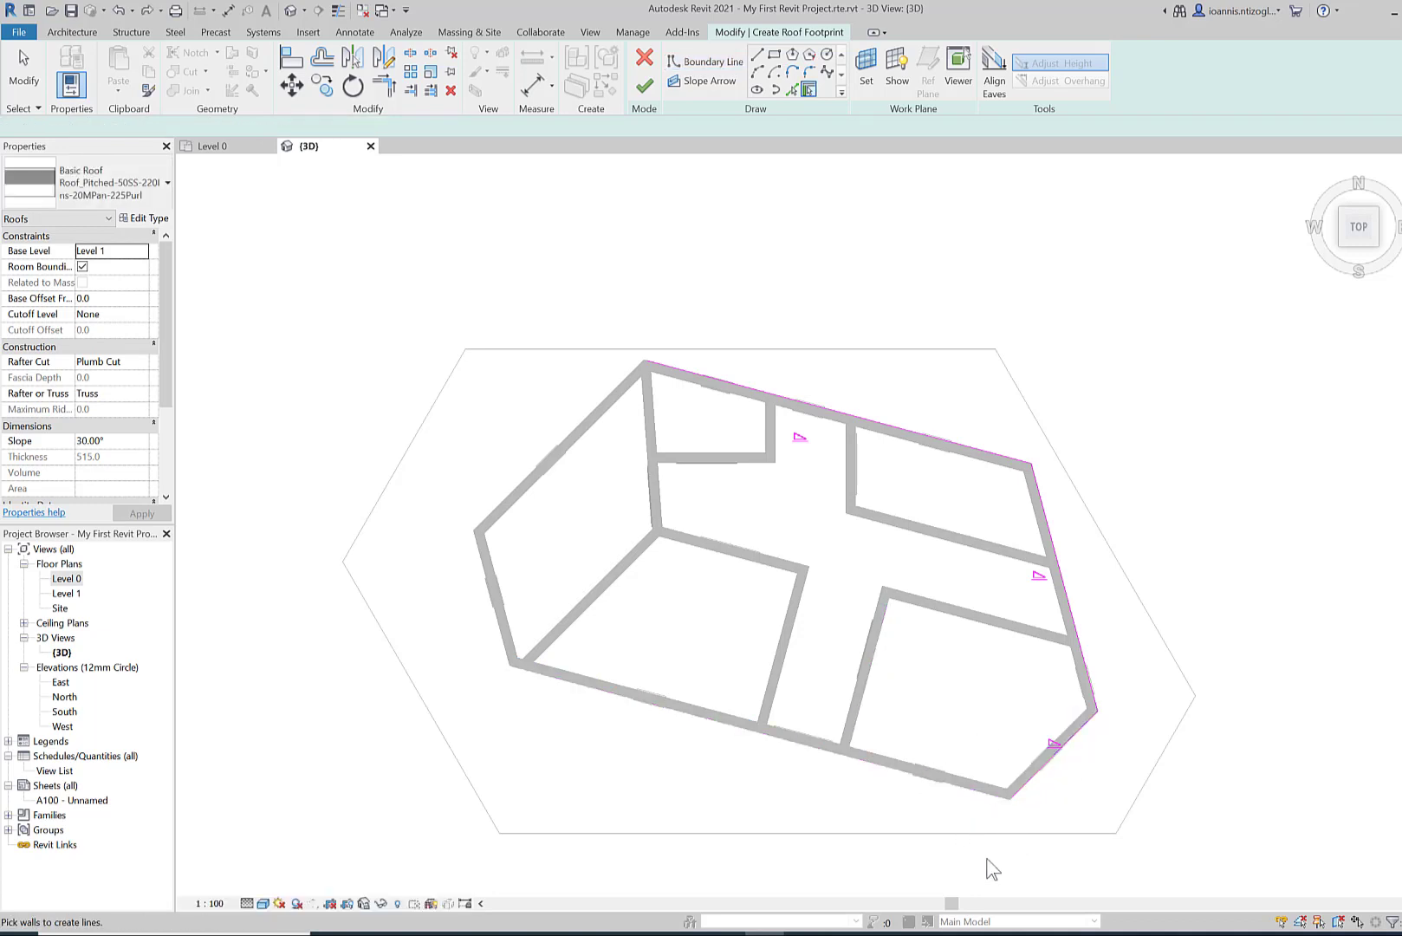
# Close the roof footprint along the south, west and northwest outer walls, then finish the roof with the highlighted walls attached to it
pyautogui.click(892, 775)
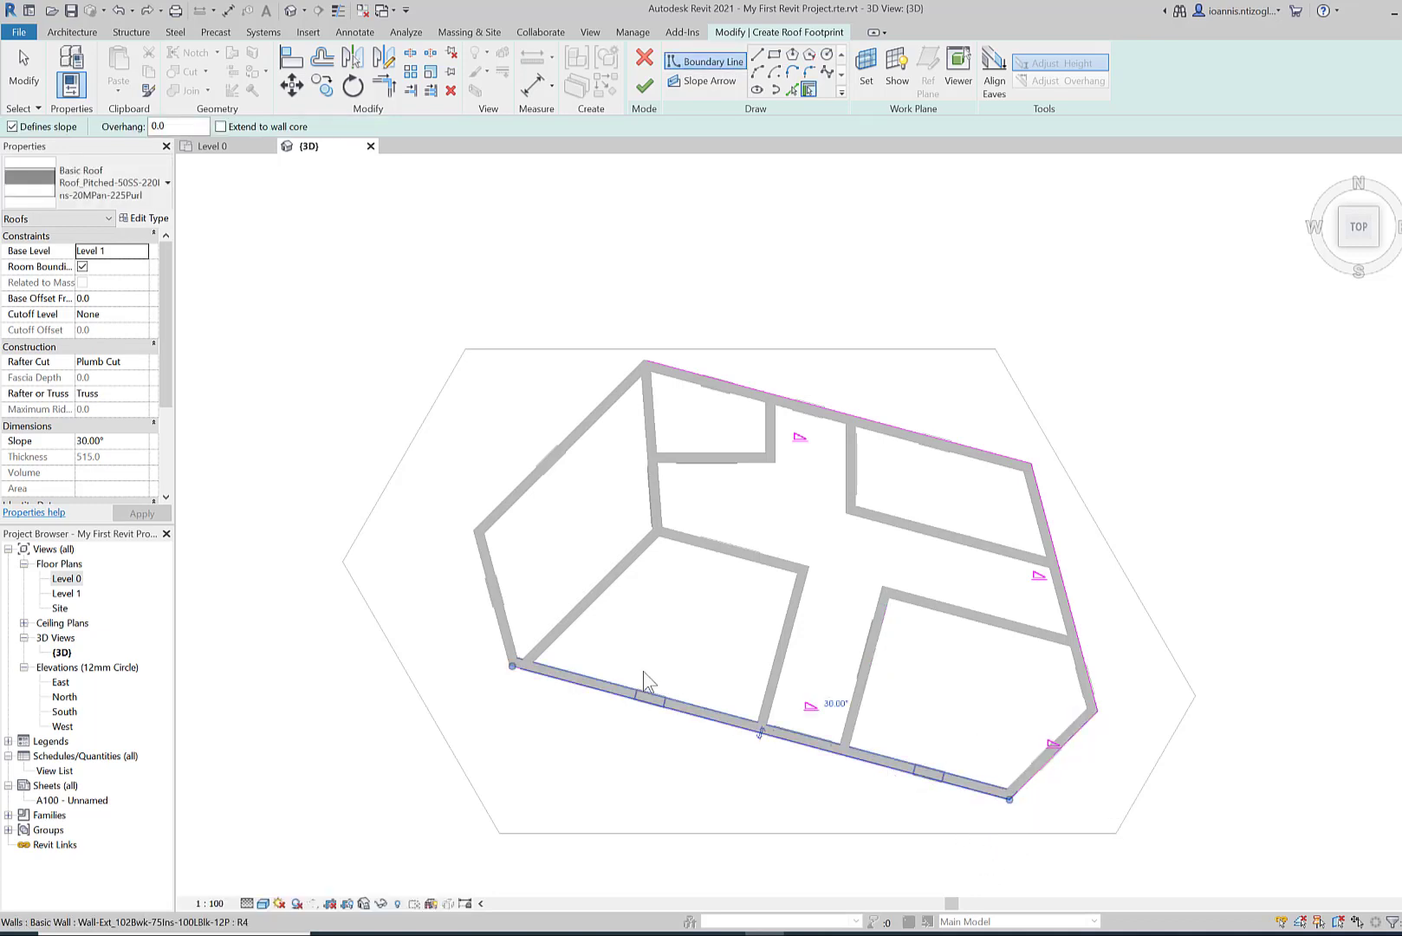
pyautogui.click(500, 639)
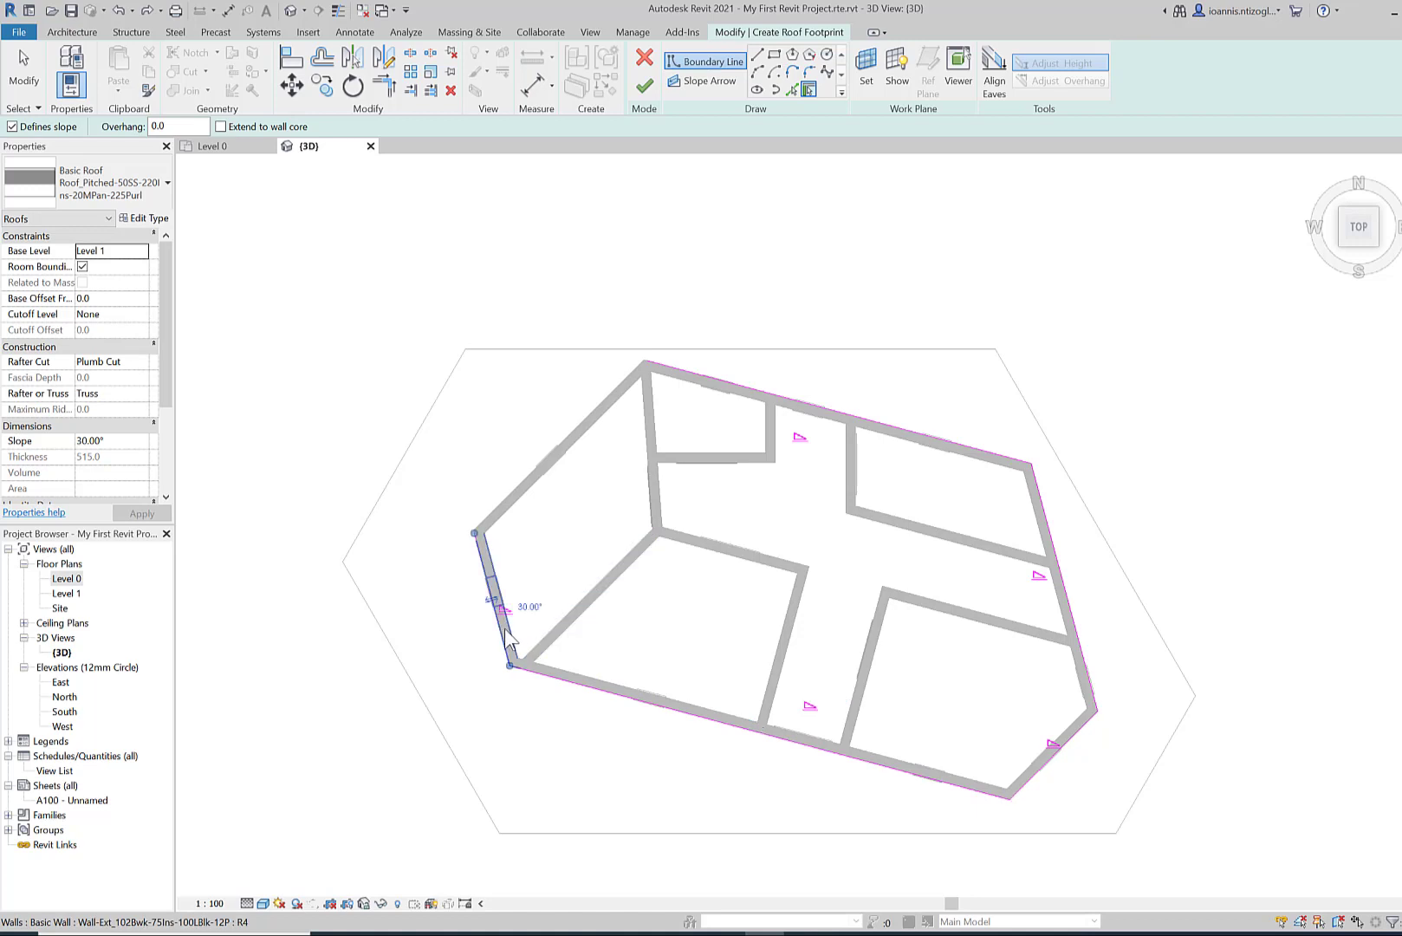
pyautogui.click(531, 475)
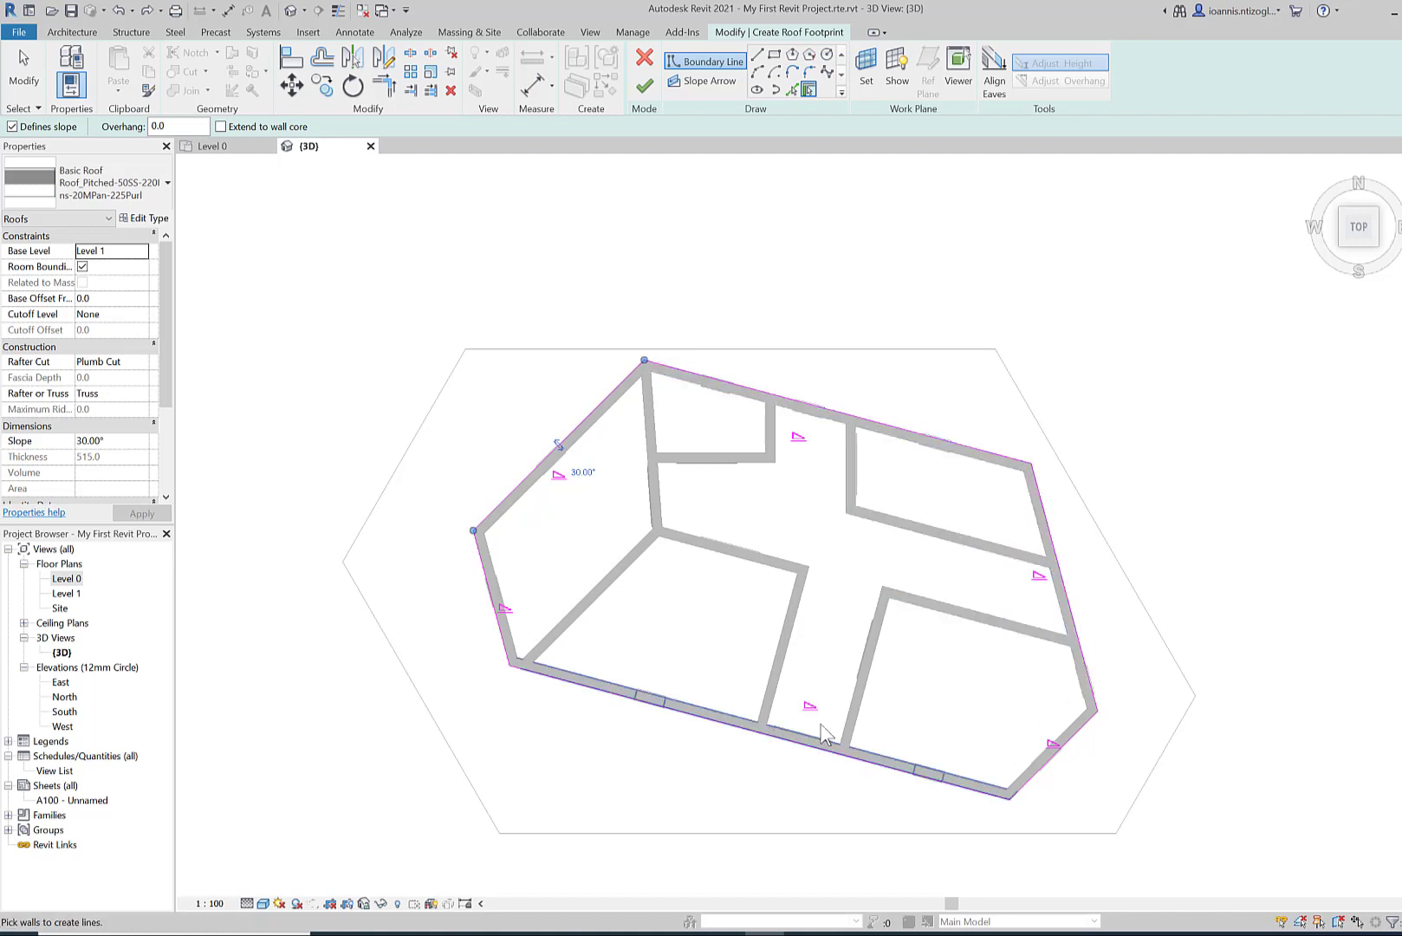
pyautogui.click(643, 86)
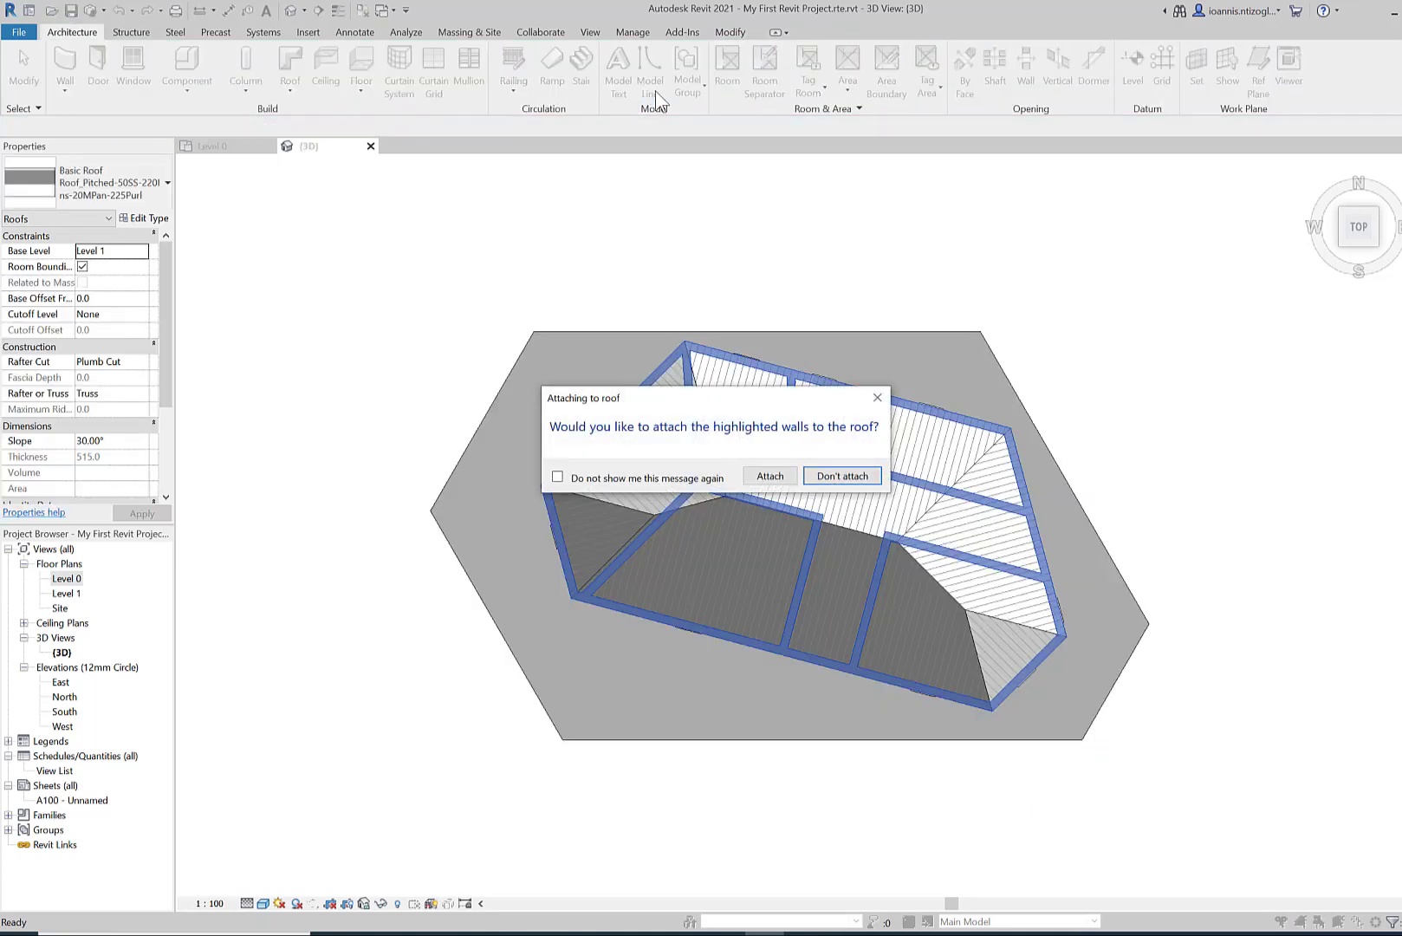
pyautogui.click(770, 476)
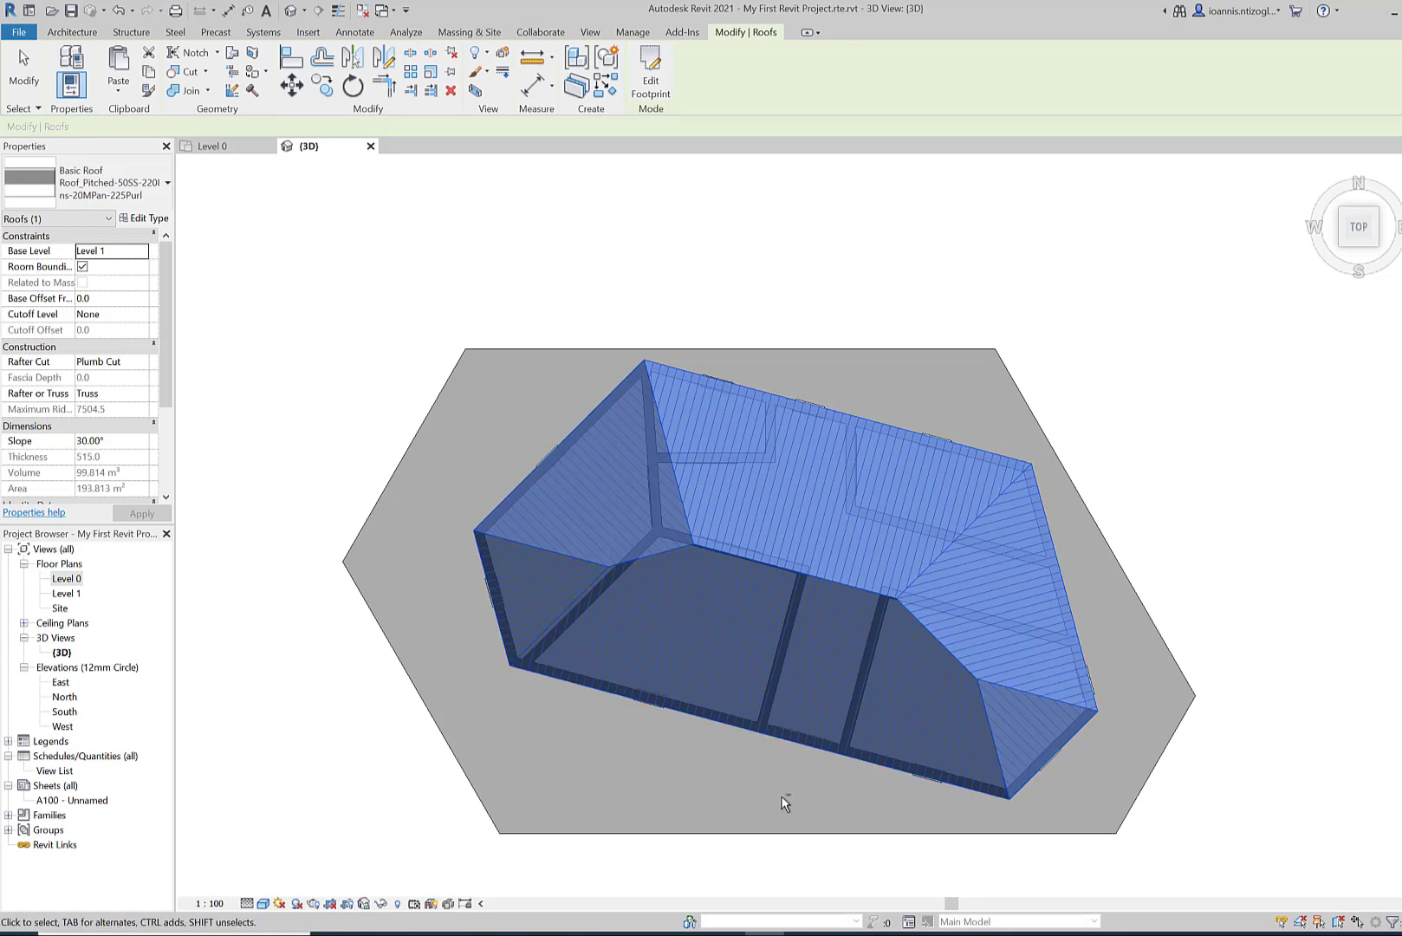
# Change the roof's type to Roof-Pitched_38Tile-25Bat-0Felt-25bat-100Ins-150Truss-12PBd
pyautogui.keyDown('shift'); pyautogui.moveTo(783, 806); pyautogui.dragTo(747, 706, button='middle'); pyautogui.keyUp('shift')
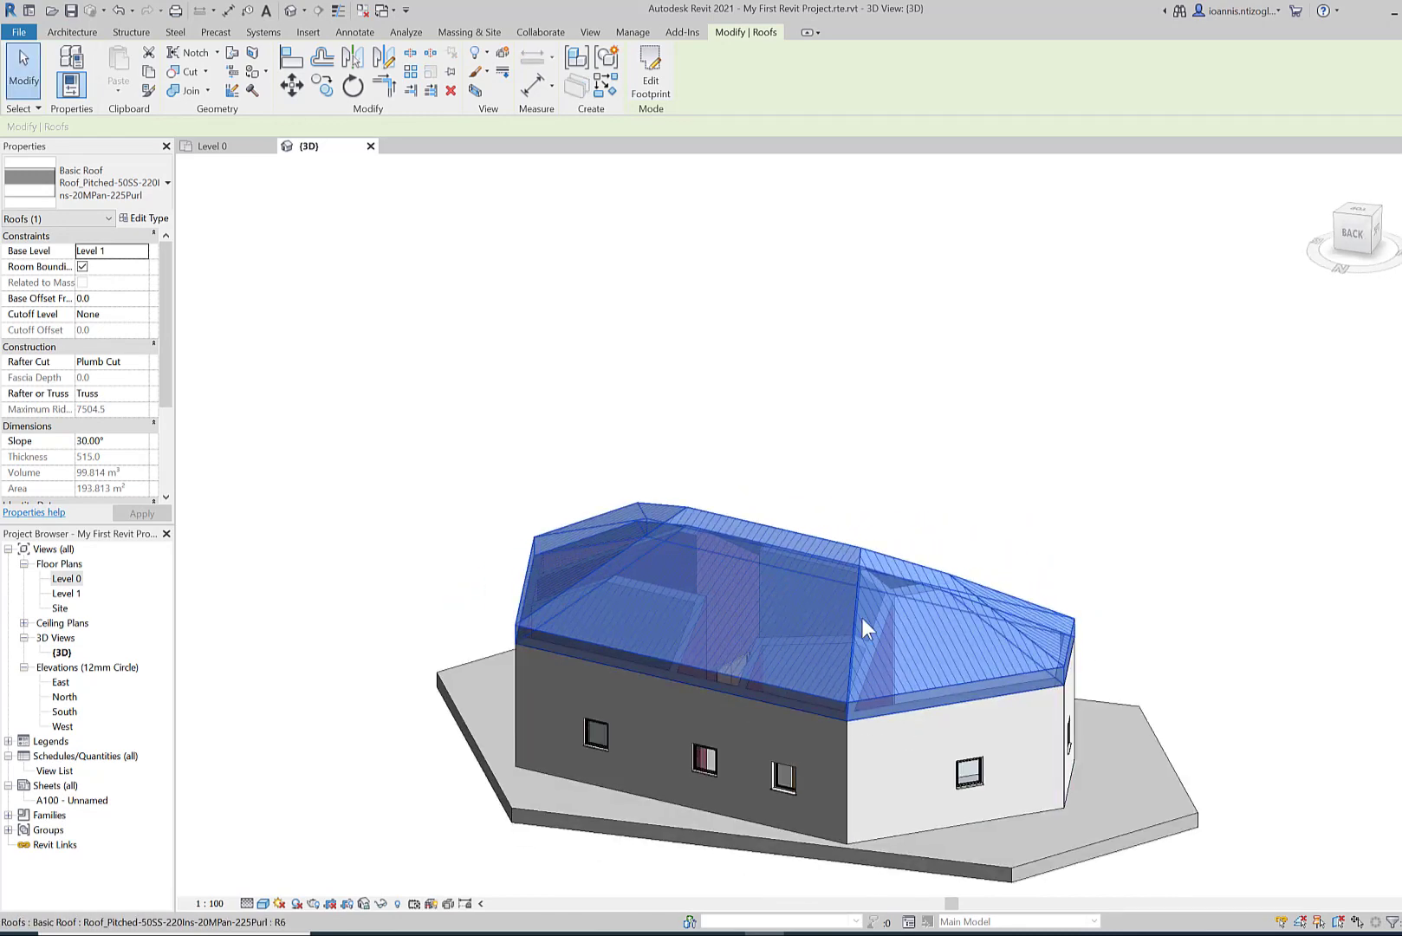
pyautogui.click(1158, 755)
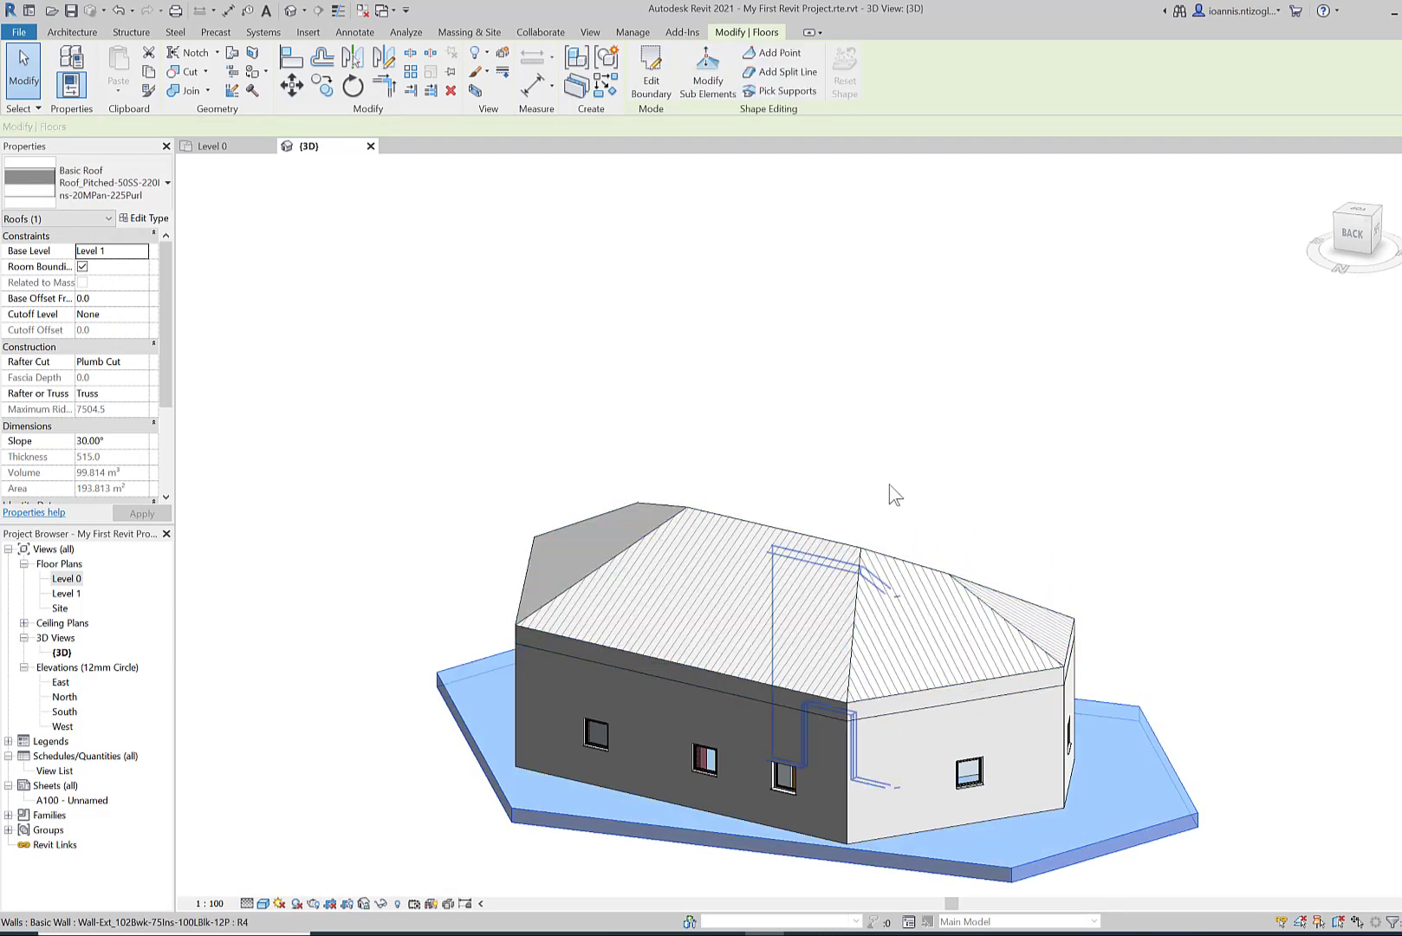
pyautogui.click(804, 626)
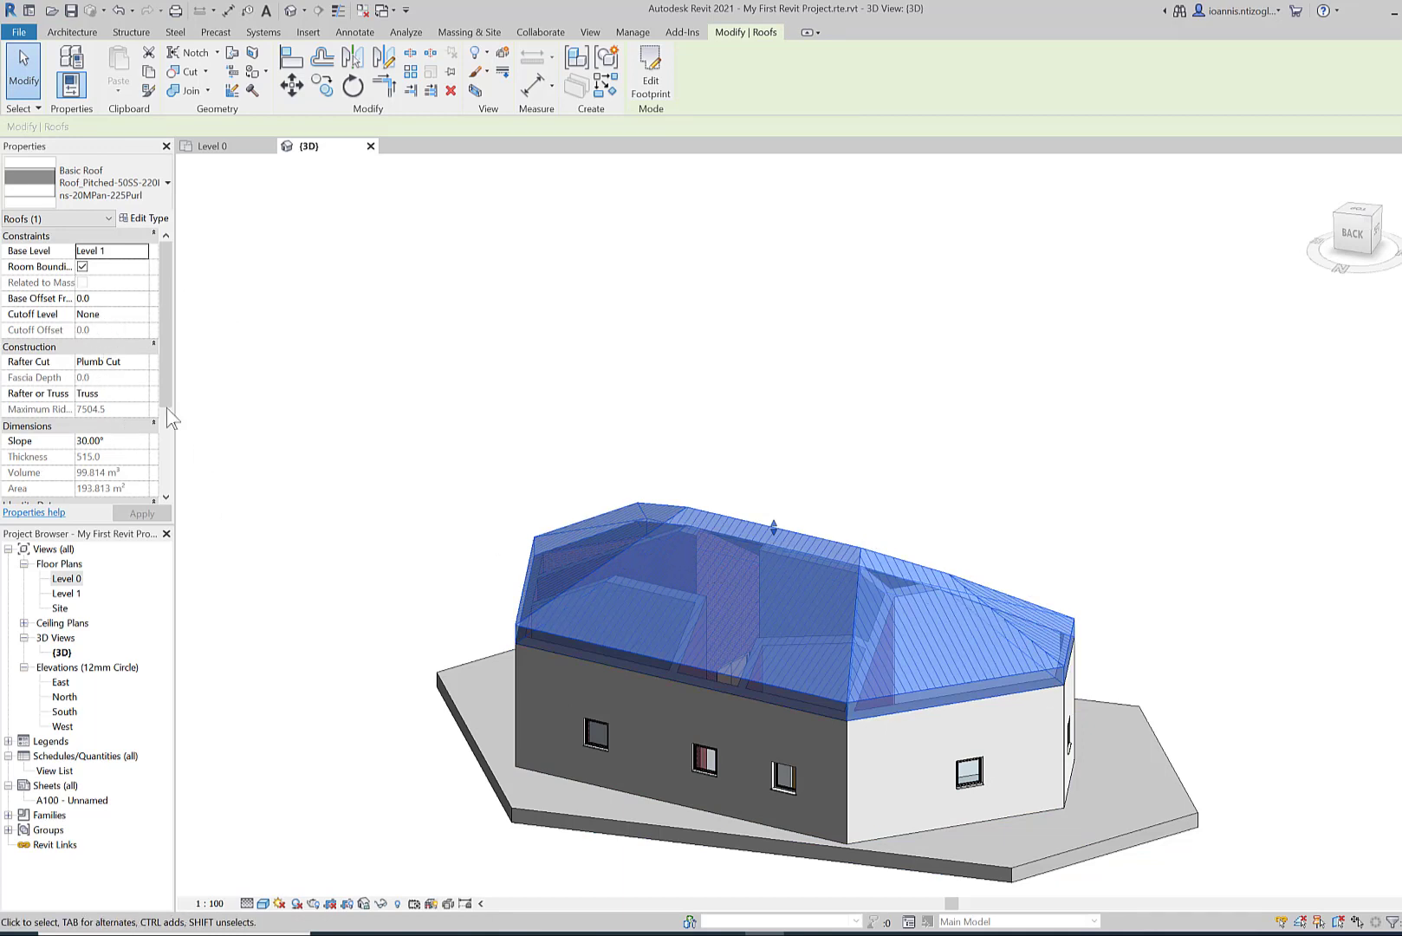
pyautogui.click(97, 183)
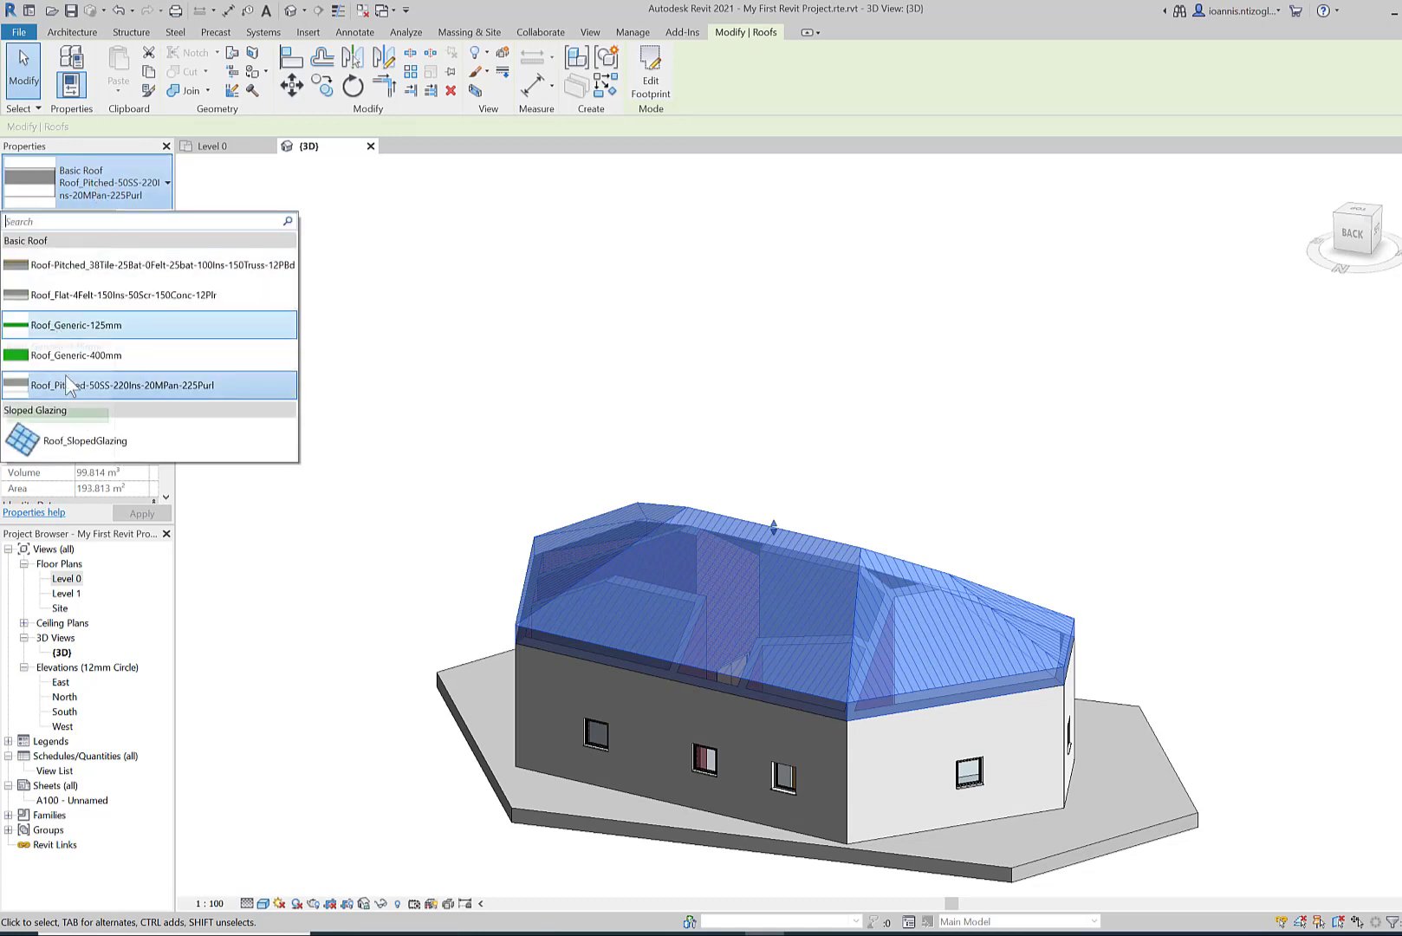
pyautogui.click(87, 266)
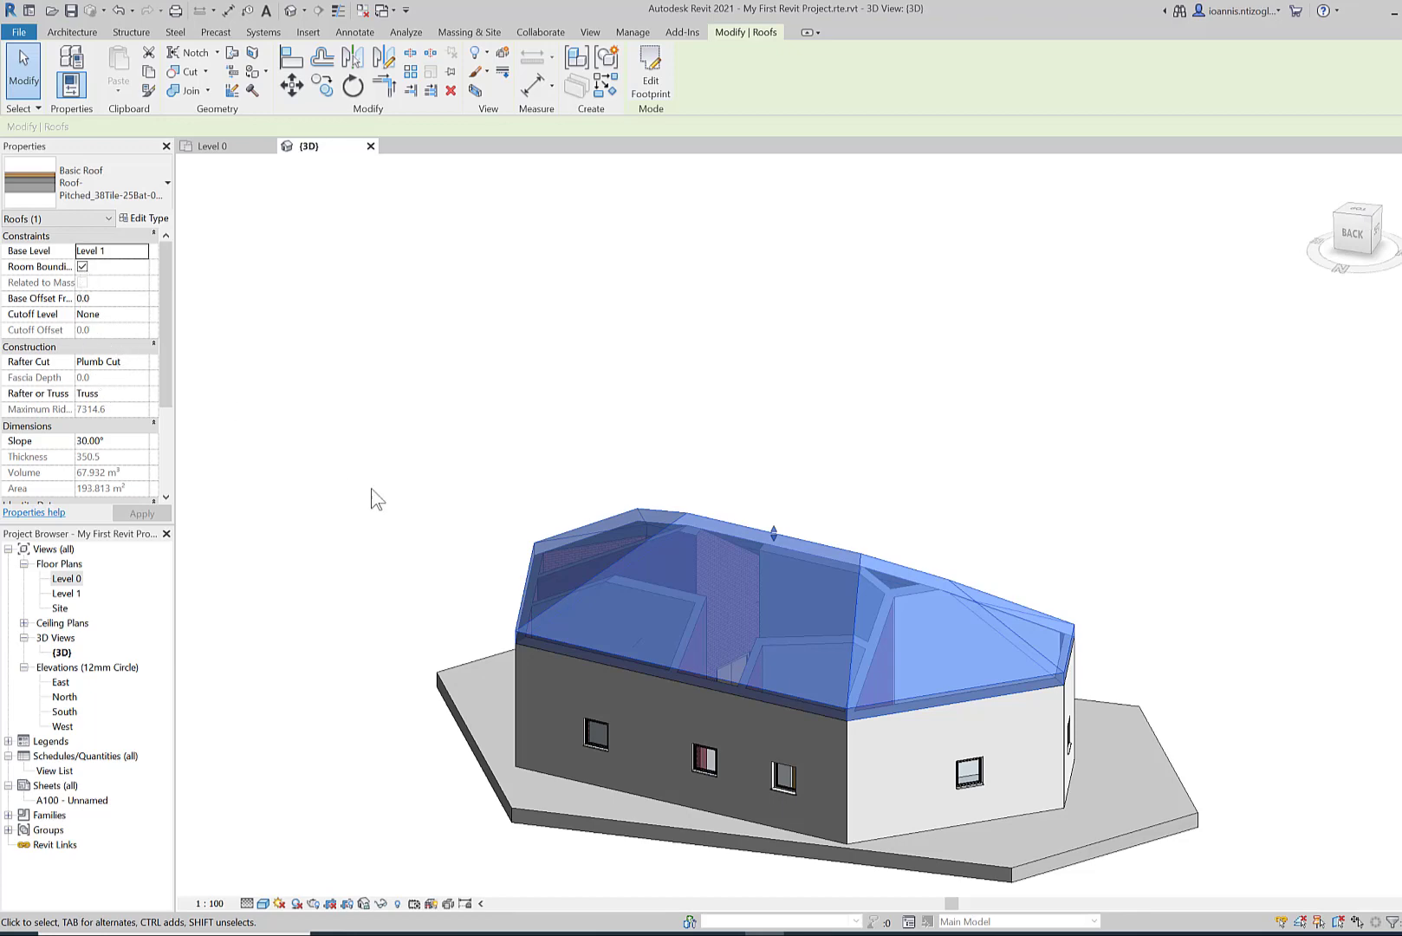
pyautogui.click(333, 448)
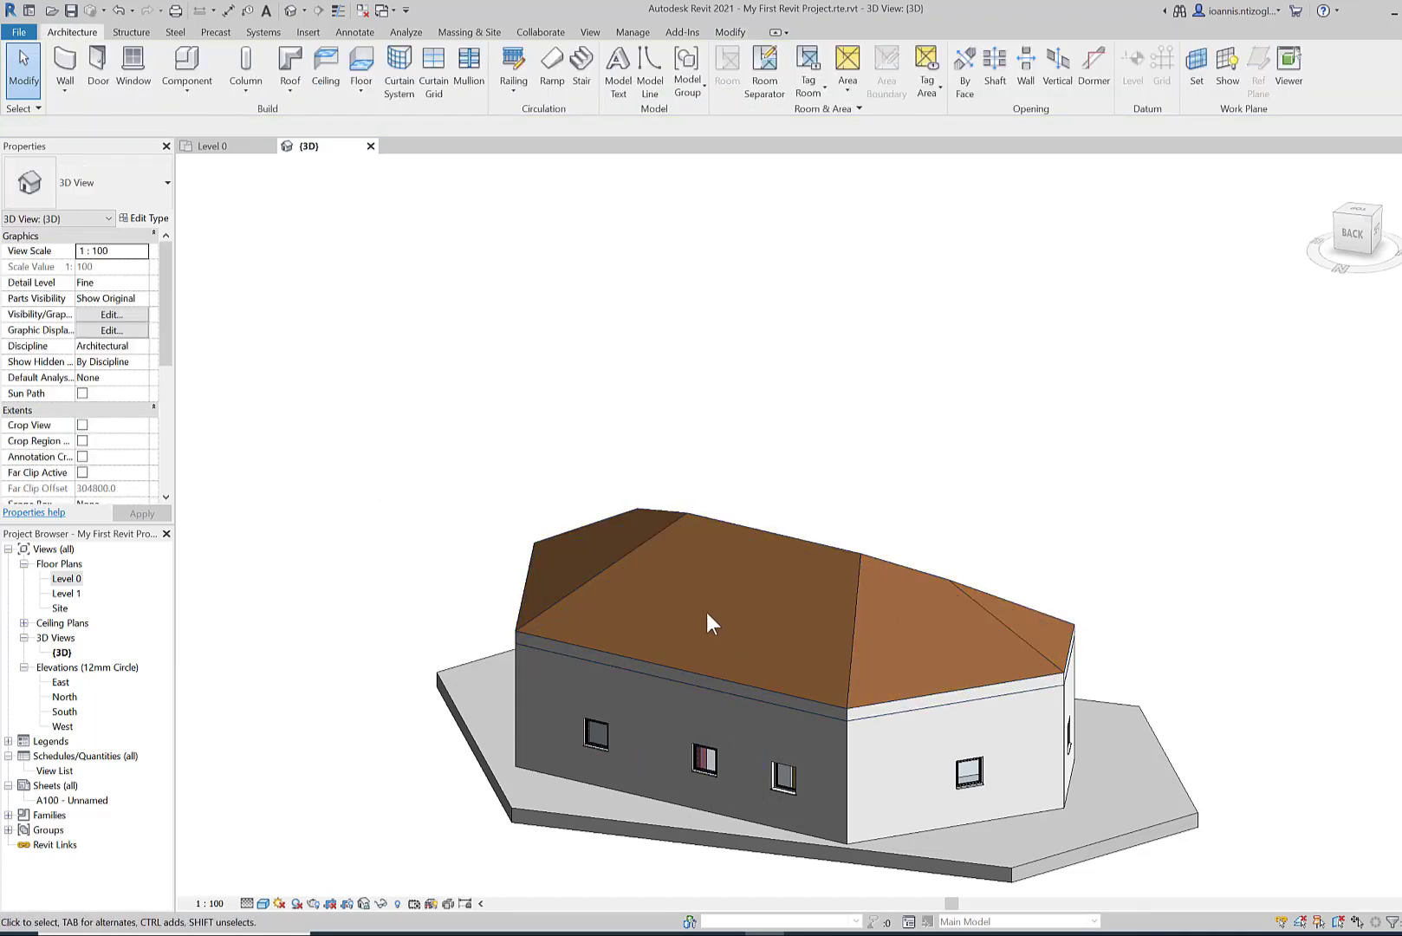
# Switch the roof's type to the sloped glazing type Roof_SlopedGlazing
pyautogui.click(751, 534)
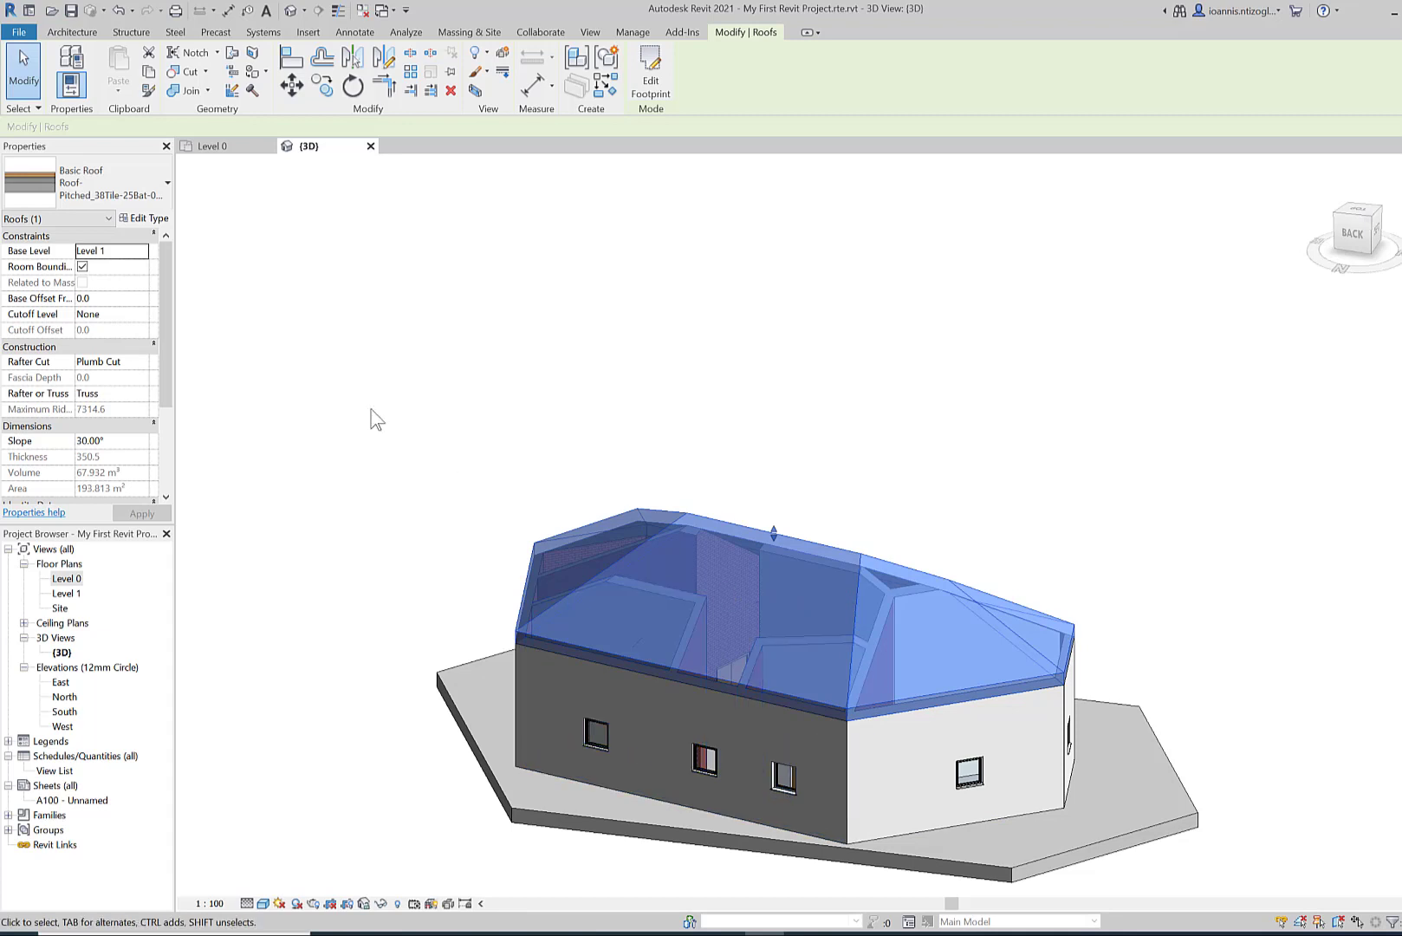
pyautogui.click(73, 192)
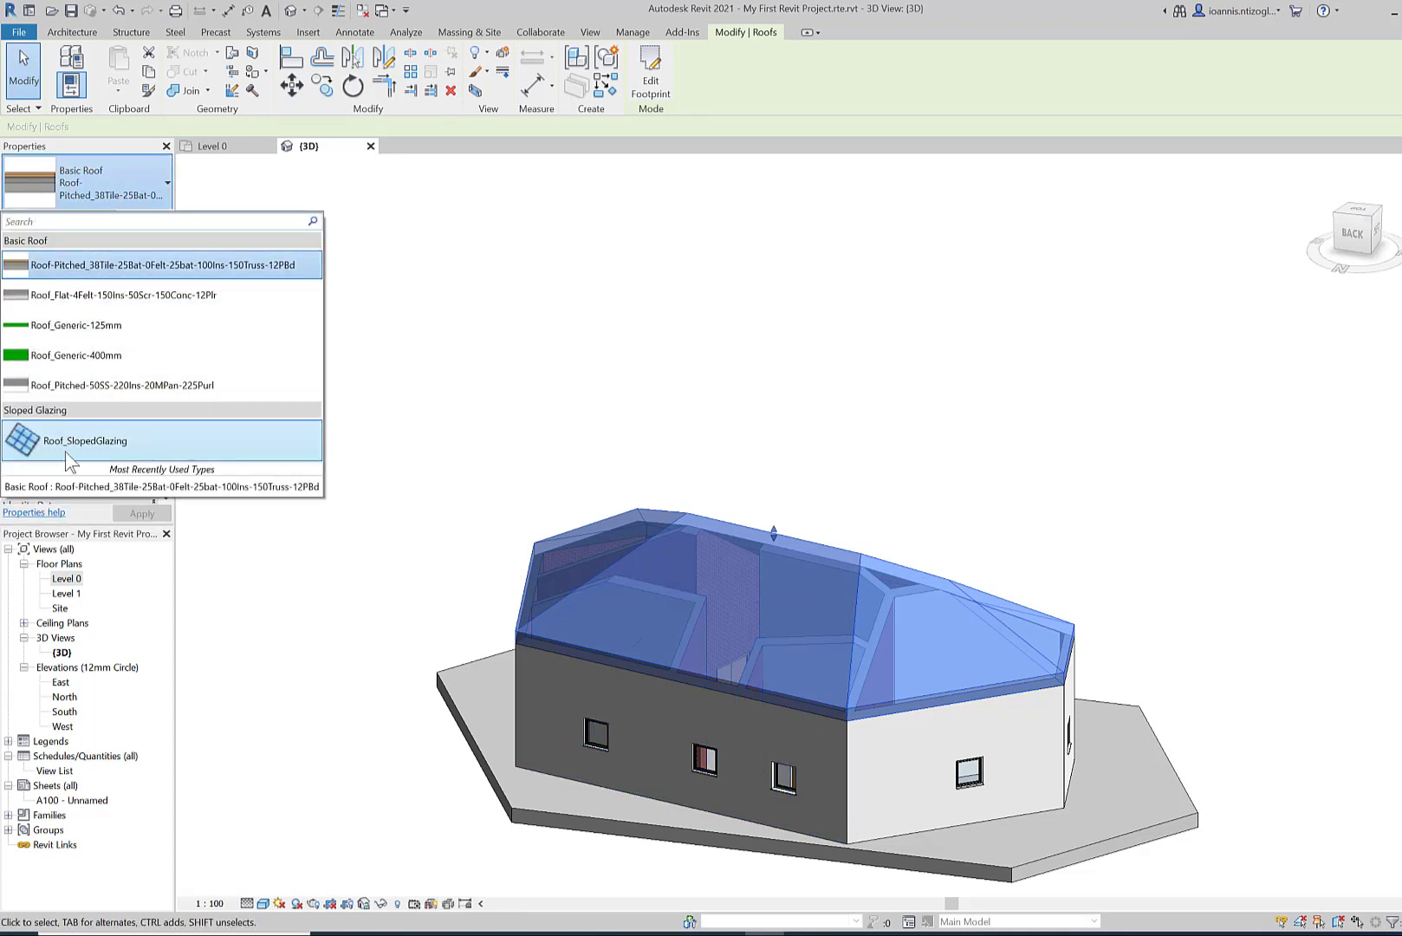
pyautogui.click(118, 453)
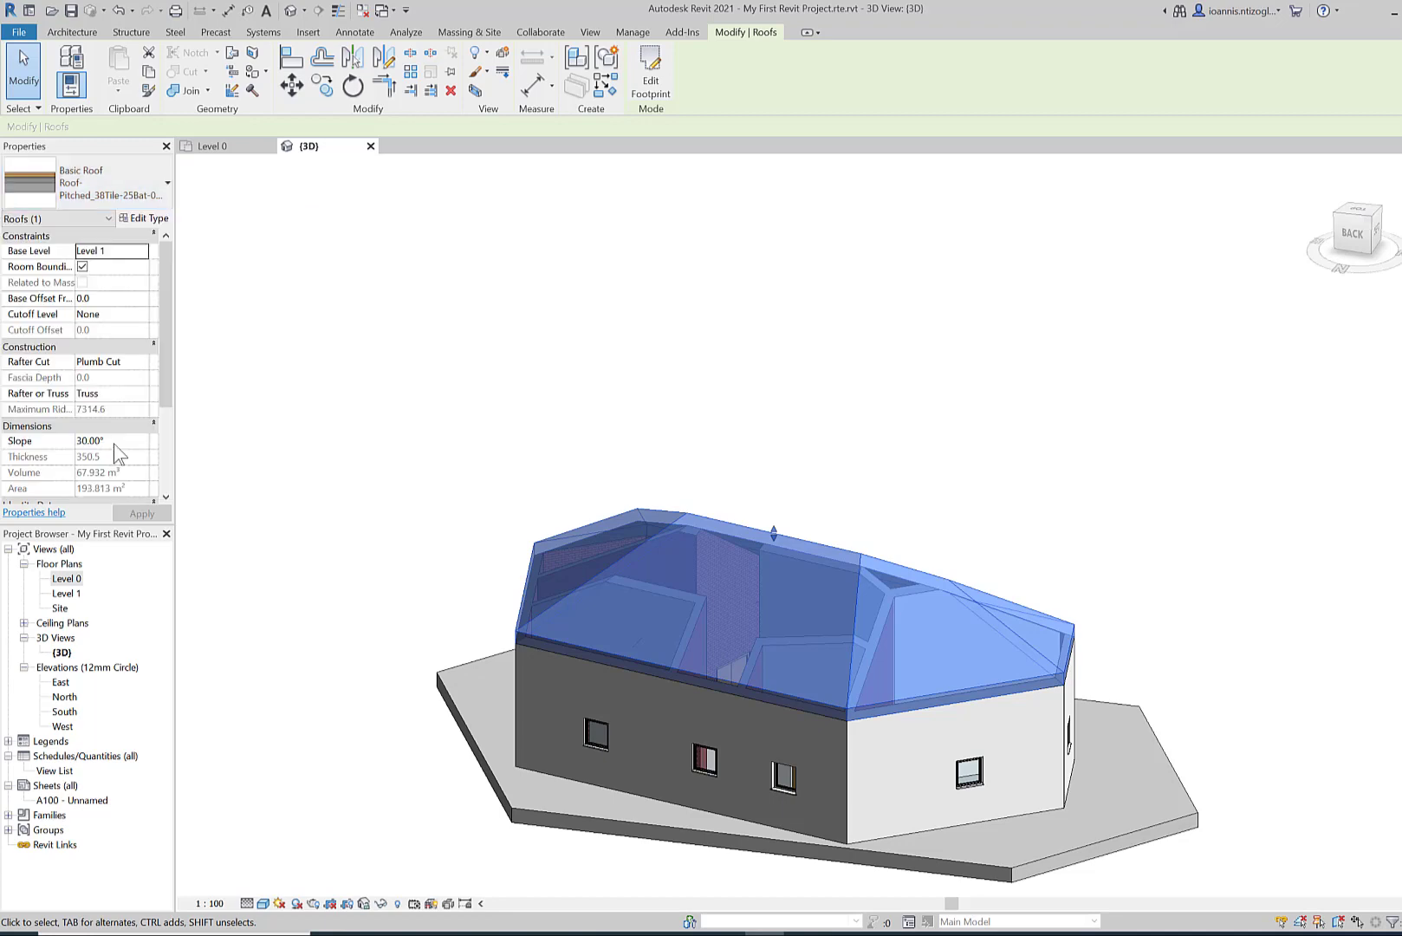
pyautogui.click(830, 446)
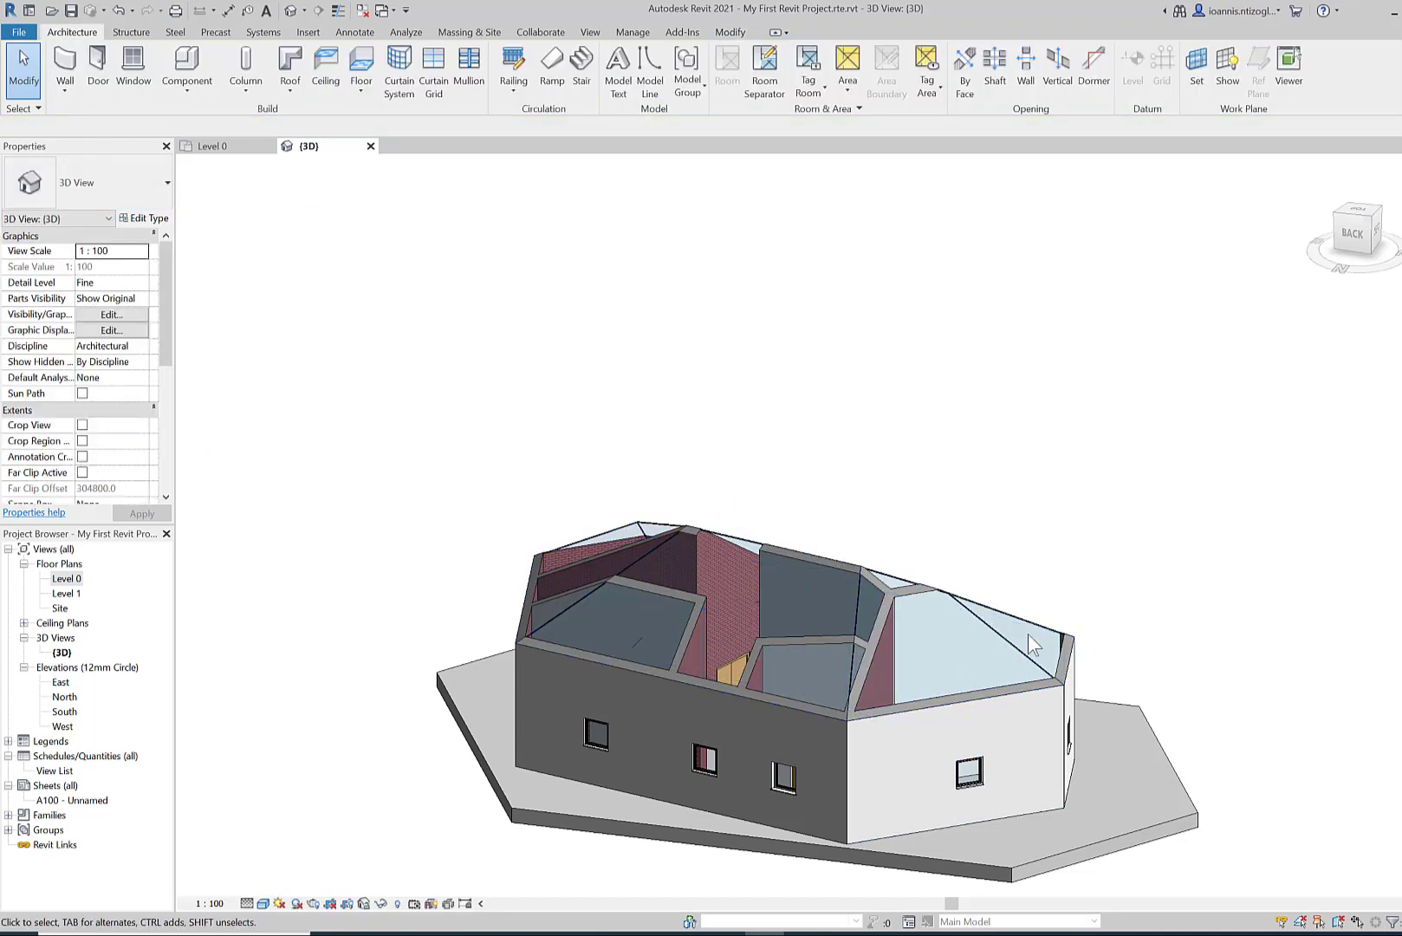
# View the building from the back and change the roof's type to Roof_Flat-4Felt-150Ins-50Scr-150Conc-12Plr
pyautogui.keyDown('shift'); pyautogui.moveTo(1020, 632); pyautogui.dragTo(868, 617, button='middle'); pyautogui.keyUp('shift')
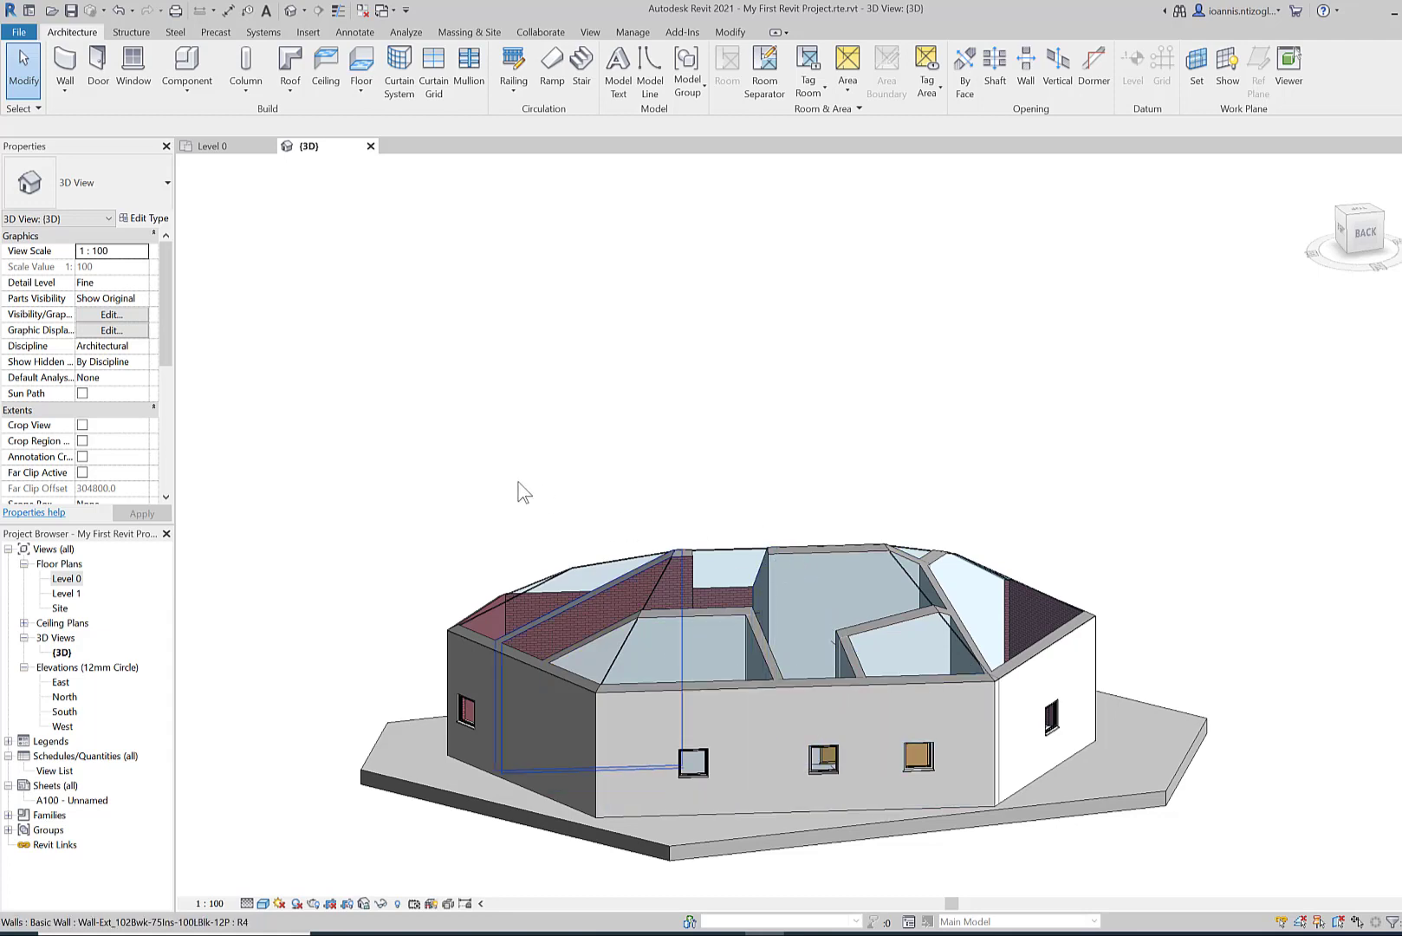
pyautogui.click(563, 565)
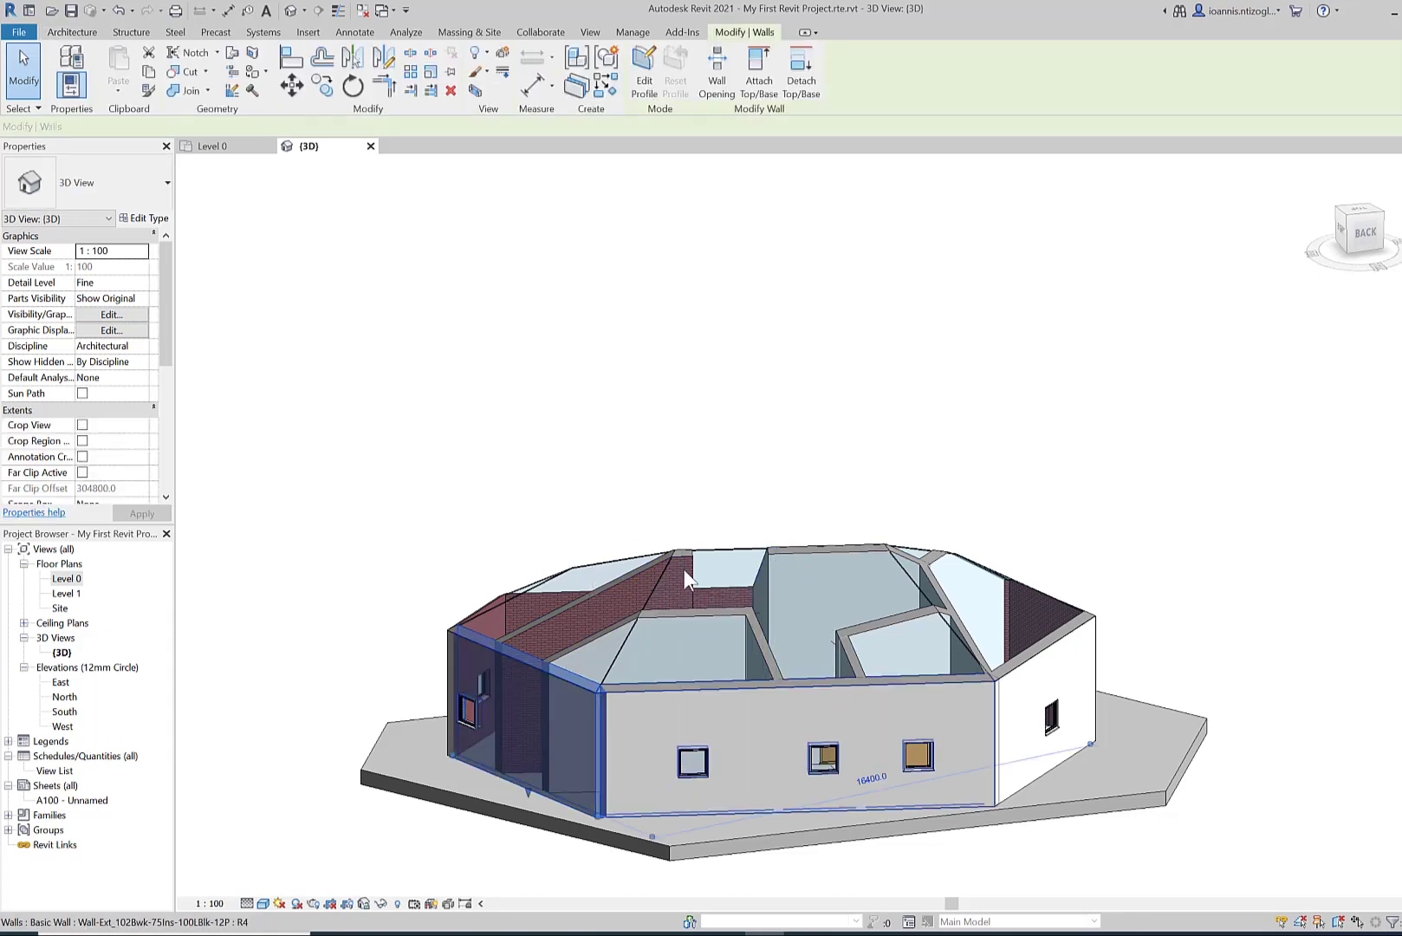
pyautogui.click(721, 555)
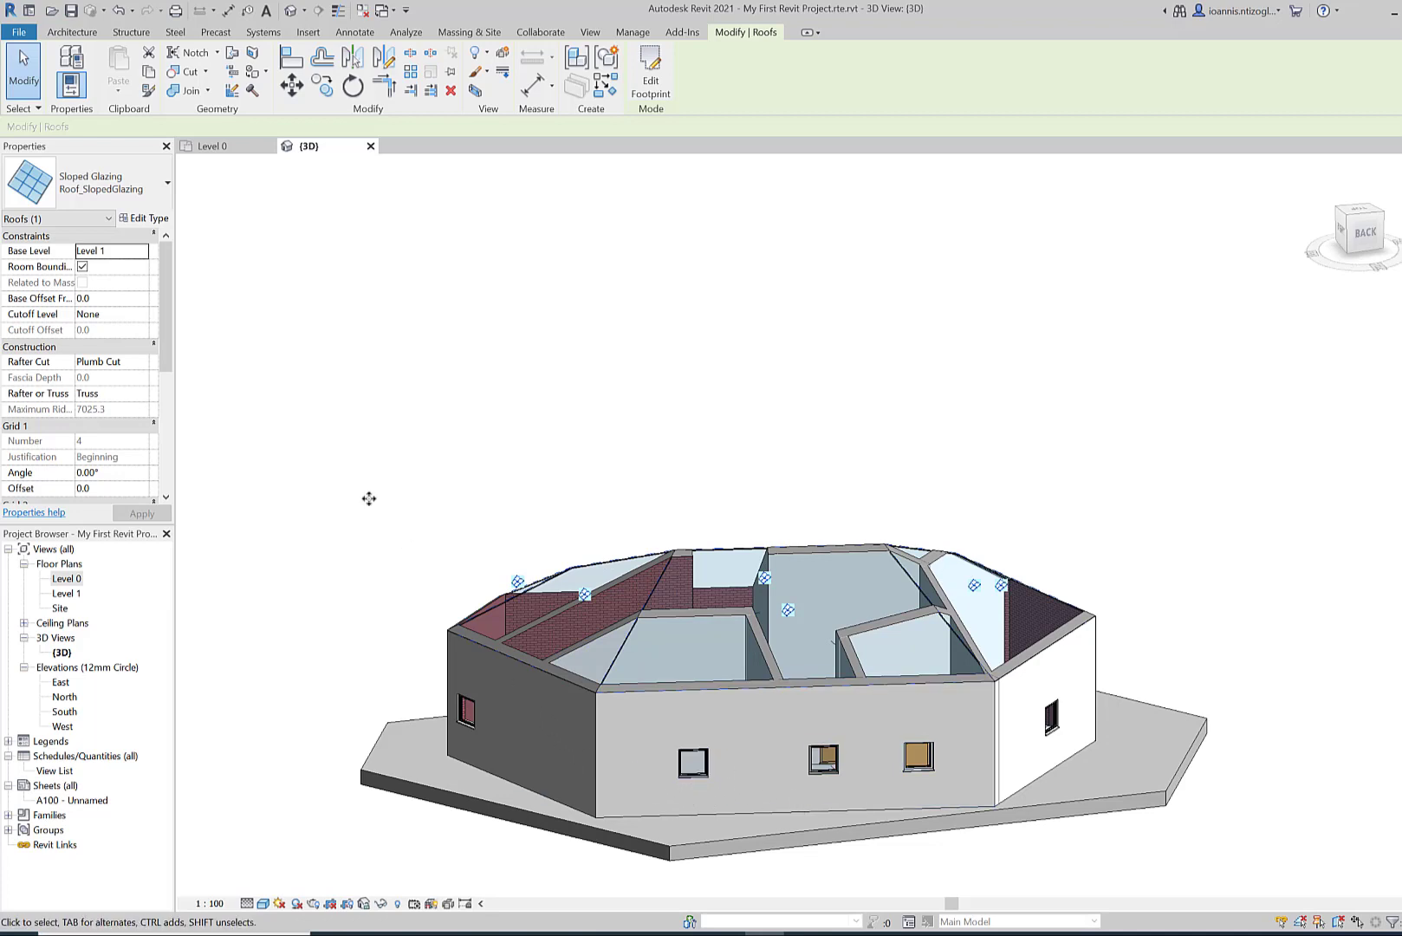
pyautogui.click(95, 183)
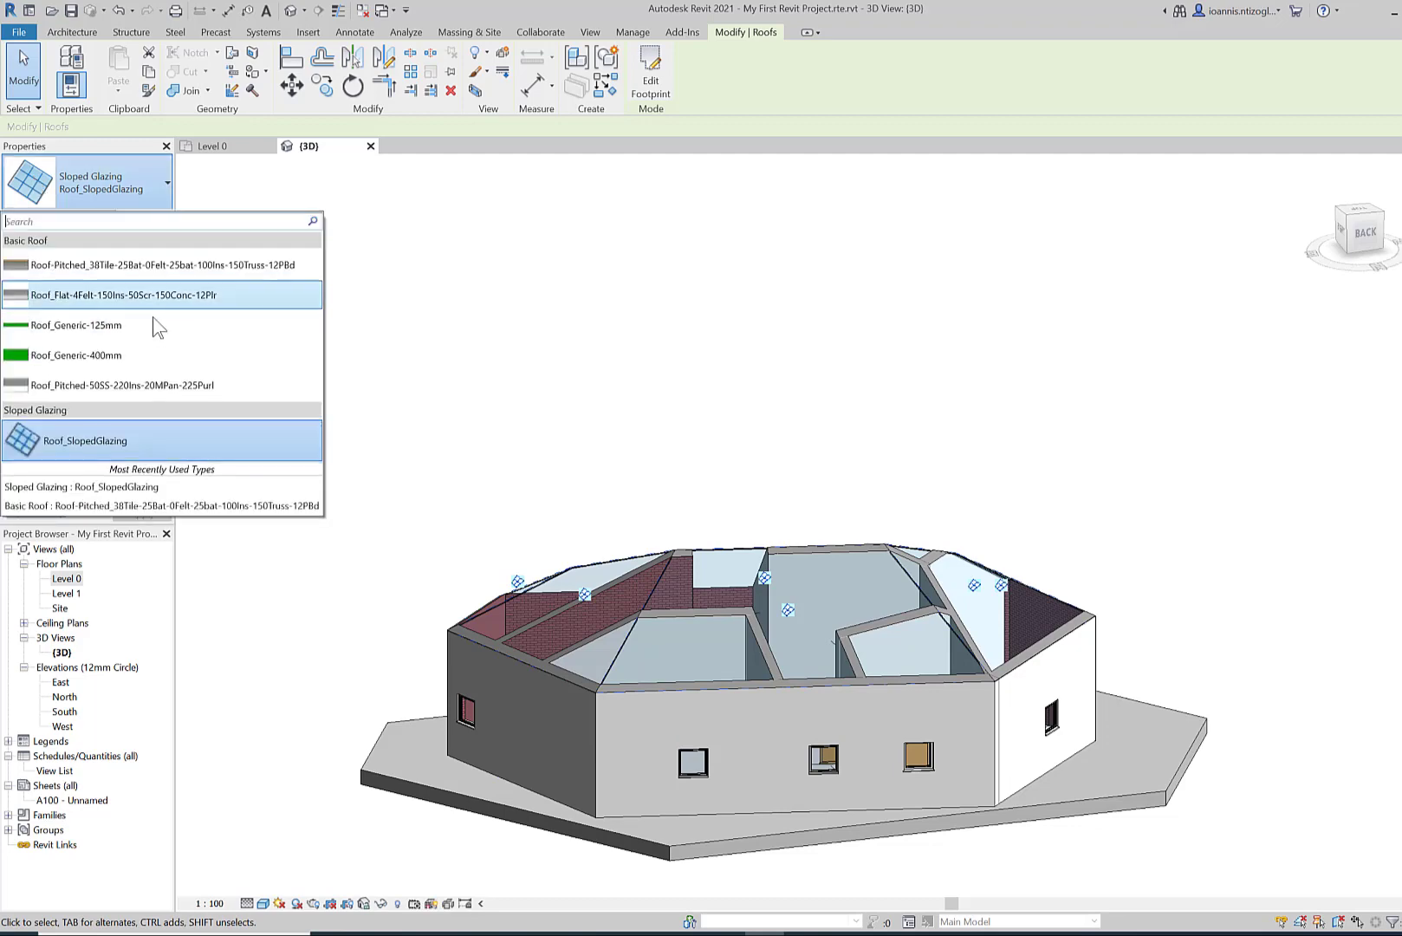
pyautogui.click(121, 294)
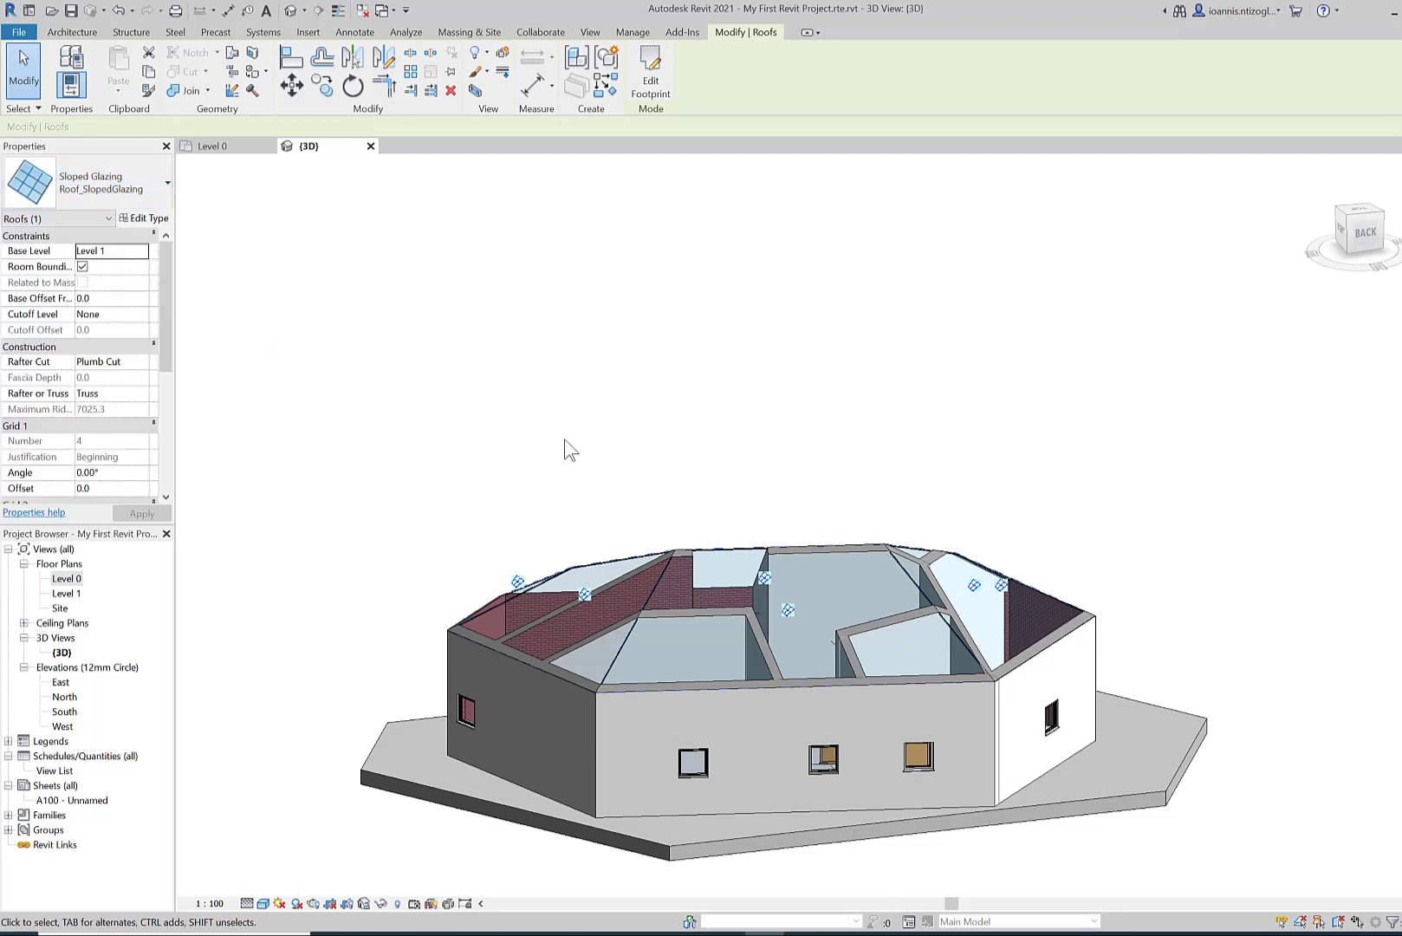
pyautogui.click(1145, 517)
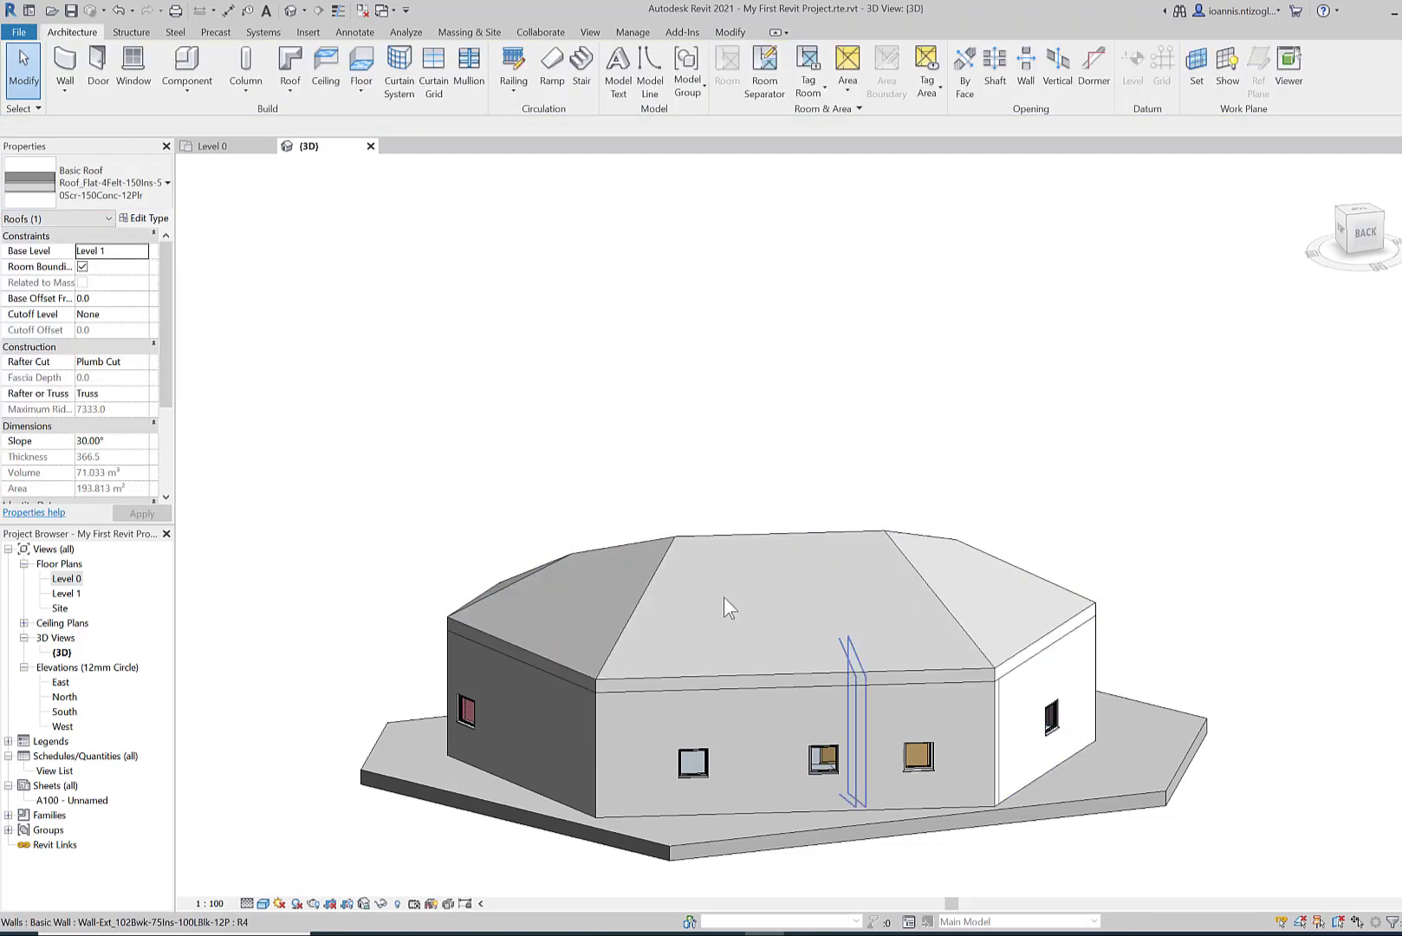